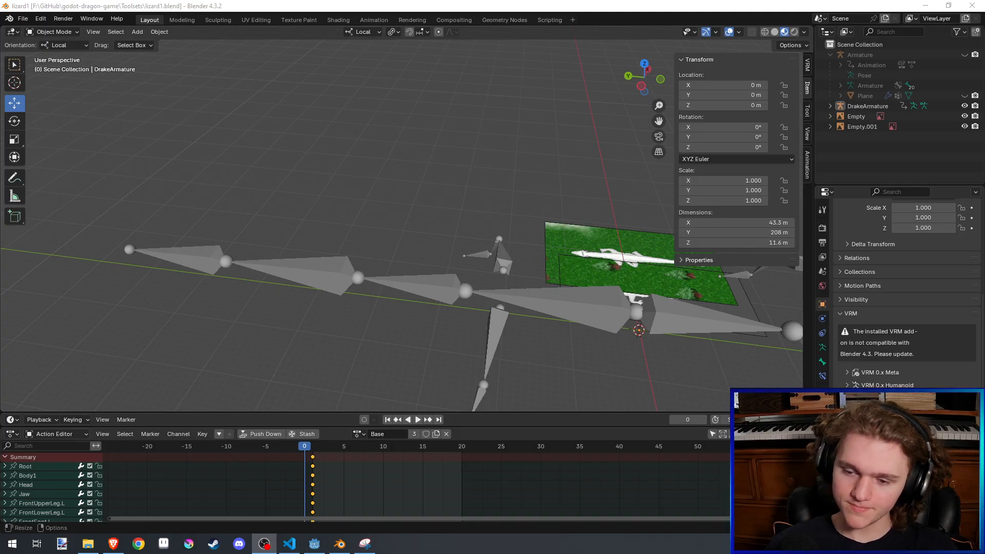
- Save the lizard1.blend file
middle_click_drag(439, 235, 421, 130)
key("ctrl+s")
middle_click_drag(414, 247, 432, 235)
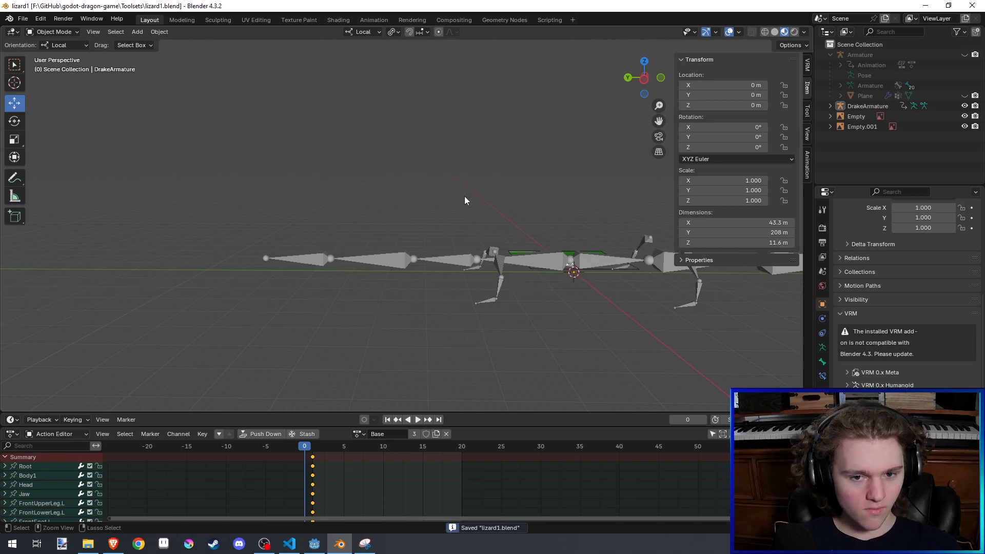
middle_click_drag(465, 197, 476, 218, "shift")
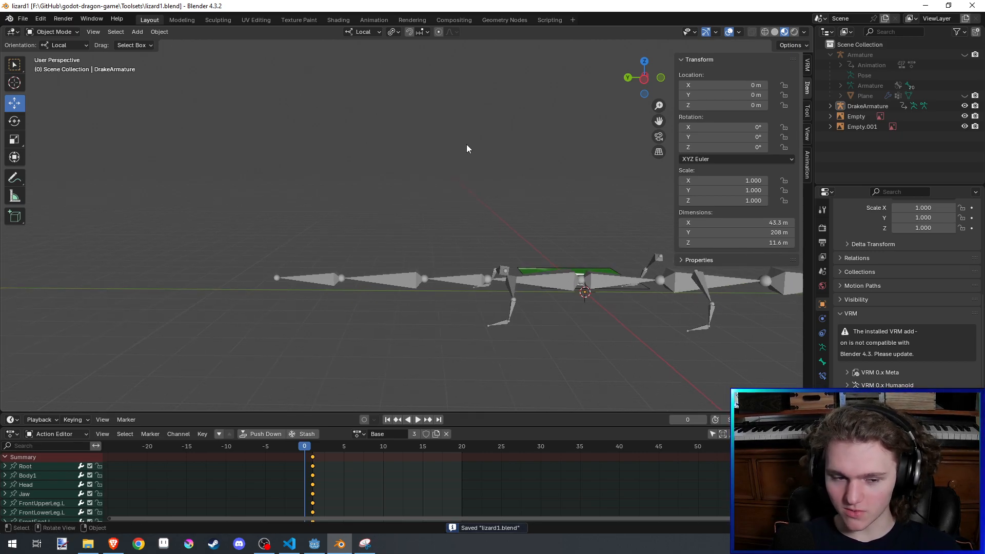
middle_click_drag(460, 242, 424, 231)
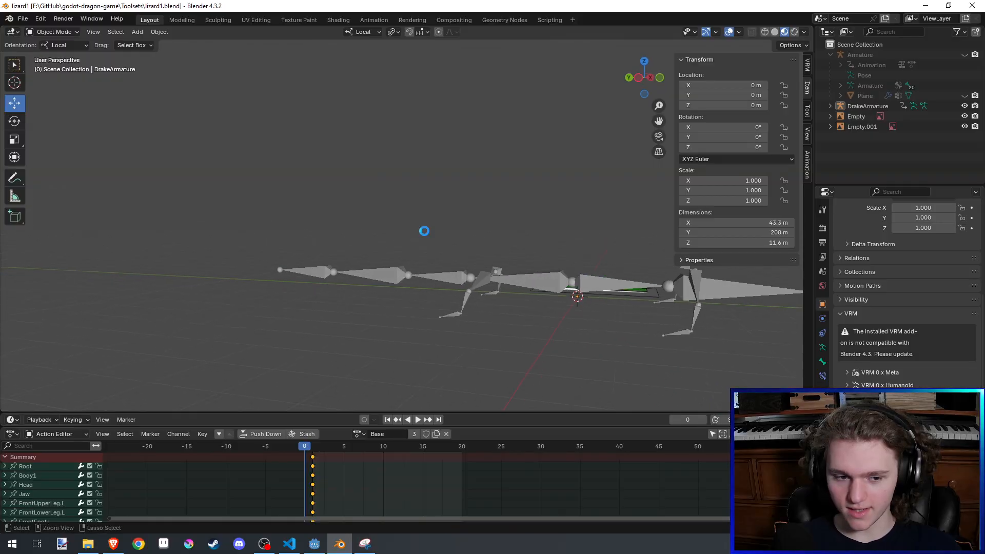
middle_click_drag(496, 240, 593, 214)
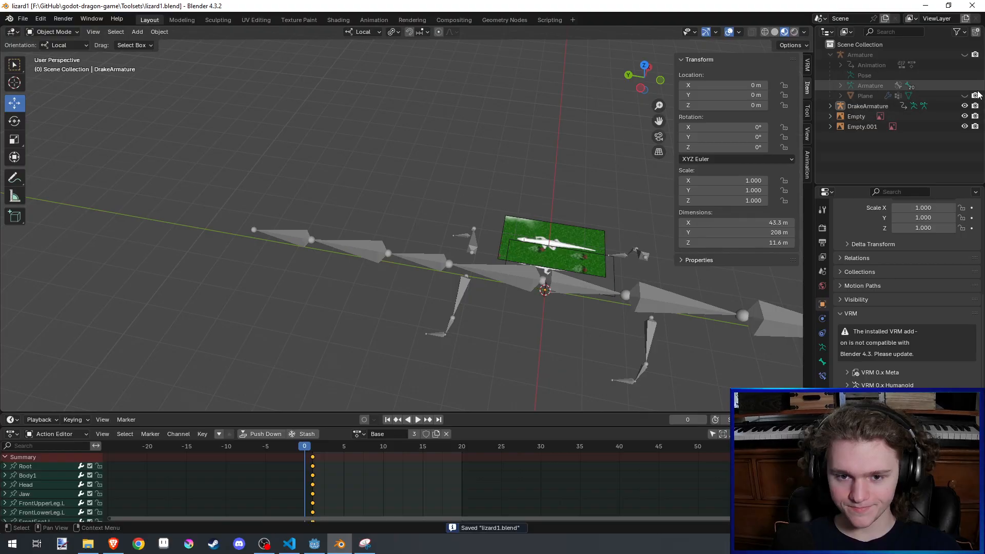
- Unhide the Plane mesh, duplicate it in place, hide the original again, and save the file
left_click(864, 95)
middle_click_drag(507, 226, 468, 224)
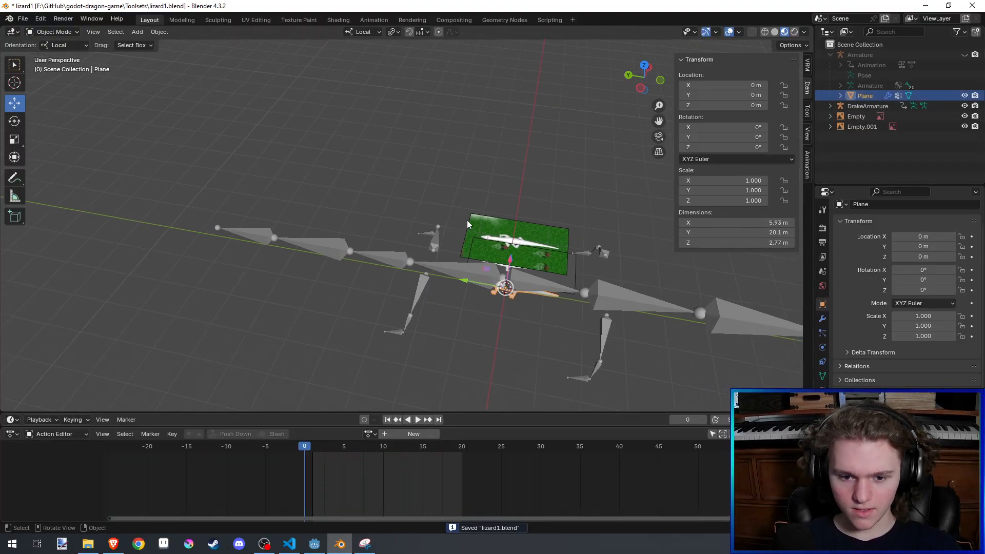
key("shift+d")
key("Escape")
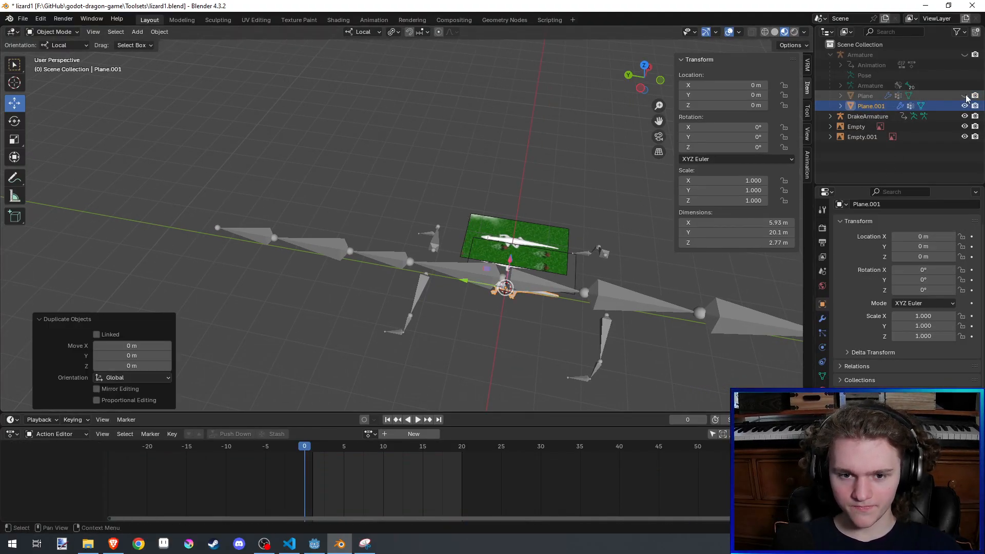
key("ctrl+s")
- Set the X, Y and Z scale of DrakeArmature to the copied value 0.104623 and save the file
left_click(875, 115)
scroll(946, 353, "down", 3)
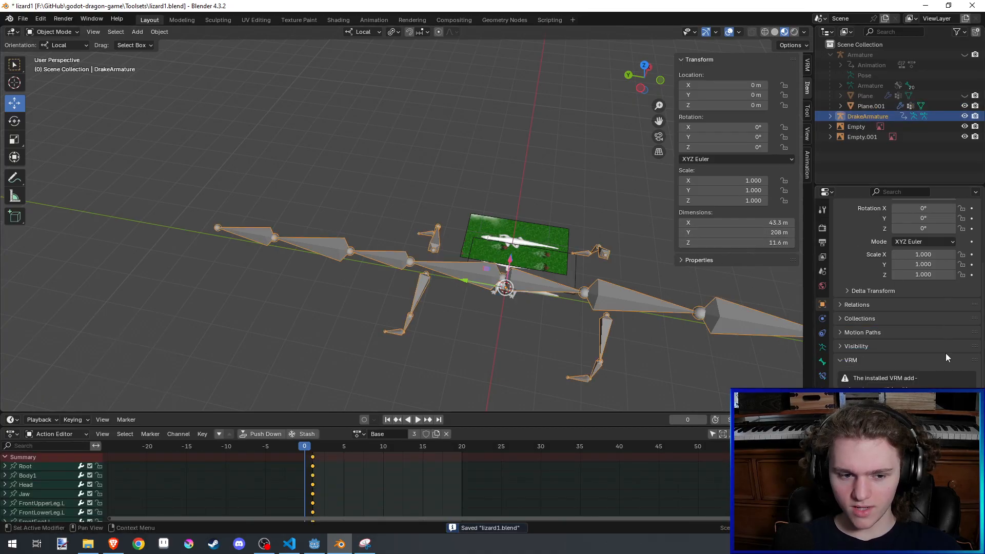
scroll(945, 353, "down", 2)
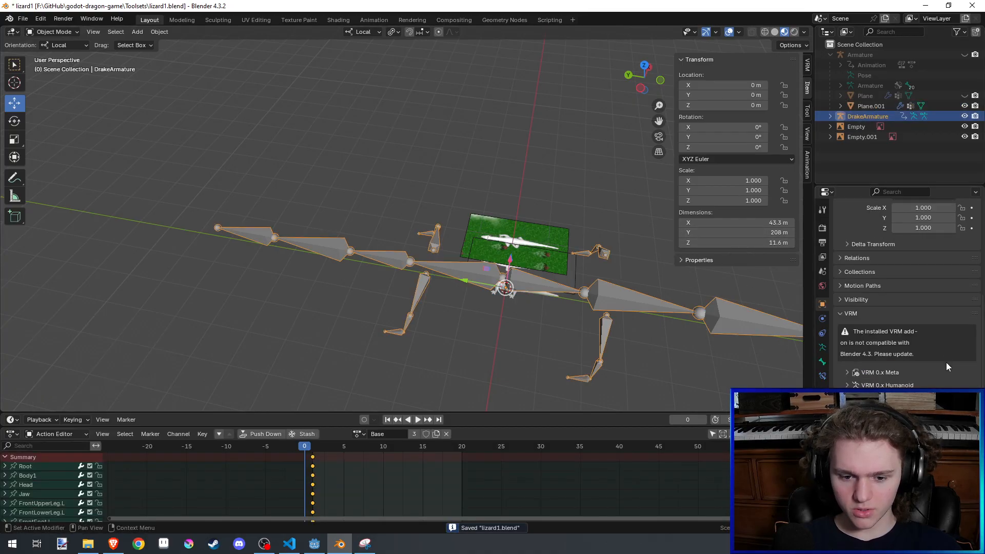
scroll(914, 229, "up", 3)
double_click(926, 267)
type("0.104623")
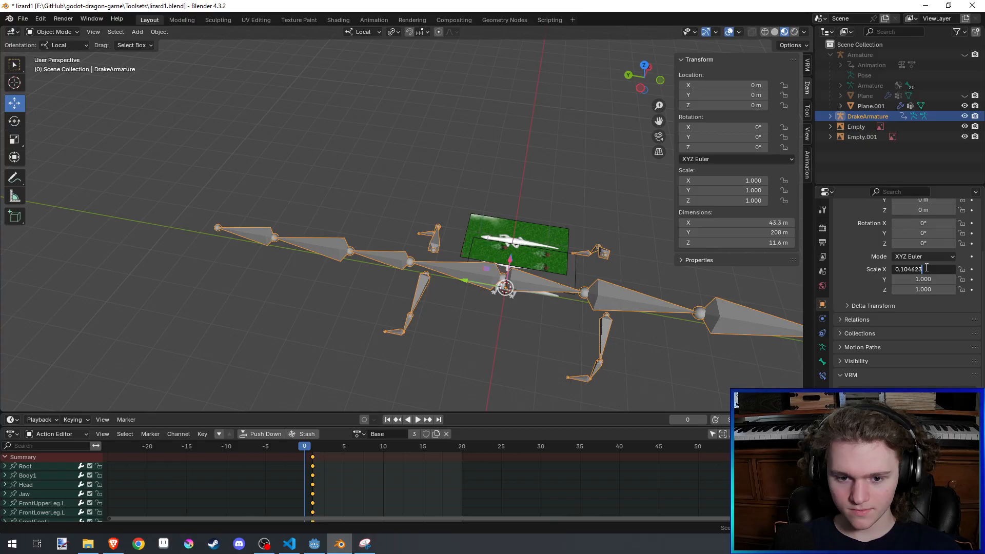
key("Tab")
type("0.104623")
key("Tab")
type("0.104623")
key("Return")
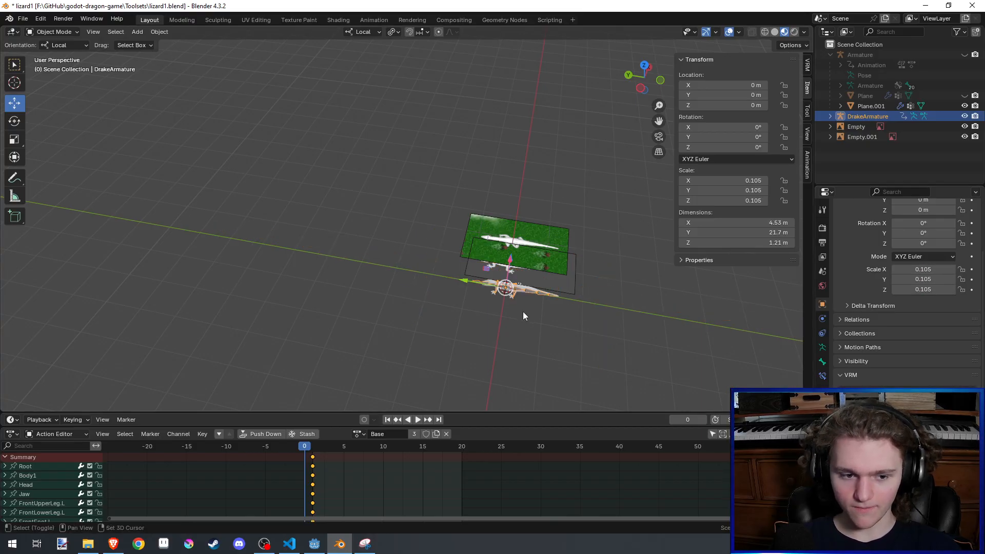
scroll(523, 315, "up", 8)
key("ctrl+s")
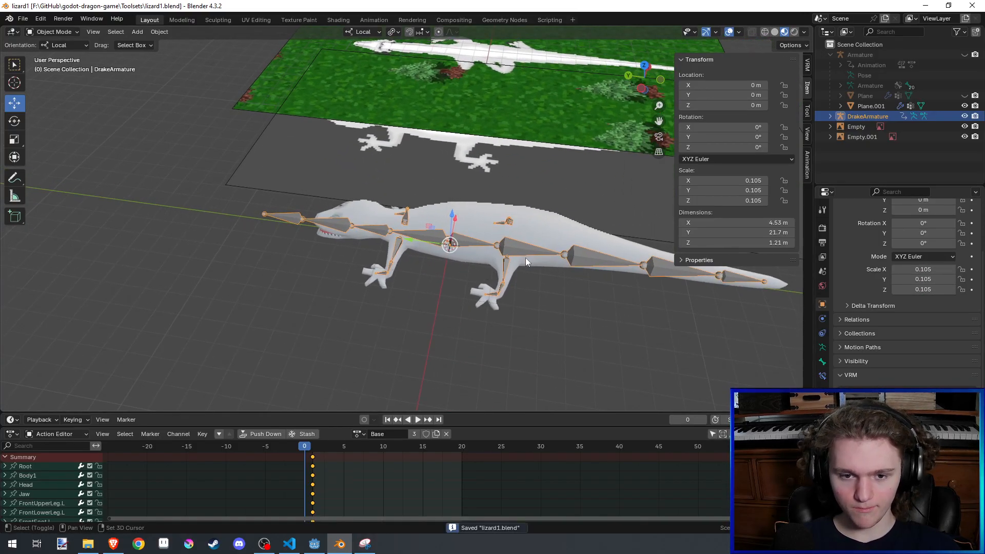
- Apply location, rotation and scale to DrakeArmature and expand its hierarchy
middle_click_drag(535, 255, 564, 225)
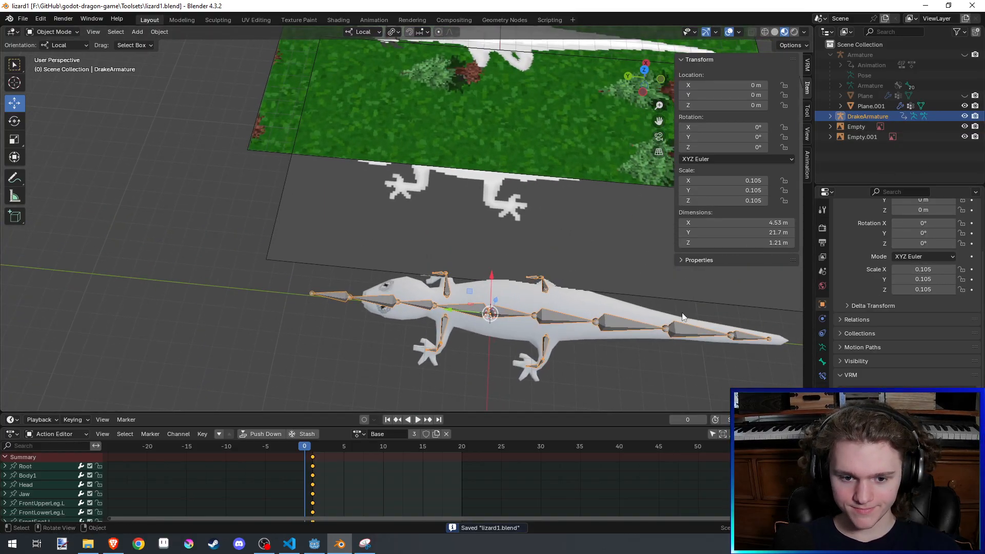
key("ctrl+a")
left_click(666, 343)
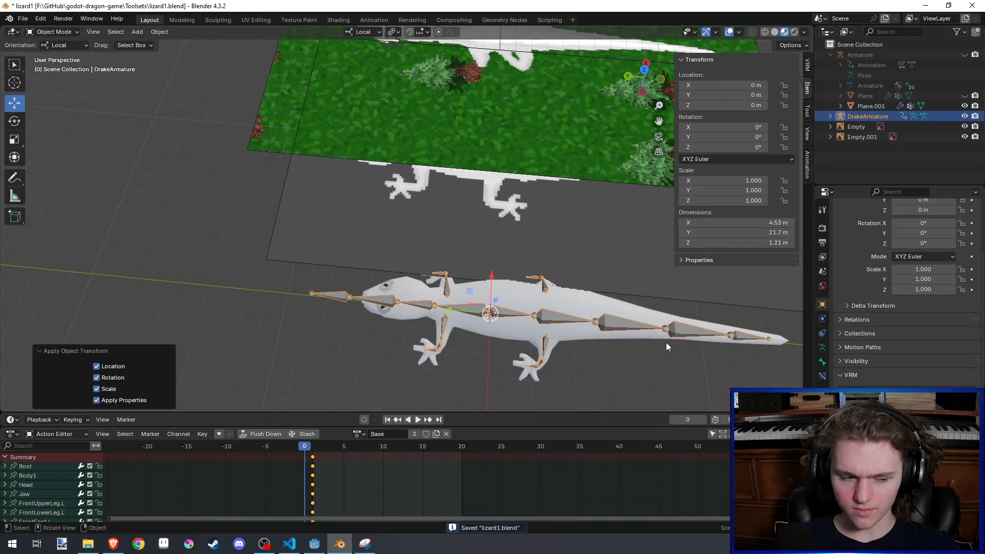
left_click(829, 116)
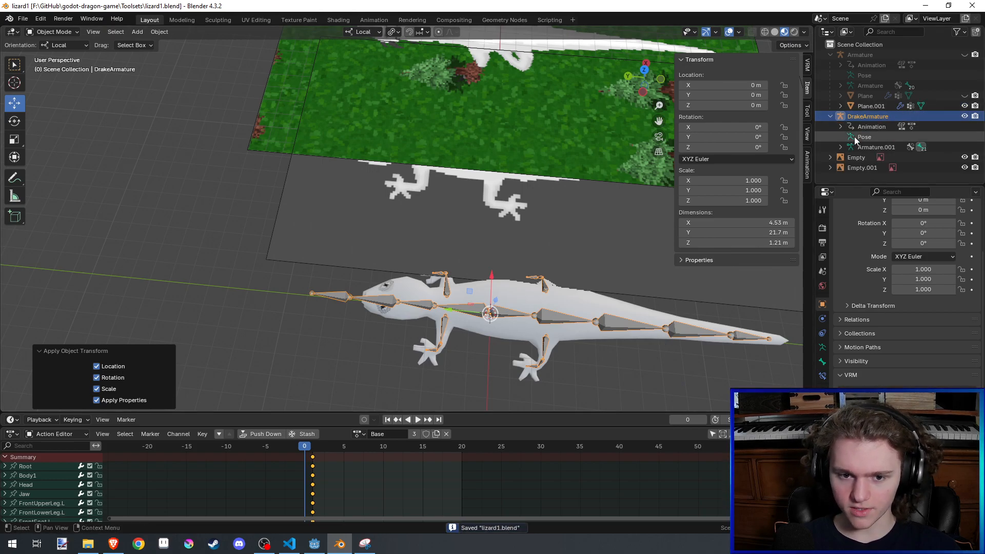
- Clear the parent of the duplicated mesh Plane.001
left_click(863, 108)
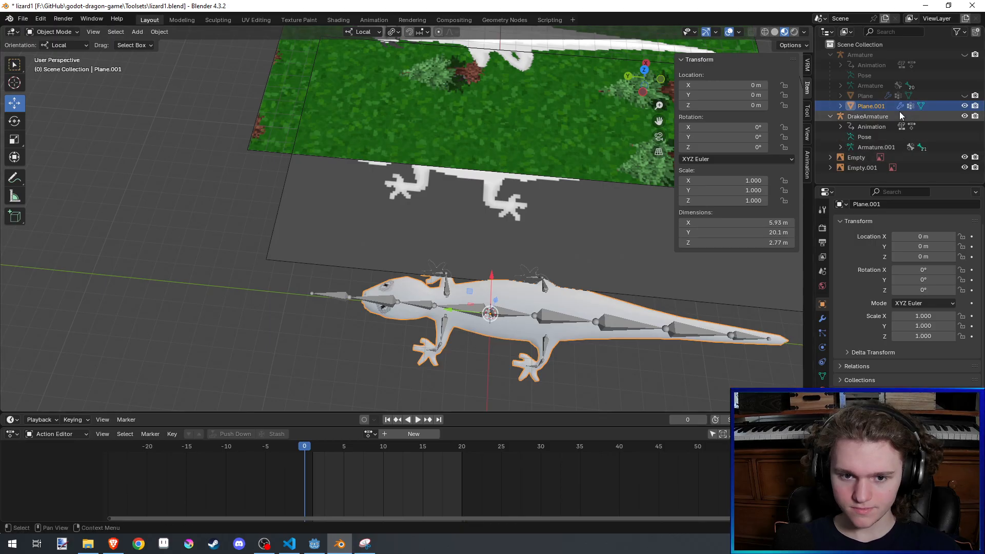
middle_click_drag(527, 274, 530, 274)
key("alt+p")
left_click(529, 274)
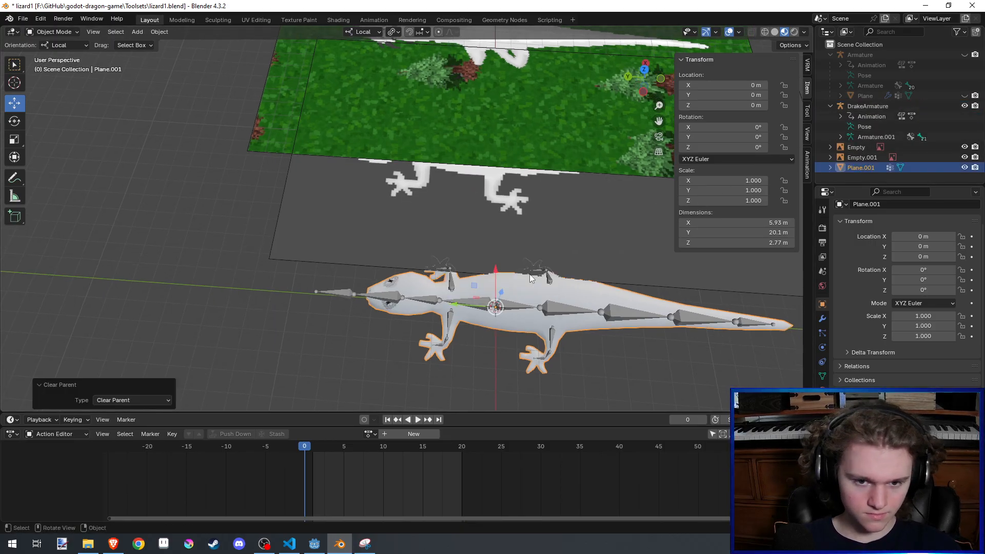
- Rename the unparented lizard mesh to DrakeMesh and save the file
key("F2")
type("DrakeMesh")
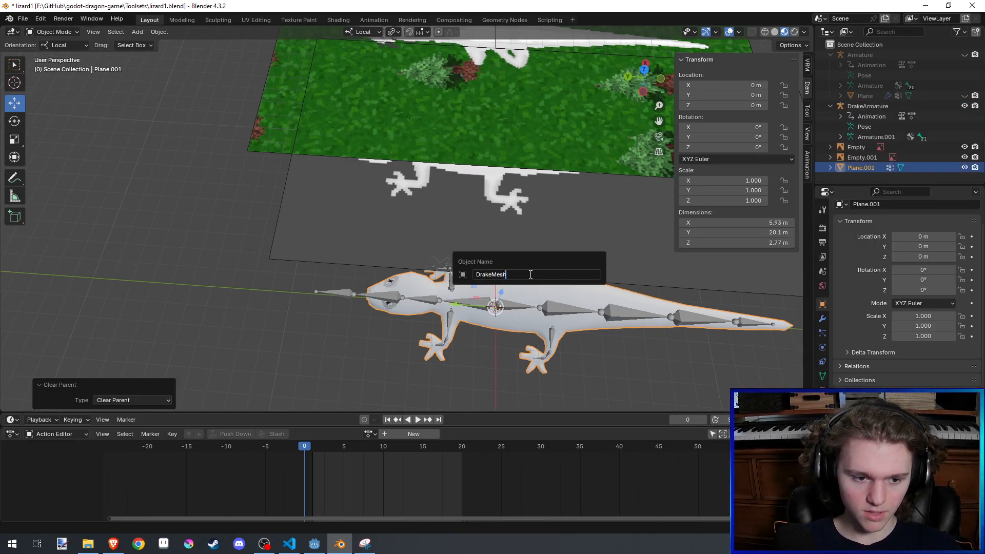
key("Return")
key("ctrl+s")
- Separate all head and neck faces in front of the front legs from DrakeMesh into their own object
scroll(503, 260, "up", 3)
mouse_move(504, 261)
middle_mouse_down()
mouse_move(511, 222)
mouse_move(499, 257)
middle_mouse_up()
key("Tab")
middle_click_drag(605, 281, 605, 298, "shift")
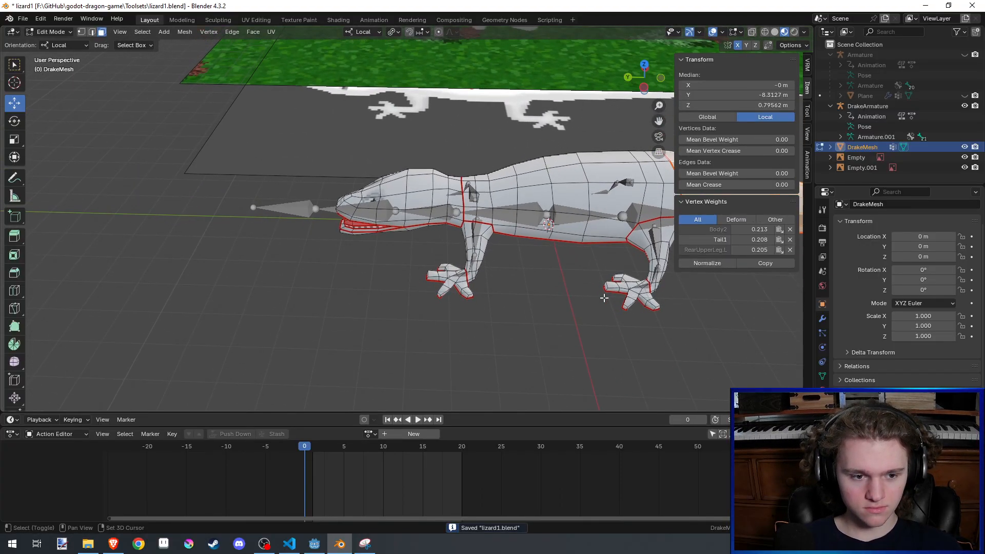
left_click(456, 216, "alt")
key("alt+z")
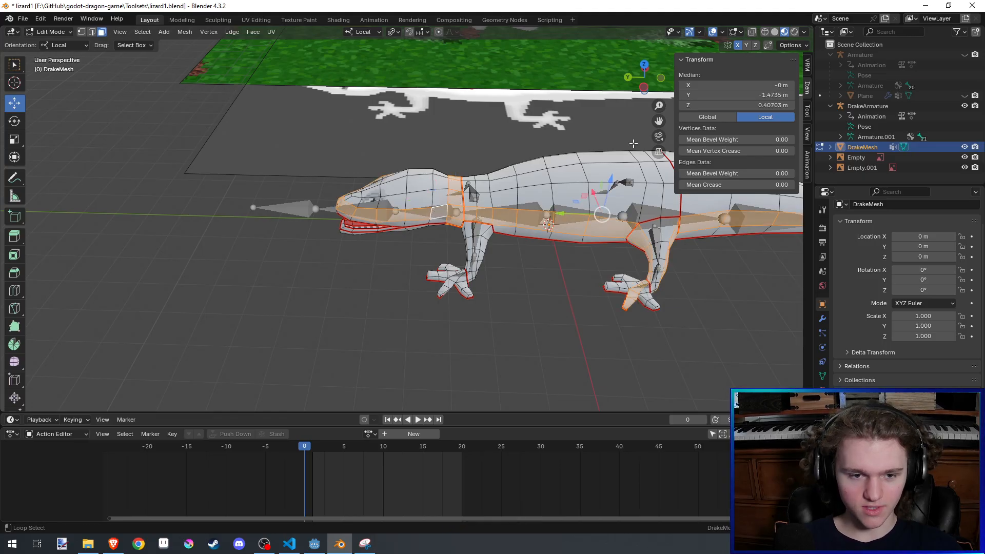
key("alt+z")
key("alt+z")
middle_click_drag(463, 160, 341, 178)
left_click_drag(345, 167, 439, 303)
key("ctrl+z")
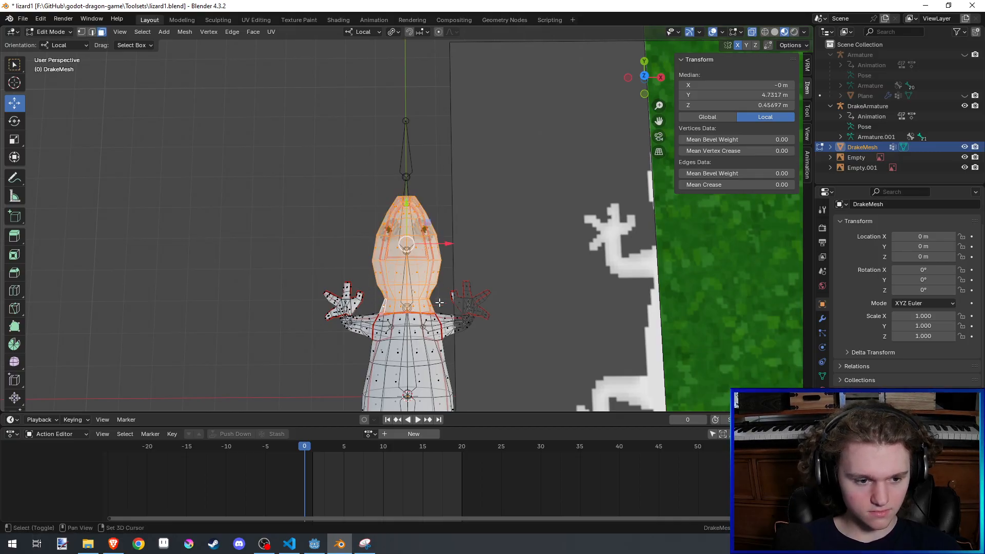
middle_click_drag(439, 303, 497, 308)
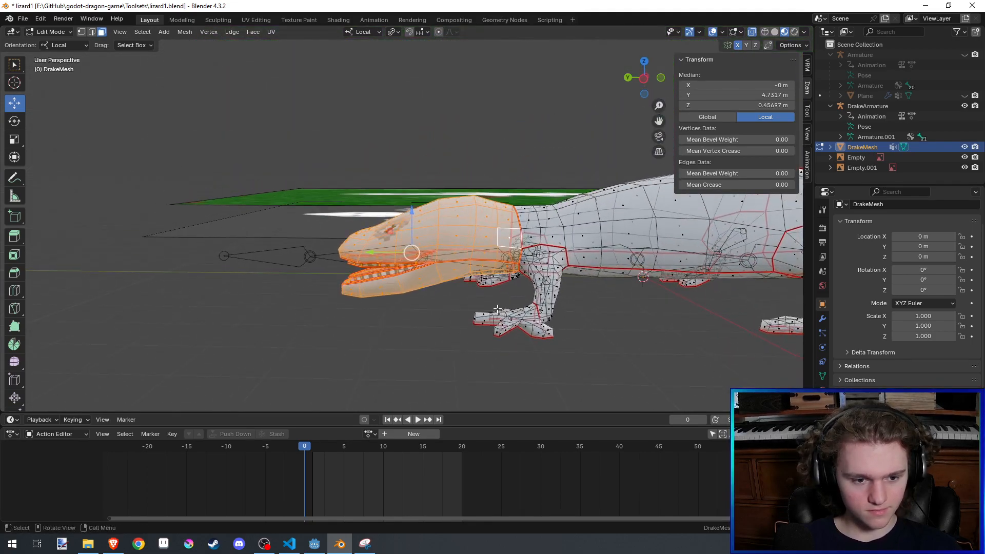
key("p")
left_click(497, 309)
key("Tab")
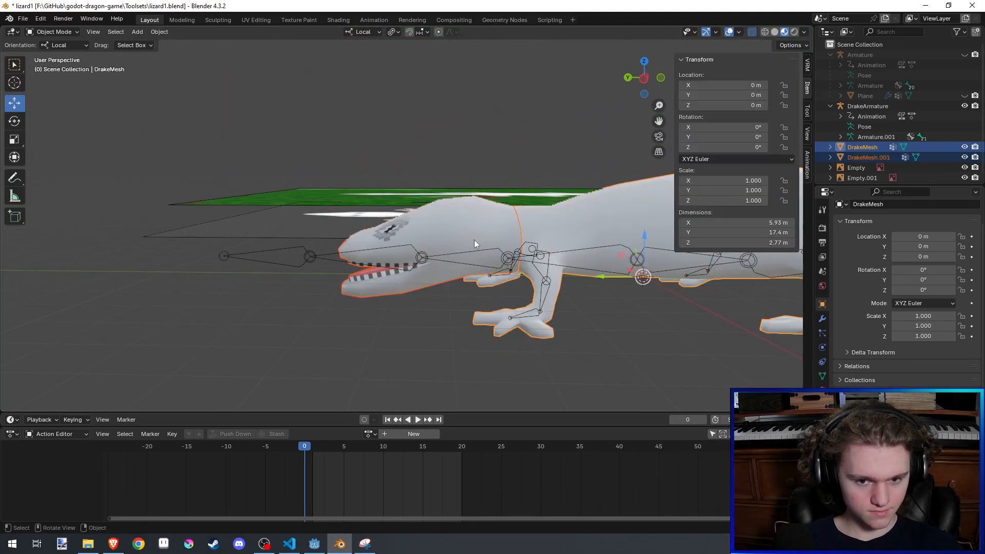
- Select the separated head, try moving it in the YZ plane, and reset its location before saving
left_click(474, 239)
middle_click_drag(474, 239, 496, 257)
key("g")
key("shift+x")
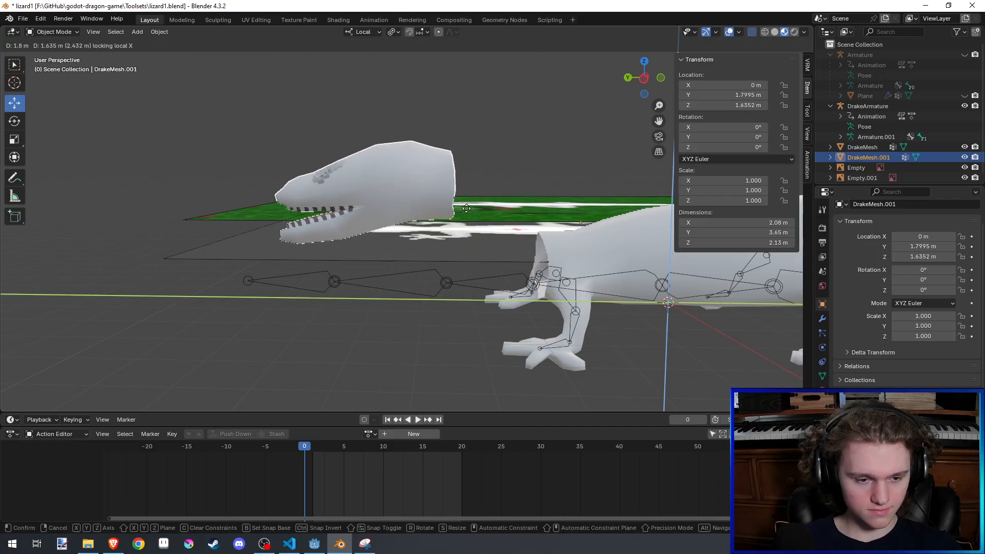
left_click(411, 173)
scroll(444, 186, "down", 4)
key("alt+g")
middle_click_drag(444, 185, 469, 349)
scroll(490, 284, "up", 4)
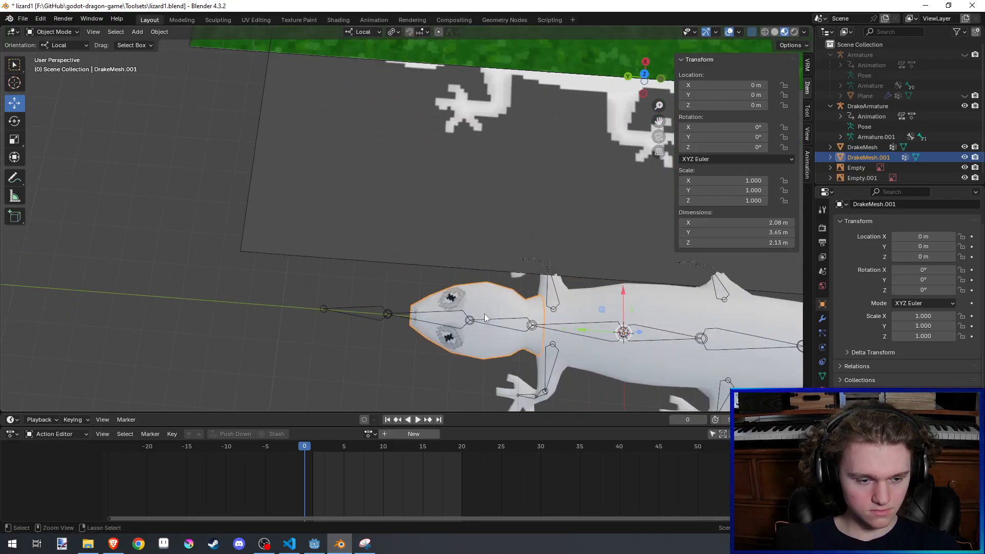
key("ctrl+s")
- Try moving the head about 4 m and about 5.1 m forward along Y, undoing each move
middle_click_drag(490, 284, 479, 282, "shift")
middle_click_drag(391, 307, 381, 283, "shift")
key("g")
key("y")
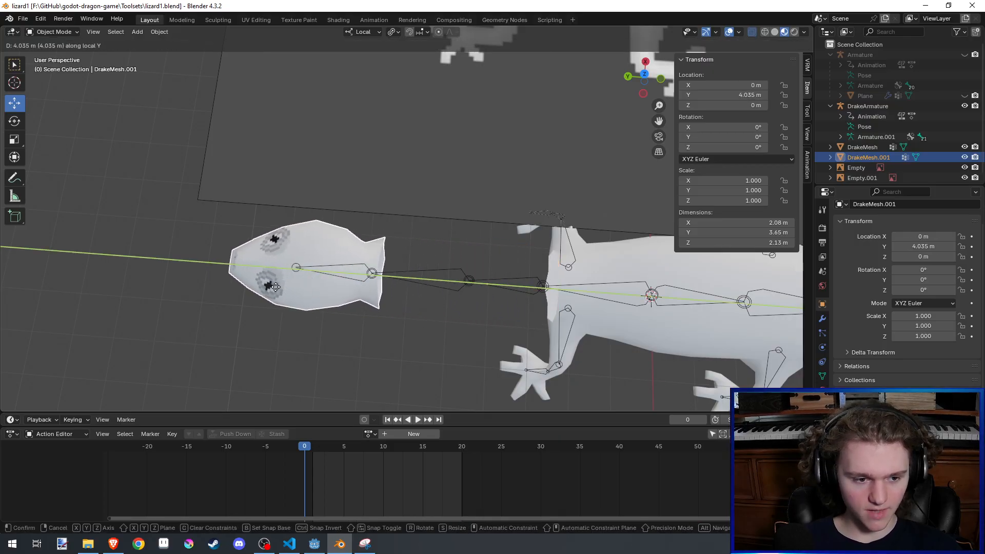
left_click(281, 289)
key("ctrl+z")
middle_click_drag(439, 309, 499, 321, "shift")
key("g")
key("y")
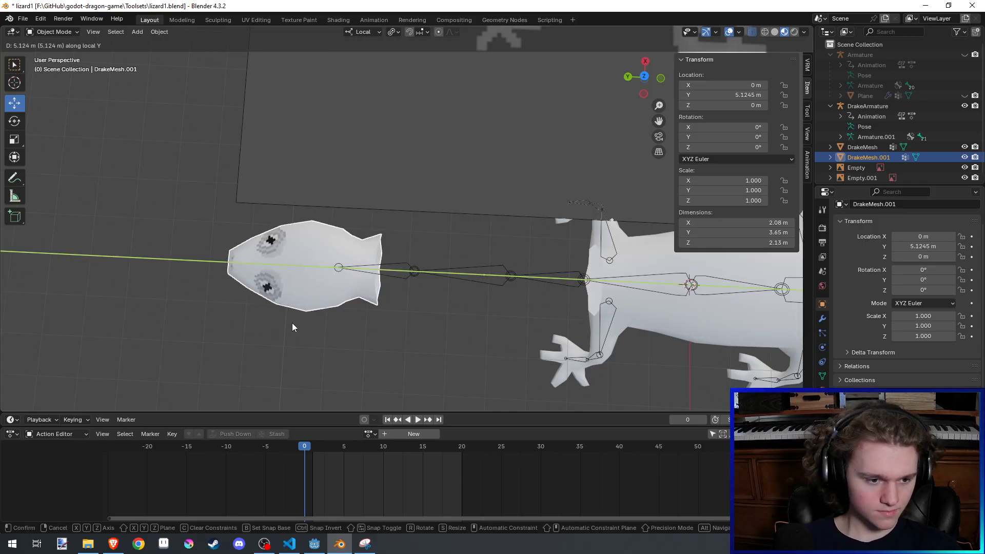
left_click(292, 323)
middle_click_drag(313, 323, 369, 327, "shift")
key("ctrl+z")
- Move the separated head forward along local Y to about 4.1 m and save the file
middle_click_drag(536, 327, 475, 324, "shift")
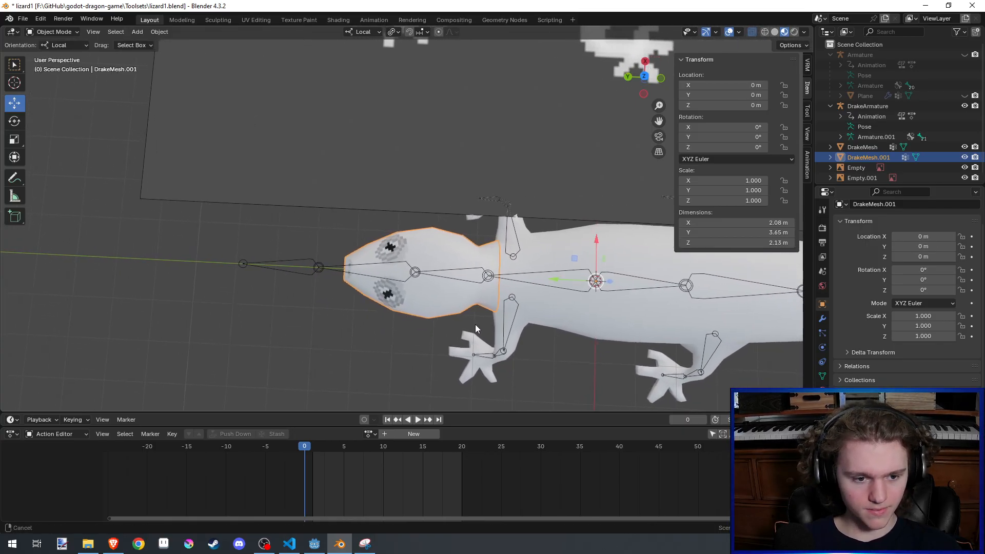
key("g")
key("y")
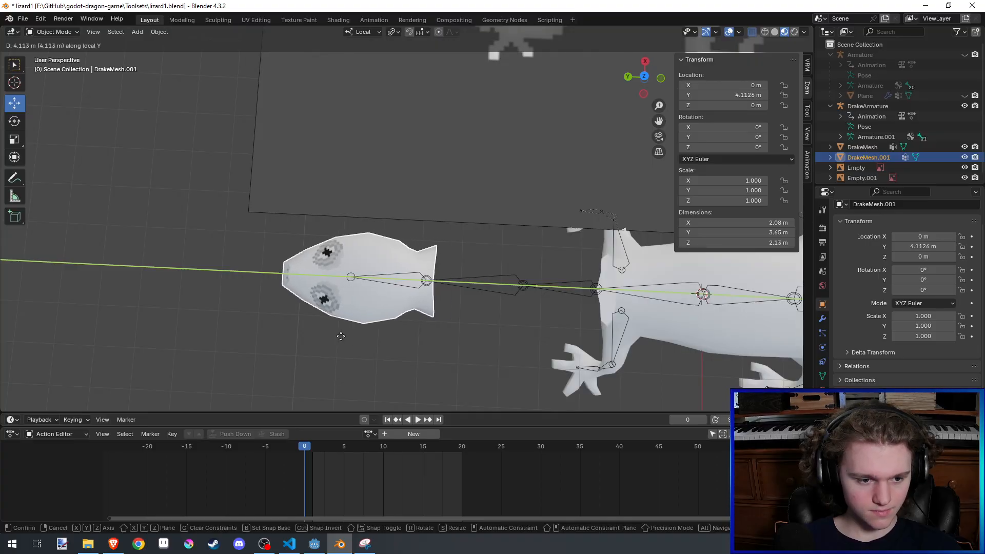
left_click(341, 336)
key("g")
key("y")
left_click(343, 337)
key("ctrl+s")
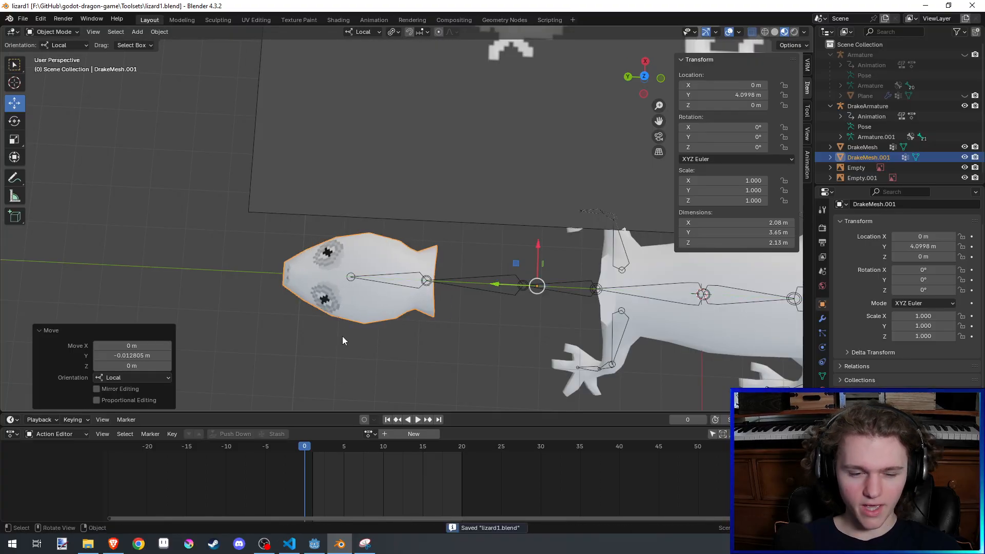
scroll(343, 336, "down", 4)
middle_click_drag(348, 337, 393, 293)
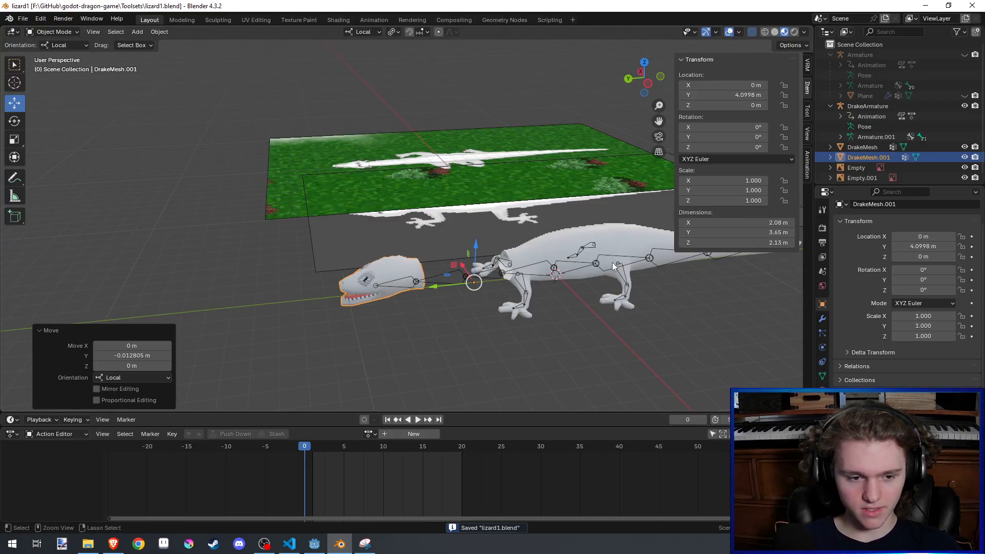
scroll(613, 270, "up", 3)
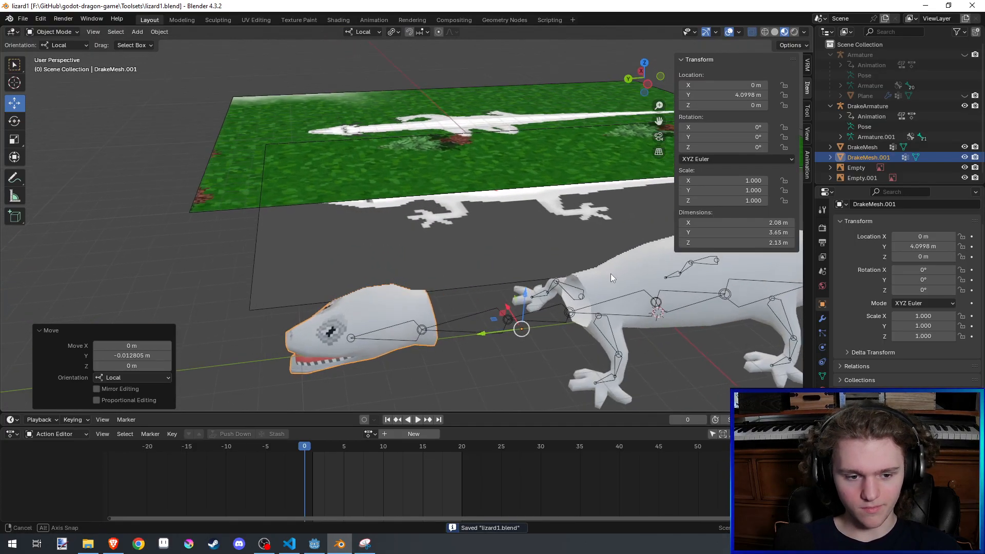
middle_click_drag(610, 273, 537, 321, "shift")
key("Tab")
middle_click_drag(413, 255, 418, 277)
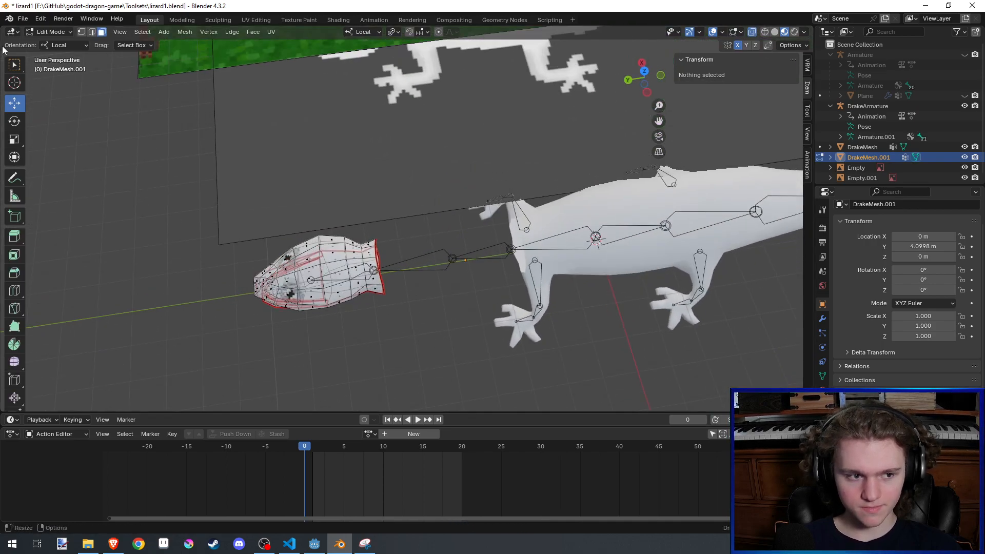
key("Tab")
- Join the moved head and the body into DrakeMesh and open the combined mesh in Edit Mode with edge selection
left_click(563, 211, "shift")
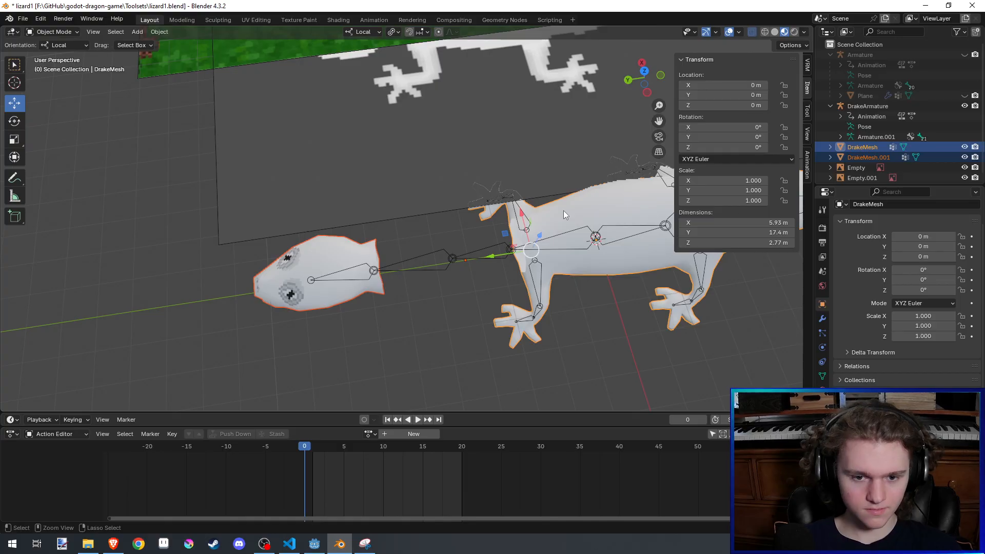
key("ctrl+p")
middle_click_drag(563, 207, 575, 153)
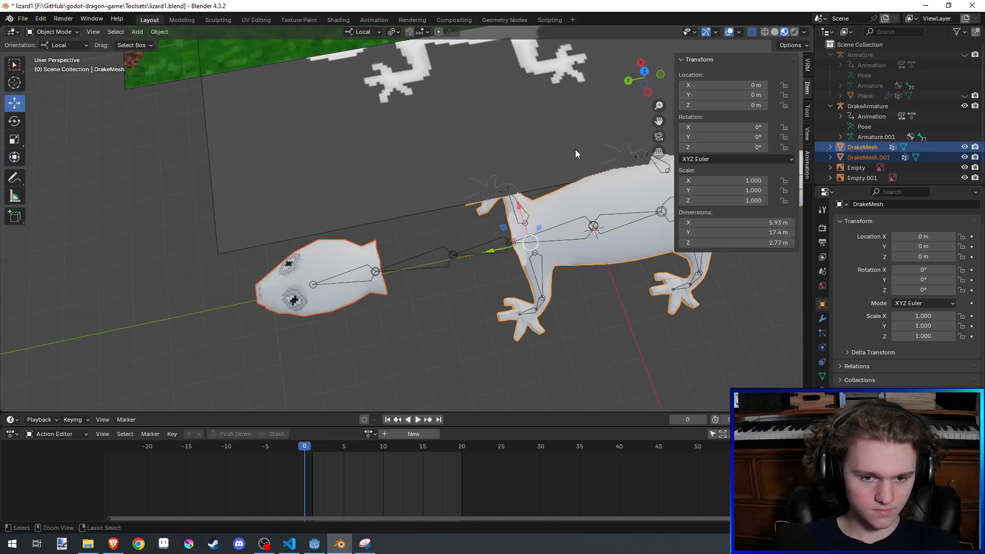
key("ctrl+j")
key("Tab")
scroll(430, 281, "up", 3)
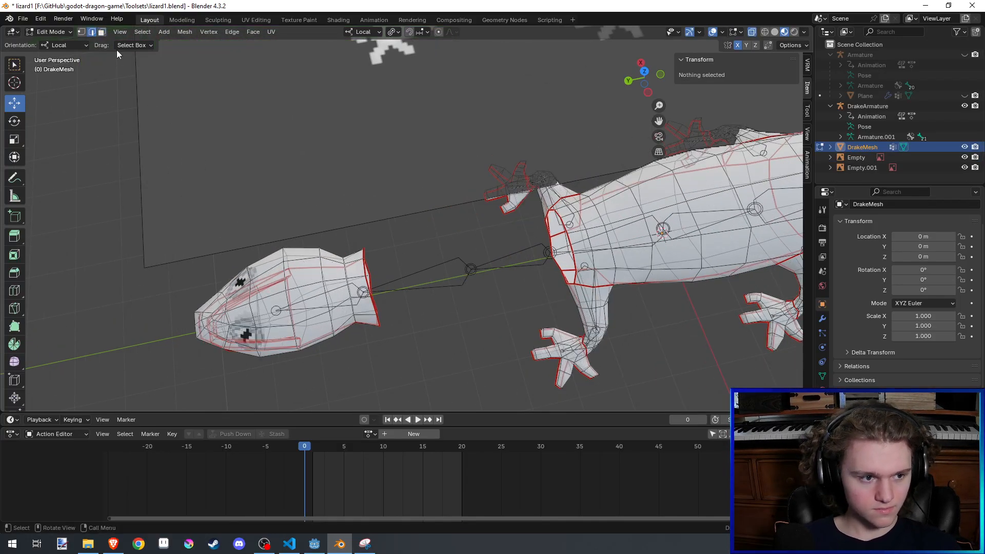
- Select the open neck edge loops of the head and the body and connect them with Bridge Edge Loops
left_click(366, 270, "alt")
middle_click_drag(366, 270, 588, 273)
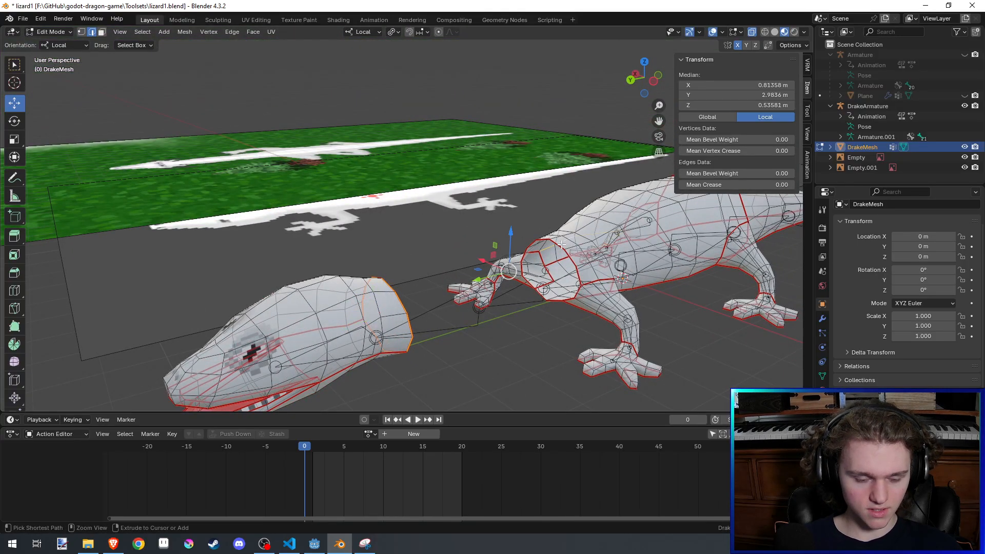
key("F3")
type("brid")
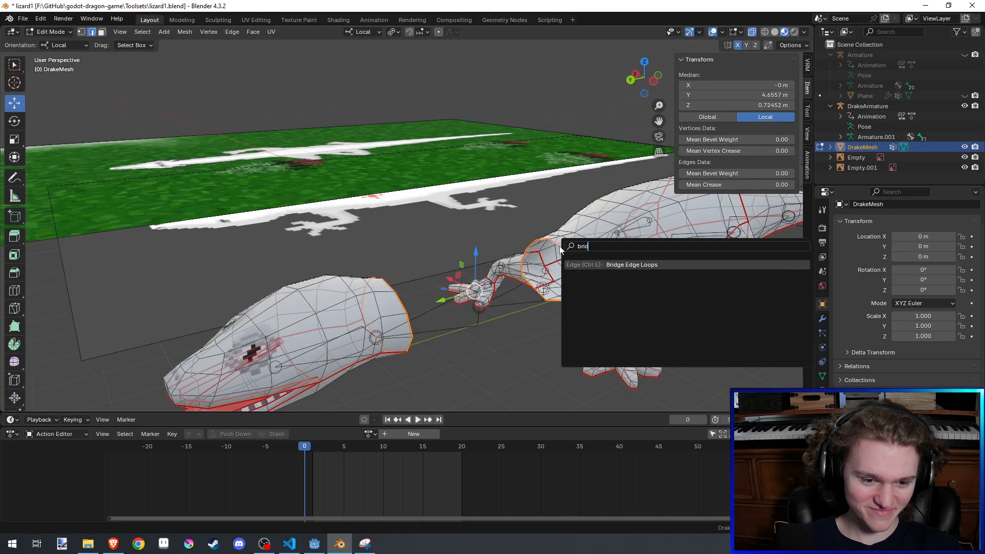
key("Return")
- Leave Edit Mode, inspect the bridged neck between head and body, and save the file
middle_click_drag(559, 246, 462, 256)
key("Tab")
scroll(497, 243, "down", 5)
key("ctrl+s")
scroll(484, 302, "up", 5)
key("Tab")
key("Tab")
key("ctrl+s")
scroll(554, 269, "down", 4)
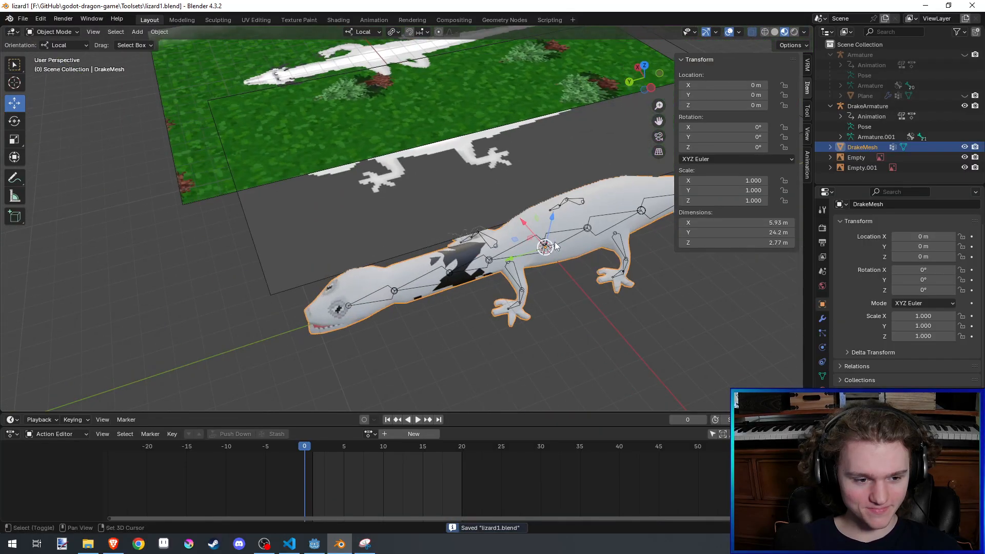
scroll(461, 256, "up", 3)
- Switch DrakeMesh to Sculpt Mode and inspect the surface of the bridged neck
left_click(44, 33)
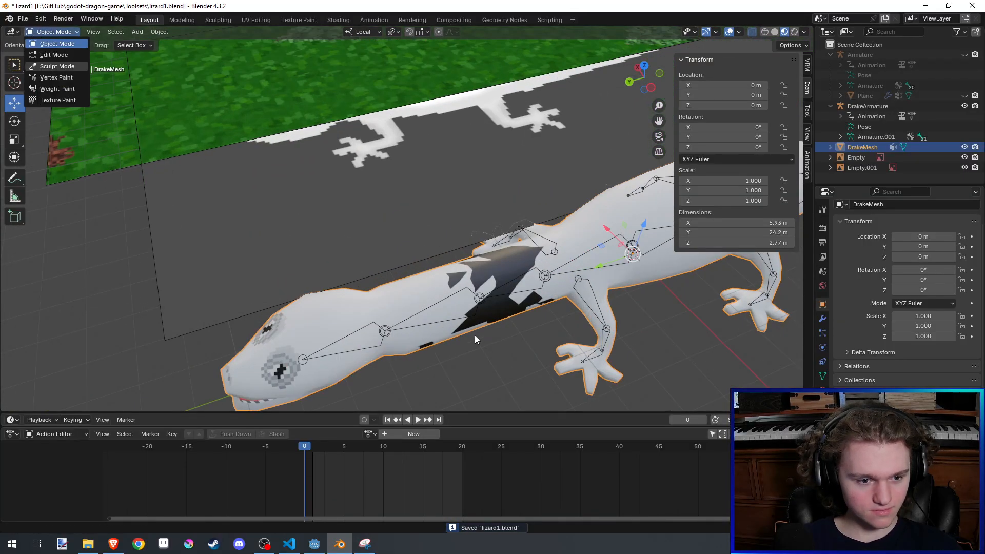
key("s")
scroll(441, 286, "up", 2)
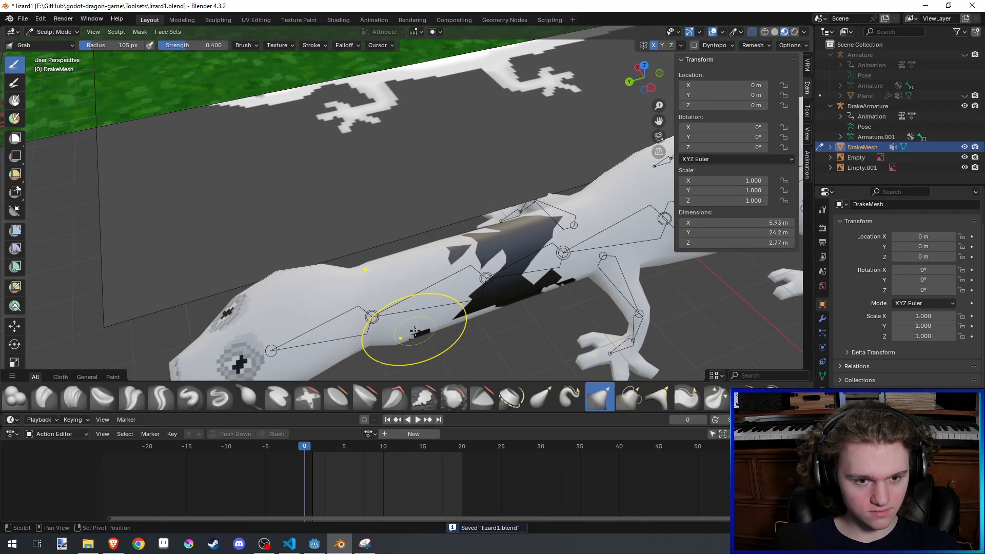
left_click_drag(415, 331, 417, 326)
mouse_move(414, 309)
middle_mouse_down()
mouse_move(430, 333)
mouse_move(413, 330)
mouse_move(339, 234)
middle_mouse_up()
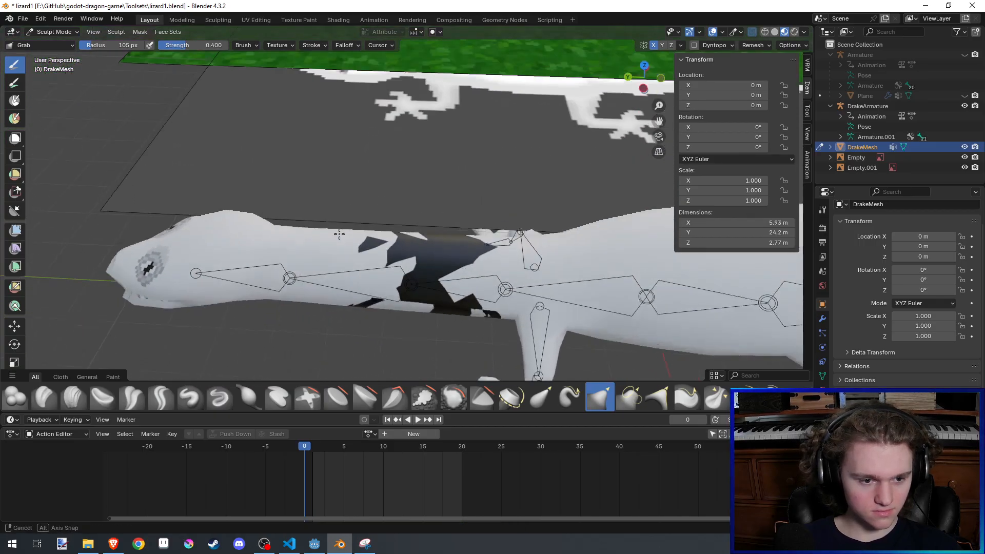
scroll(461, 308, "down", 3)
- Return DrakeMesh to Edit Mode, check the bridged neck from the side and above, and save the file
key("Tab")
mouse_move(451, 341)
middle_mouse_down()
mouse_move(484, 296)
mouse_move(474, 277)
mouse_move(483, 218)
middle_mouse_up()
scroll(484, 297, "up", 3)
key("Tab")
scroll(484, 305, "down", 5)
key("ctrl+s")
scroll(483, 218, "up", 4)
key("Tab")
mouse_move(413, 250)
middle_mouse_down()
mouse_move(411, 218)
mouse_move(409, 293)
middle_mouse_up()
key("Tab")
key("Tab")
key("Tab")
key("Tab")
scroll(205, 256, "up", 2)
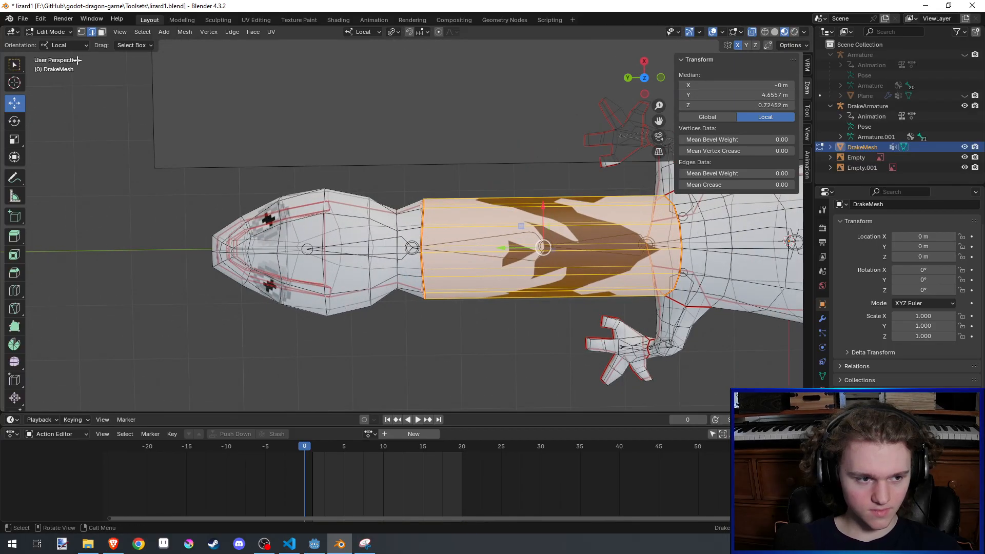
- Select the edge loop where the neck meets the head and scale it uniformly to 0.92
left_click(425, 233, "alt")
left_click(423, 237, "alt")
middle_click_drag(426, 238, 440, 174)
key("s")
left_click(510, 188)
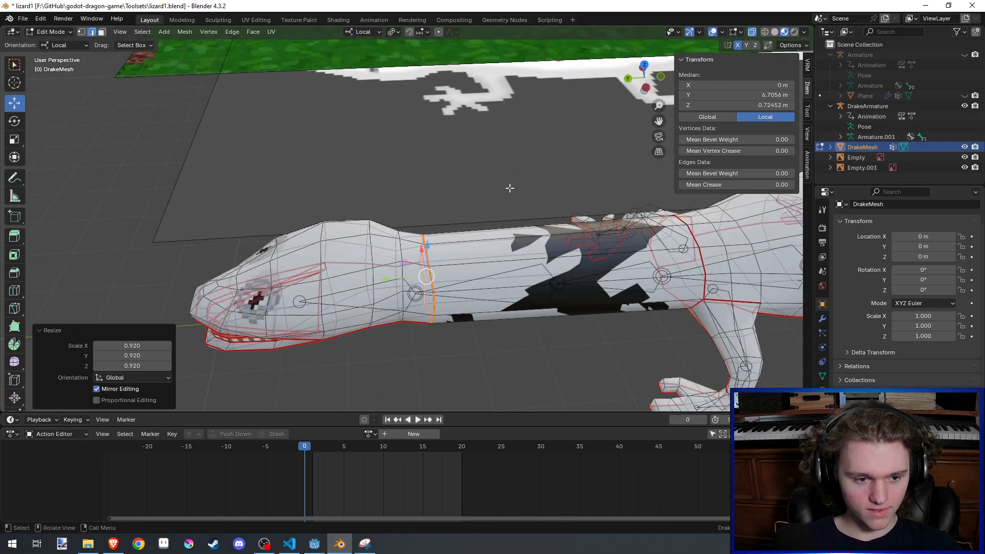
- Scale the head-side neck edge loop to about 0.8 along local X and save the file
middle_click_drag(509, 189, 2, 277)
key("s")
key("x")
left_click(585, 254)
key("ctrl+s")
- Add a loop cut around the bridged neck with the number of cuts set to 6, saving the file along the way
left_click(17, 299)
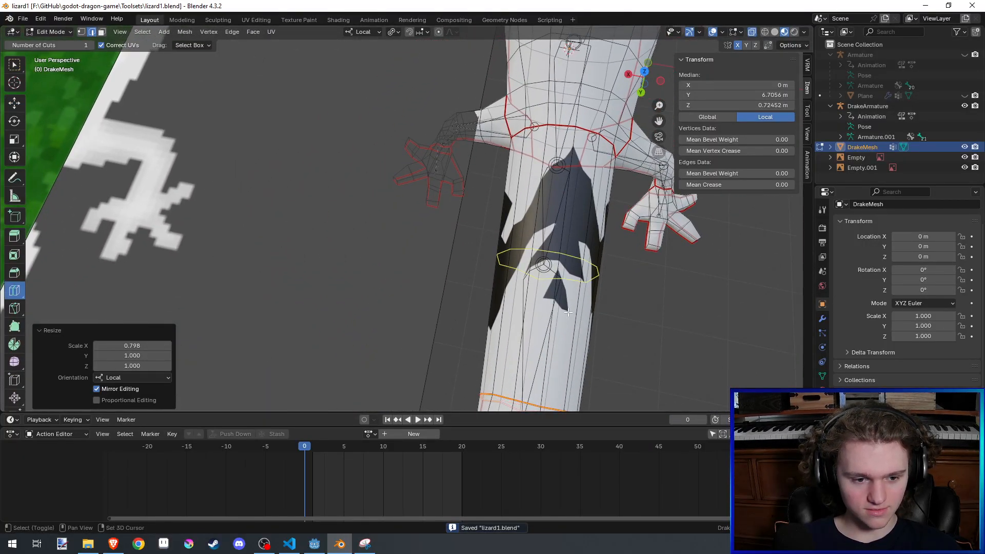
left_click(567, 262)
middle_click_drag(579, 307, 519, 322, "shift")
scroll(575, 279, "down", 2)
left_click(128, 310)
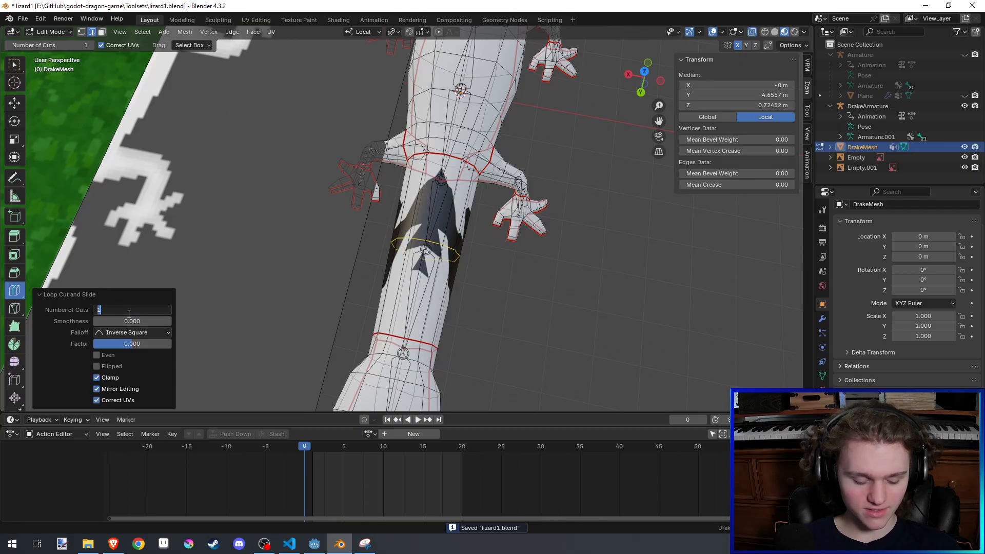
middle_click_drag(565, 238, 464, 258)
key("ctrl+s")
middle_click_drag(343, 317, 415, 341, "shift")
left_click(147, 310)
type("6")
key("Return")
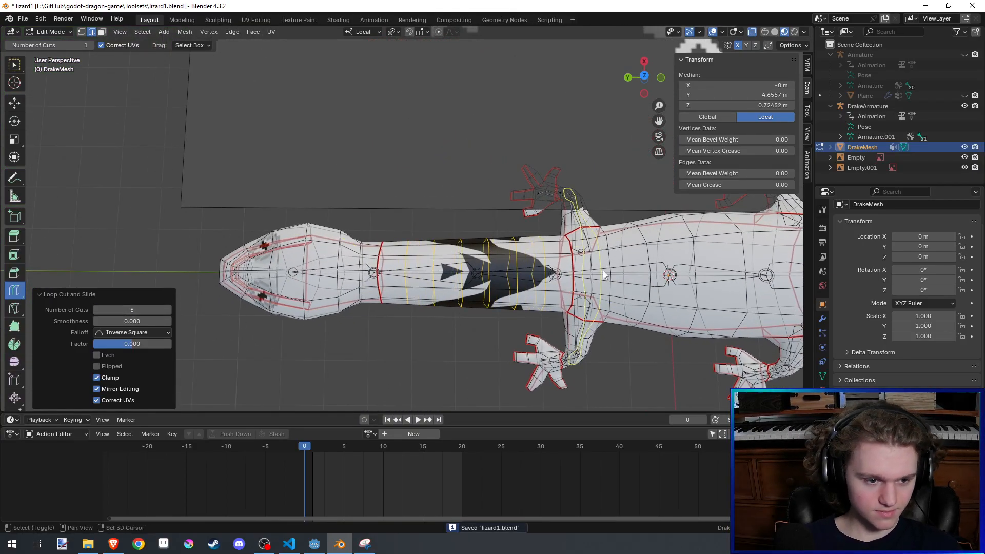
- Check the subdivided neck in Object Mode, return to Edit Mode with the Move tool, clear the selection, and save the file
key("ctrl+s")
key("Tab")
scroll(603, 300, "down", 3)
middle_click_drag(580, 309, 567, 290)
key("Tab")
scroll(570, 256, "up", 5)
scroll(122, 193, "down", 2)
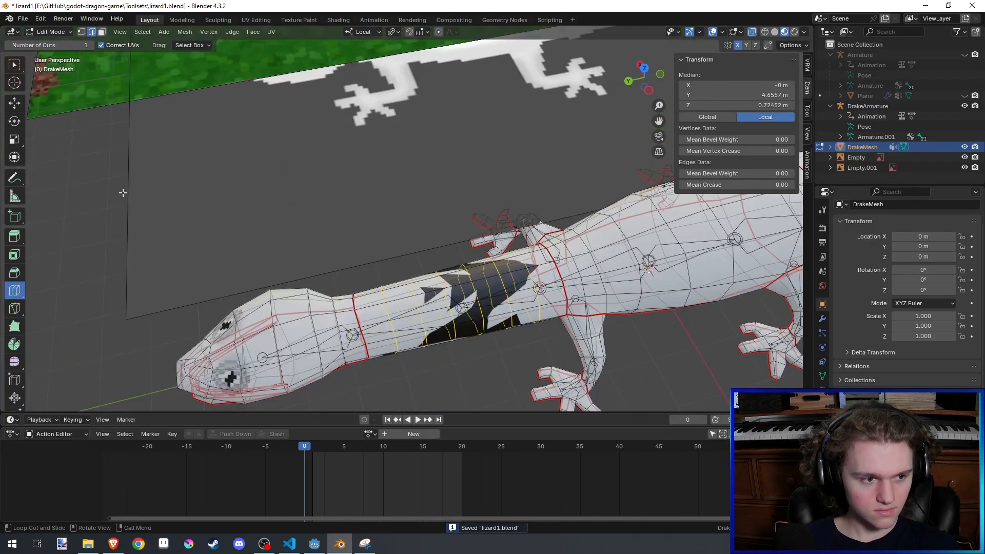
left_click(15, 103)
left_click(110, 327)
middle_click_drag(247, 303, 294, 292)
key("ctrl+s")
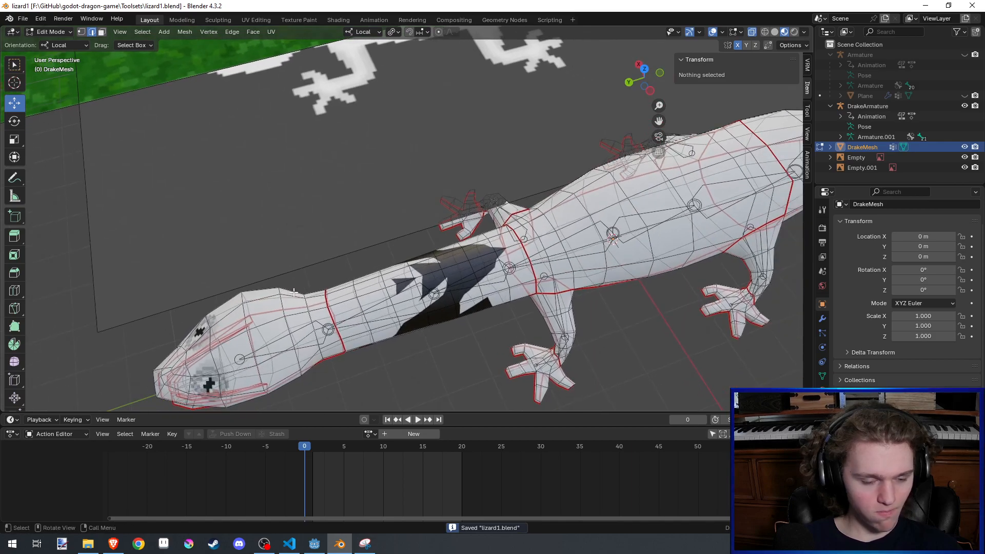
- Examine the lengthened neck and its dark texture area from above, below and the side, saving the file in between
scroll(333, 328, "down", 4)
scroll(354, 326, "up", 2)
key("ctrl+s")
middle_click_drag(536, 259, 505, 277)
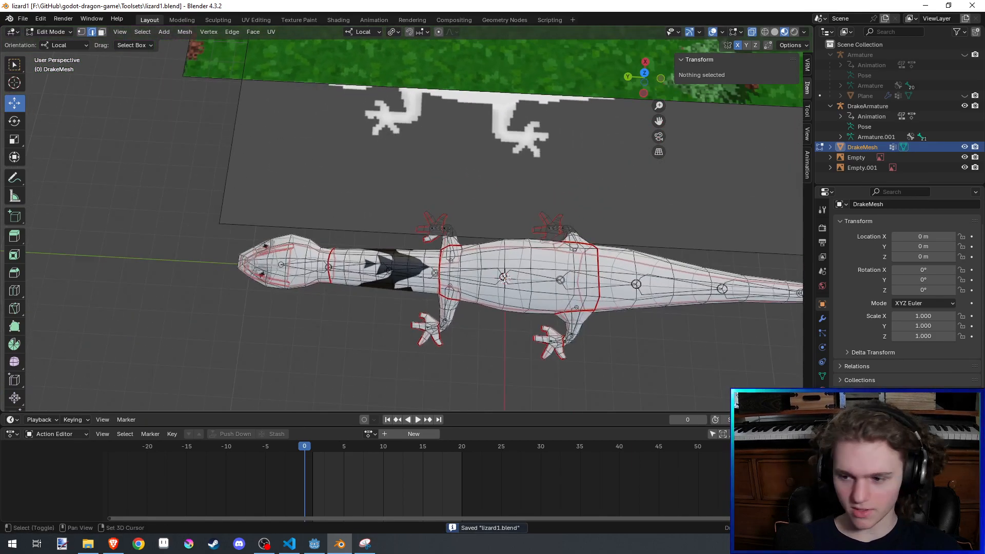
middle_click_drag(466, 195, 465, 120)
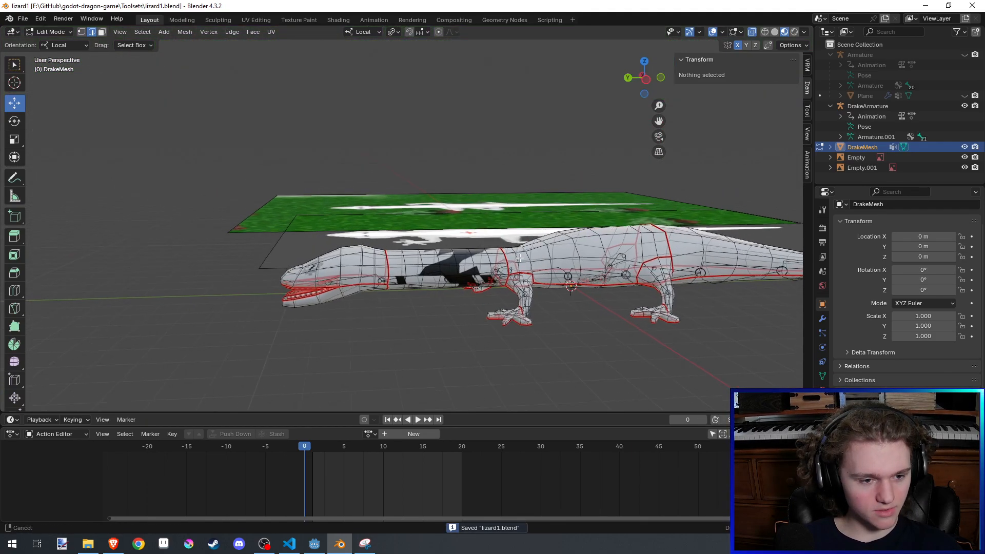
scroll(483, 226, "up", 3)
middle_click_drag(492, 262, 367, 234)
middle_click_drag(368, 233, 434, 285)
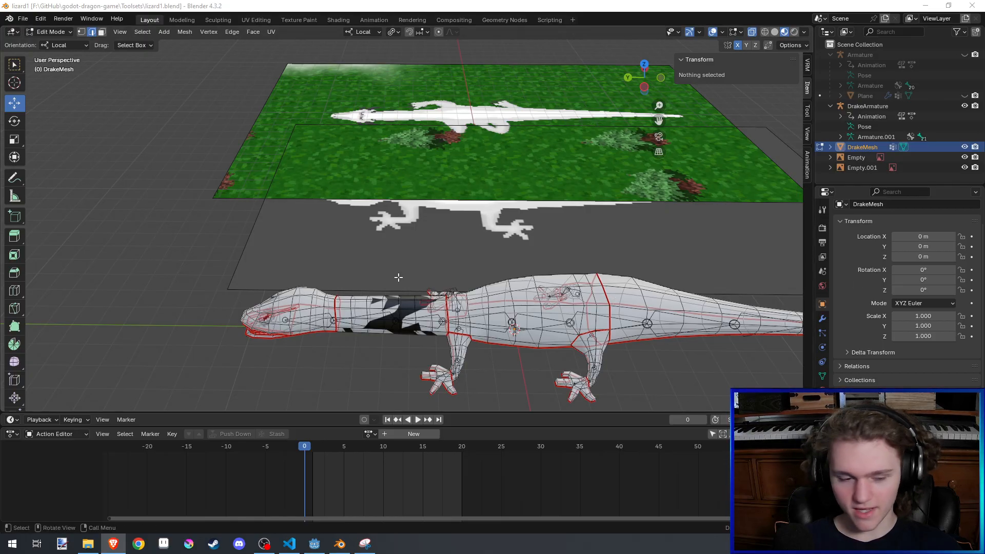
middle_click_drag(398, 277, 450, 149)
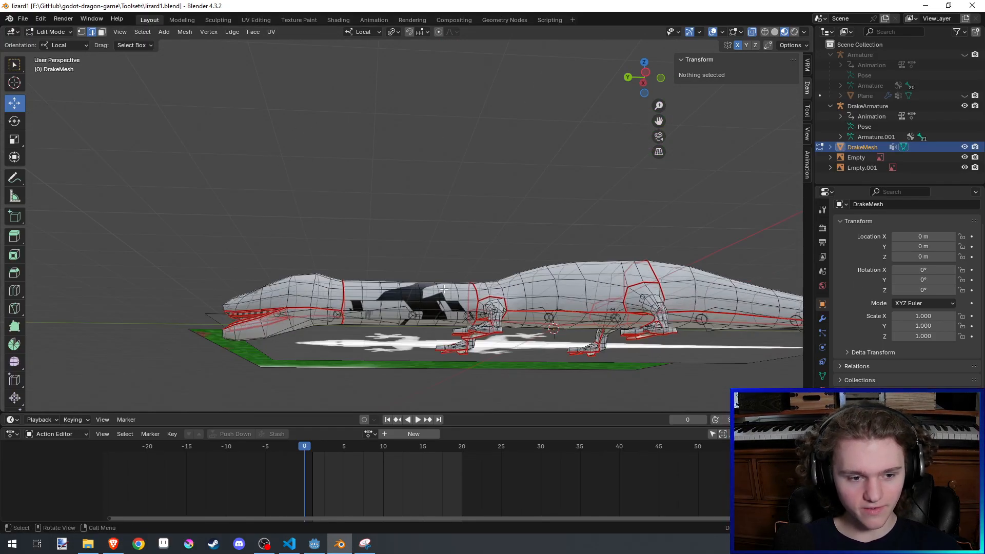
middle_click_drag(443, 288, 470, 321)
key("ctrl+s")
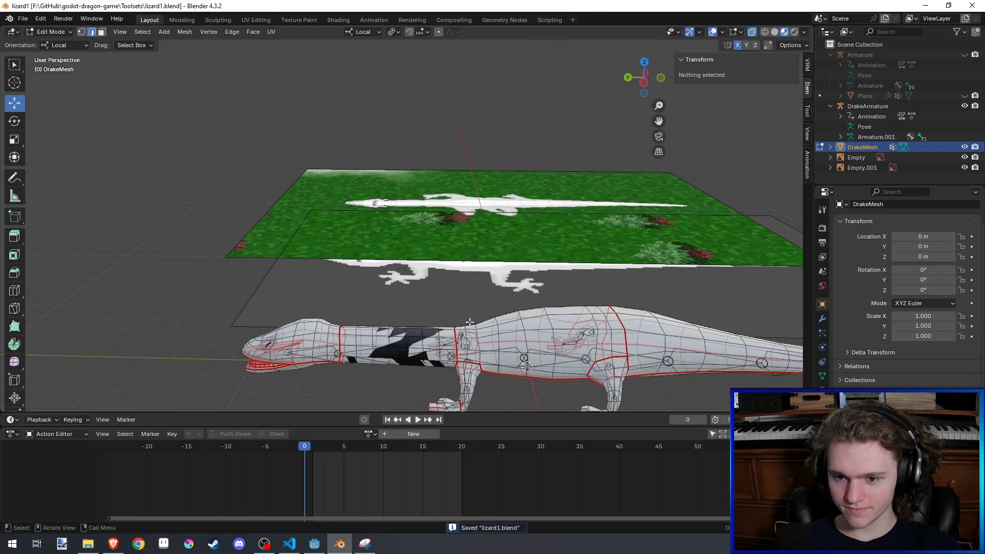
middle_click_drag(470, 321, 476, 294, "shift")
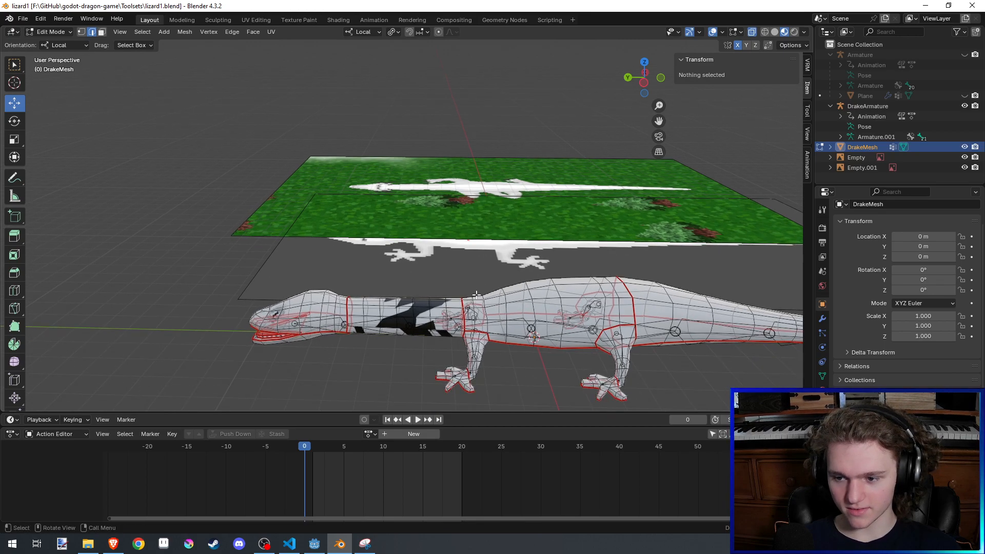
key("ctrl+s")
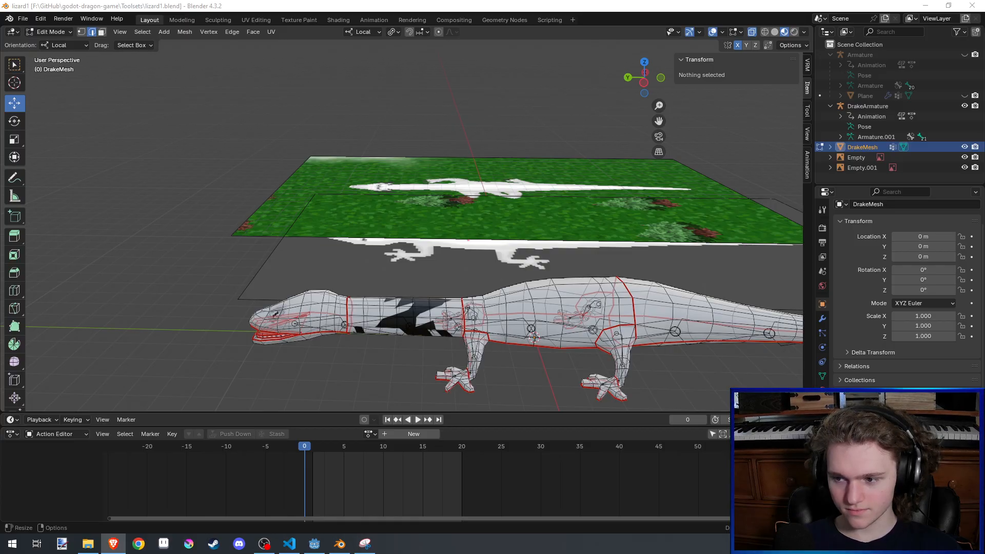
middle_click_drag(602, 255, 574, 302)
scroll(281, 314, "up", 3)
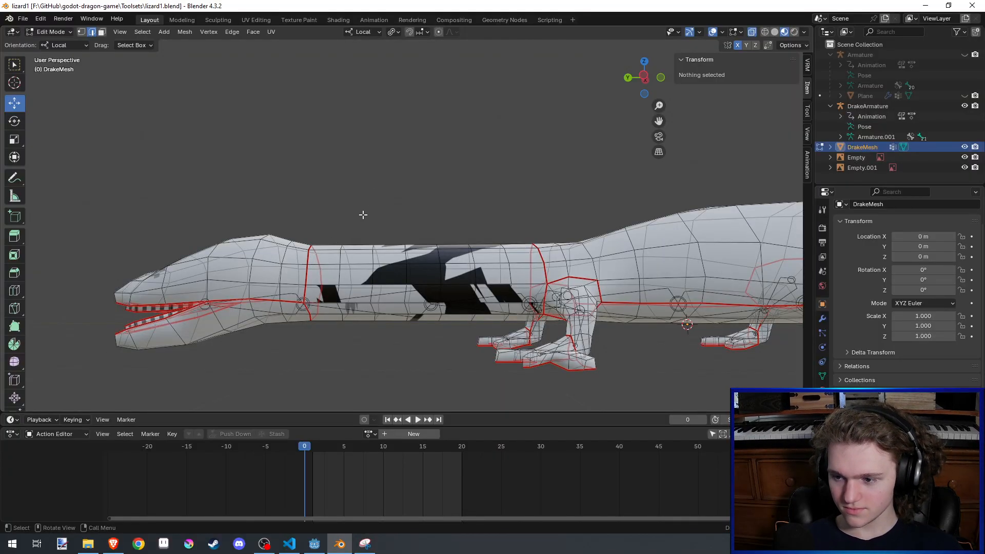
middle_click_drag(363, 215, 370, 220, "shift")
key("ctrl+s")
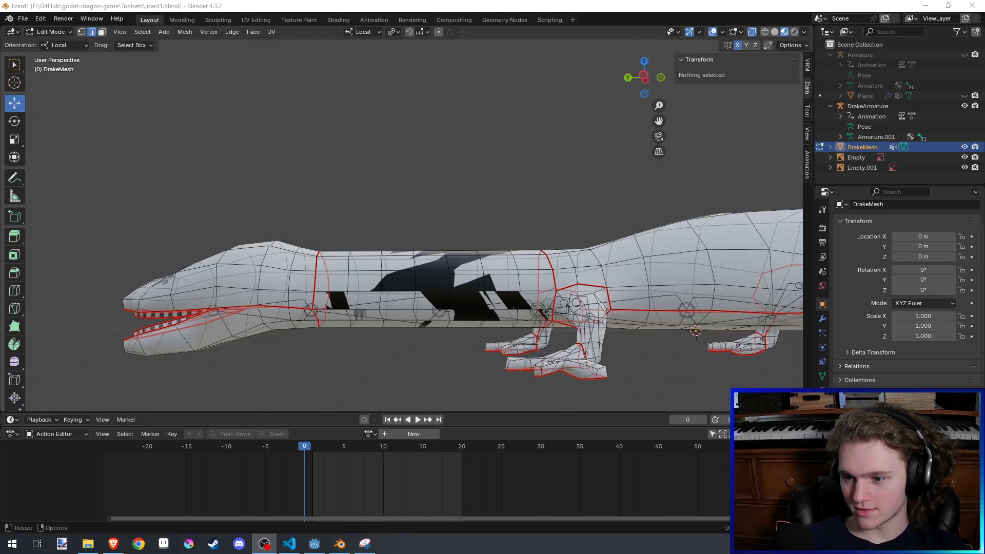
- Examine the whole drake mesh's proportions against the lizard reference images, close up and from a distance
key("alt+Tab")
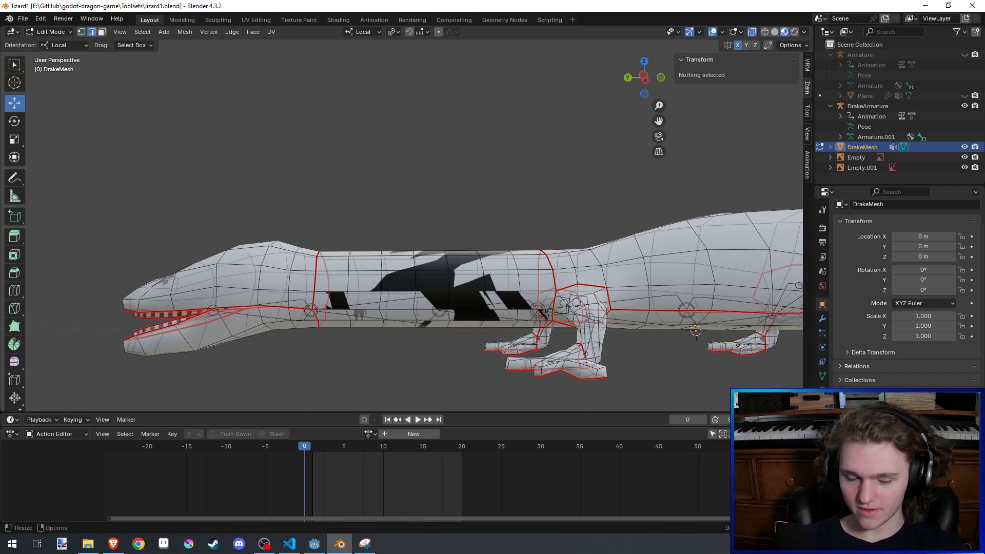
scroll(504, 297, "down", 5)
middle_click_drag(504, 298, 511, 364)
key("ctrl+s")
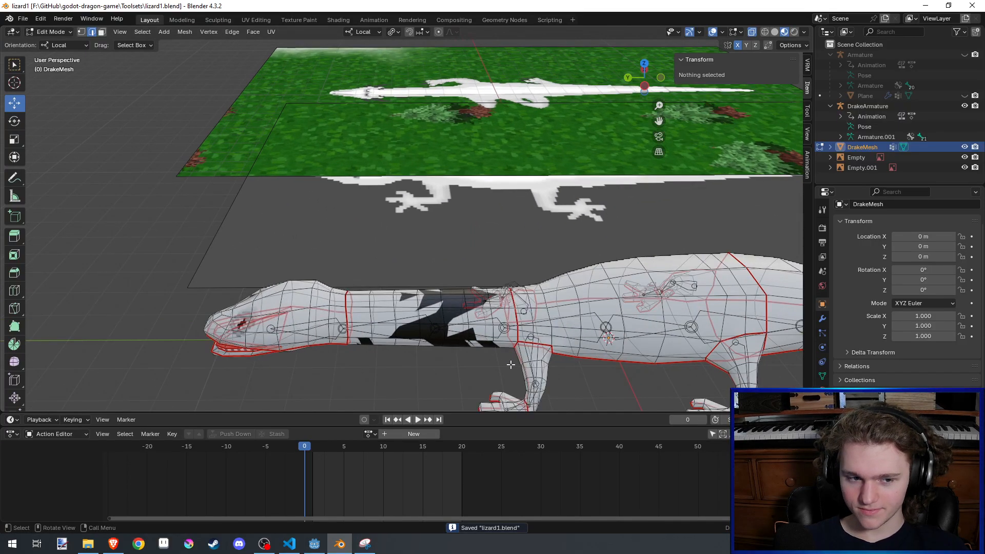
scroll(510, 363, "down", 2)
middle_click_drag(509, 363, 510, 339)
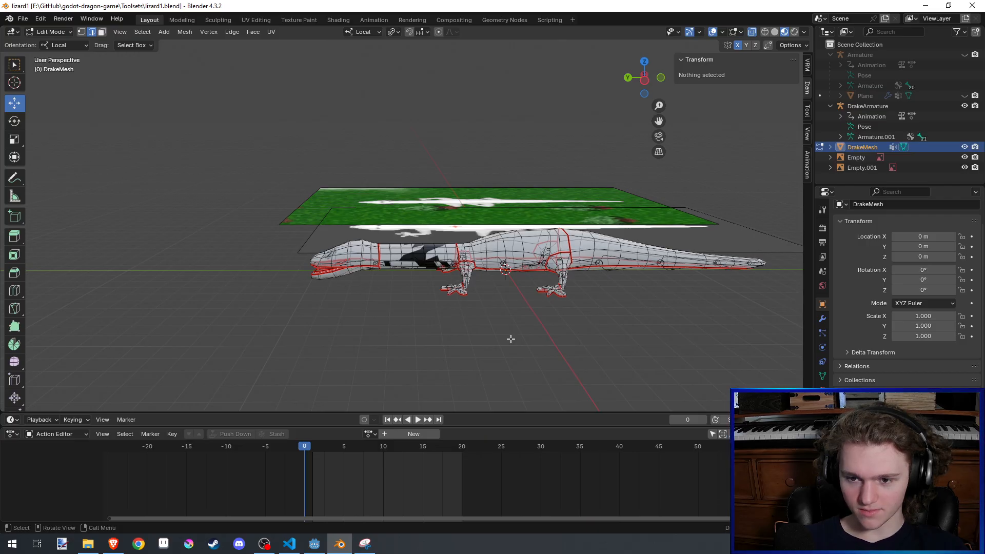
scroll(511, 339, "up", 2)
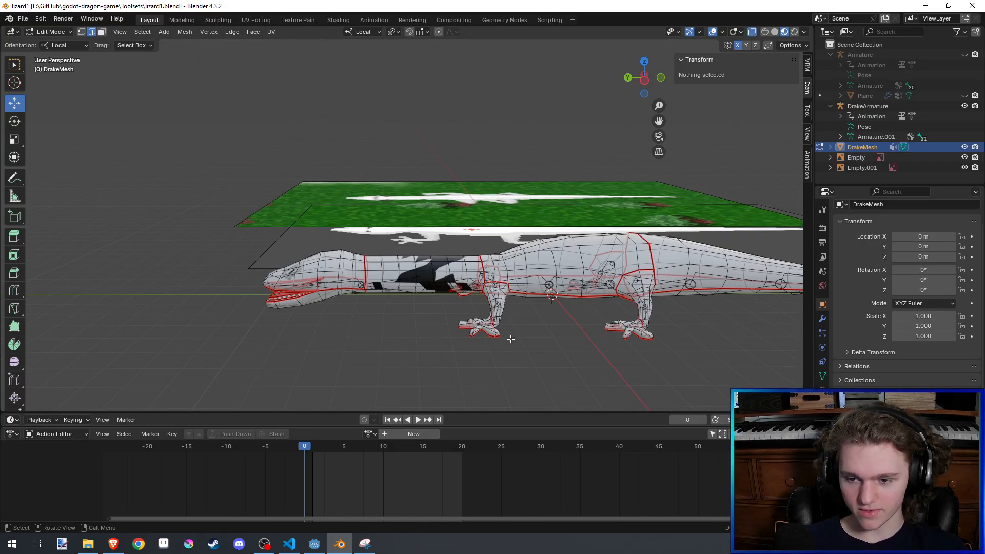
middle_click_drag(511, 340, 512, 358)
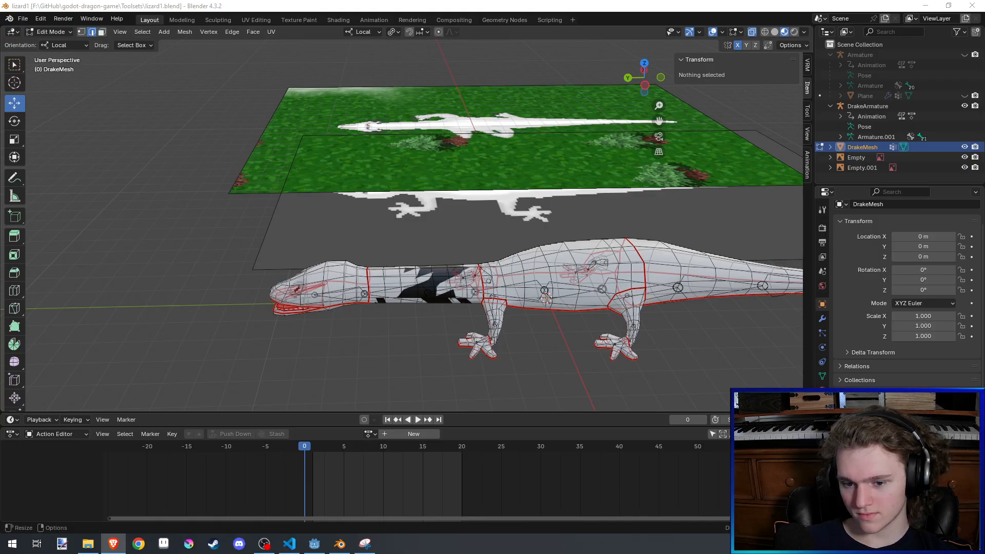
middle_click_drag(392, 236, 391, 204)
scroll(410, 209, "down", 3)
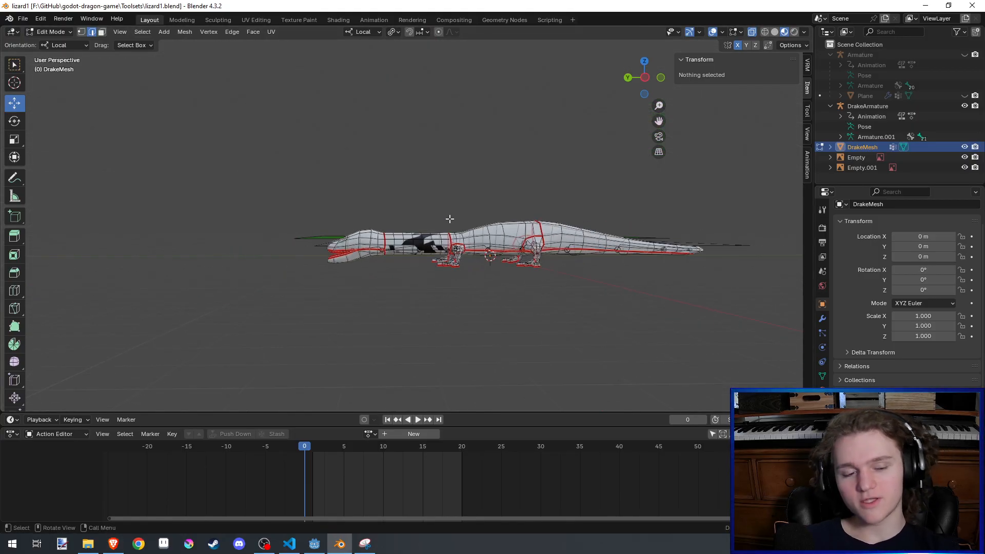
scroll(426, 251, "up", 2)
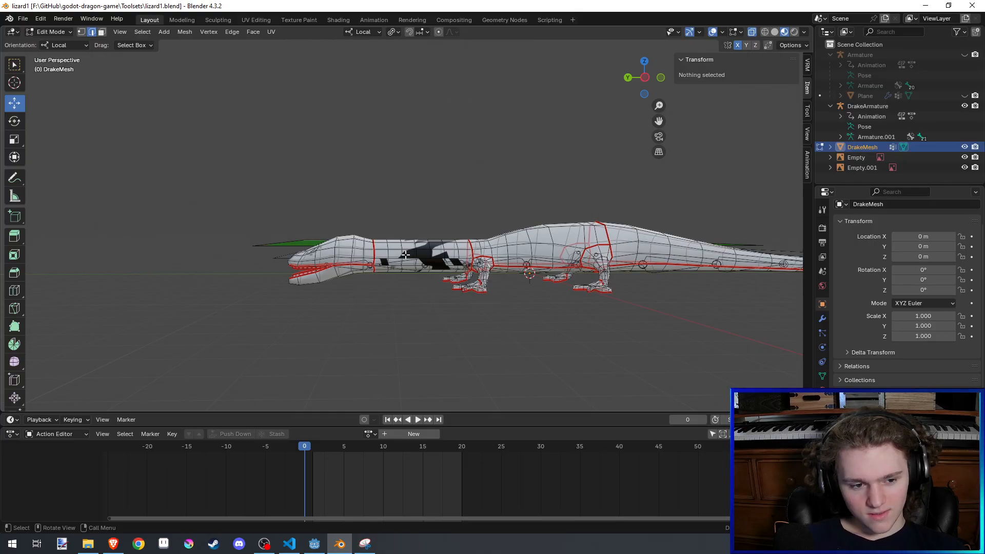
- Select the head geometry, try moving it about 6.4 m up along local Z, undo the move, and save the file
left_click_drag(214, 198, 374, 328)
key("g")
key("z")
key("z")
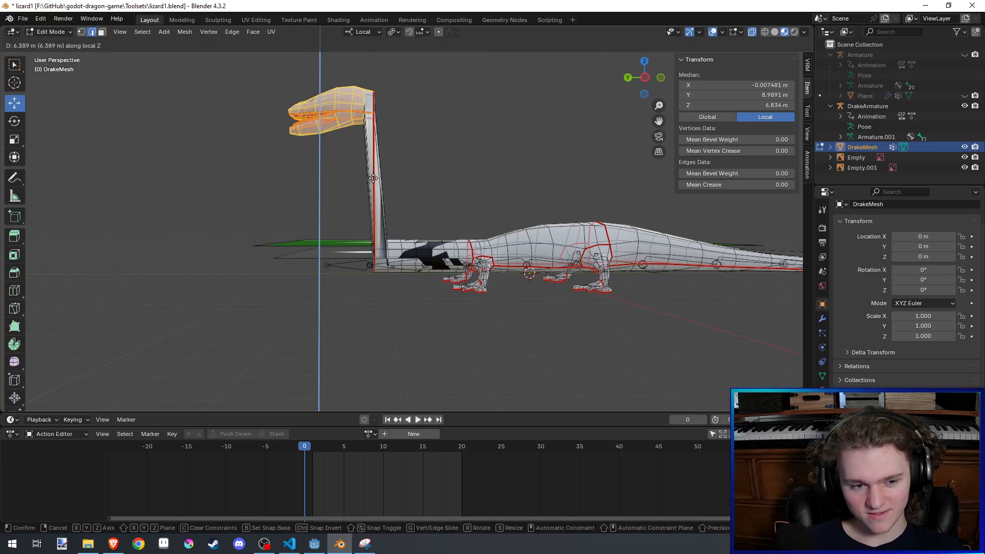
left_click(373, 178)
key("ctrl+z")
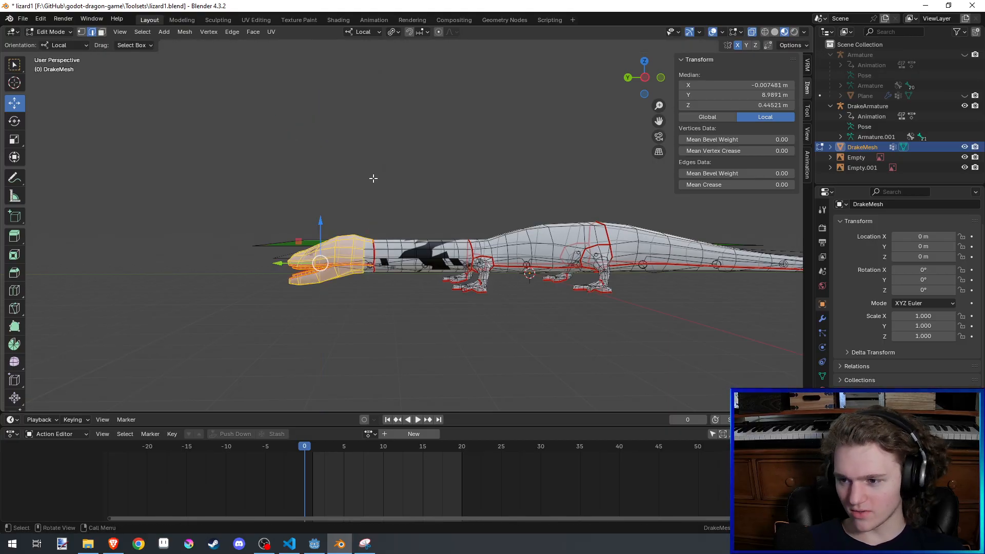
key("ctrl+s")
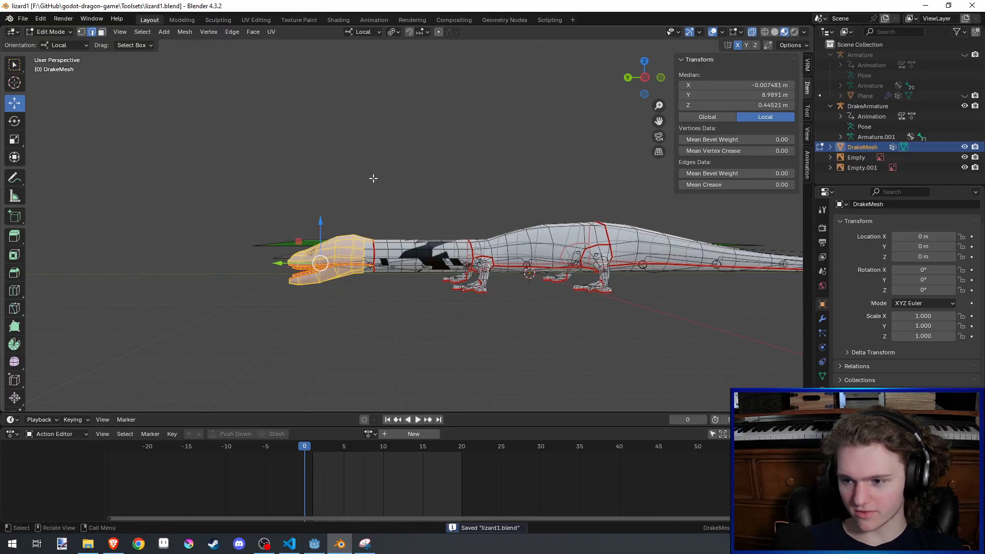
- View the drake from the side and turn on proportional editing for the selected head
middle_click_drag(372, 178, 375, 228)
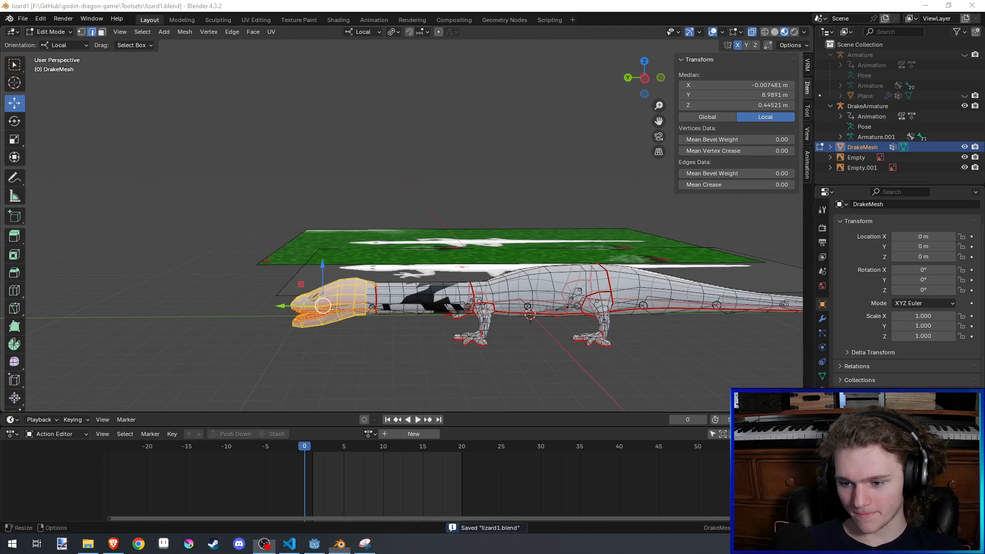
key("alt+Tab")
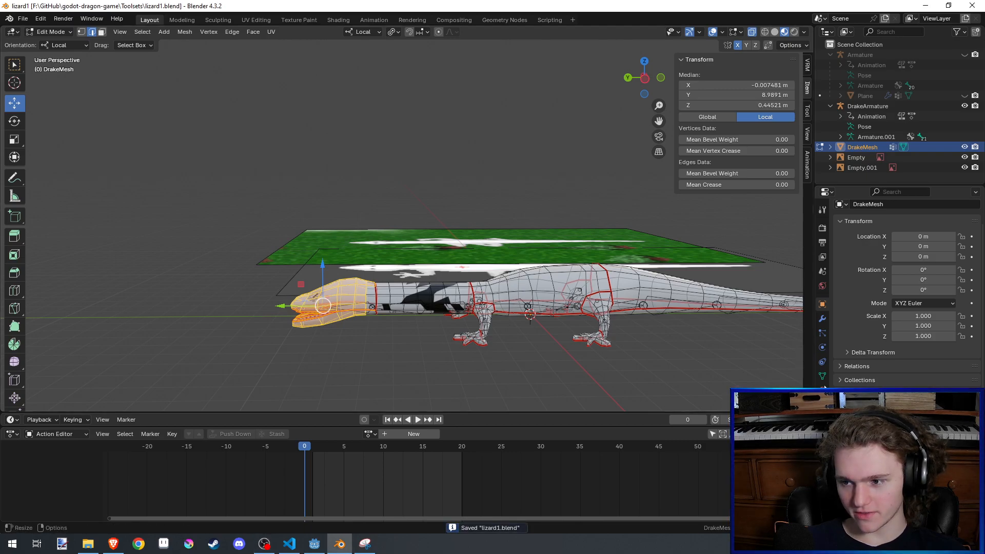
mouse_move(558, 262)
middle_mouse_down()
mouse_move(558, 306)
mouse_move(556, 247)
middle_mouse_up()
scroll(558, 306, "up", 5)
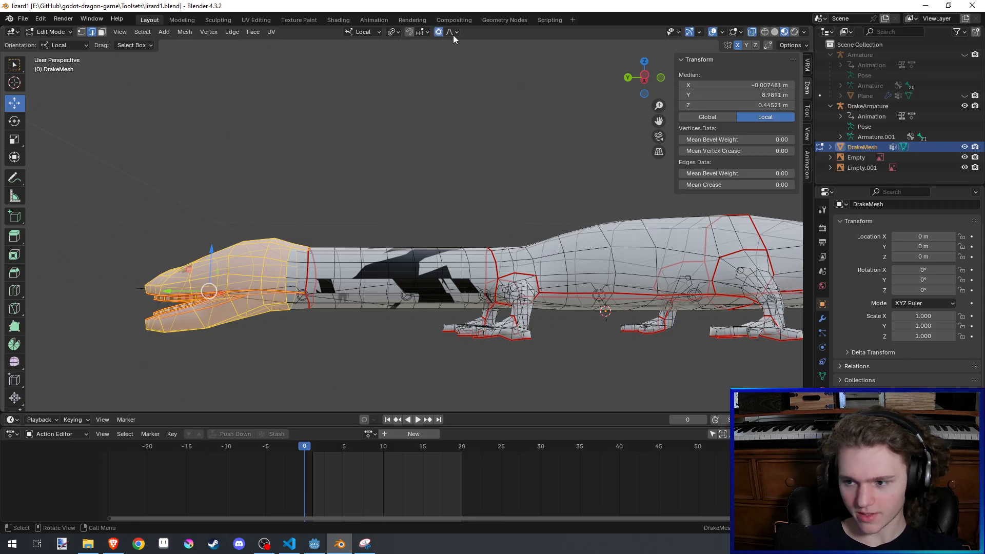
- Try raising the selected head along local Z with smooth proportional editing, by about 4 m and again by about 6.3 m, undoing both moves
middle_click_drag(438, 193, 451, 245)
key("g")
key("z")
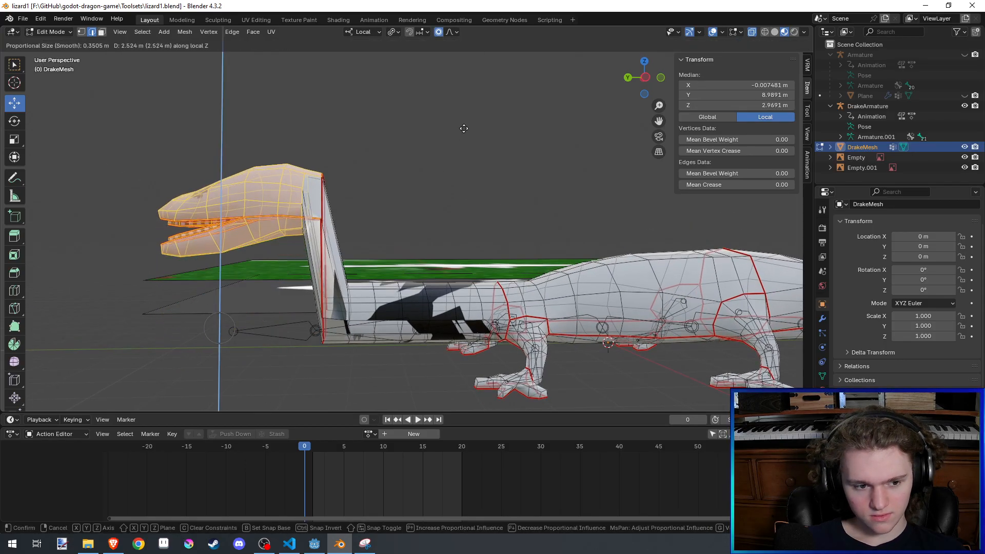
scroll(454, 126, "down", 15)
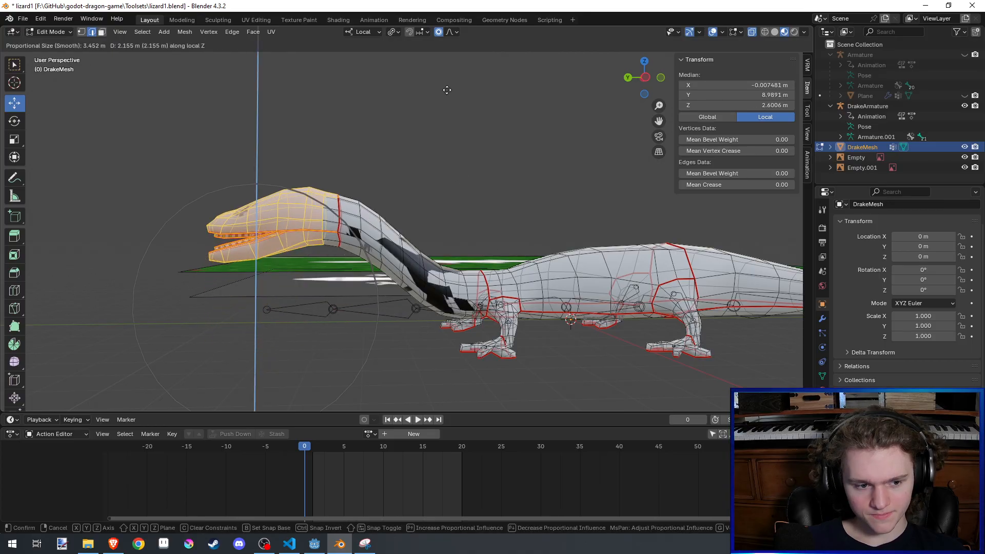
left_click(459, 409)
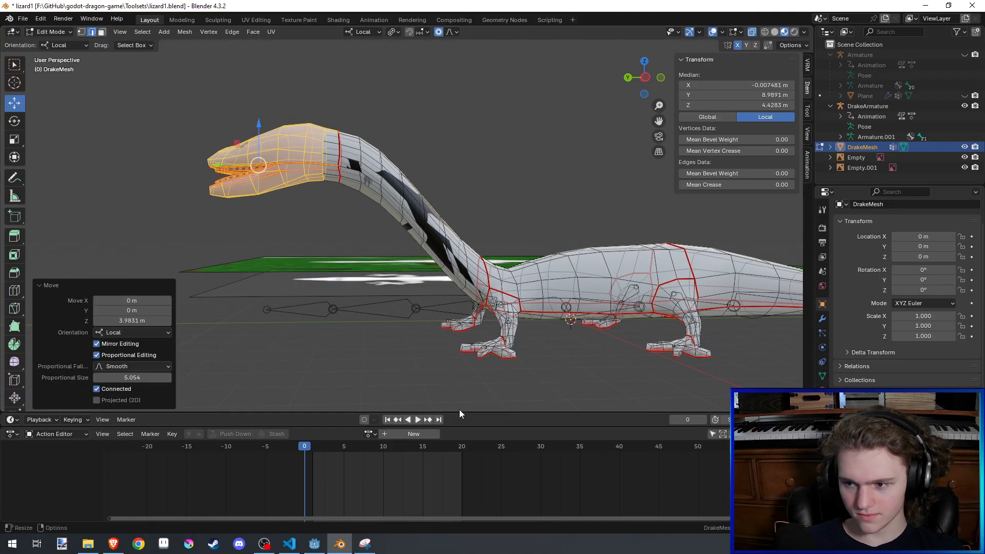
key("ctrl+z")
key("g")
key("z")
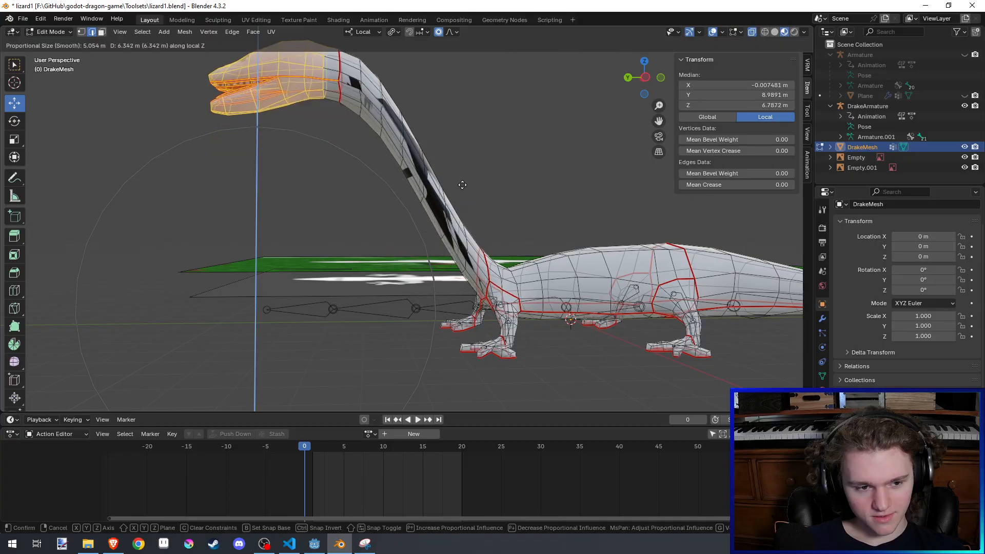
left_click(462, 184)
key("ctrl+z")
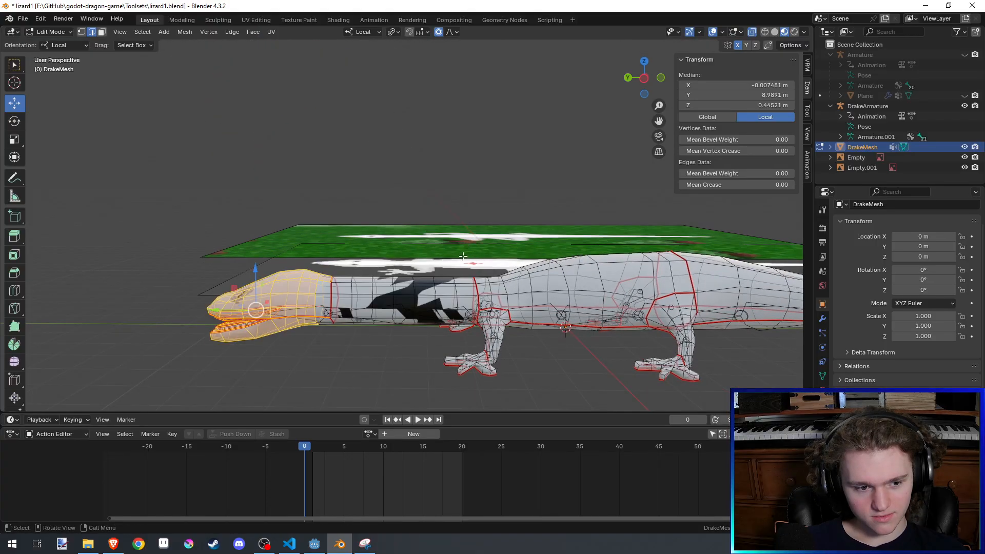
- Undo the earlier neck edits back past the subdivision and bridge, reopening the gap between head and body
key("alt+a")
key("ctrl+z")
key("ctrl+z")
key("ctrl+z")
key("ctrl+z")
key("ctrl+z")
key("ctrl+z")
key("ctrl+z")
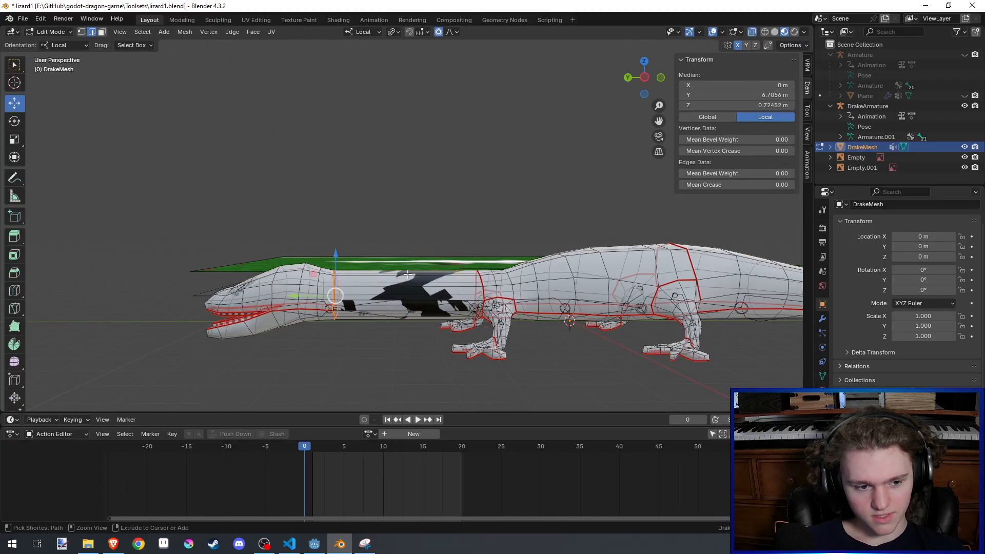
key("ctrl+z")
key("ctrl+z")
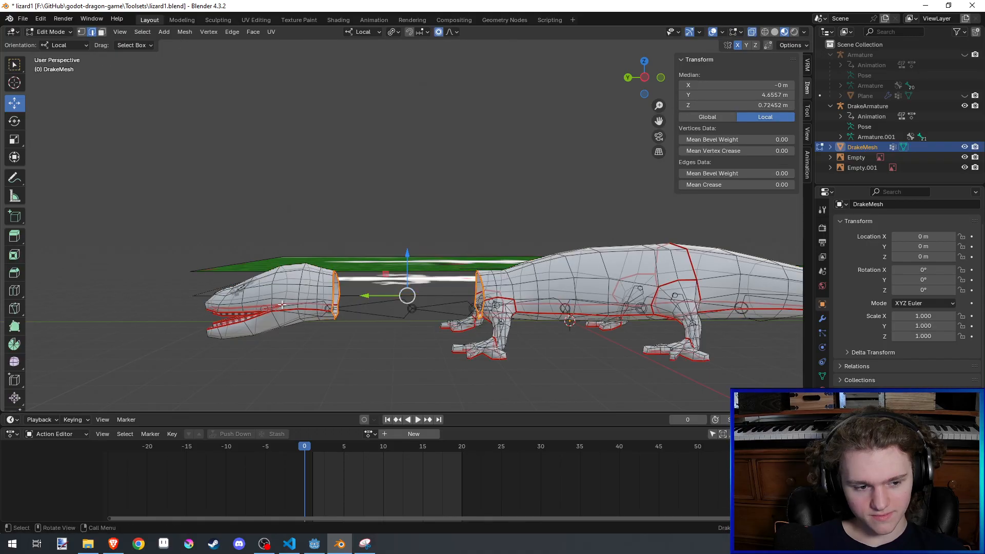
- Select the whole linked head piece and raise it along local Z by about 4.65 m and a further 2.49 m
key("ctrl+l")
key("g")
key("z")
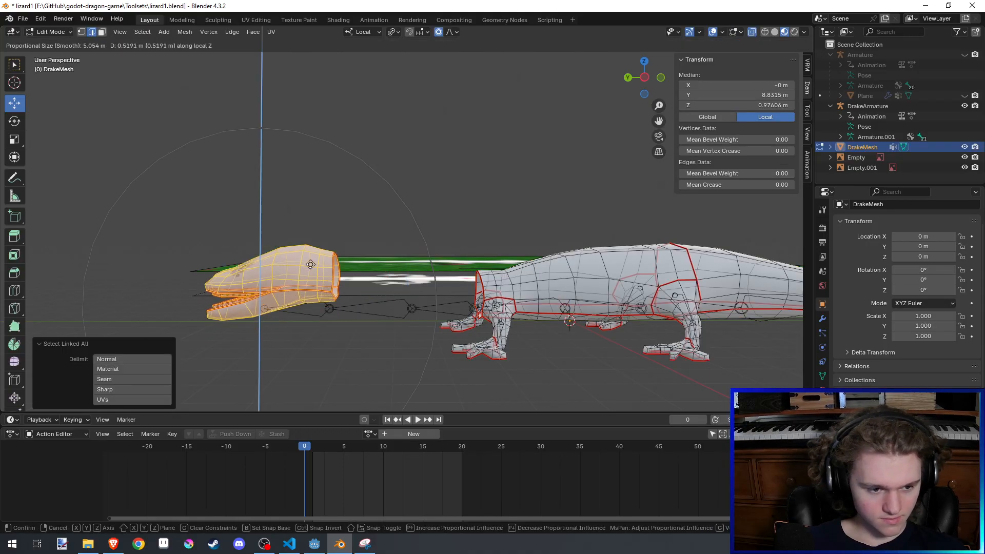
left_click(308, 138)
scroll(333, 126, "down", 3)
middle_click_drag(352, 114, 362, 141)
key("g")
key("z")
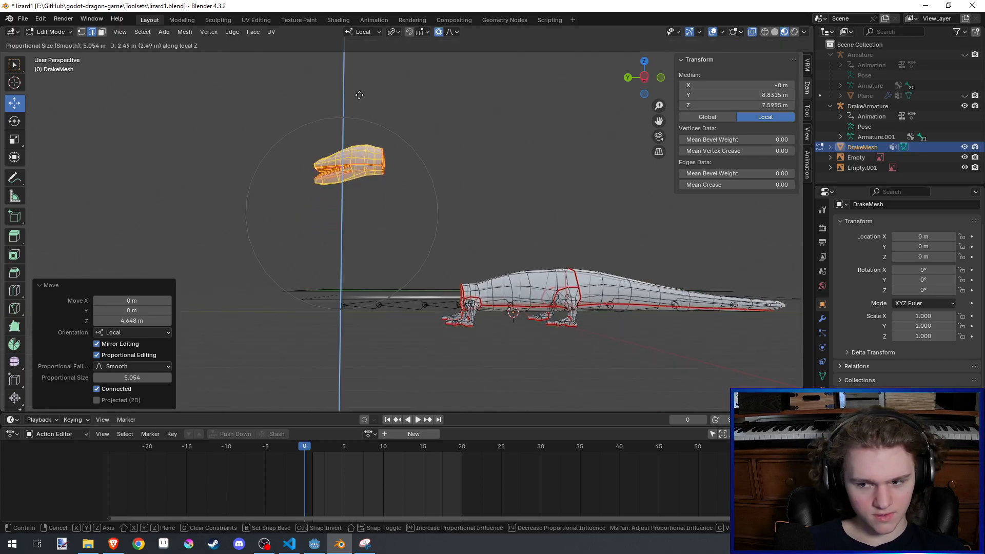
left_click(398, 160)
- Tilt the raised head by -23° about its local X axis
key("r")
key("x")
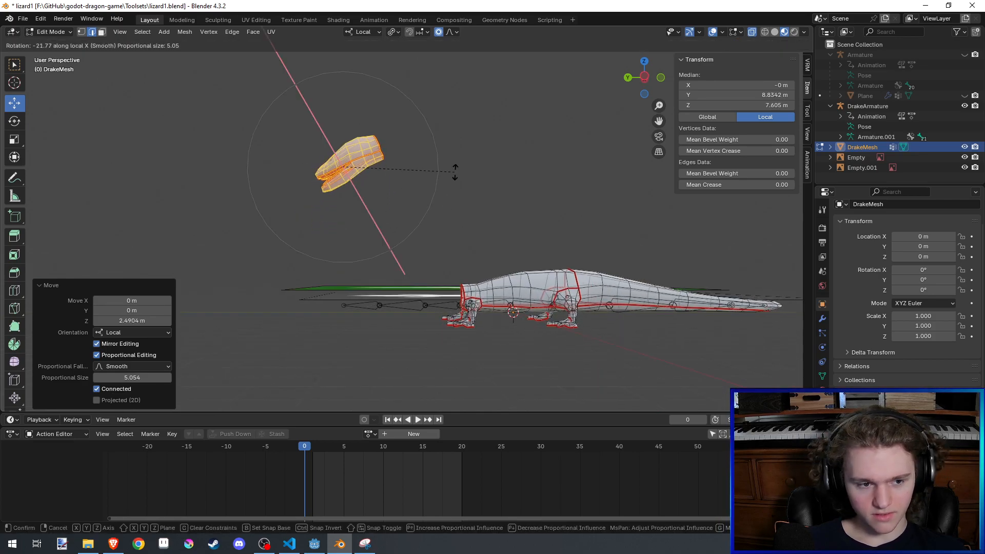
left_click(448, 169)
key("g")
key("z")
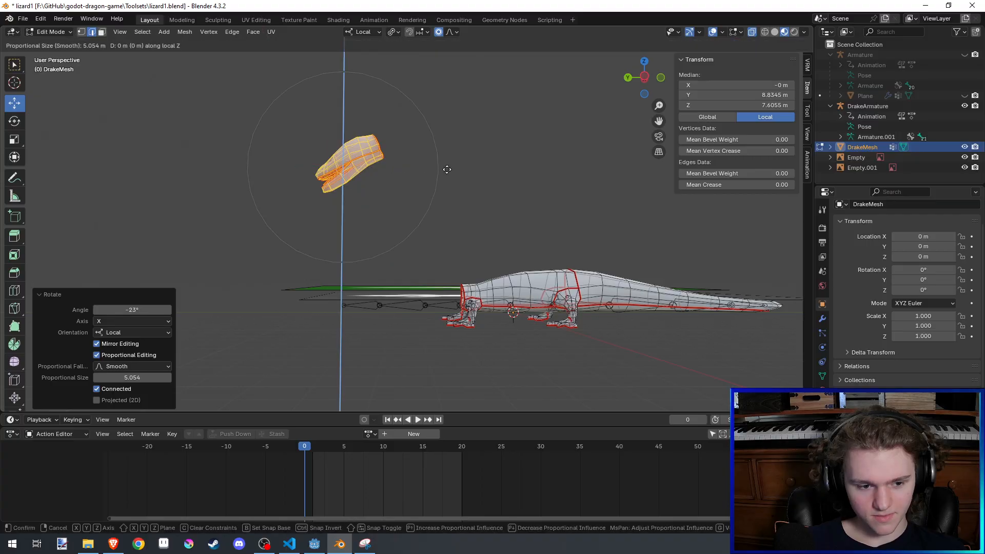
left_click(447, 170)
- Select the edge loop at the head's open neck end and, with proportional editing off, extrude it about 0.48 m toward the body
middle_click_drag(447, 169, 442, 194)
scroll(443, 195, "up", 2)
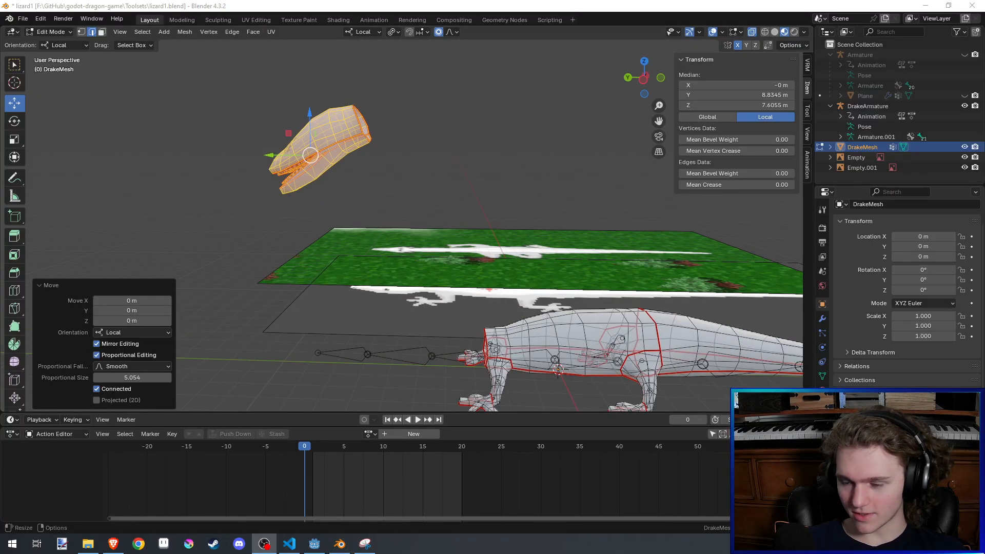
left_click(359, 128)
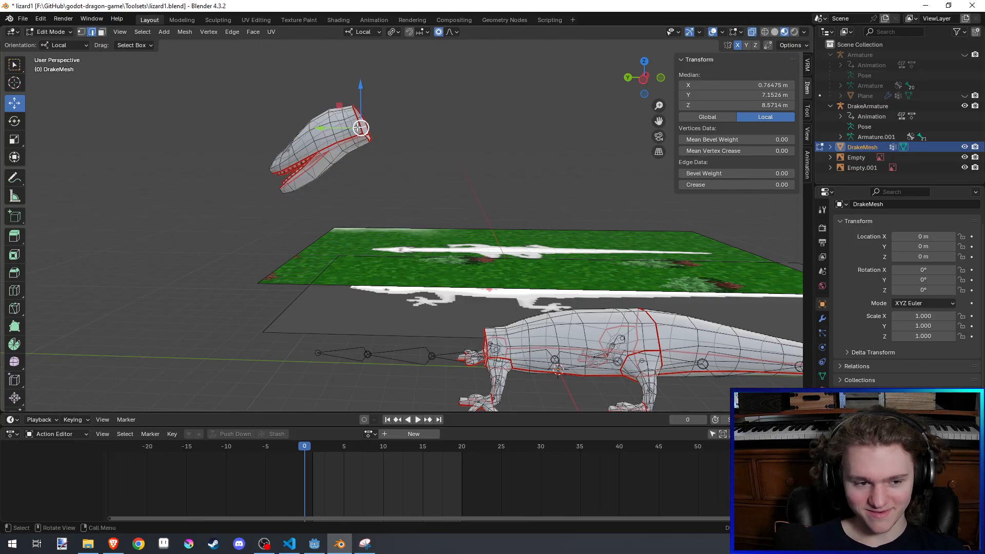
left_click(362, 124, "alt")
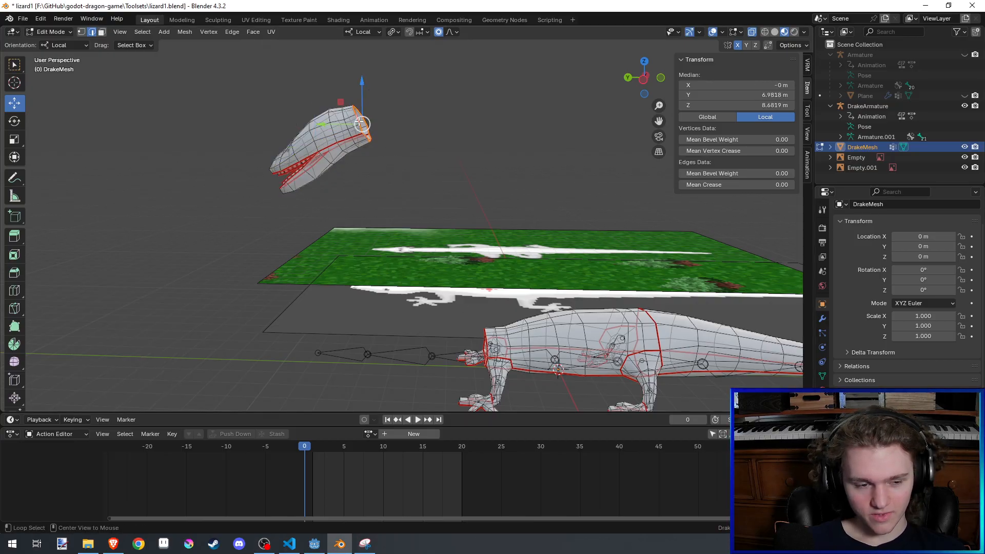
middle_click_drag(468, 155, 518, 136)
key("ctrl+s")
key("e")
left_click(534, 139)
- Rotate the extruded neck loop about local X by roughly 15° and another 6°, resizing it slightly in between
key("r")
key("x")
key("x")
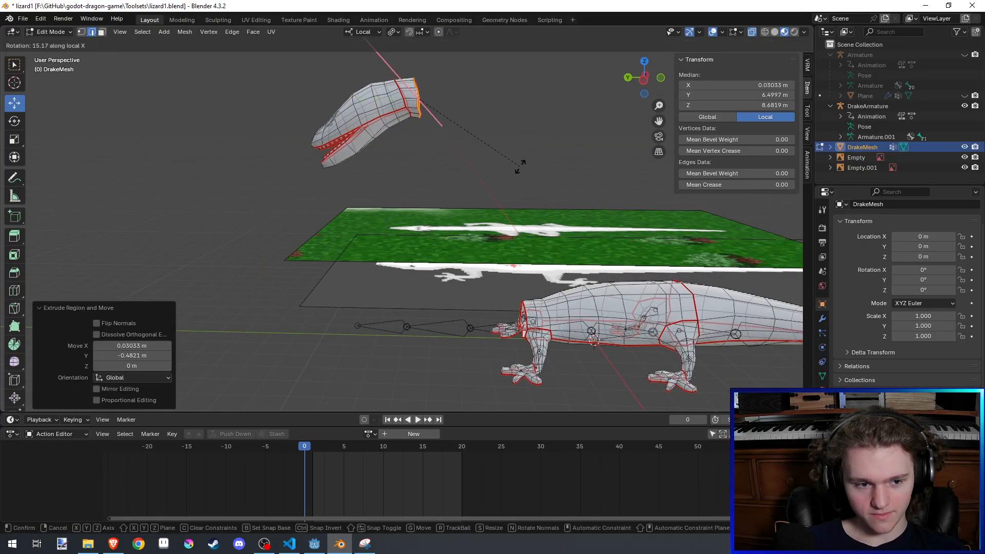
left_click(520, 166)
key("s")
left_click(515, 162)
key("r")
key("x")
key("x")
left_click(503, 170)
- Shift the neck loop about 0.06 m down with X locked, scale it to 0.961, and save the file
key("g")
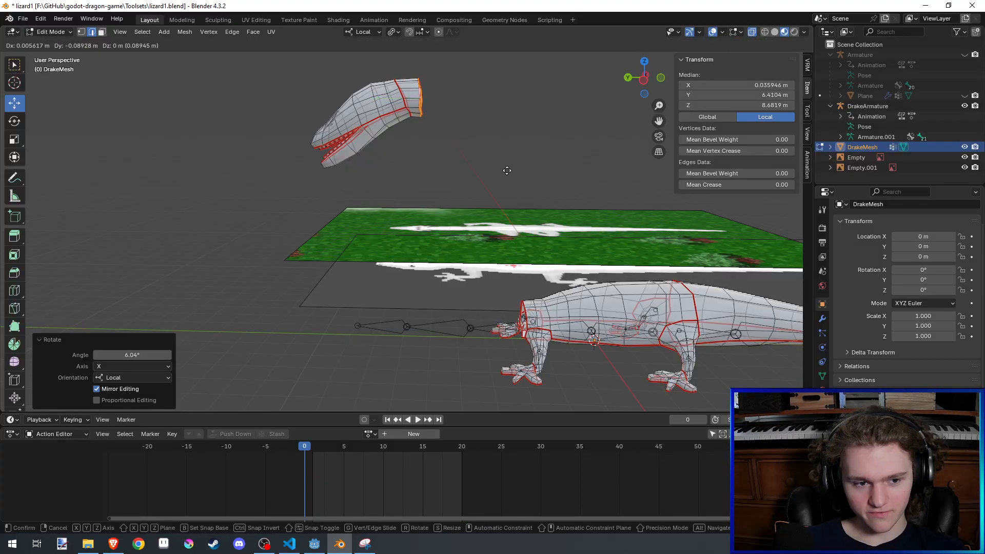
key("shift+x")
left_click(504, 196)
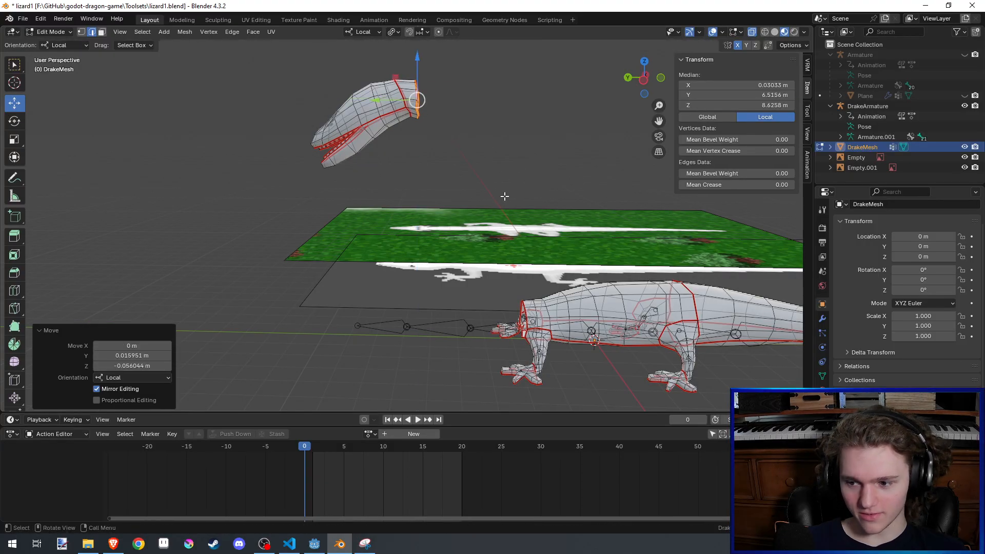
key("s")
left_click(496, 198)
middle_click_drag(496, 198, 493, 219, "shift")
key("ctrl+s")
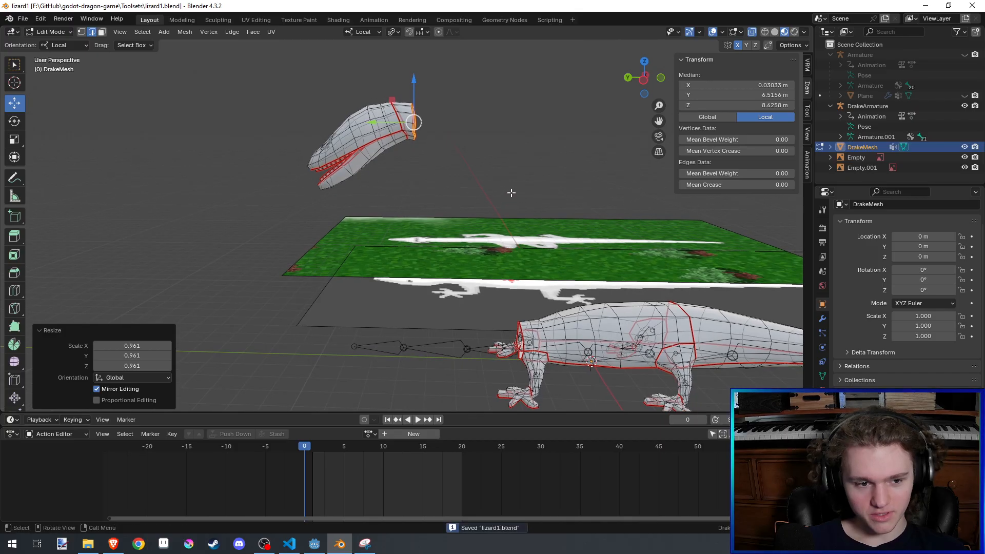
- Rotate the neck's end loop 4.2° about local X and shift it about 0.1 m toward the body with X locked
key("r")
key("x")
key("x")
left_click(507, 198)
key("g")
key("shift+x")
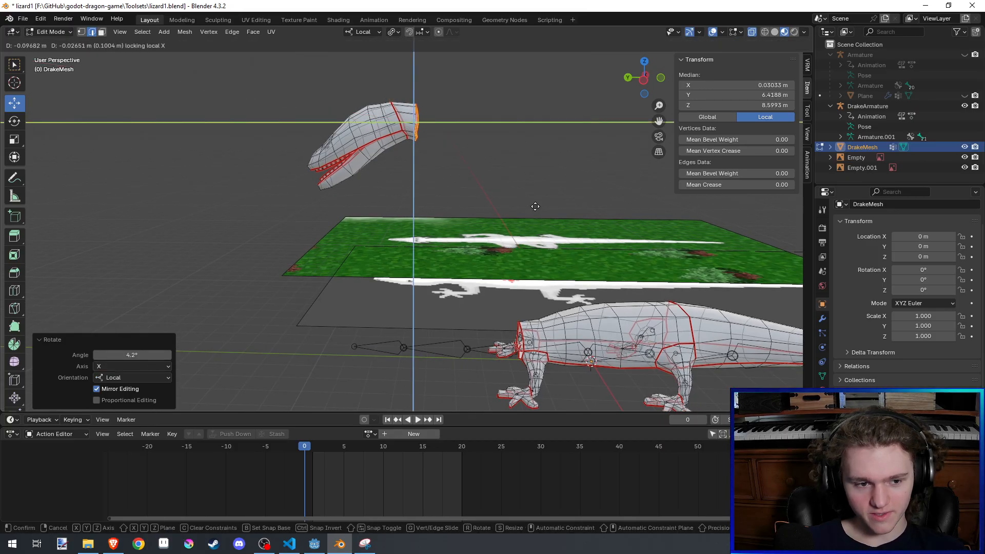
left_click(533, 205)
- Extrude a neck segment about 1 m back and down, rotate its end loop about 28° on local X, reposition it, and save
key("e")
left_click(560, 218)
key("r")
key("x")
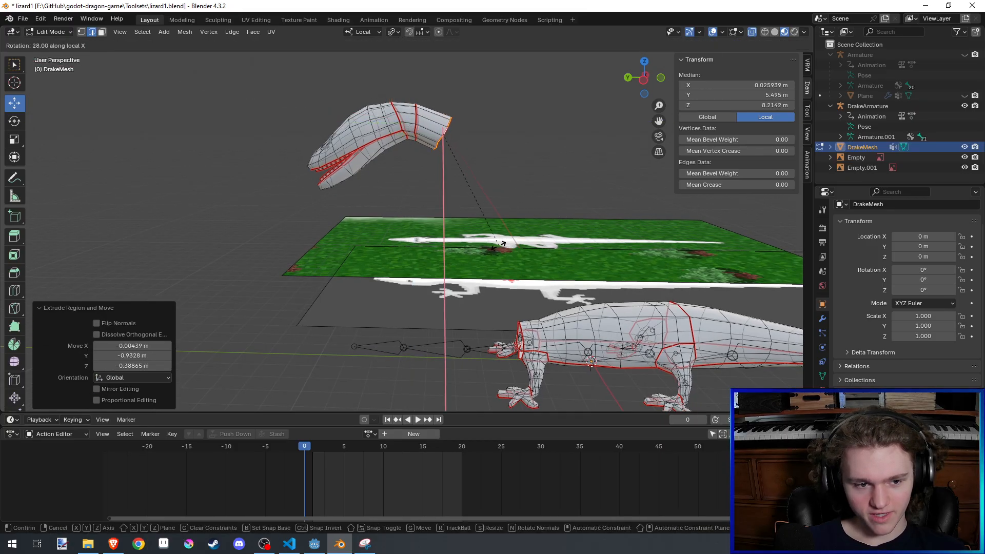
left_click(497, 247)
key("g")
key("shift+x")
left_click(476, 247)
middle_click_drag(475, 248, 428, 286)
key("ctrl+s")
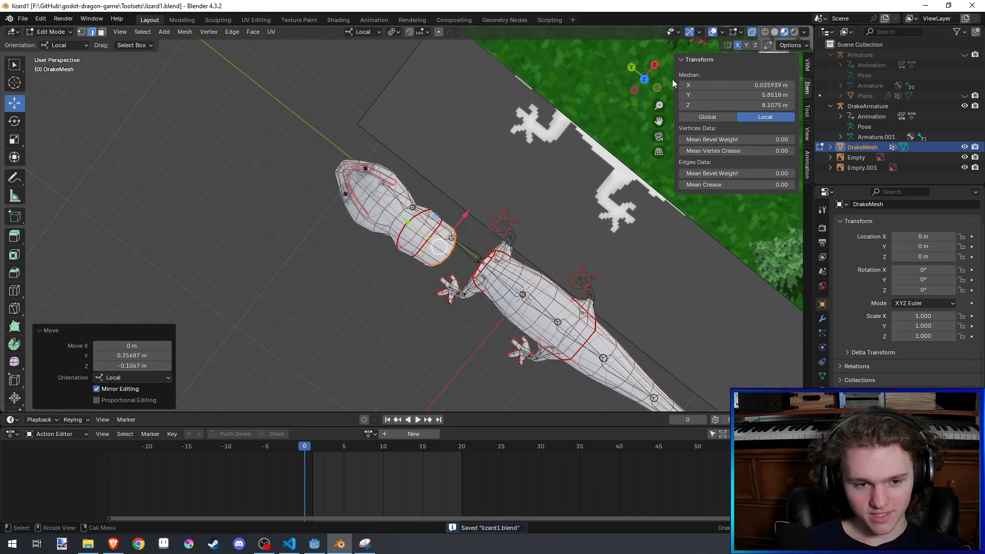
- In the left orthographic view, rotate the neck's end loop 6.97° and extrude another segment about 0.65 m downward
key("ctrl+KP_3")
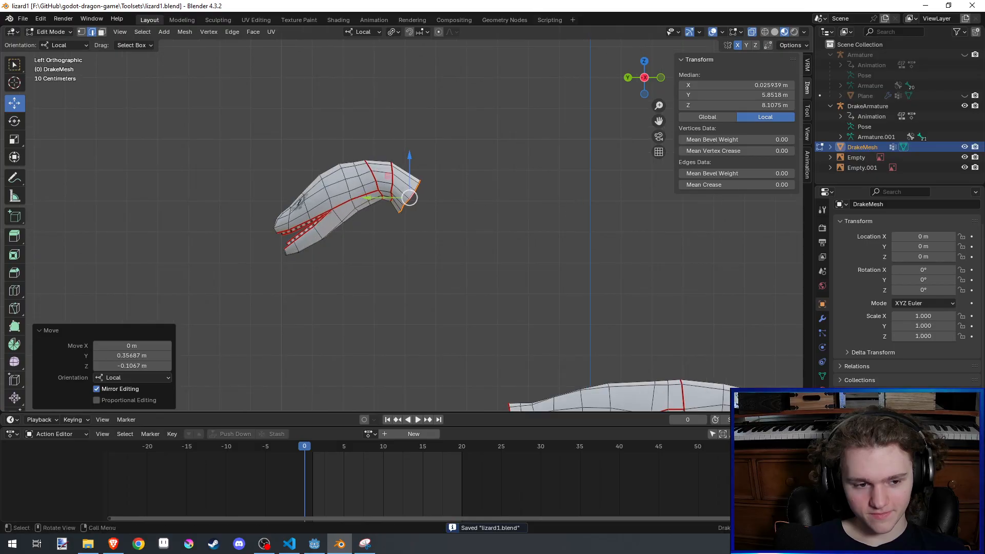
key("r")
left_click(563, 230)
middle_click_drag(567, 186, 561, 154, "shift")
key("e")
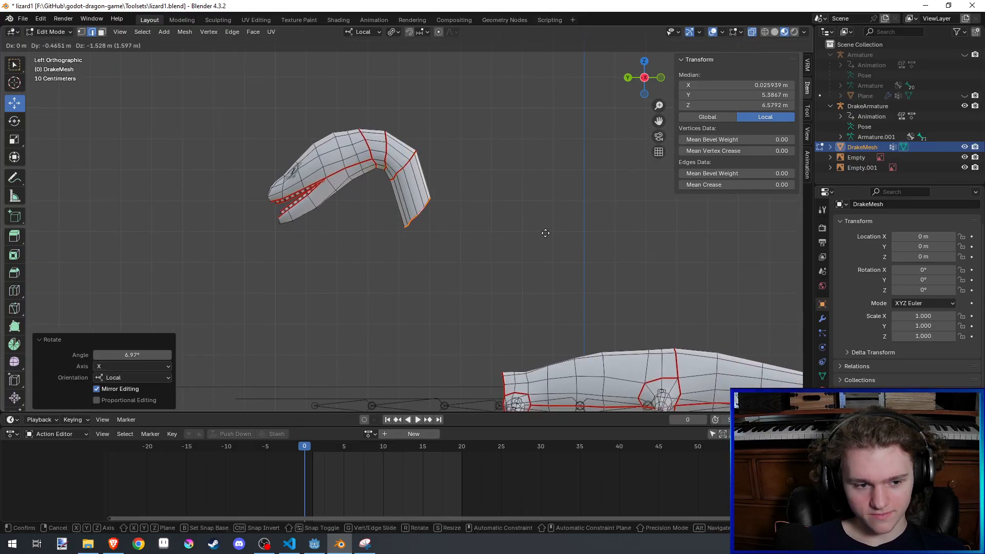
left_click(545, 233)
- Rotate the new end loop 24.9°, enlarge it by about 1.04, and move it about 0.3 m down
key("r")
left_click(523, 261)
key("s")
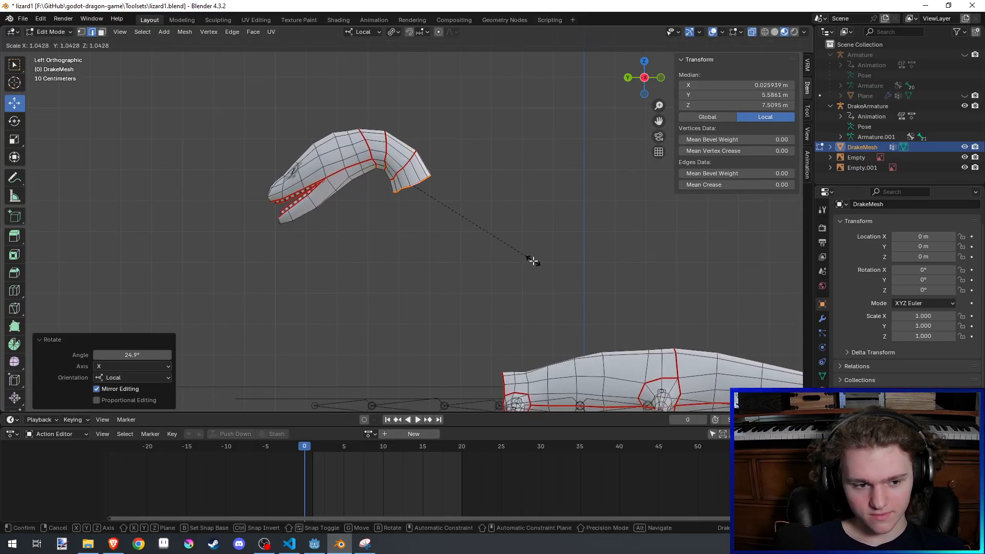
left_click(533, 261)
key("g")
left_click(532, 269)
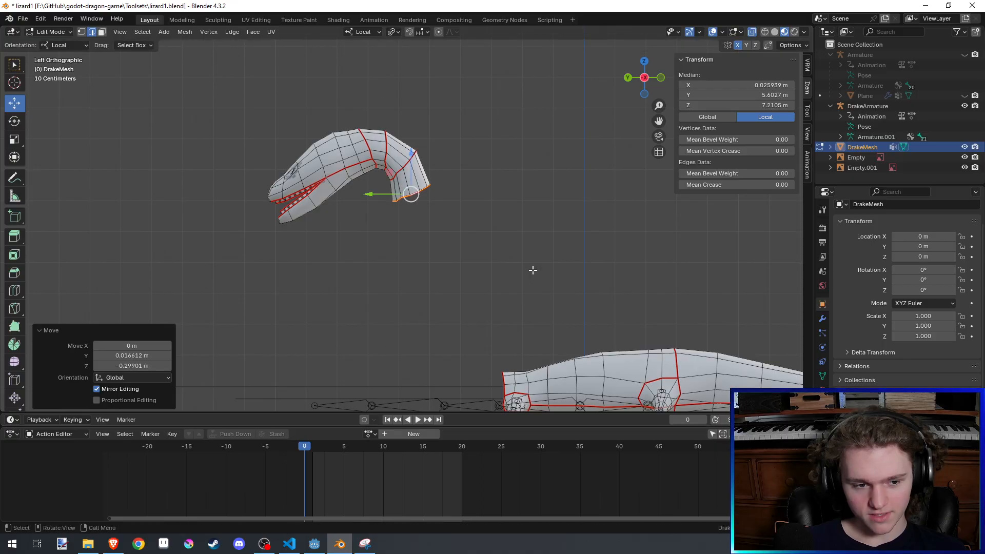
- Extrude the neck about 1.2 m further down and scale its end loop to 1.060
key("e")
left_click(542, 306)
key("s")
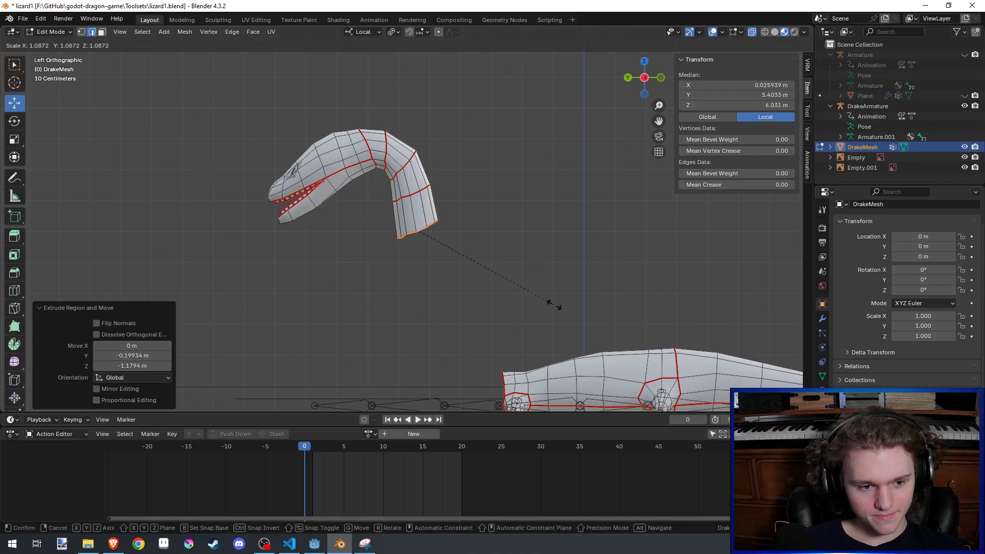
left_click(551, 302)
- Extrude one more neck segment about 1 m down and slightly back toward the body
middle_click_drag(544, 308, 543, 266, "shift")
key("g")
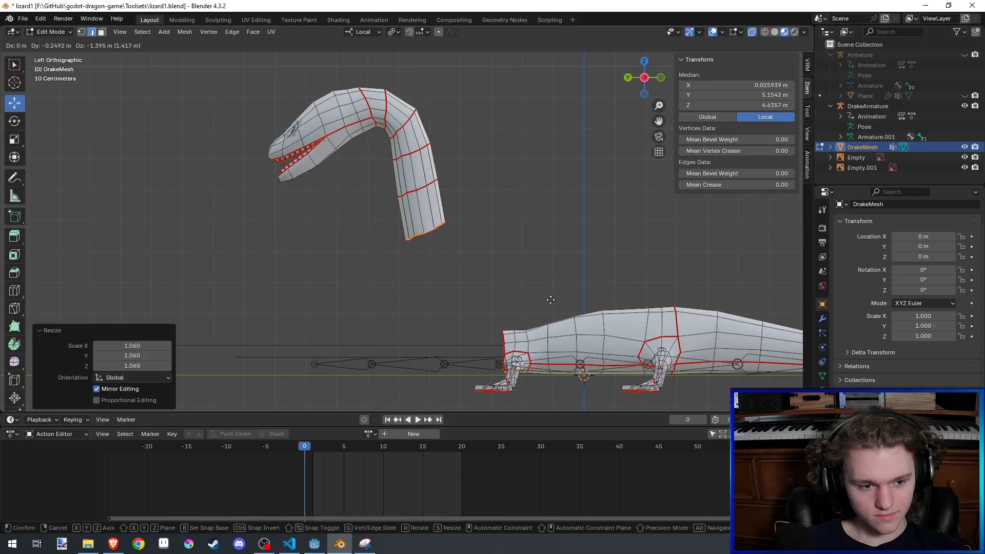
left_click(547, 287)
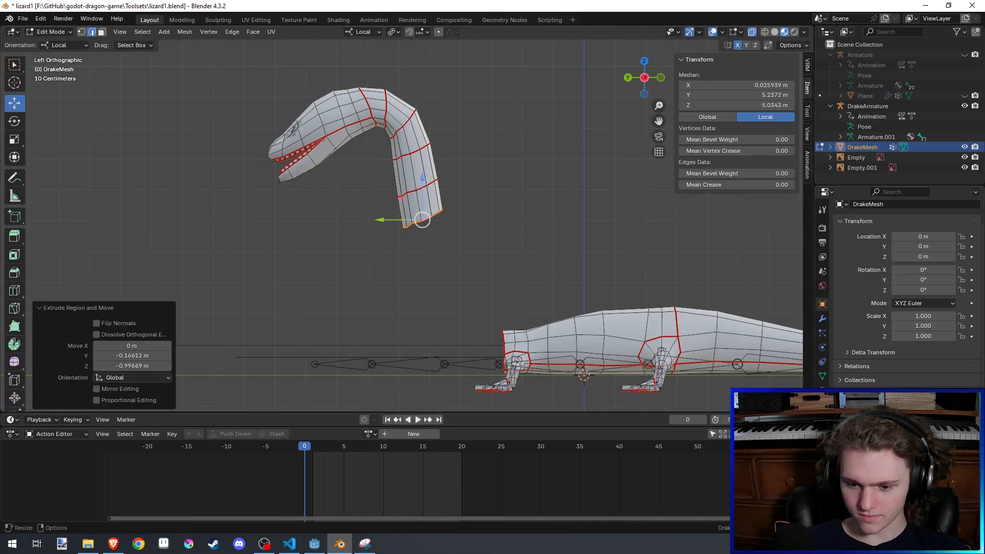
key("alt+Tab")
- Extrude the neck about 1.4 m toward the body, rotate its end loop -5.67°, and nudge it about 0.15 m back and up
middle_click_drag(556, 309, 551, 266, "shift")
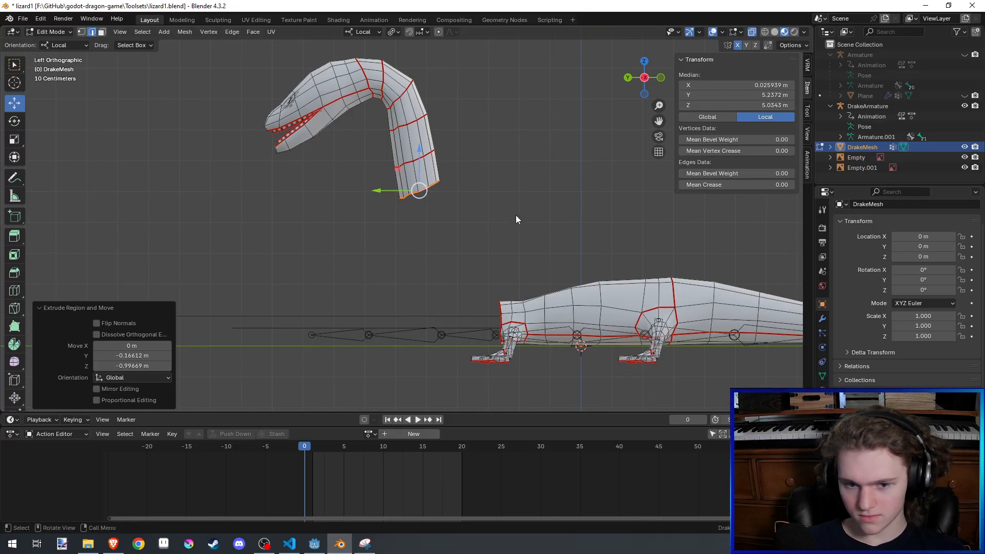
key("r")
left_click(540, 270)
key("g")
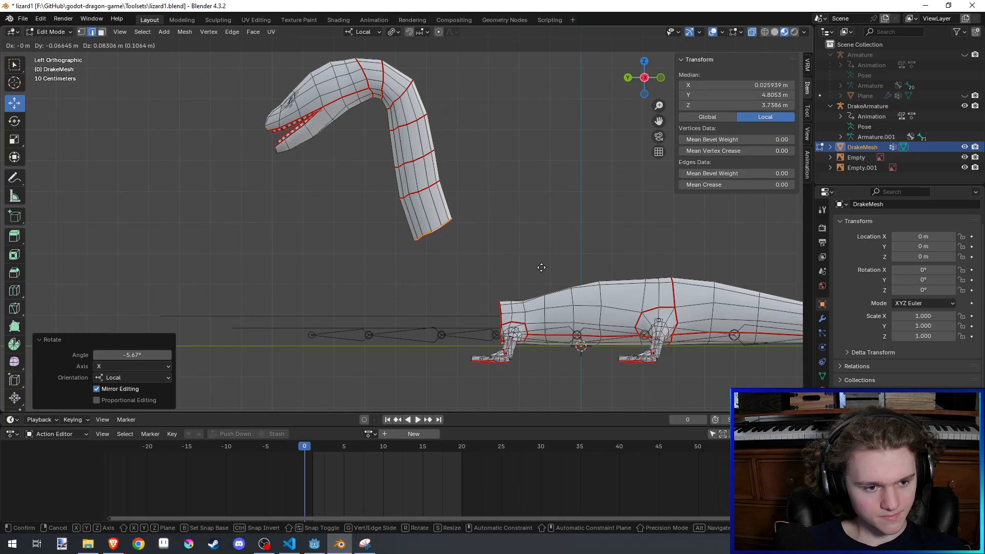
left_click(553, 257)
middle_click_drag(552, 257, 562, 265, "shift")
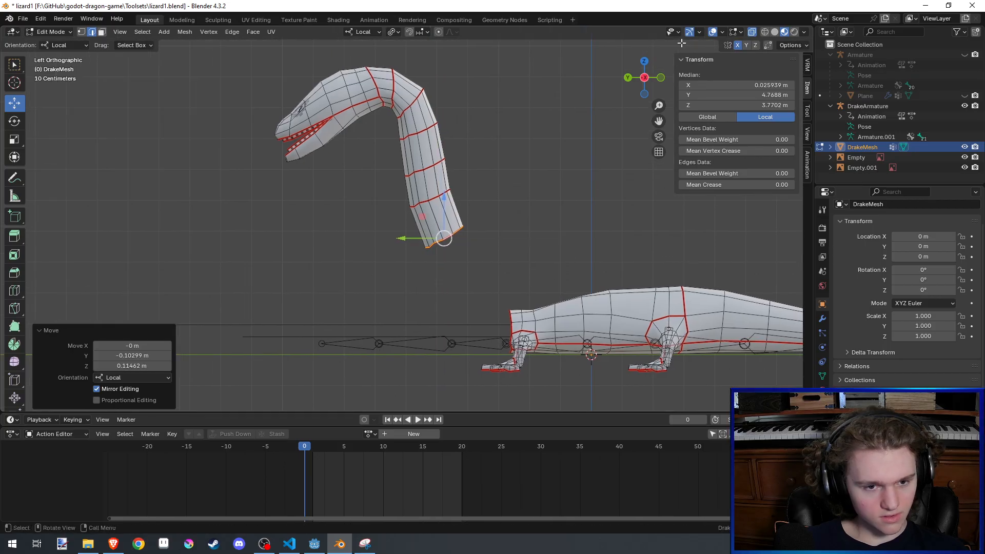
- Examine the extruded neck from above, at an angle and in the left orthographic view, saving the file in between
left_click(644, 61)
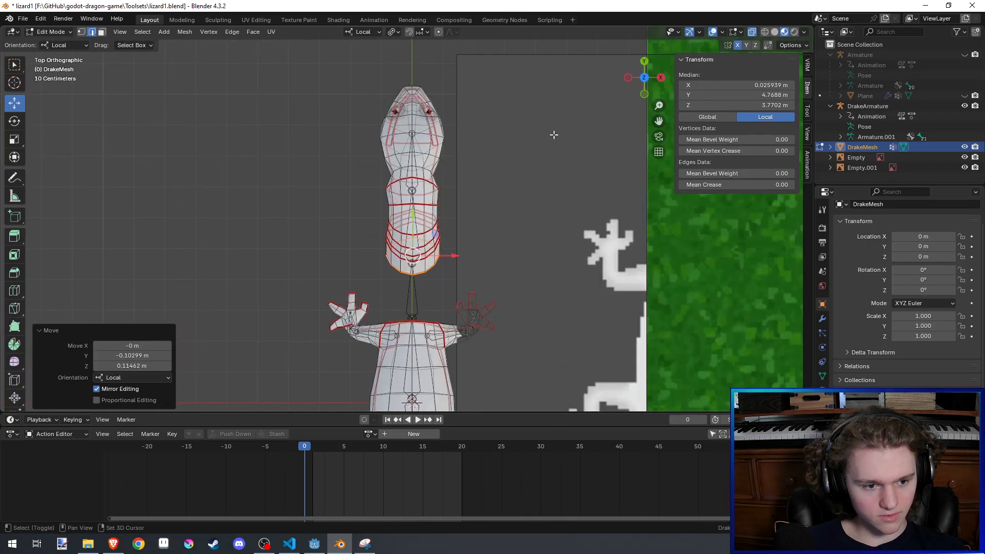
key("ctrl+s")
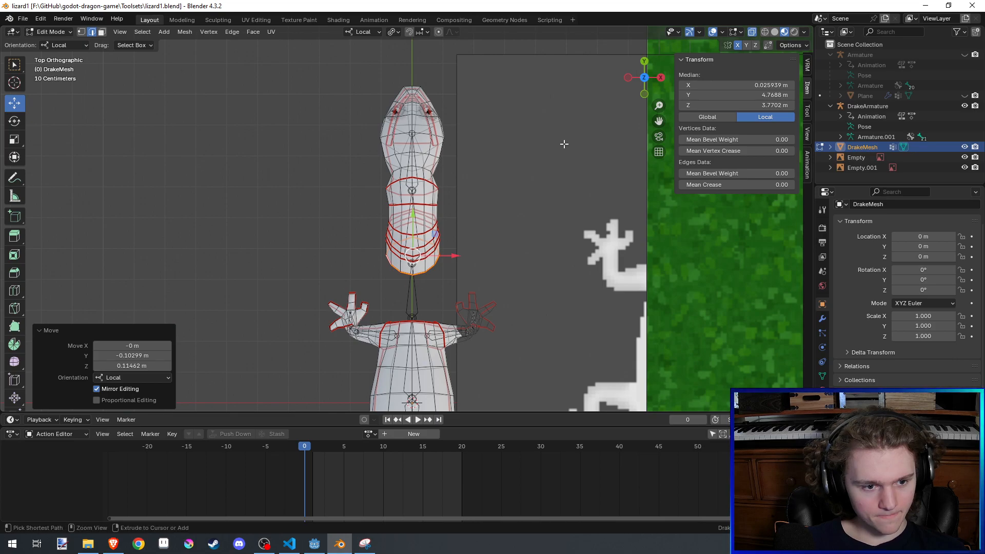
middle_click_drag(651, 105, 655, 108, "shift")
middle_click_drag(598, 132, 616, 109)
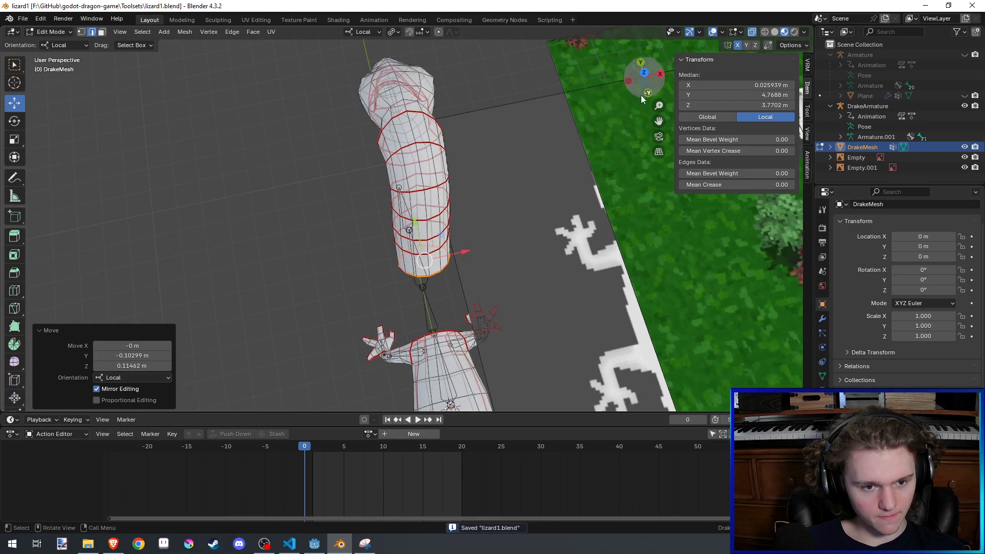
left_click(629, 81)
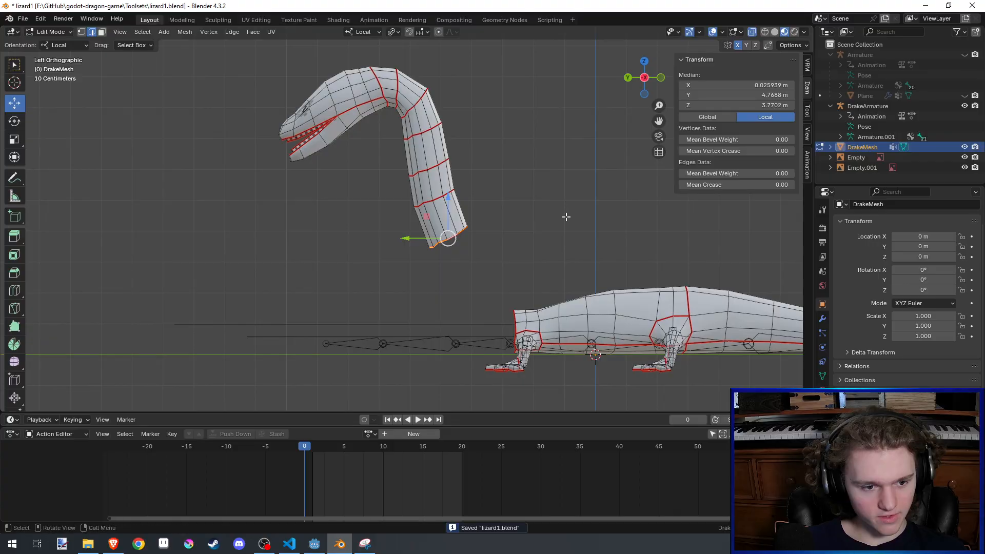
- Try rotating the neck's end loop 1.2° and shifting it within the side plane
key("r")
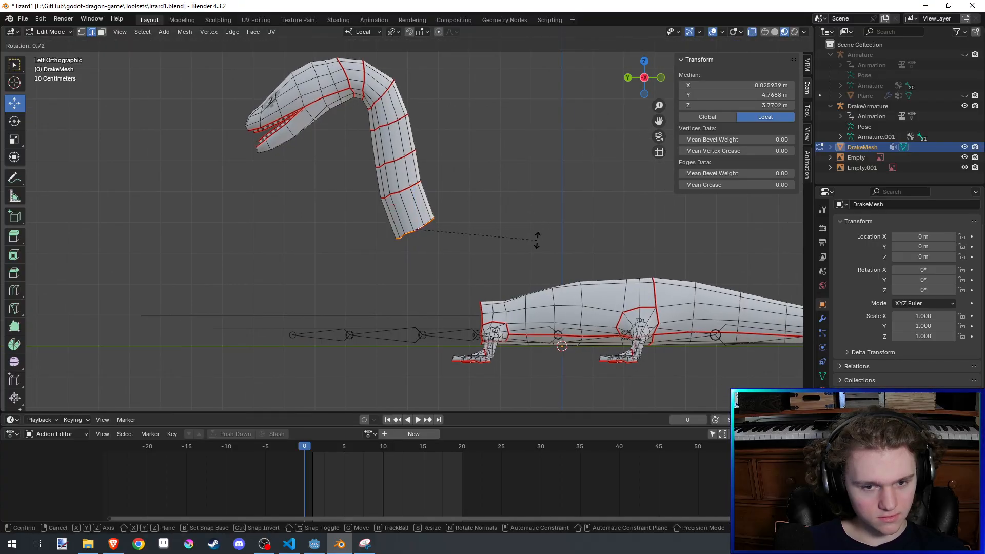
left_click(536, 241)
key("g")
key("x")
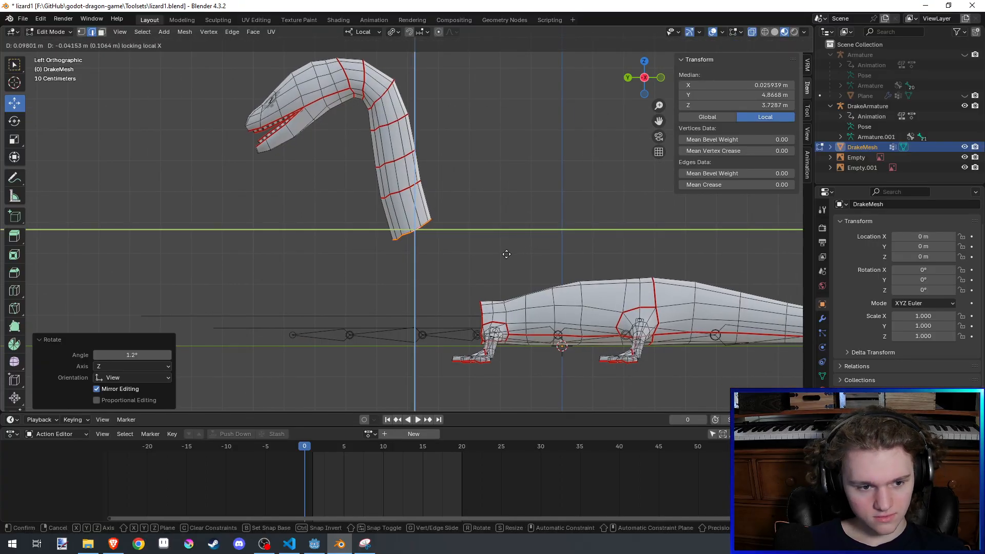
left_click(531, 244)
key("g")
key("shift+x")
left_click(569, 313)
key("ctrl+z")
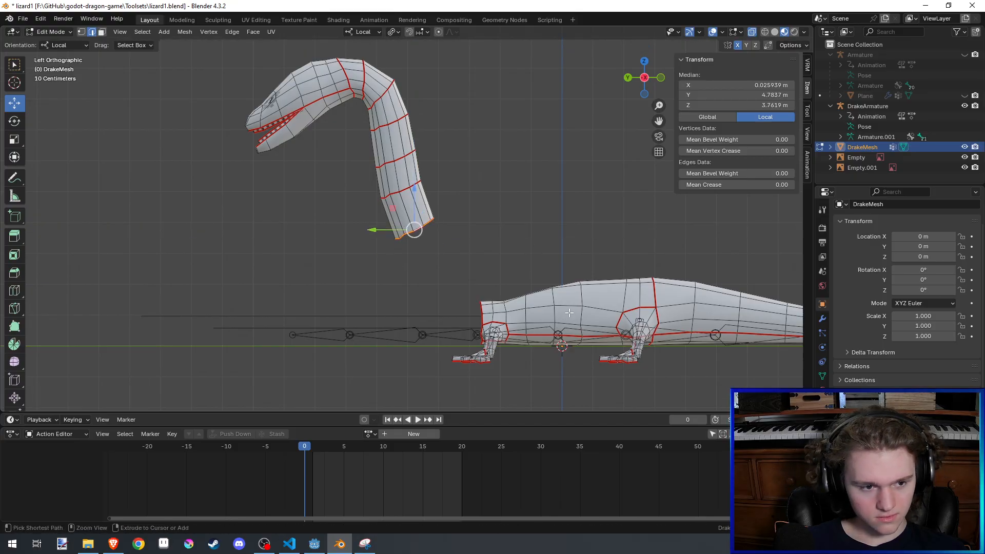
key("g")
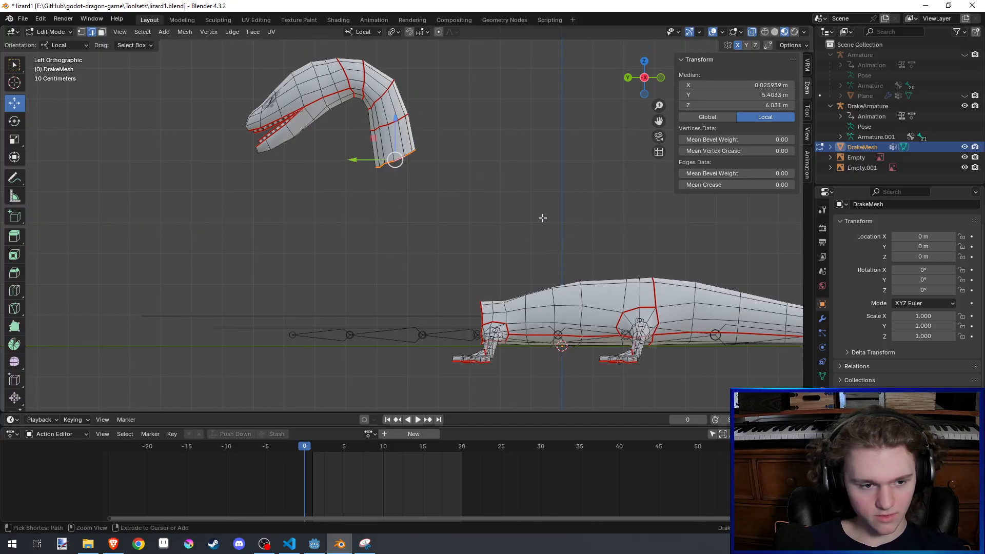
left_click(527, 190)
- Undo the extruded neck segments back to the bare head with its open rear loop
key("ctrl+z")
key("ctrl+z")
key("ctrl+z")
key("ctrl+z")
key("ctrl+z")
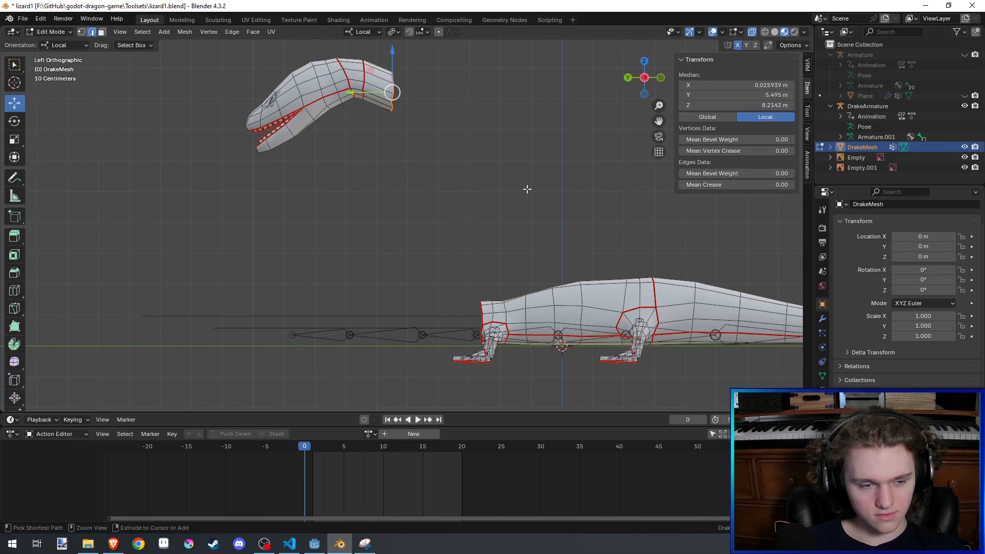
key("ctrl+z")
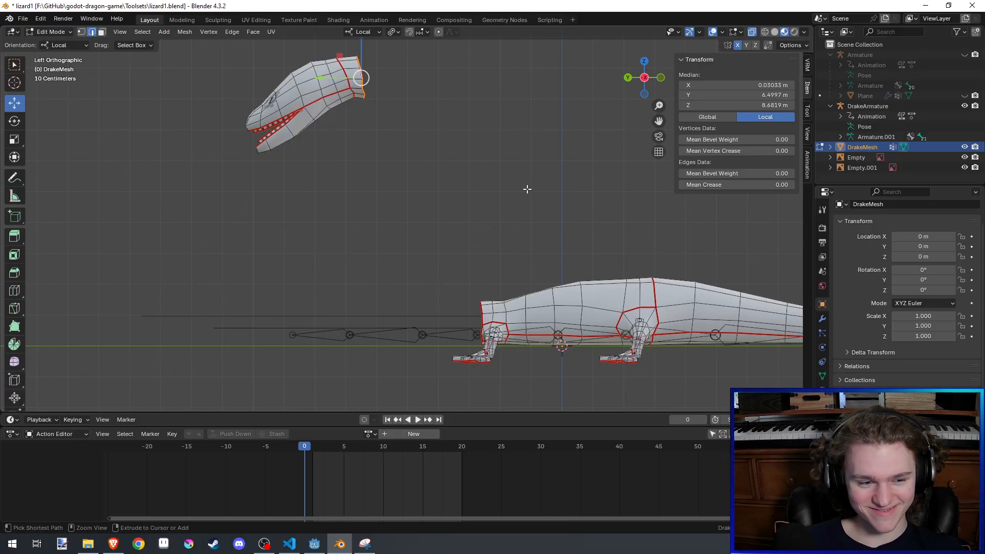
key("ctrl+z")
key("ctrl+z")
key("ctrl+z")
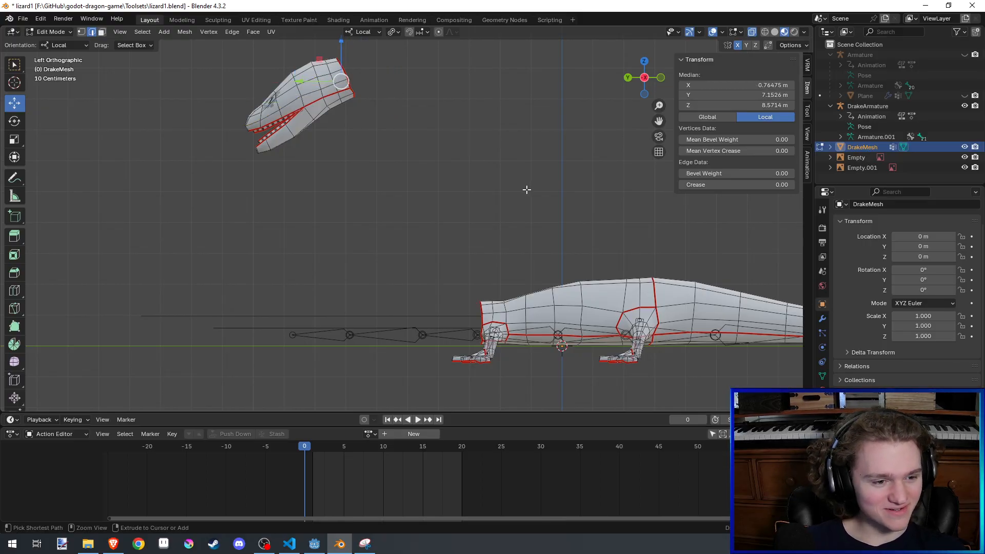
- Select the whole linked head, lower it about 1.43 m along Z, rotate it about 3° around local X, and save the file
key("ctrl+l")
key("g")
key("z")
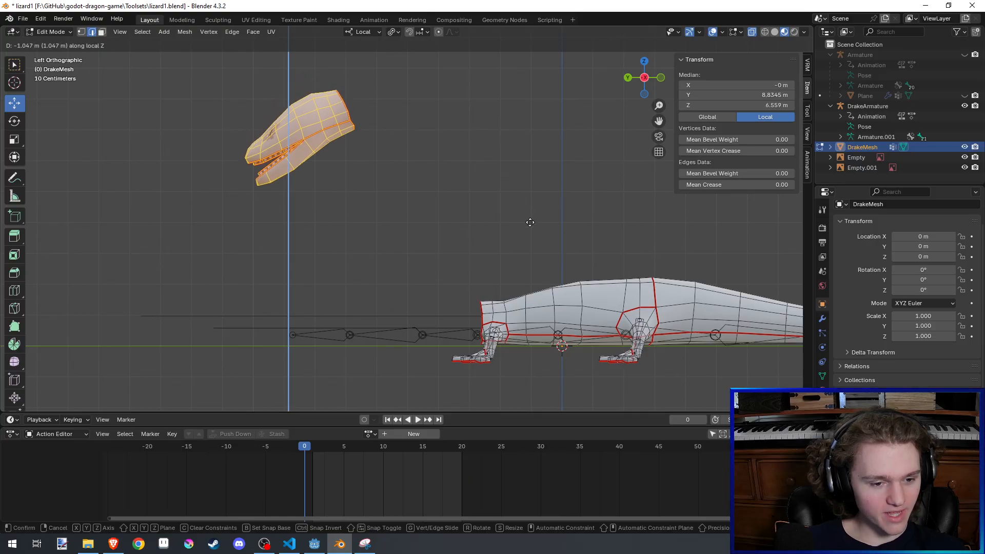
left_click(530, 234)
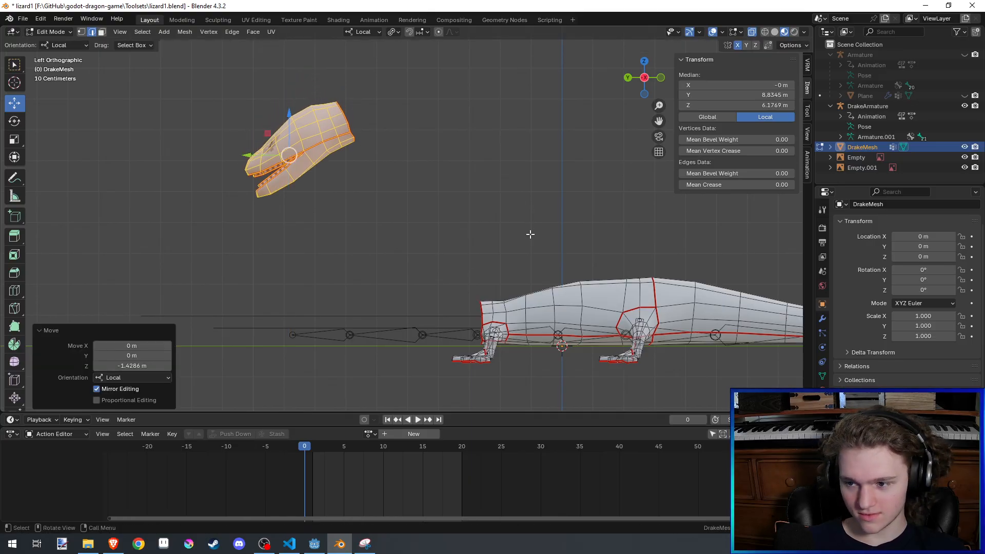
key("r")
key("x")
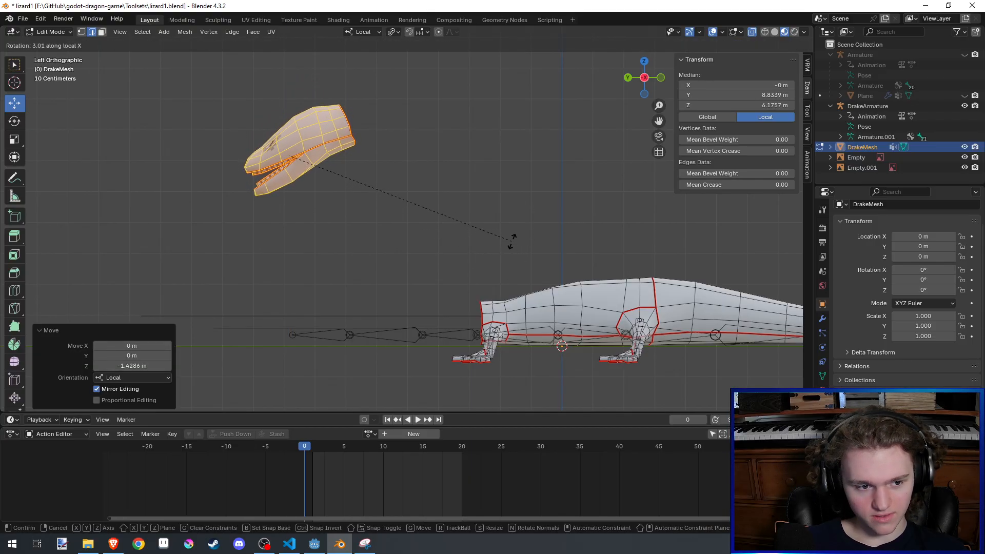
left_click(512, 239)
key("ctrl+s")
- Extrude the head's open rear loop about 0.7 m backward, rotate it 35.6° and another 13.5°, and nudge it back and down
left_click(352, 129, "alt")
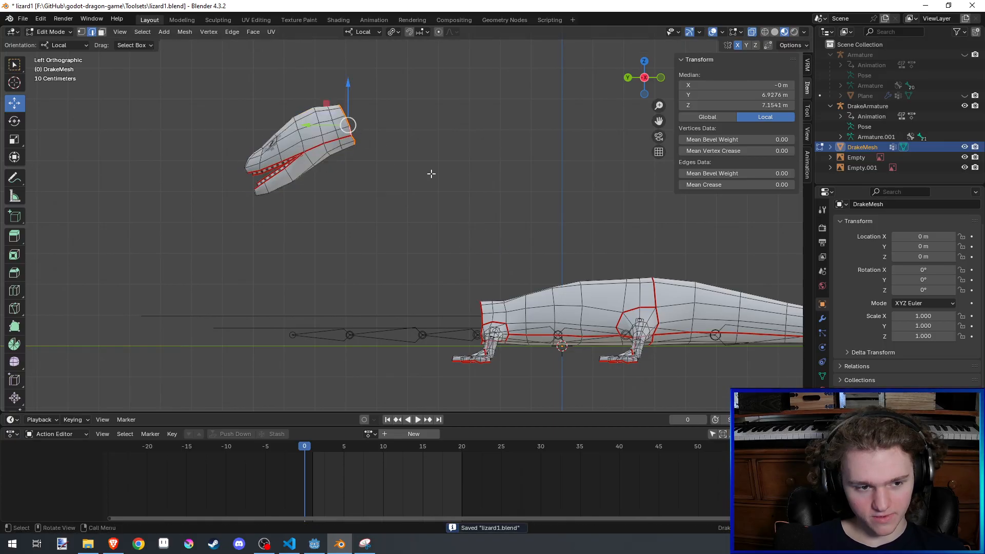
key("e")
left_click(465, 177)
key("r")
key("x")
left_click(413, 215)
key("e")
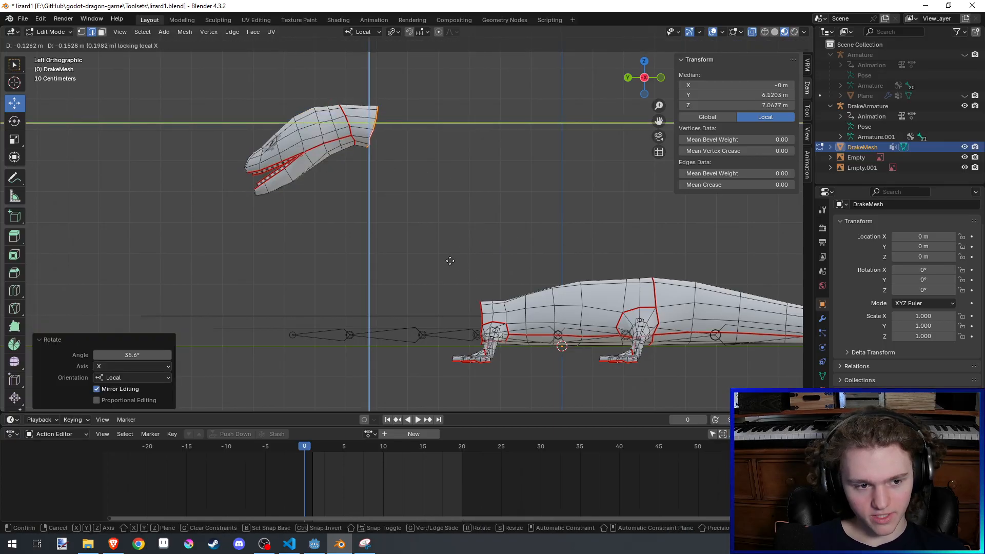
left_click(418, 242)
key("r")
right_click(394, 243)
key("g")
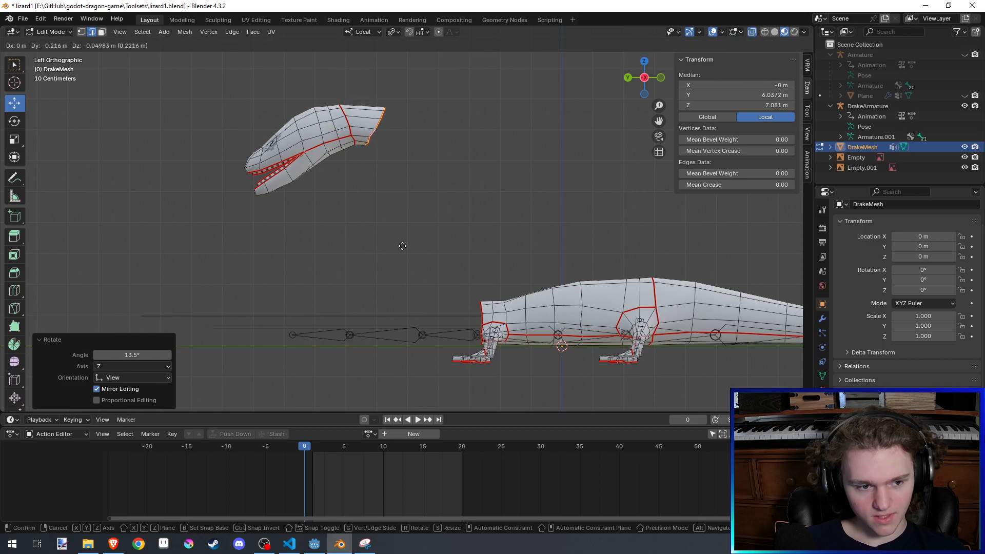
left_click(372, 272)
- Extrude a second neck segment about 1 m back and down, rotating its end loop and nudging it about 0.2 m
key("e")
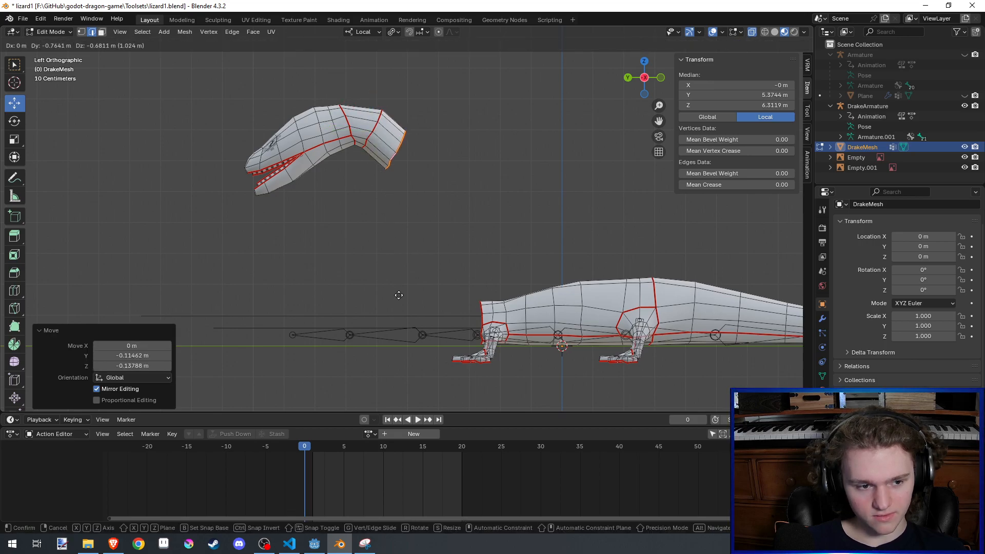
left_click(394, 294)
key("r")
left_click(336, 269)
key("g")
left_click(339, 275)
key("r")
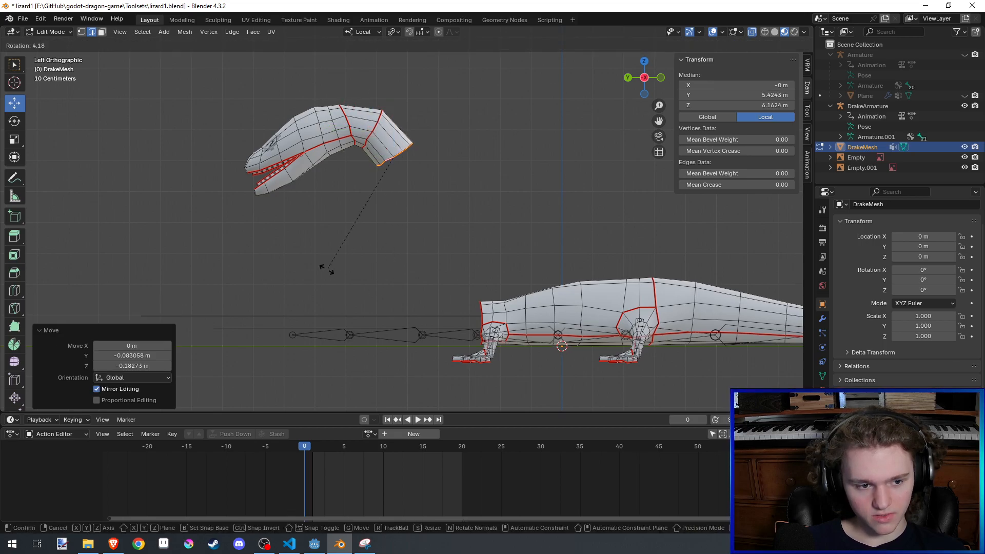
left_click(359, 312)
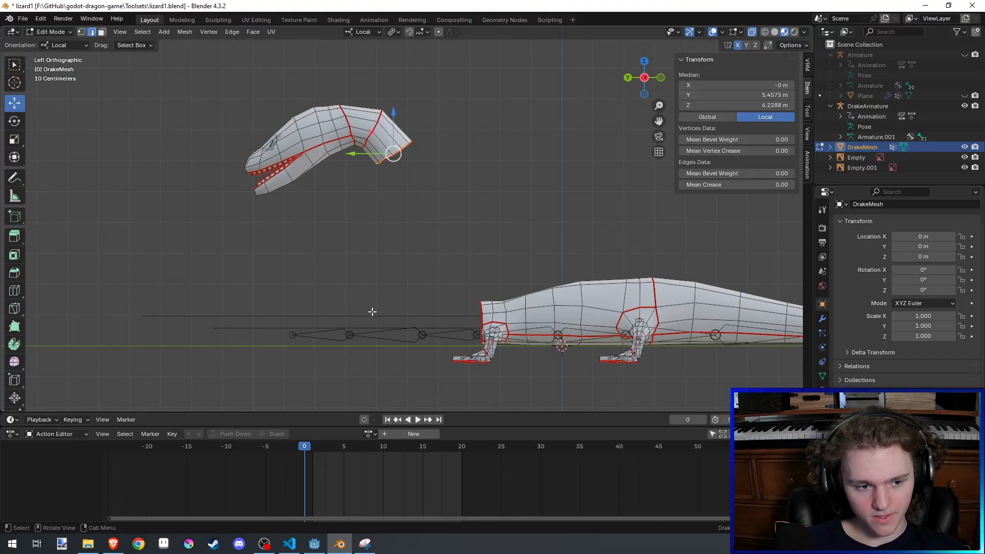
- Extrude two more neck segments downward, rotating the first one's loop 18.7° and making the second about 1.5 m long, and save the file
key("g")
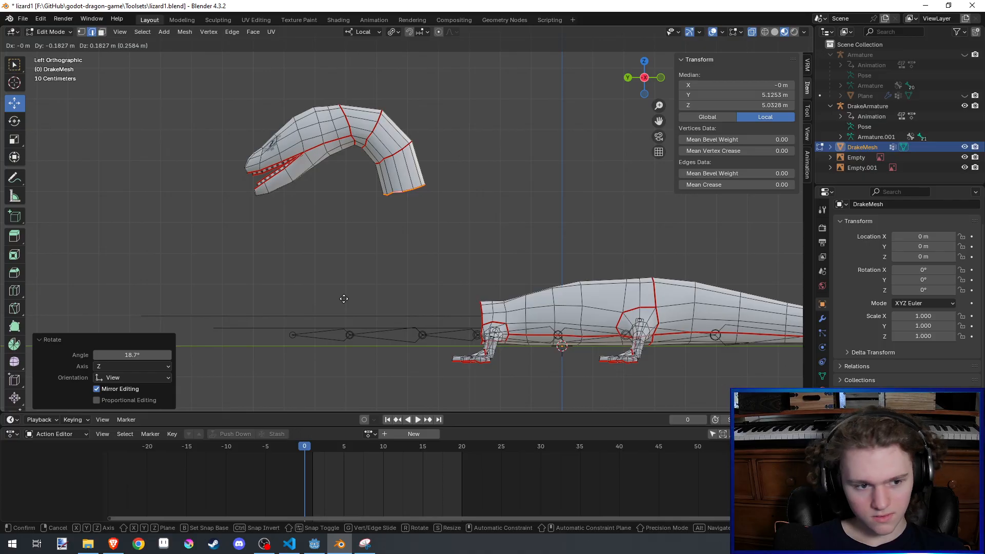
left_click(344, 298)
key("g")
key("ctrl+s")
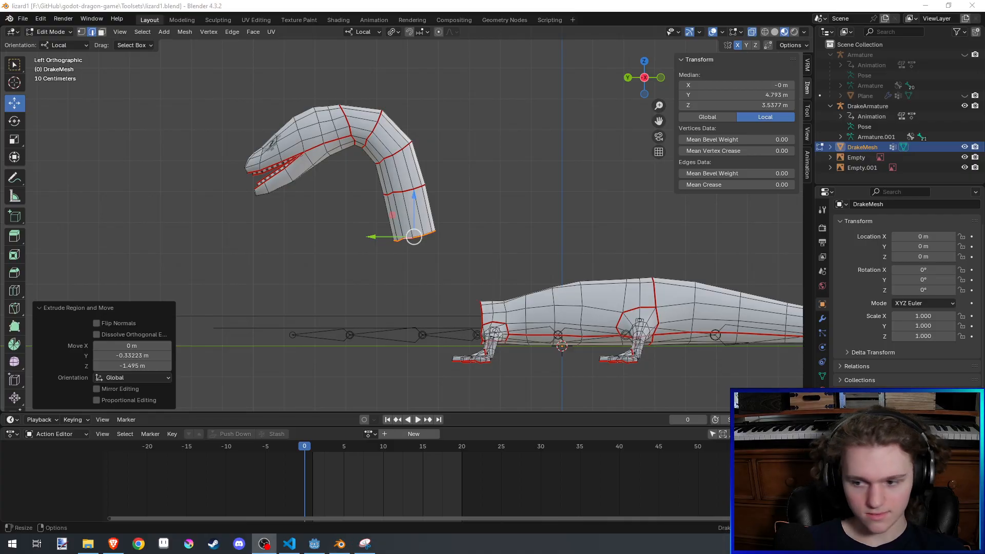
- Undo the latest neck segments back to the first unrotated extrusion behind the head
key("ctrl+z")
key("ctrl+z")
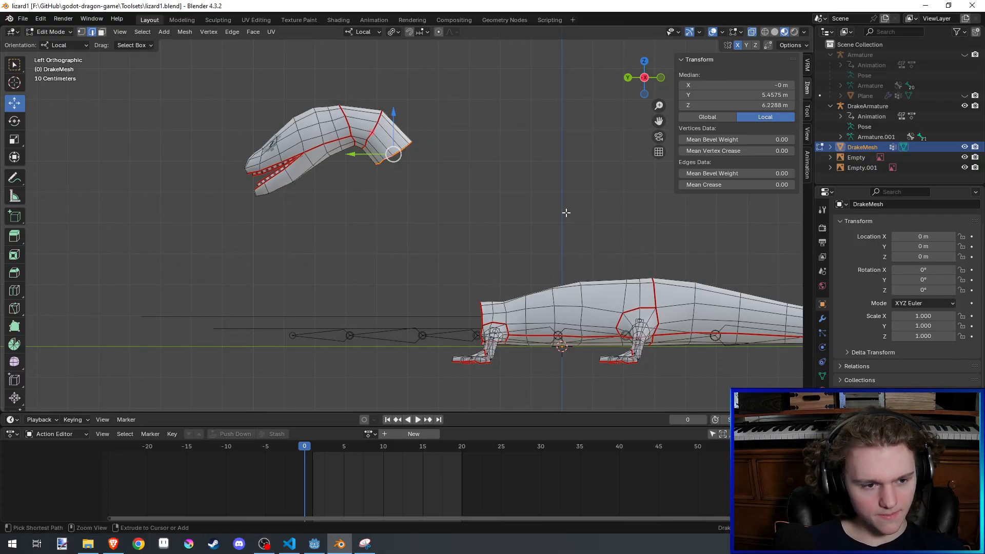
key("ctrl+z")
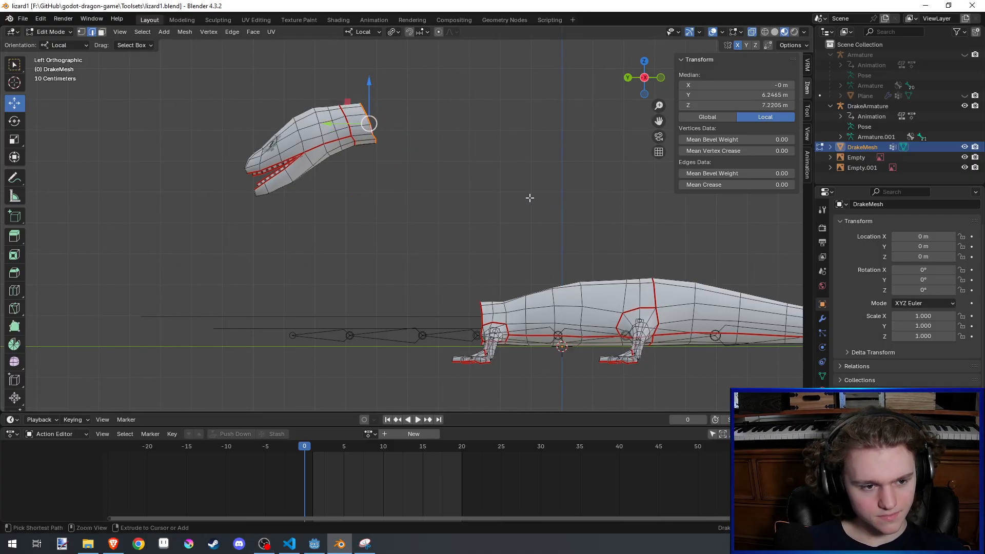
- Extrude the head's rear loop about 1.2 m straight back, cap the open end using Grid Fill with a span of 2, and save
key("e")
left_click(542, 194)
middle_click_drag(541, 194, 502, 252, "shift")
scroll(502, 254, "up", 3)
key("F3")
type("grid")
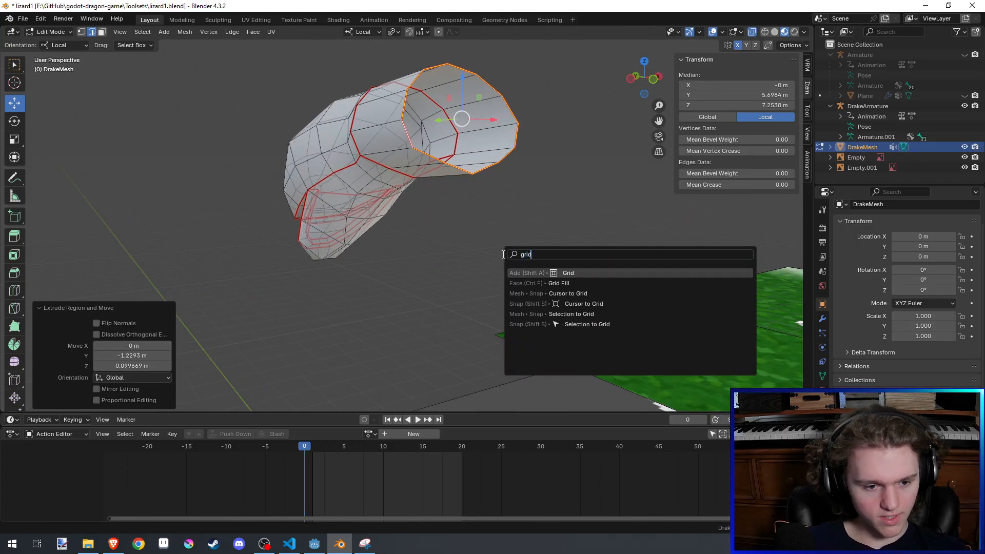
key("Down")
key("Return")
middle_click_drag(501, 253, 494, 257)
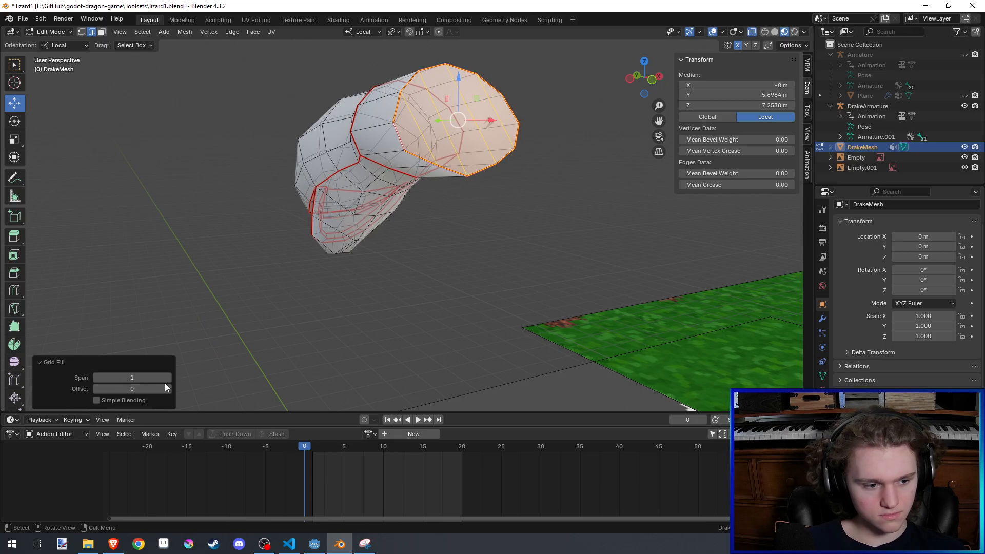
middle_click_drag(393, 218, 262, 216)
key("ctrl+s")
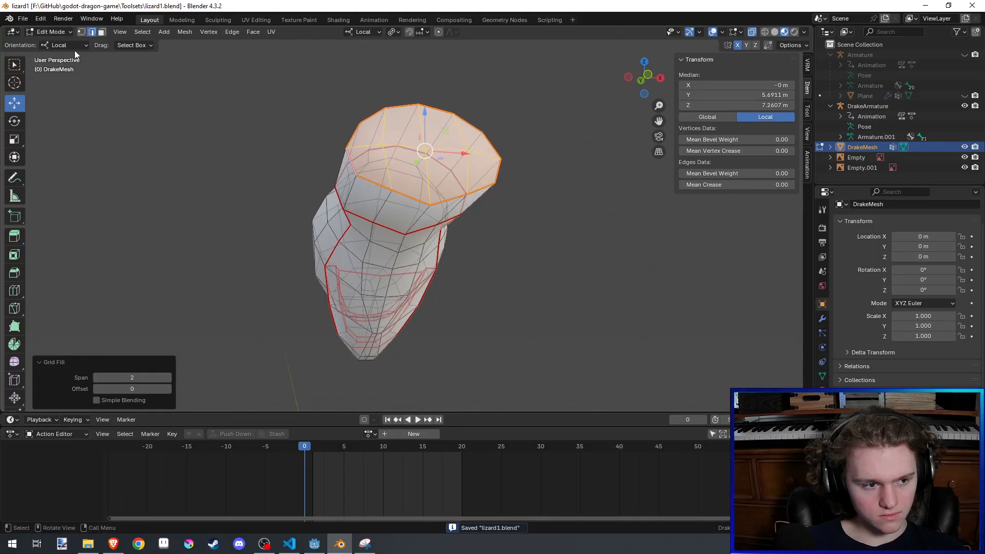
- Switch to face selection and select a row of faces across the underside of the new neck segment
left_click(102, 34)
left_click(346, 183)
middle_click_drag(346, 183, 329, 161)
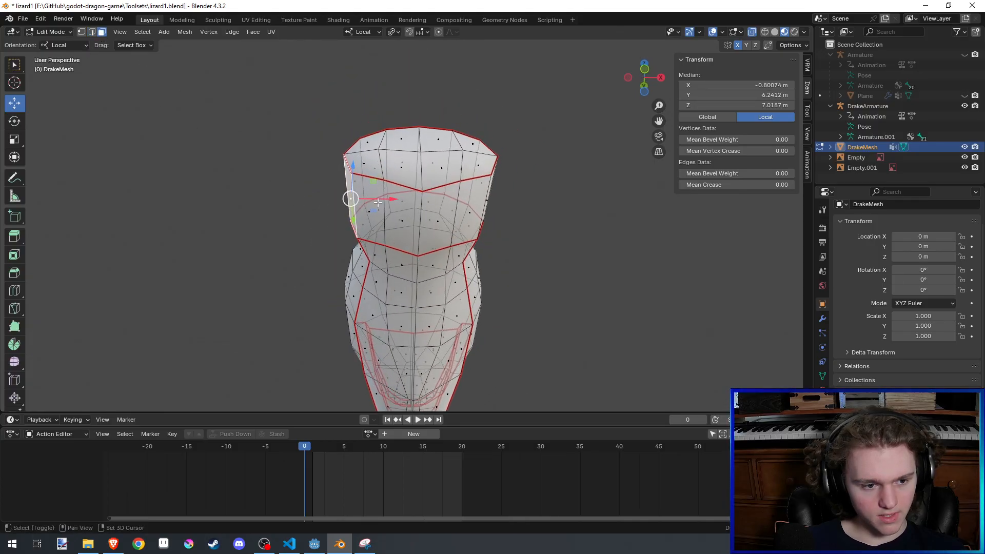
left_click(373, 212, "shift")
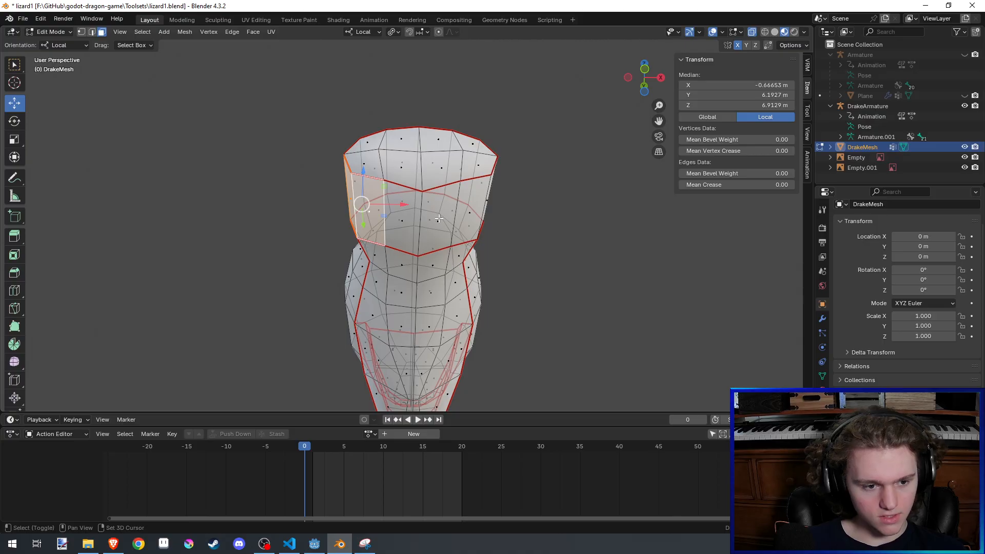
left_click(370, 211, "shift")
left_click(402, 221, "shift")
middle_click_drag(422, 222, 544, 261)
- Undo the face selection, grid fill and neck extrusion back to the head's open rear loop
key("ctrl+z")
key("ctrl+z")
key("ctrl+z")
key("ctrl+z")
key("ctrl+z")
key("ctrl+z")
key("ctrl+shift+z")
key("ctrl+shift+z")
key("ctrl+shift+z")
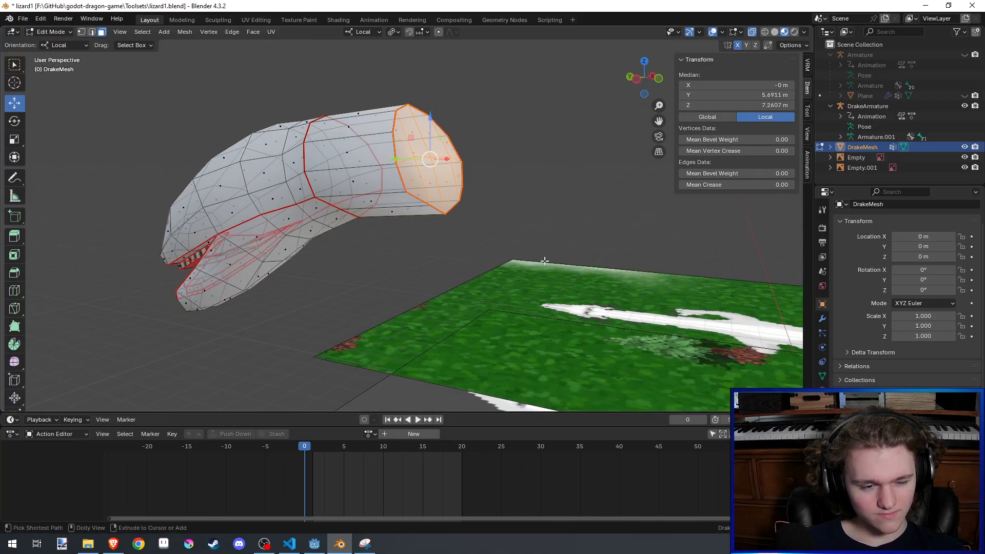
key("ctrl+shift+z")
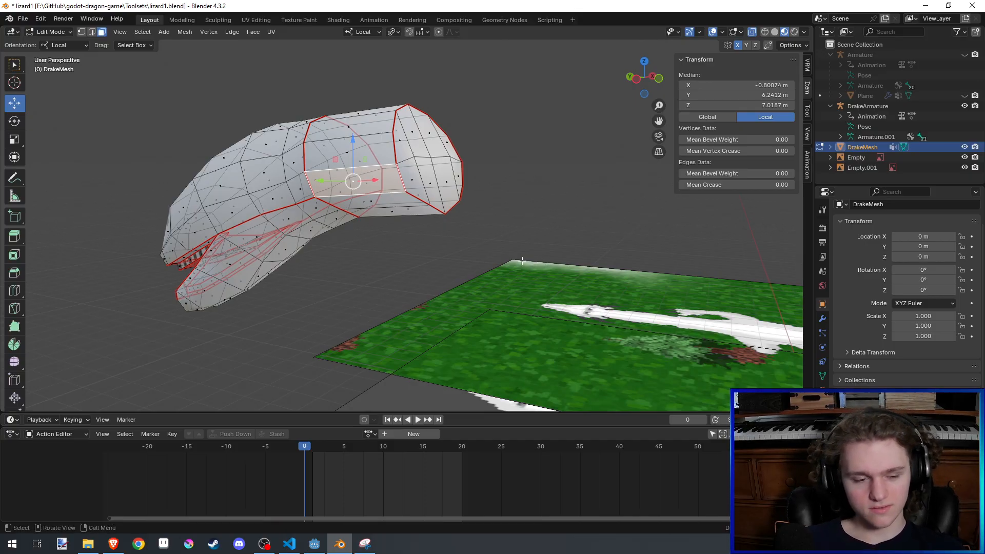
key("ctrl+shift+z")
middle_click_drag(522, 261, 595, 218)
key("ctrl+z")
key("ctrl+z")
key("ctrl+z")
key("ctrl+z")
key("ctrl+z")
- In the left orthographic view, extrude the head's rear loop about 0.46 m backward along Y and rotate it 29° around local X
left_click(640, 82)
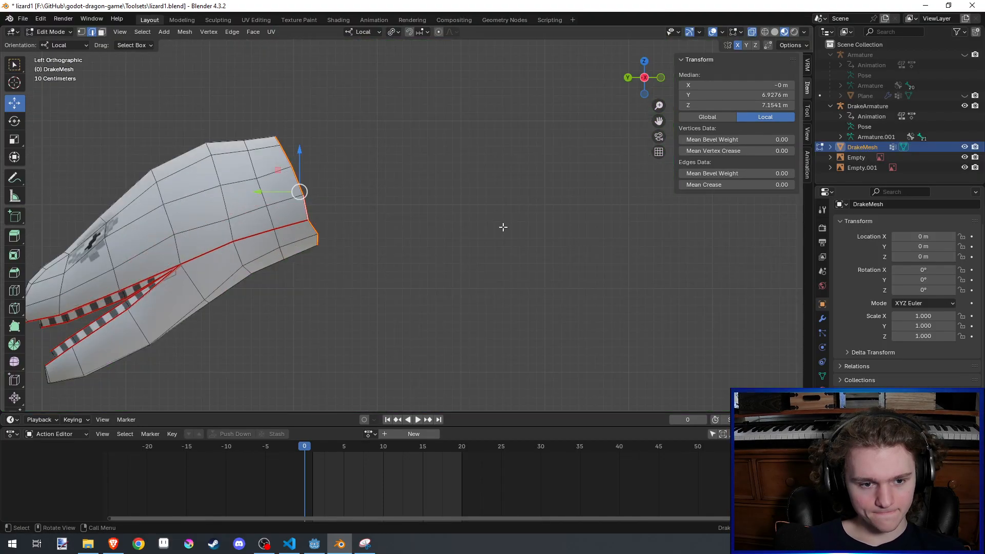
middle_click_drag(455, 291, 432, 253, "shift")
scroll(432, 255, "down", 8)
scroll(431, 255, "up", 2)
key("r")
left_click(445, 304)
key("ctrl+z")
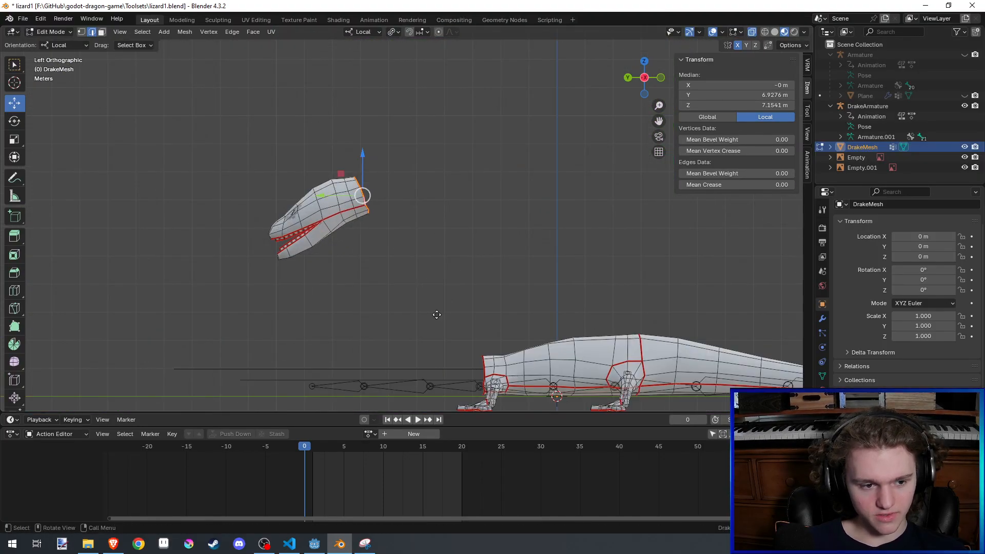
key("e")
key("y")
left_click(449, 314)
key("r")
left_click(388, 324)
- Move the new neck loop about 0.17 m back and 0.13 m down, rotate it about 10° around X, and nudge it slightly further
key("g")
key("shift+x")
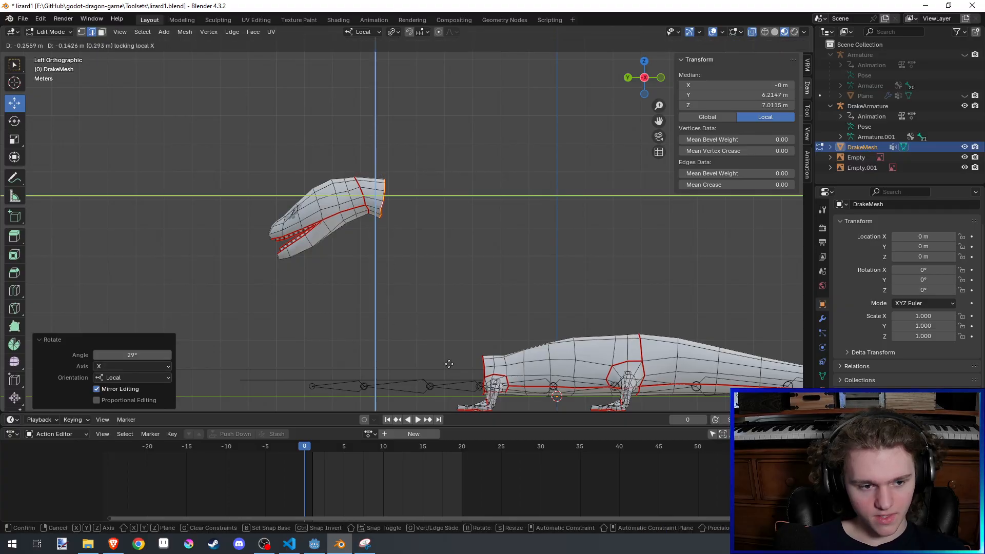
left_click(424, 346)
key("r")
key("x")
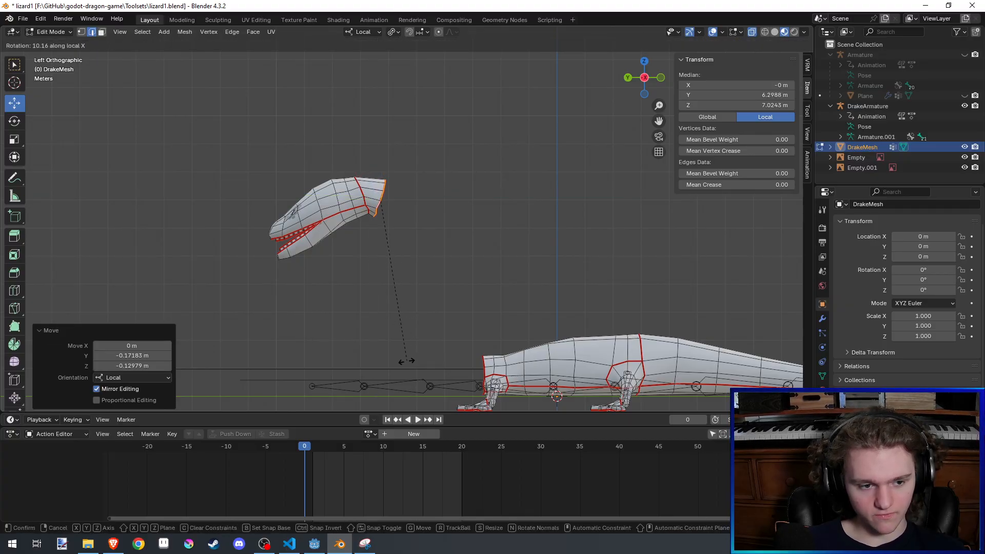
left_click(405, 361)
key("g")
key("shift+x")
left_click(408, 362)
- Extrude a second neck segment about 1 m back and down, rotate its end loop around X, and shift it about 0.12 m forward
key("e")
left_click(454, 393)
key("r")
key("x")
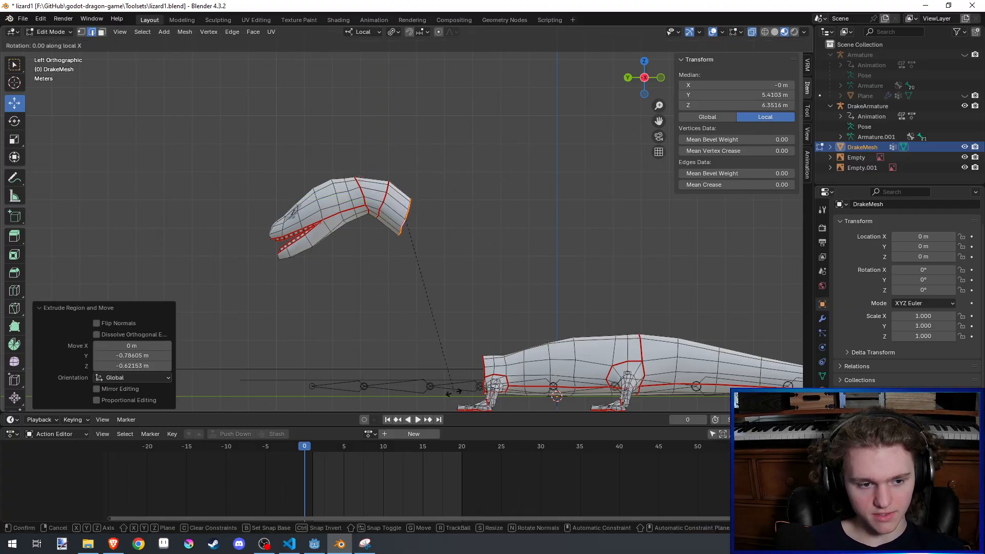
left_click(336, 365)
key("g")
key("shift+x")
left_click(304, 351)
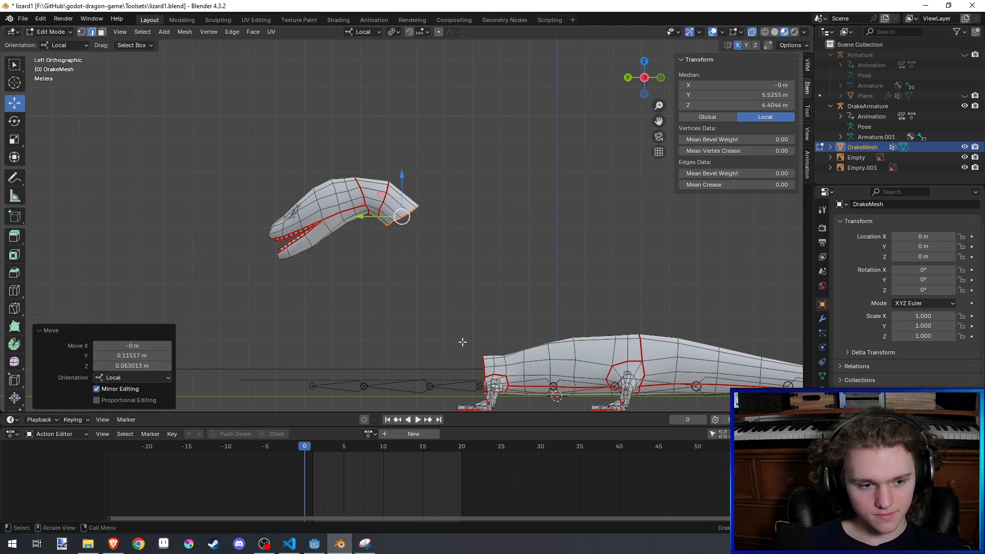
- Extrude a third neck segment about 1.1 m downward, rotate its end loop 20.8° around X, and move it about 0.12 m forward and 0.2 m down
key("e")
left_click(470, 369)
key("r")
key("x")
left_click(422, 370)
key("g")
key("shift+x")
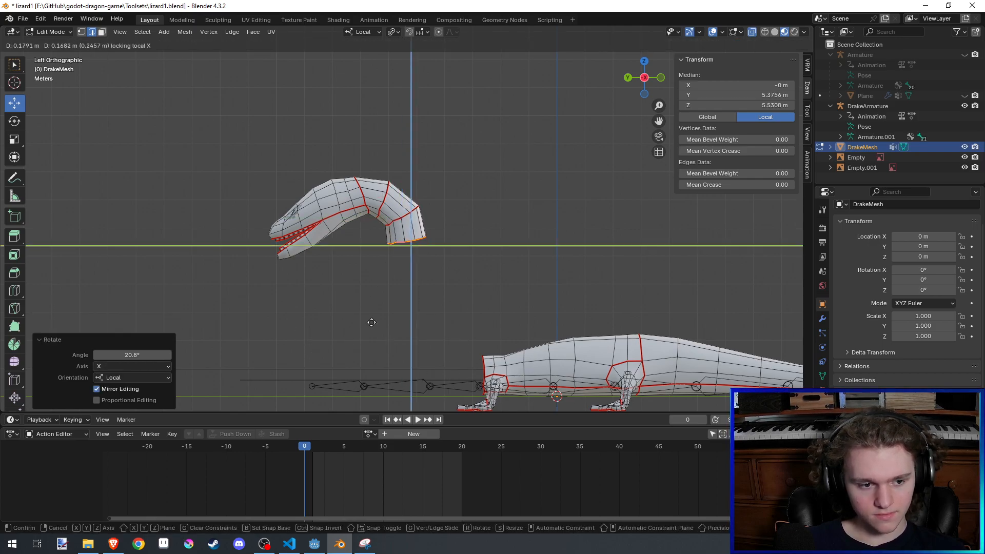
left_click(386, 46)
- Extrude two more neck segments downward, the first about 1.2 m, rotate the end loop -13.7° around X, and nudge it backward
middle_click_drag(464, 196, 460, 154, "shift")
key("e")
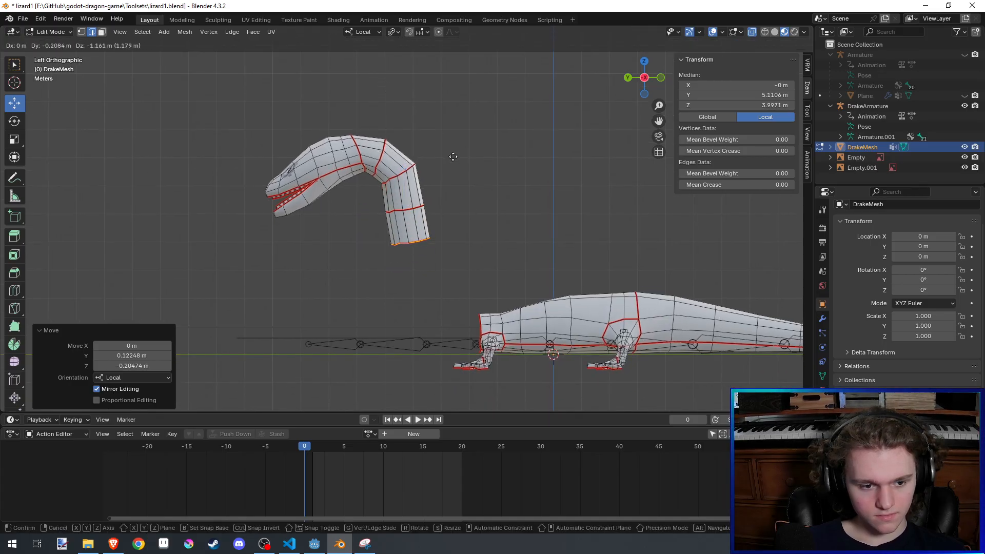
left_click(468, 184)
key("r")
key("x")
left_click(441, 173)
key("g")
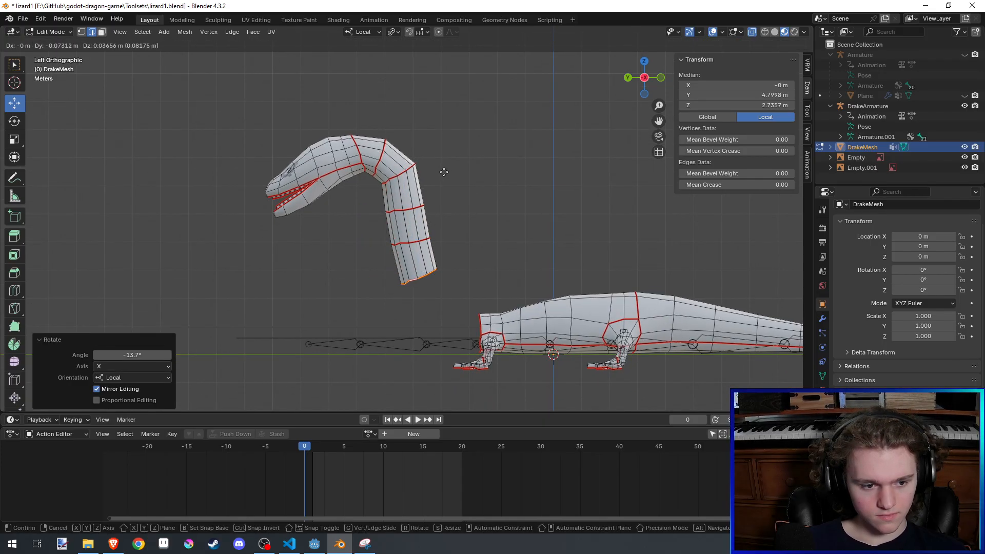
left_click(442, 171)
- Extrude another neck segment down and back, rotate its end loop -14.6°, and adjust its position
key("e")
left_click(452, 209)
key("r")
left_click(425, 202)
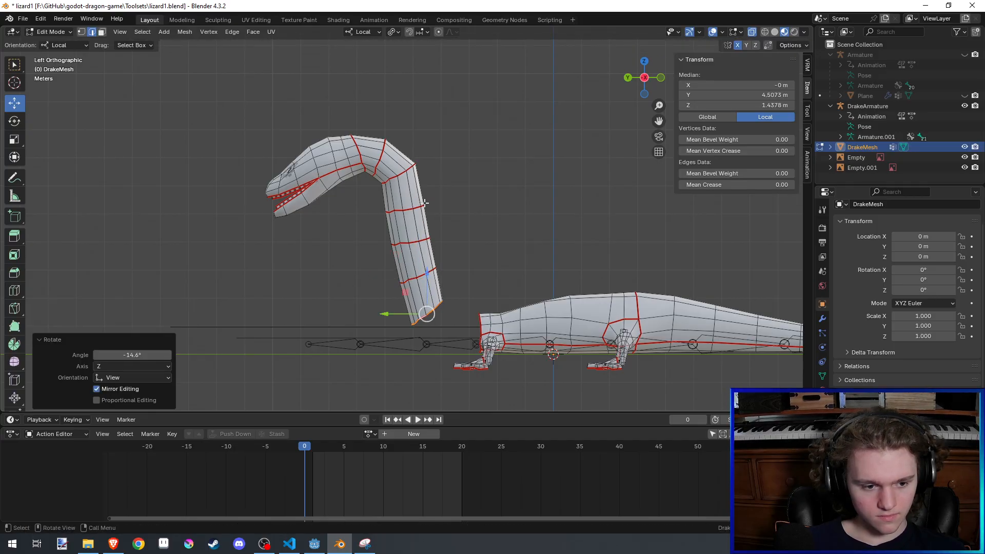
key("g")
left_click(433, 205)
- Extrude the last neck segment about 0.35 m back and 0.44 m down, tilt its end loop toward the body, and shift it about 0.35 m back
key("e")
left_click(443, 218)
key("r")
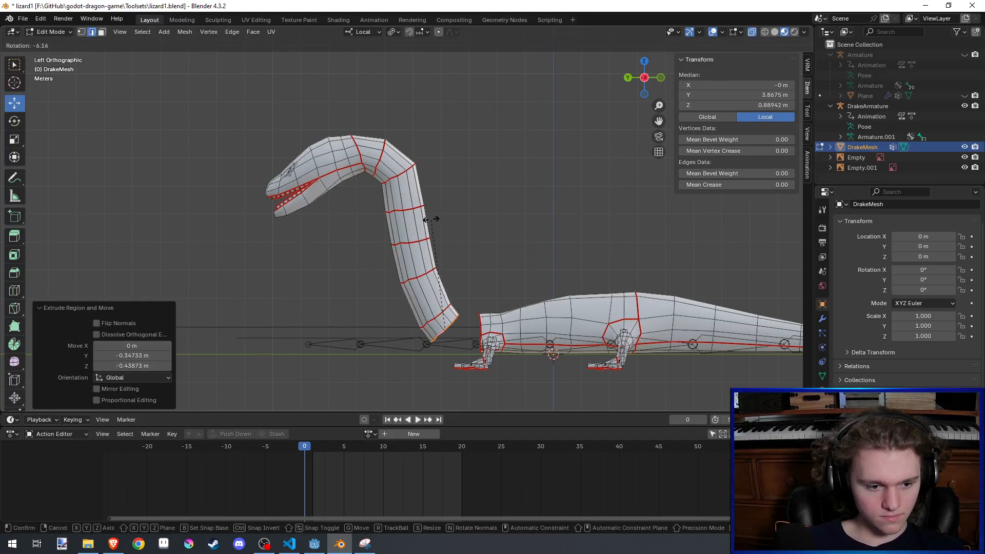
left_click(418, 222)
key("g")
left_click(424, 223)
- Join the neck's end loop to the body's front loop with Bridge Edge Loops and save the file
scroll(418, 188, "up", 2)
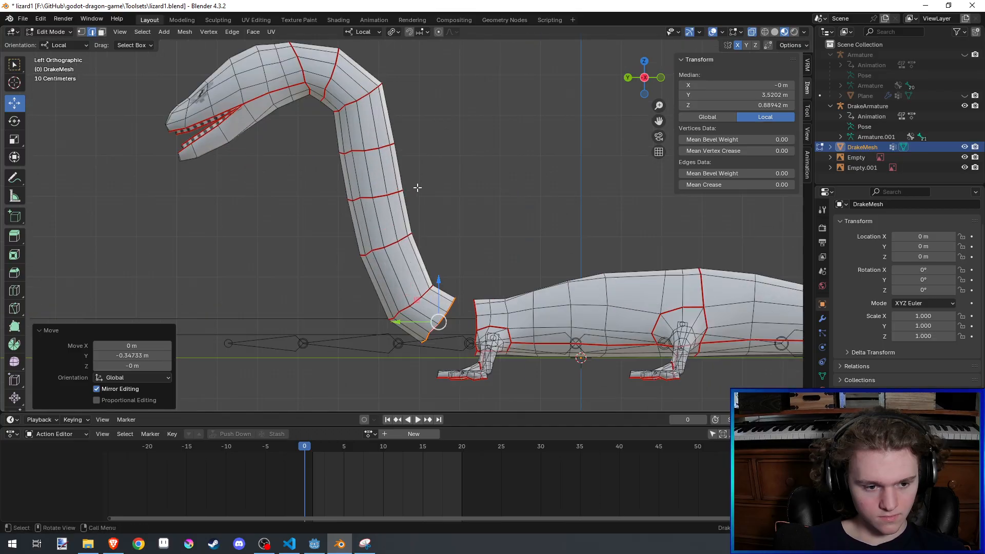
left_click(472, 300, "alt+shift")
key("F3")
type("br")
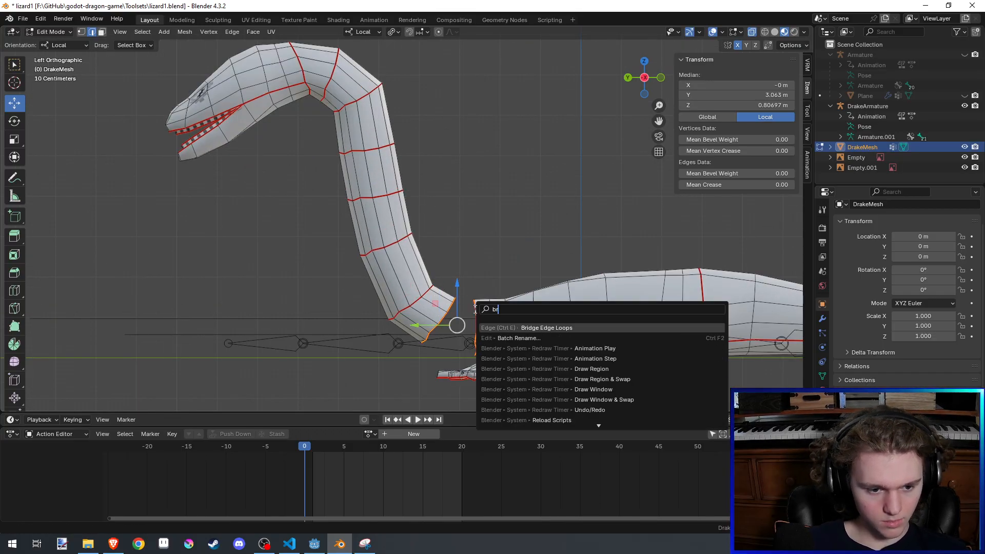
key("Return")
key("ctrl+s")
middle_click_drag(521, 248, 613, 213)
key("Tab")
scroll(355, 235, "down", 4)
key("ctrl+s")
- Scale down the two neck loops just behind the head, the second one to 0.954, and save the file
key("Tab")
scroll(474, 170, "up", 4)
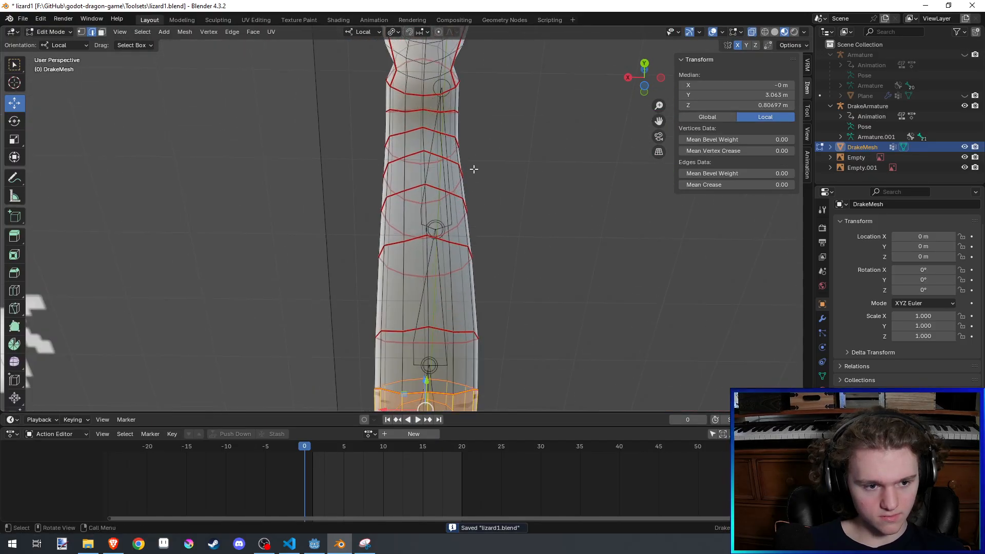
left_click(433, 97, "alt")
key("s")
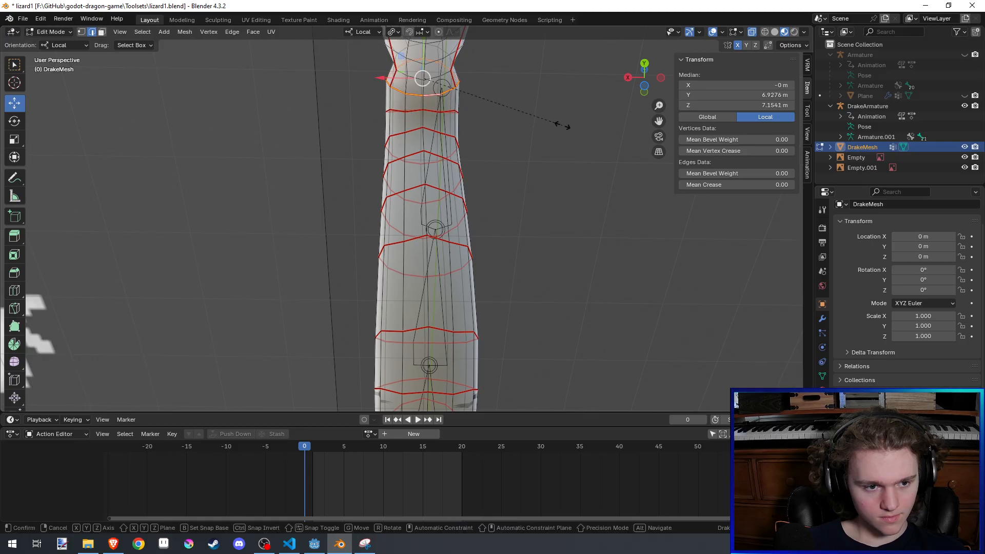
left_click(537, 121)
left_click(437, 117, "alt")
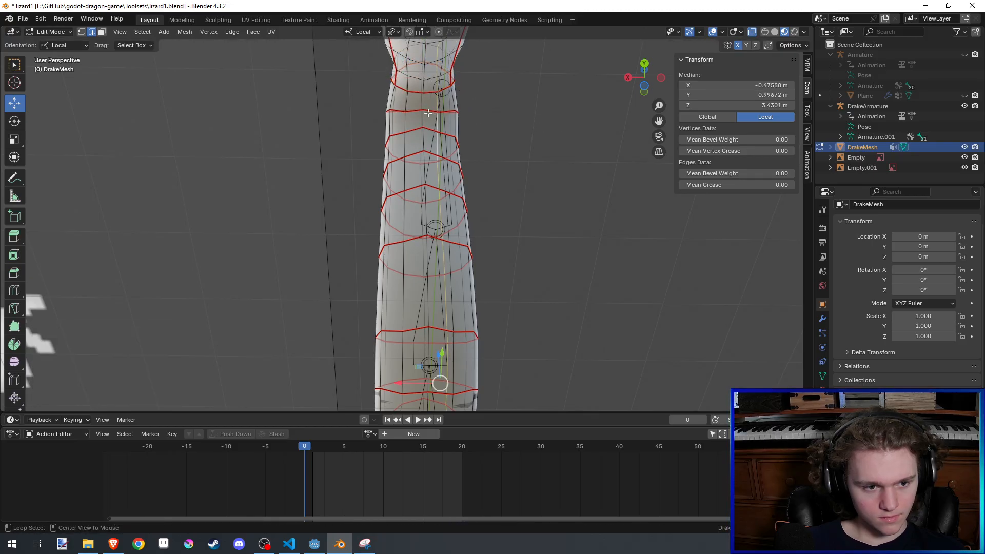
left_click(428, 113, "alt")
key("s")
left_click(513, 132)
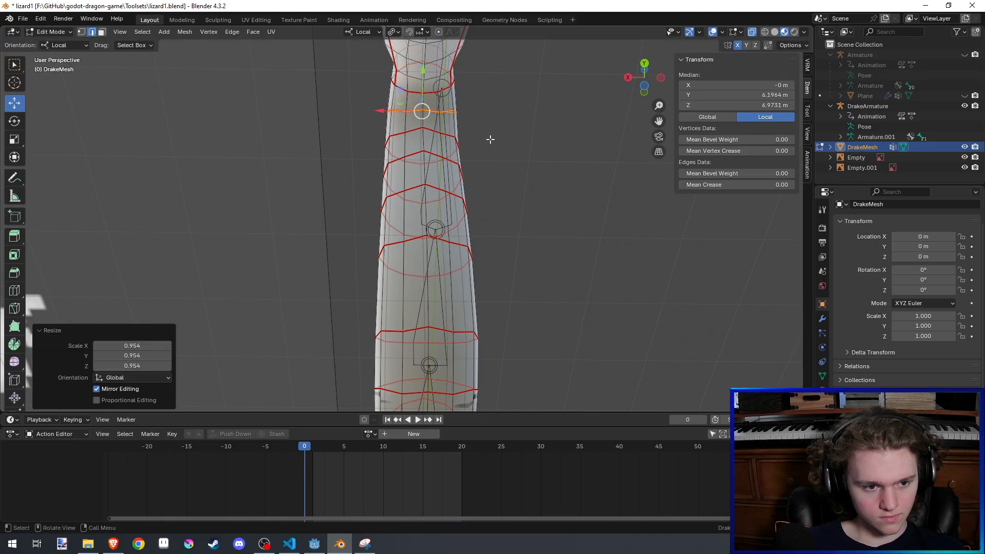
scroll(521, 160, "down", 4)
key("Tab")
middle_click_drag(521, 161, 357, 282)
key("ctrl+s")
- Hide the viewport overlays, examine the drake's new neck from the front and both sides, and restore the overlays
left_click(728, 32)
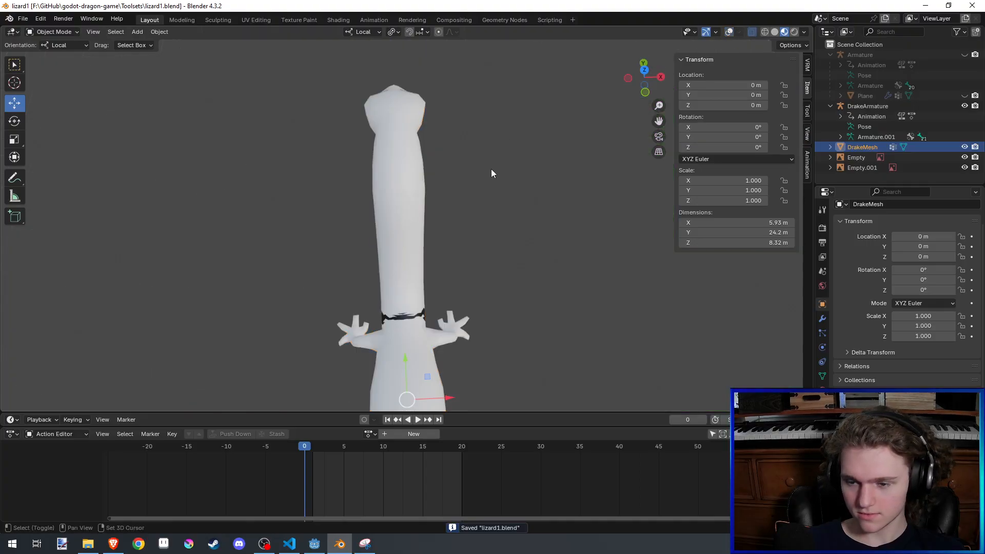
middle_click_drag(491, 168, 438, 135)
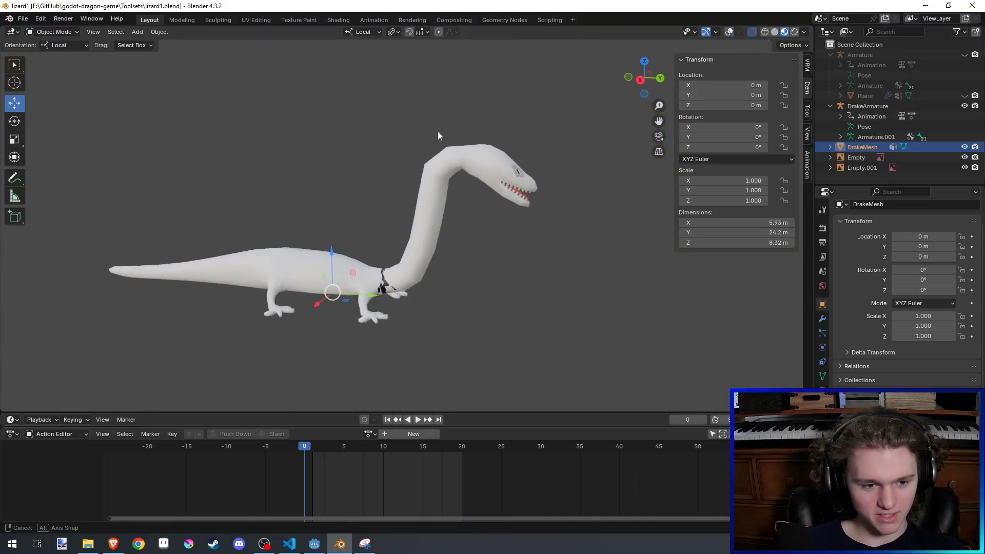
middle_click_drag(571, 131, 382, 128)
left_click(729, 33)
key("alt+Tab")
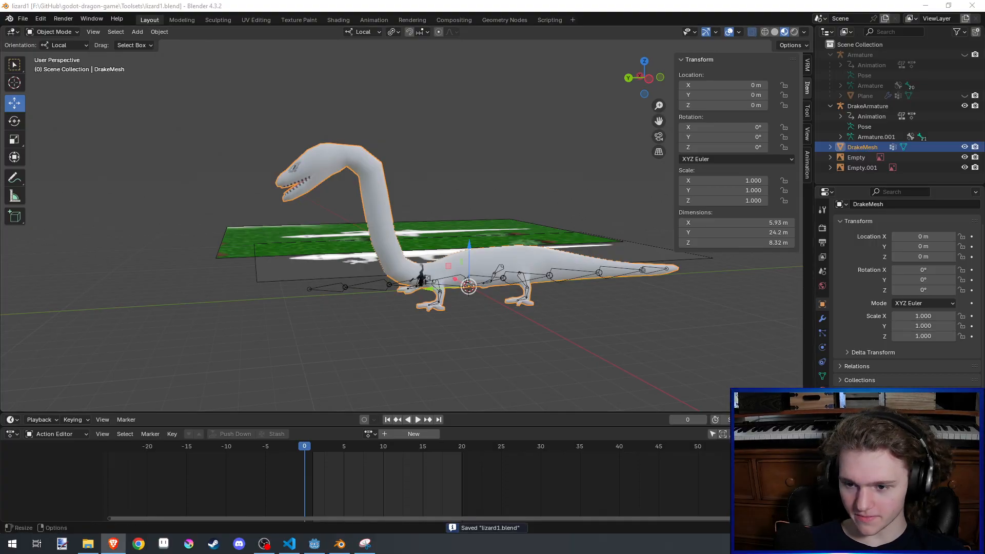
- Move the neck loop below the upper bend about 0.52 m back and 0.06 m up with the local X axis locked
scroll(407, 237, "up", 2)
key("Tab")
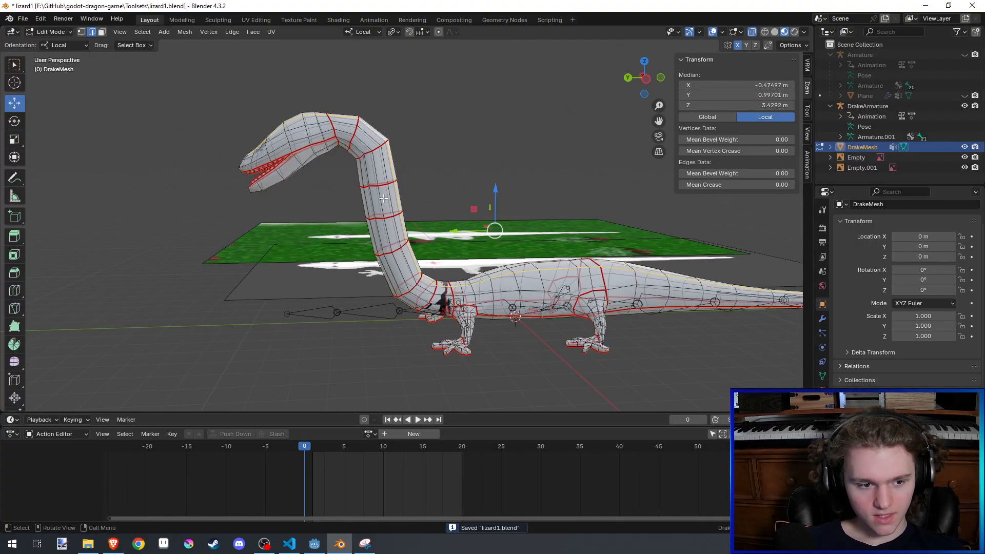
scroll(370, 156, "up", 4)
left_click(364, 156, "alt")
key("shift+g")
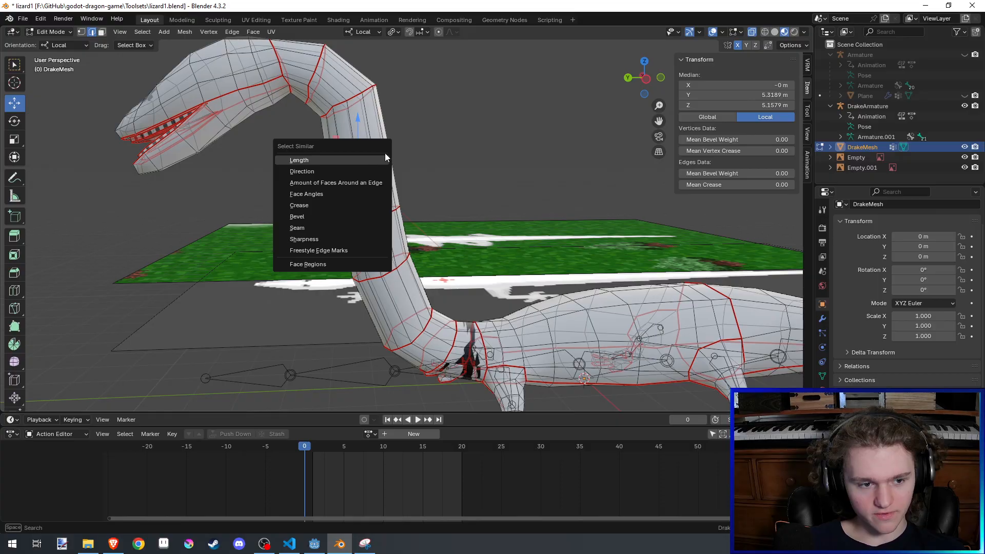
key("g")
key("shift+x")
left_click(474, 112)
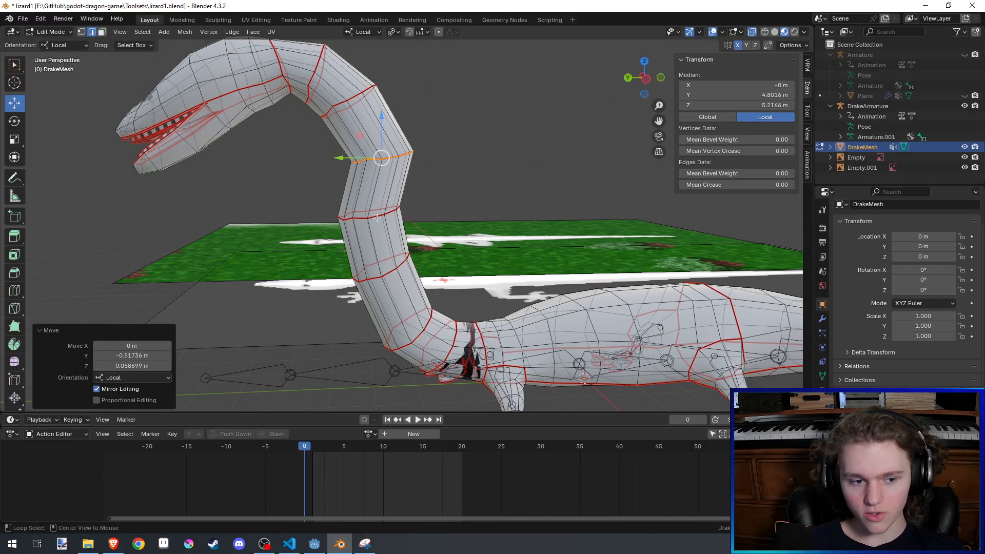
- Move the mid-neck loop about 0.36 m backward with the local X axis locked
left_click(377, 218, "alt")
key("g")
key("shift+x")
left_click(563, 218)
scroll(549, 225, "down", 3)
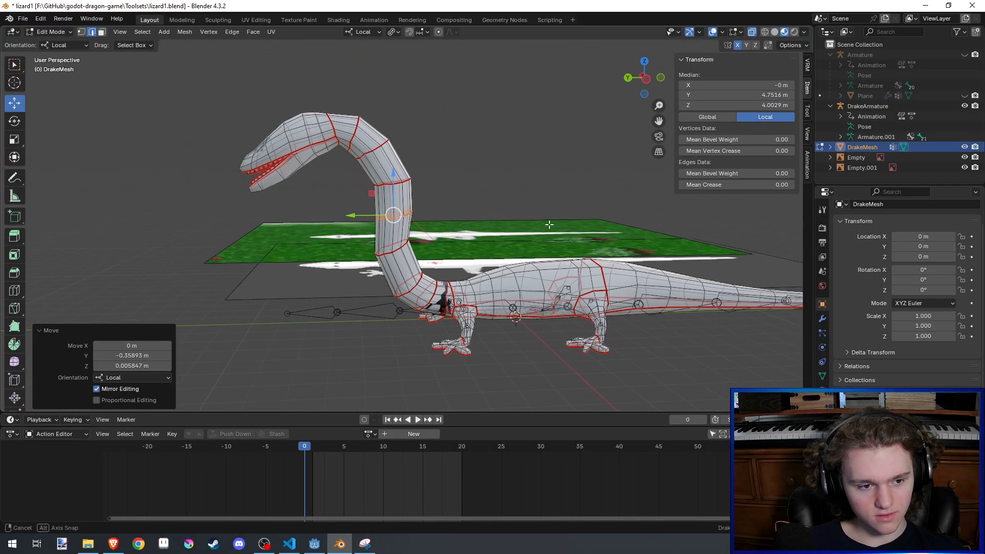
mouse_move(550, 224)
middle_mouse_down()
mouse_move(534, 221)
mouse_move(555, 218)
middle_mouse_up()
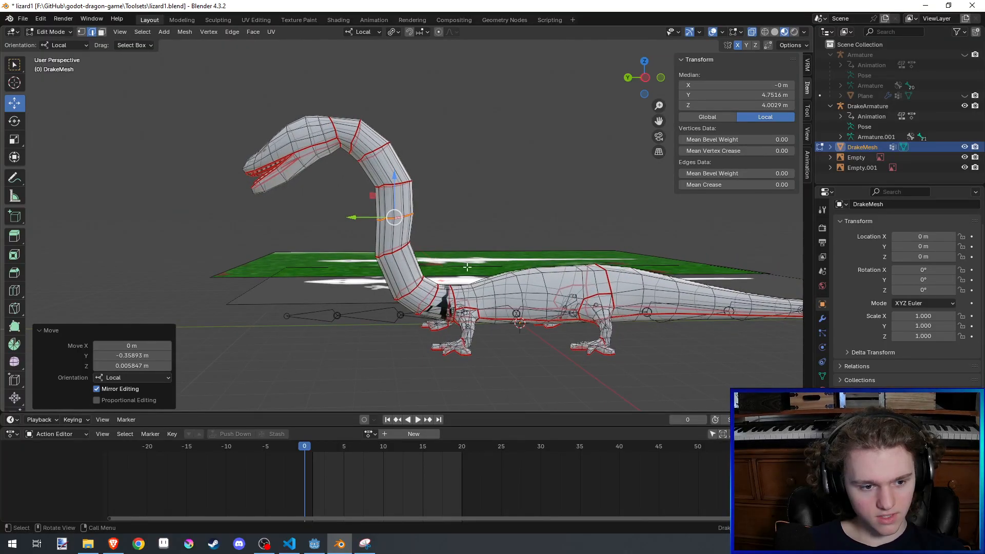
- Move the lower neck loop about 0.19 m backward with the local X axis locked and save the file
scroll(467, 267, "up", 3)
left_click(378, 282, "alt")
key("shift+g")
key("g")
key("shift+x")
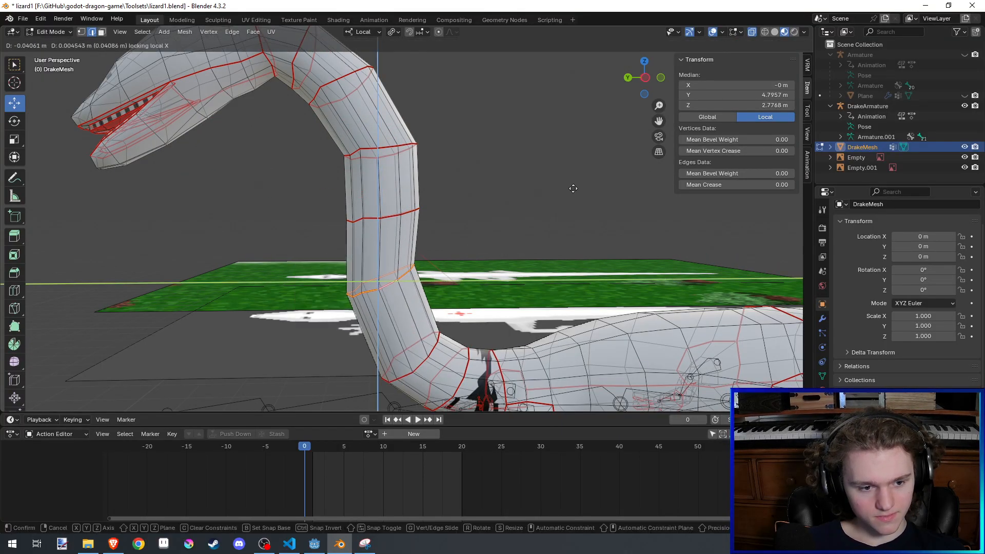
left_click(503, 220)
key("Tab")
scroll(503, 220, "down", 4)
key("ctrl+s")
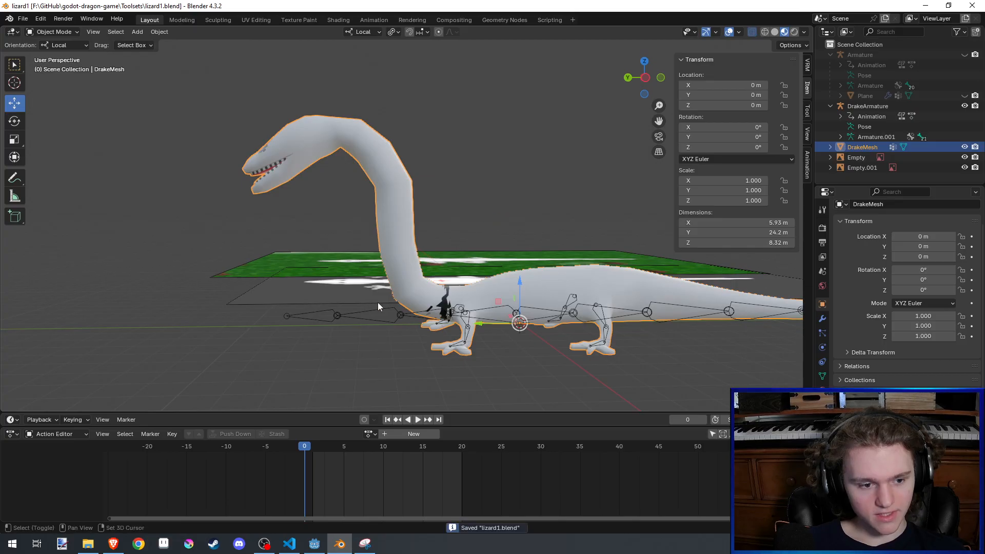
middle_click_drag(378, 302, 414, 238)
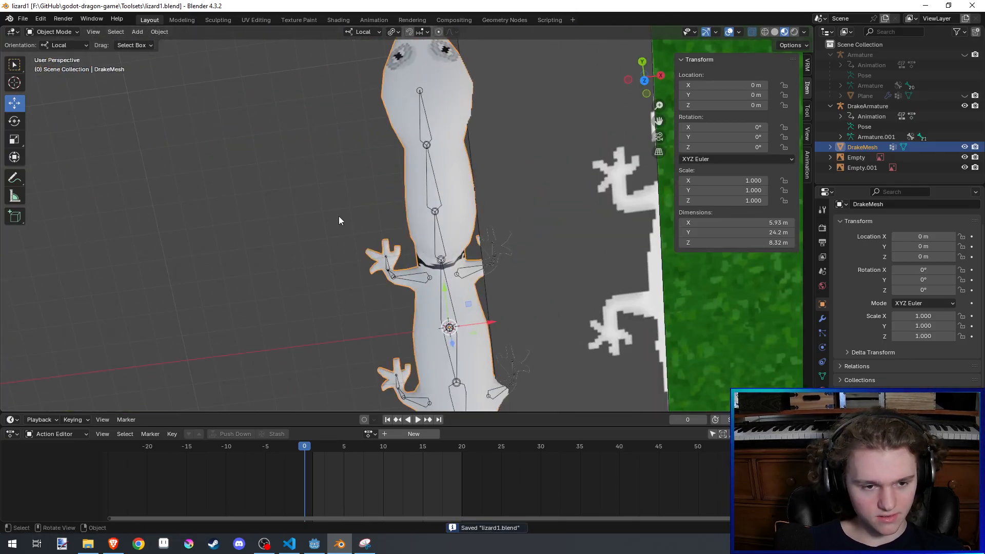
middle_click_drag(168, 262, 522, 159)
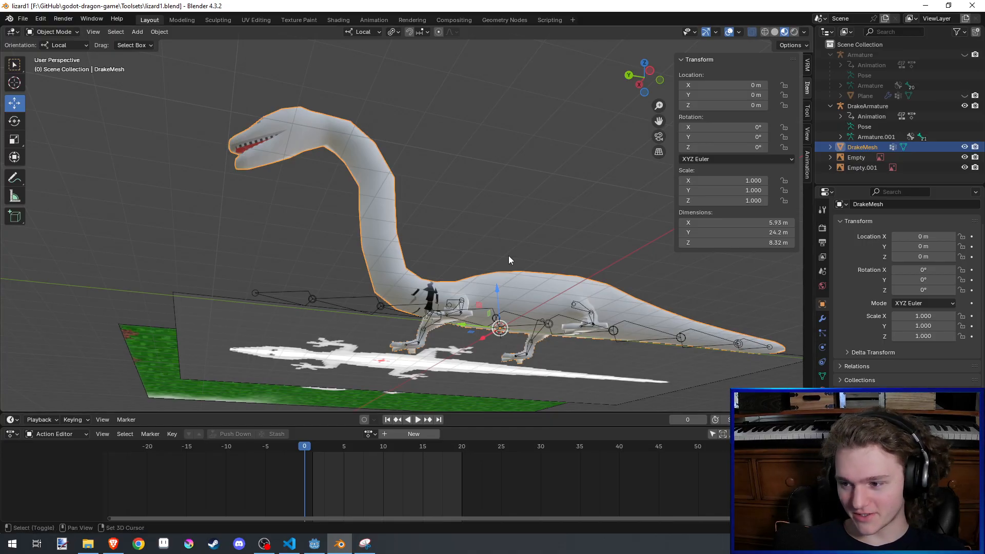
middle_click_drag(509, 256, 501, 263)
key("ctrl+s")
- Select the ring loops along the new neck, from the upper bend down to its base, and clear their UV seams
scroll(502, 263, "up", 3)
key("Tab")
middle_click_drag(475, 218, 493, 303)
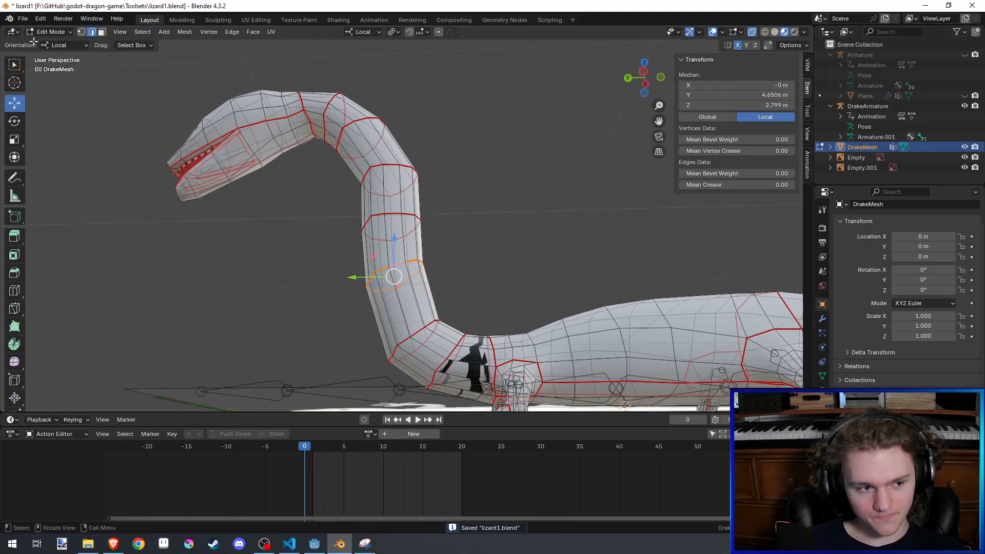
left_click(448, 347, "alt")
left_click(454, 351, "alt")
mouse_move(454, 350)
middle_mouse_down()
mouse_move(515, 295)
mouse_move(425, 336)
mouse_move(461, 363)
middle_mouse_up()
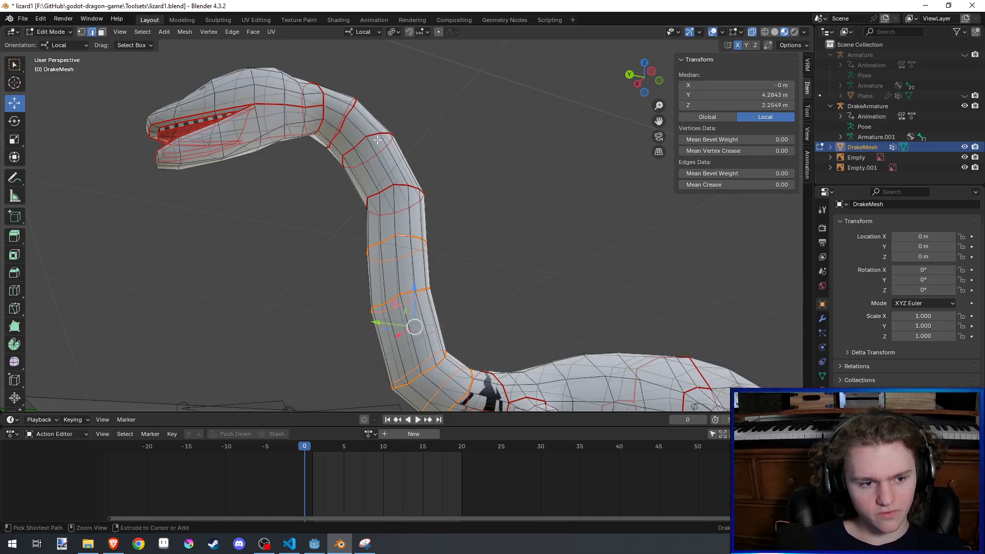
left_click(399, 184, "alt")
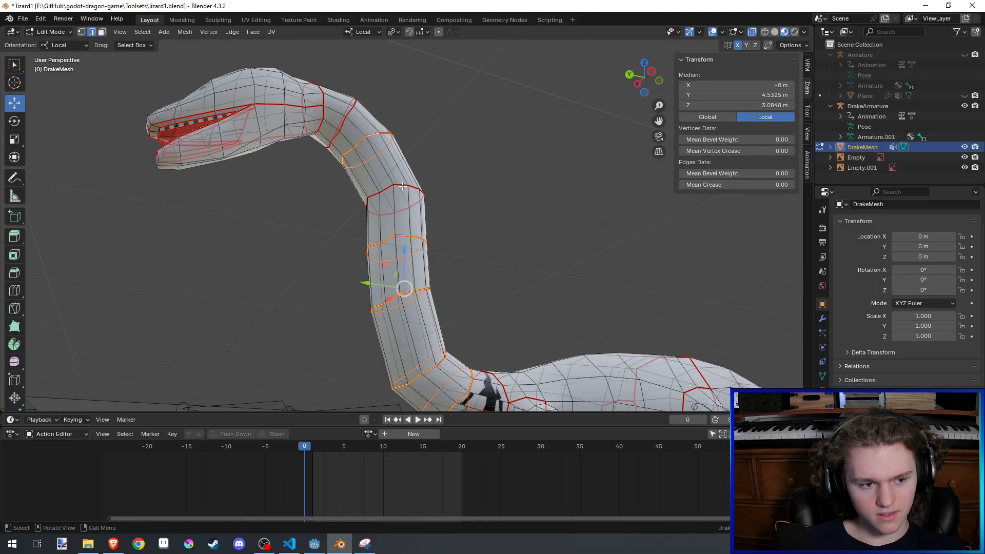
left_click(271, 32)
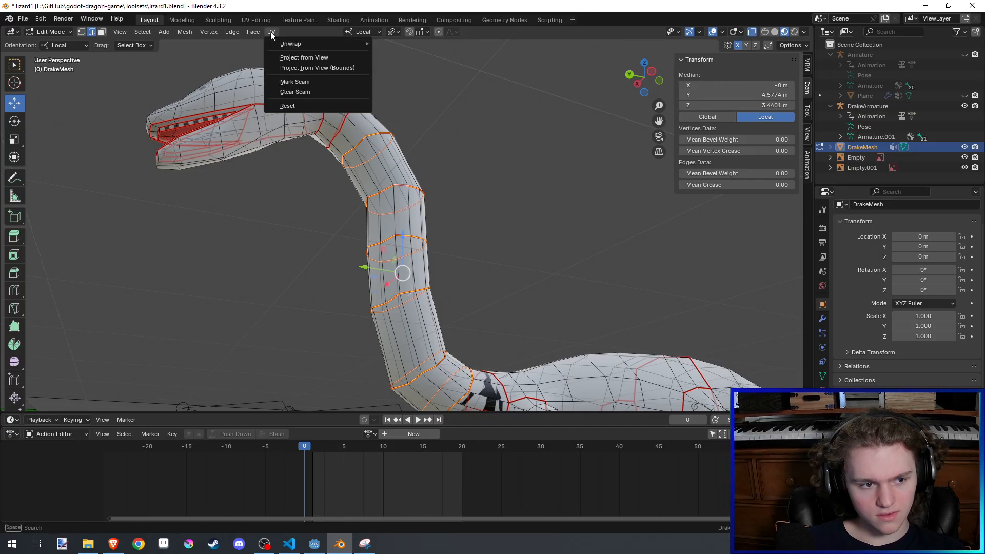
left_click(304, 92)
- Clear the UV seam from the neck loop just behind the head's rear seam and save the file
middle_click_drag(400, 113, 450, 178)
left_click(363, 100)
middle_click_drag(395, 149, 308, 223)
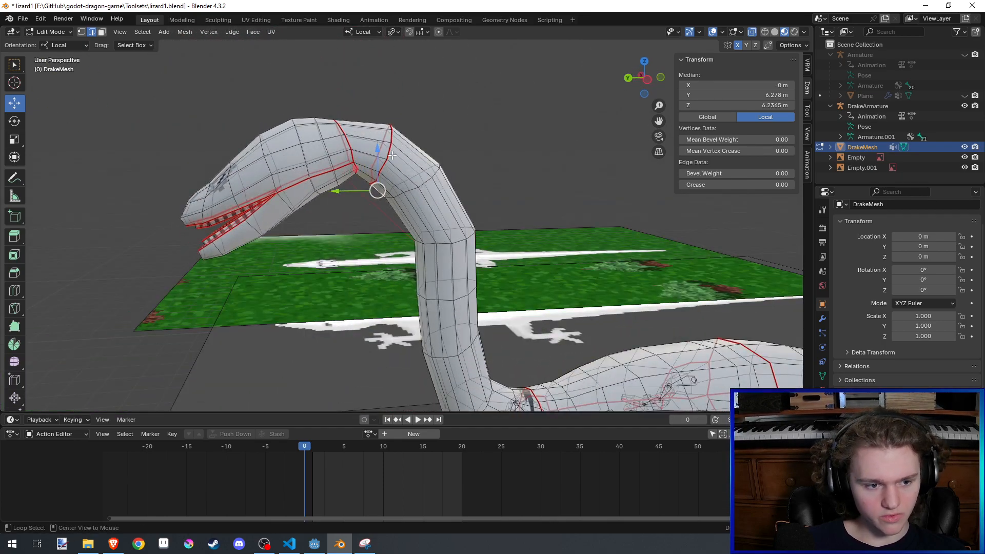
left_click(274, 32)
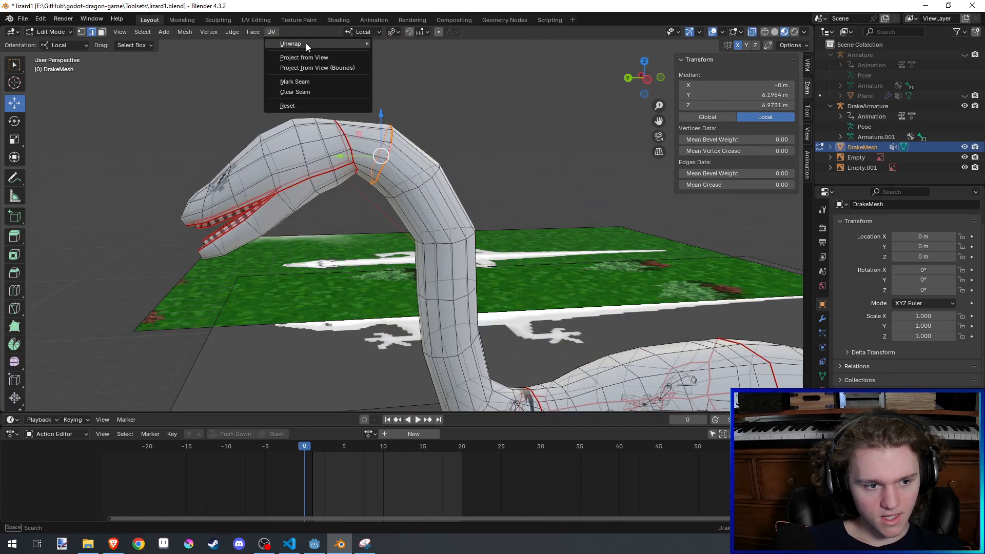
left_click(314, 83)
key("ctrl+s")
- Mark a UV seam along the centre edges of the neck's underside from the head to the body, and save the file
middle_click_drag(353, 127, 371, 182)
left_click(378, 222, "shift")
middle_click_drag(377, 222, 383, 157, "shift")
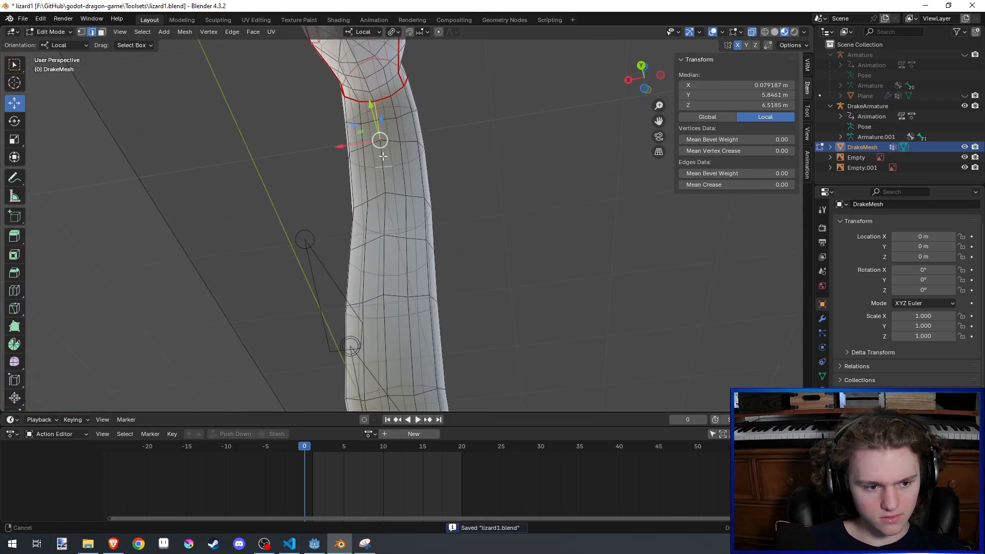
left_click(384, 176, "shift")
middle_click_drag(390, 223, 394, 173, "shift")
left_click(387, 174, "shift")
left_click(389, 212, "shift")
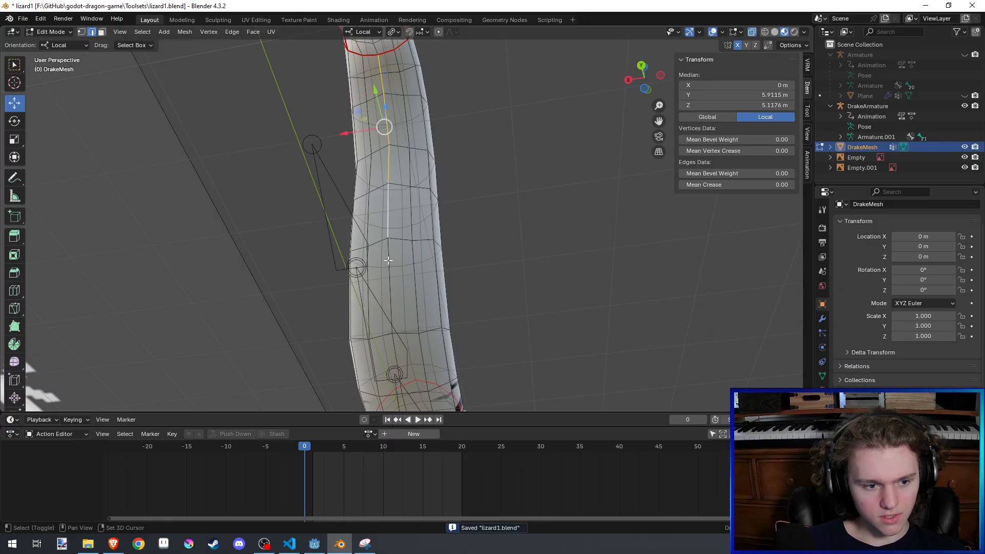
middle_click_drag(389, 221, 393, 168, "shift")
left_click(398, 300, "shift")
middle_click_drag(398, 300, 403, 200, "shift")
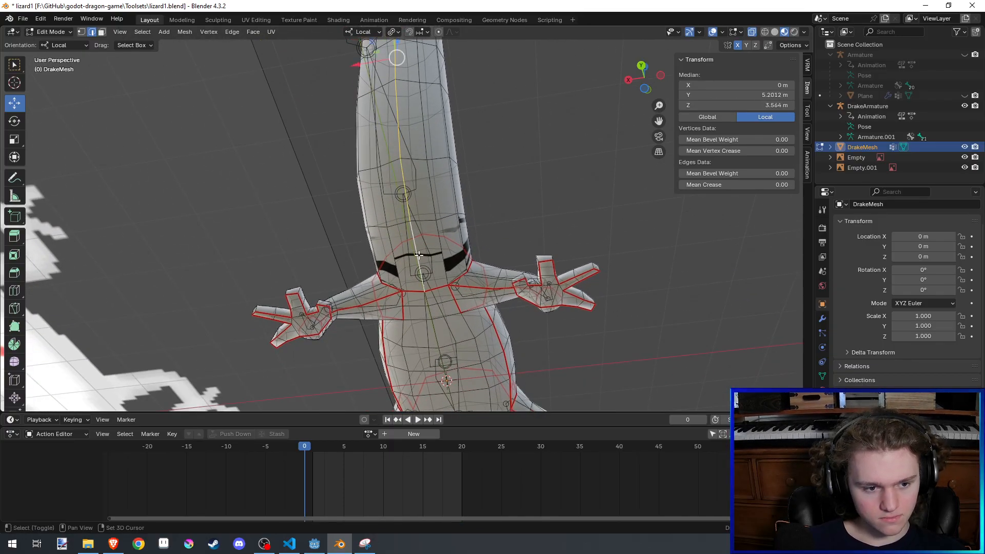
middle_click_drag(419, 255, 219, 188)
left_click(271, 32)
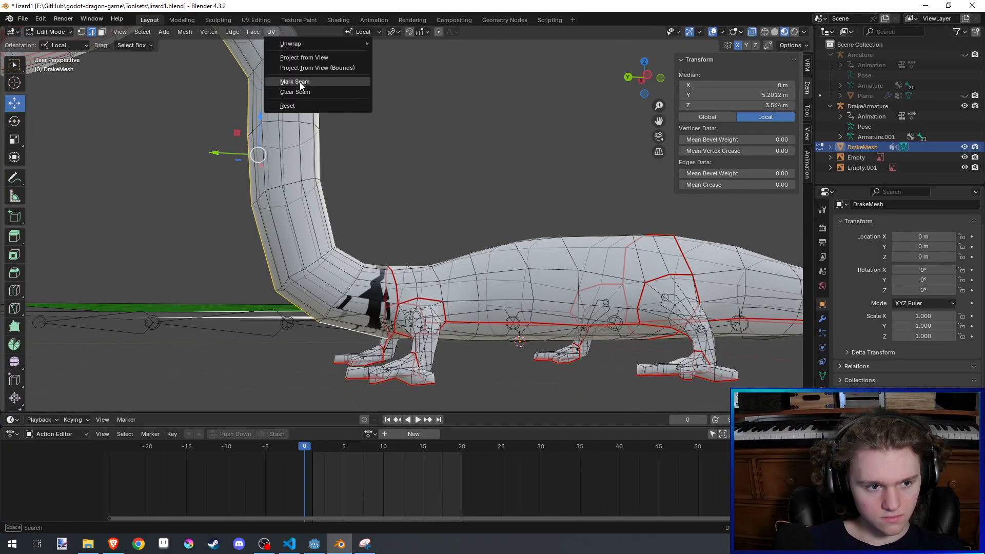
left_click(300, 84)
scroll(395, 133, "down", 3)
middle_click_drag(395, 132, 414, 183)
left_click(398, 147)
key("ctrl+s")
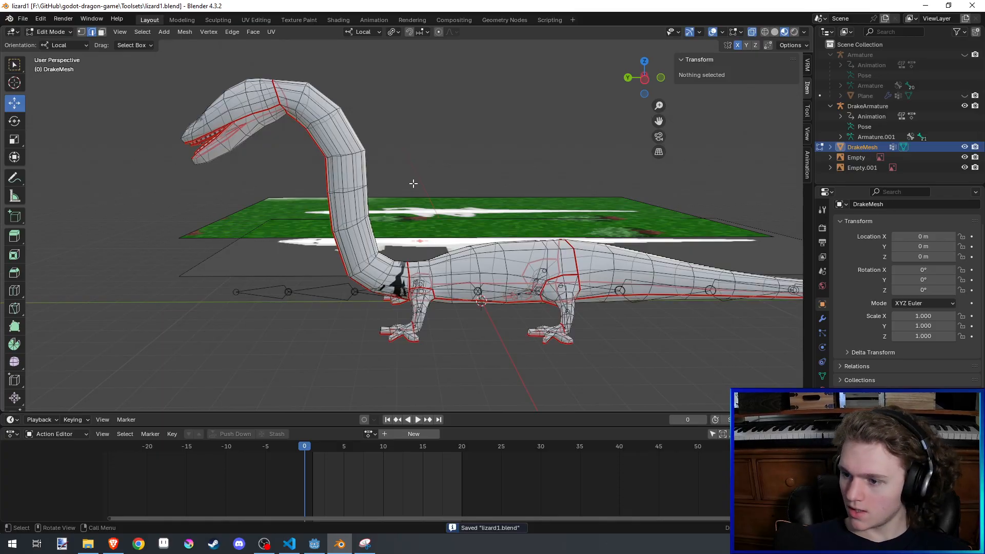
- Raise the edges across the top of the neck base along local Z with proportional editing enabled
scroll(414, 185, "up", 3)
middle_click_drag(434, 256, 456, 256)
left_click(408, 285)
scroll(376, 336, "down", 4)
key("g")
key("z")
left_click(460, 205)
key("ctrl+z")
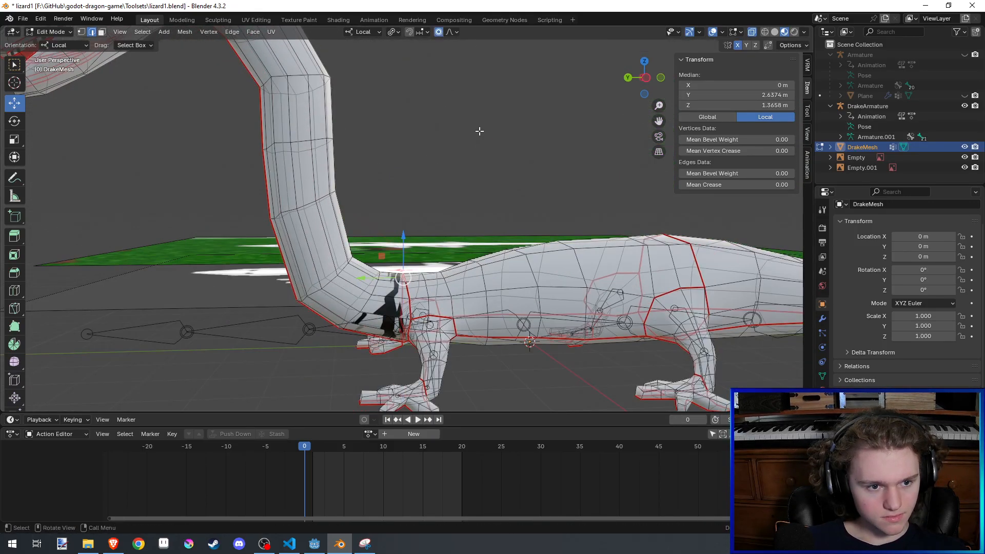
key("g")
key("z")
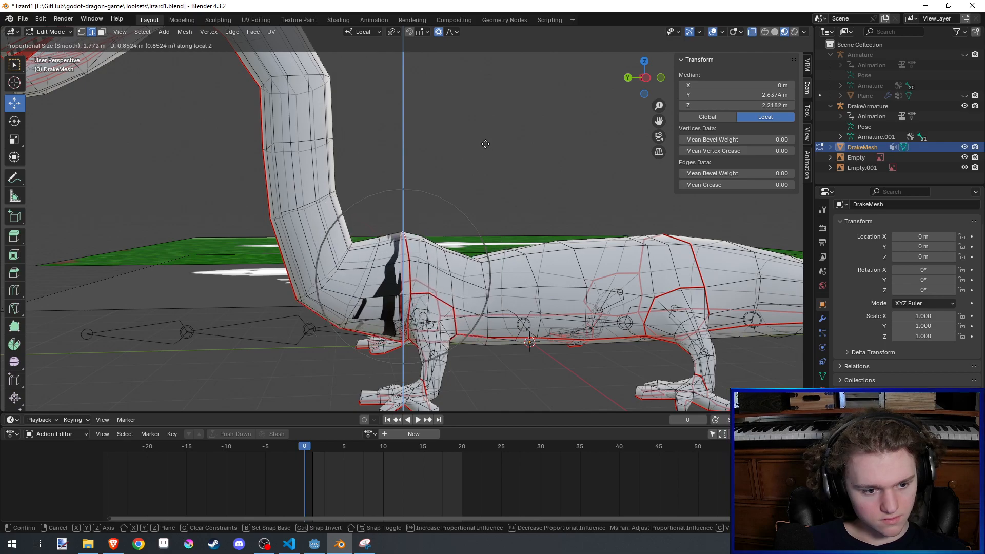
left_click(473, 171)
- Raise the edges across the top of the neck base another 0.34 m or so along local Z and save the file
left_click(465, 266)
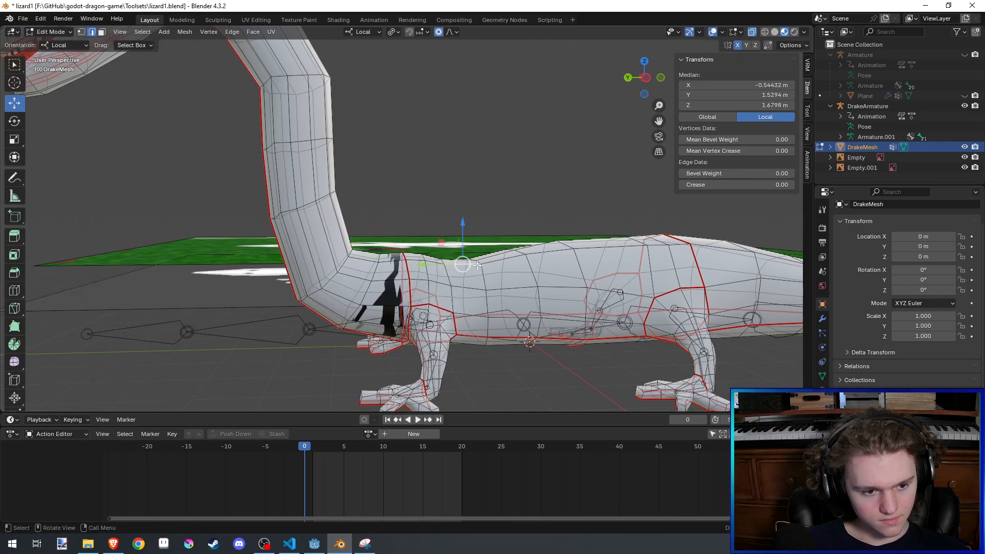
middle_click_drag(463, 267, 455, 268)
key("g")
key("z")
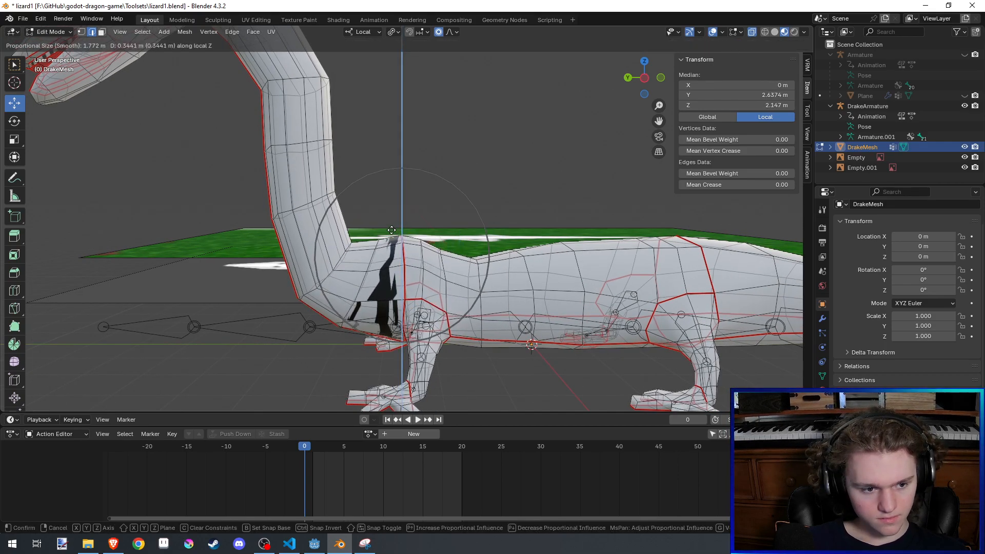
left_click(360, 236)
middle_click_drag(355, 236, 346, 248)
key("ctrl+s")
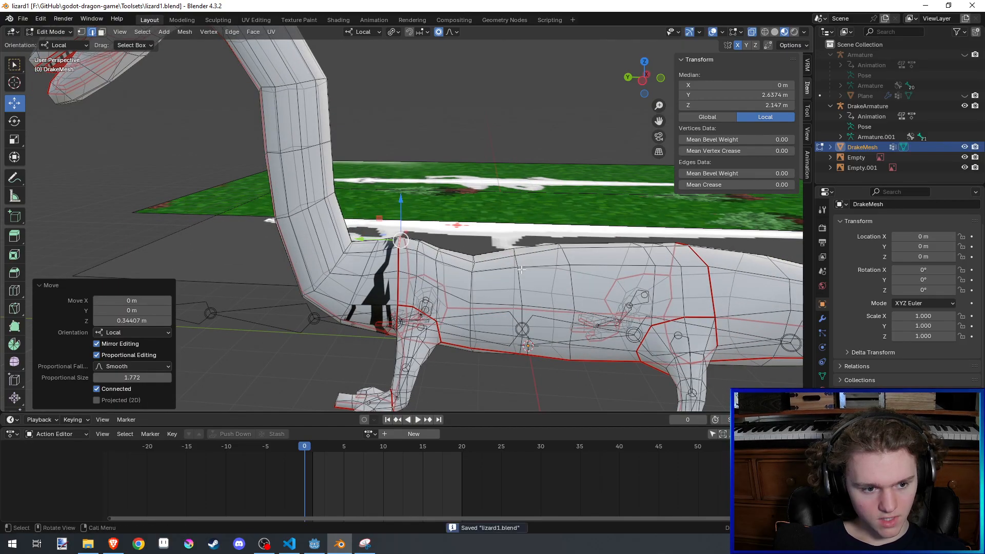
- Raise the sagging edges on the back just behind the shoulders about 0.49 m along local Z with proportional editing
left_click(476, 260)
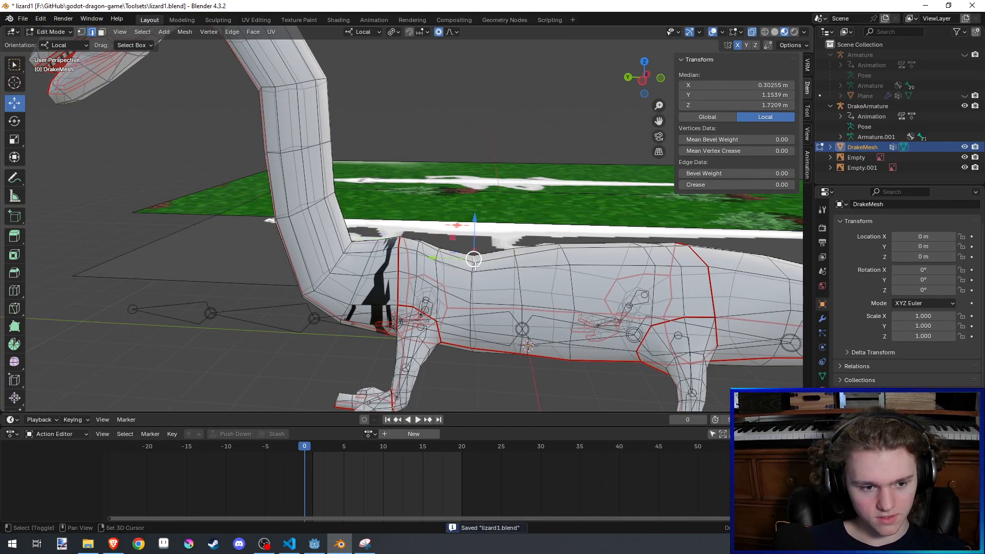
key("g")
key("z")
left_click(516, 229)
middle_click_drag(516, 229, 451, 249, "shift")
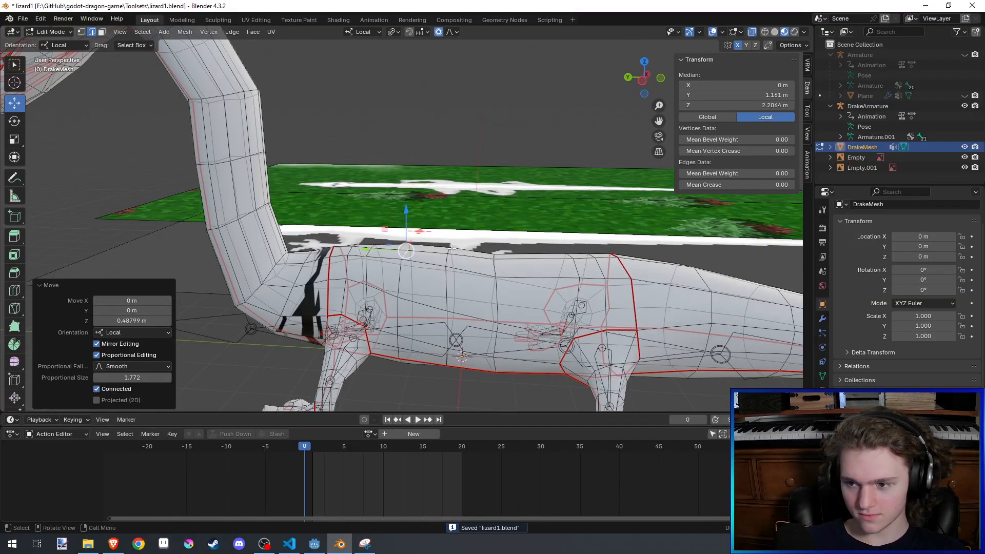
- Raise the edges across the middle of the back along local Z to level the back line
left_click(492, 264)
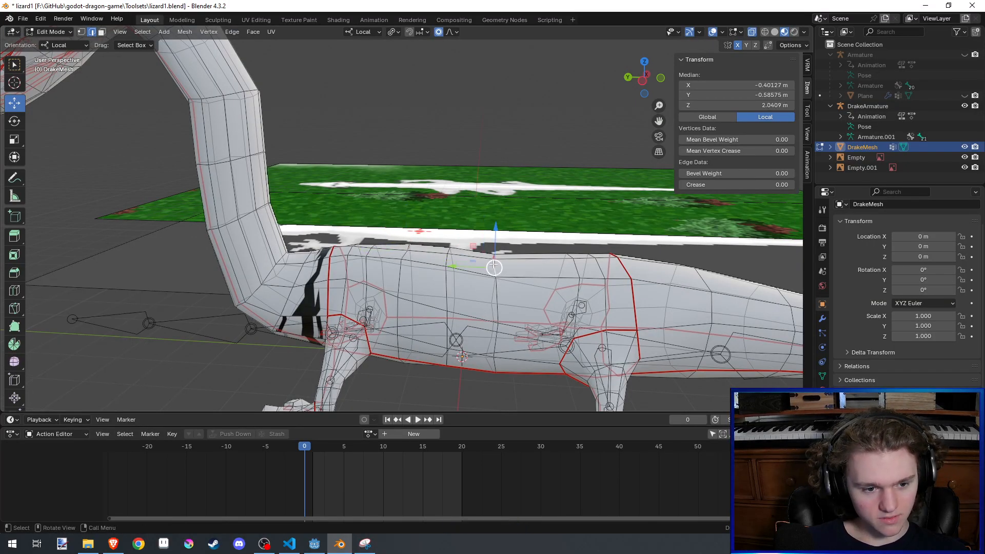
middle_click_drag(498, 259, 441, 255)
left_click(496, 251, "shift")
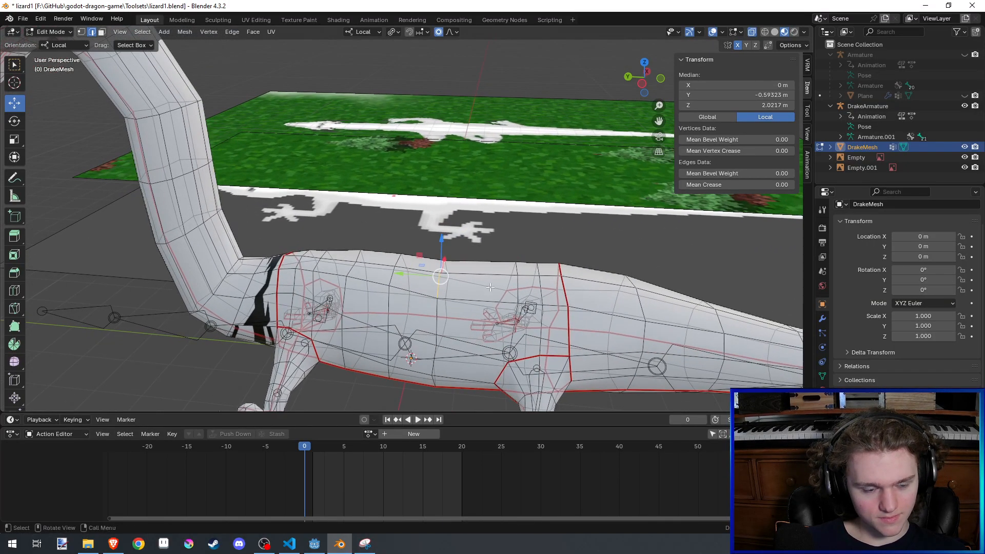
key("g")
key("z")
middle_click_drag(477, 287, 491, 252)
left_click(491, 248)
- Raise the back edges just ahead of the hips about 0.11 m along local Z and save the file
left_click(507, 286)
scroll(498, 262, "down", 1)
key("g")
key("z")
left_click(494, 221)
key("ctrl+s")
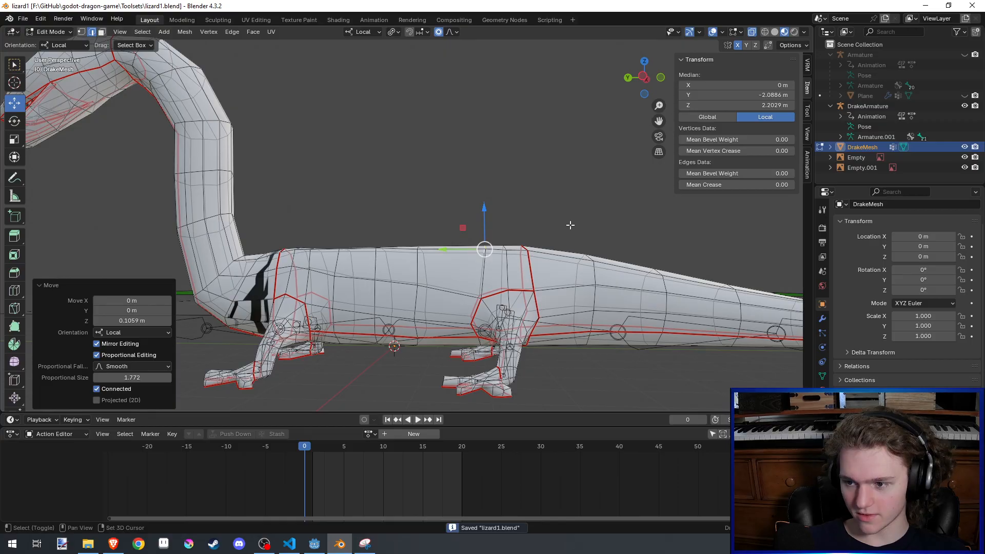
- Examine the shoulders and the joint between neck and body from above
scroll(421, 254, "down", 4)
middle_click_drag(421, 255, 507, 333)
scroll(462, 343, "up", 2)
middle_click_drag(349, 275, 425, 251)
scroll(301, 314, "down", 3)
scroll(391, 305, "up", 2)
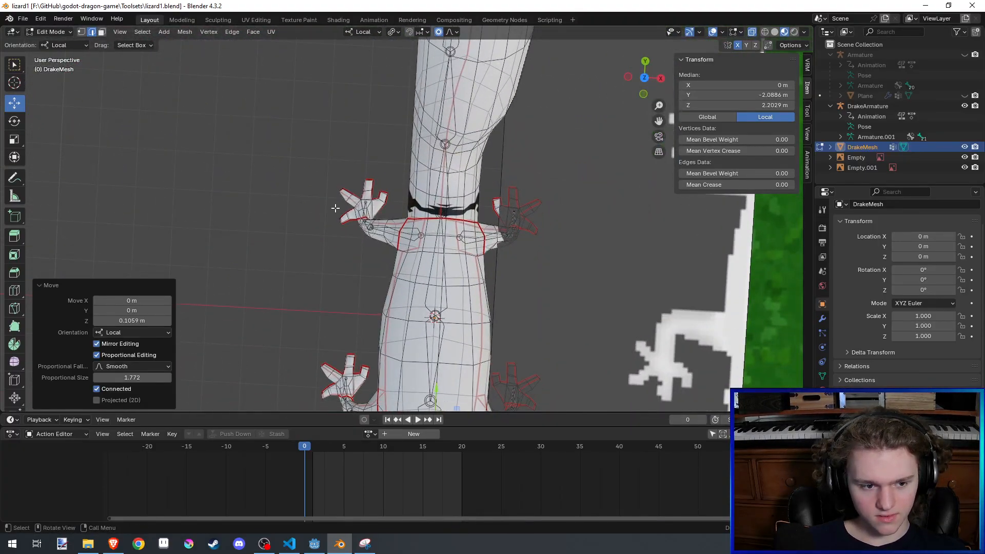
scroll(341, 210, "up", 2)
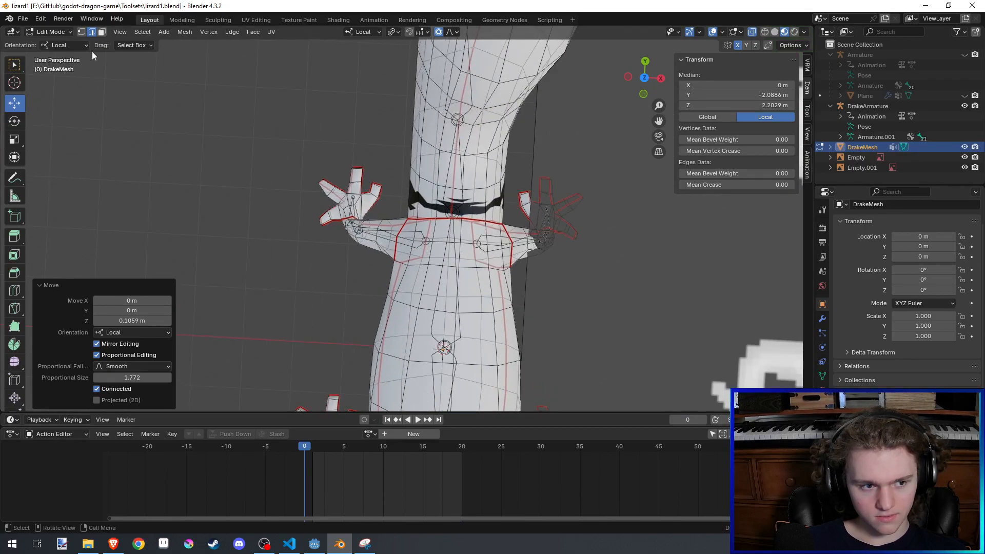
key("ctrl+s")
scroll(389, 146, "down", 2)
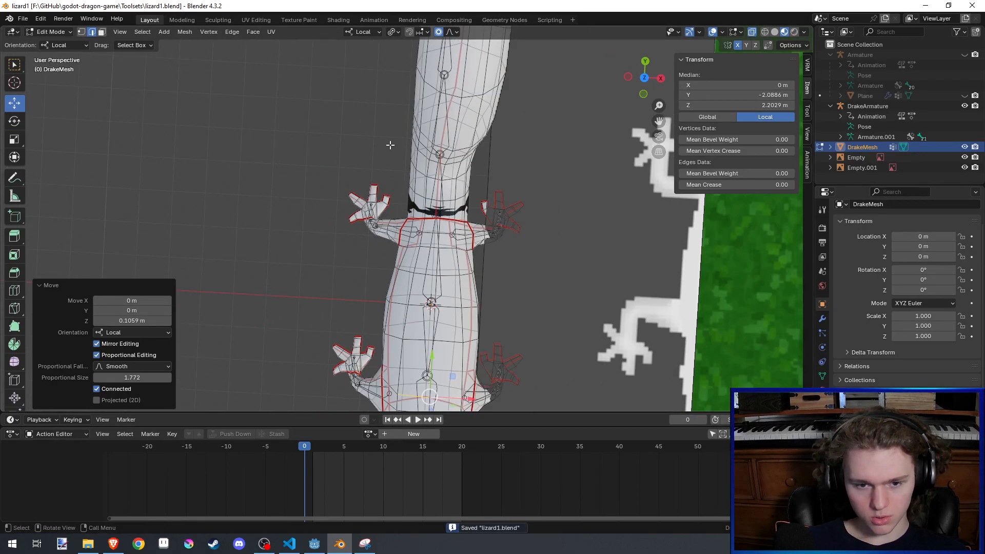
- Select the ring of faces around one front upper leg in face select mode and delete those faces
middle_click_drag(390, 145, 431, 133)
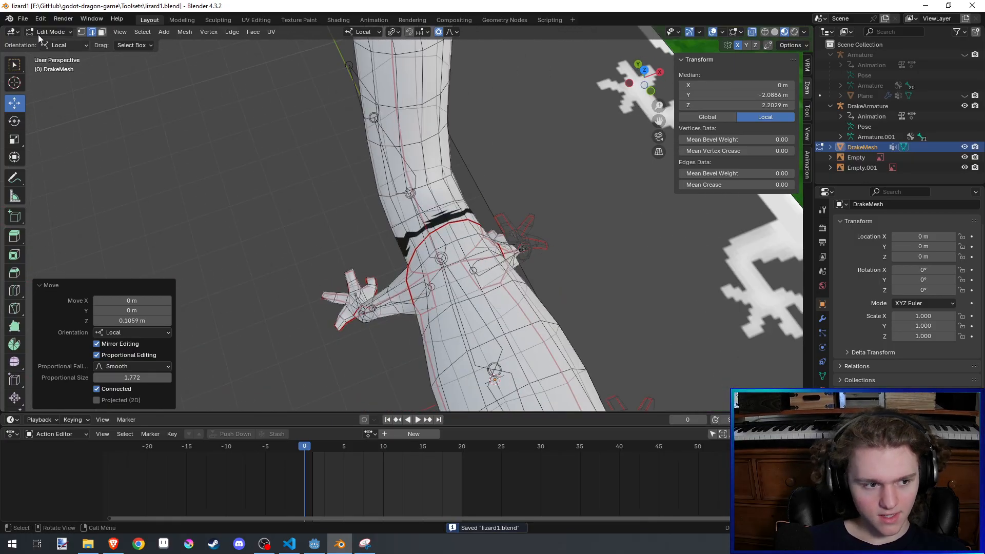
left_click(101, 32)
middle_click_drag(369, 205, 418, 194)
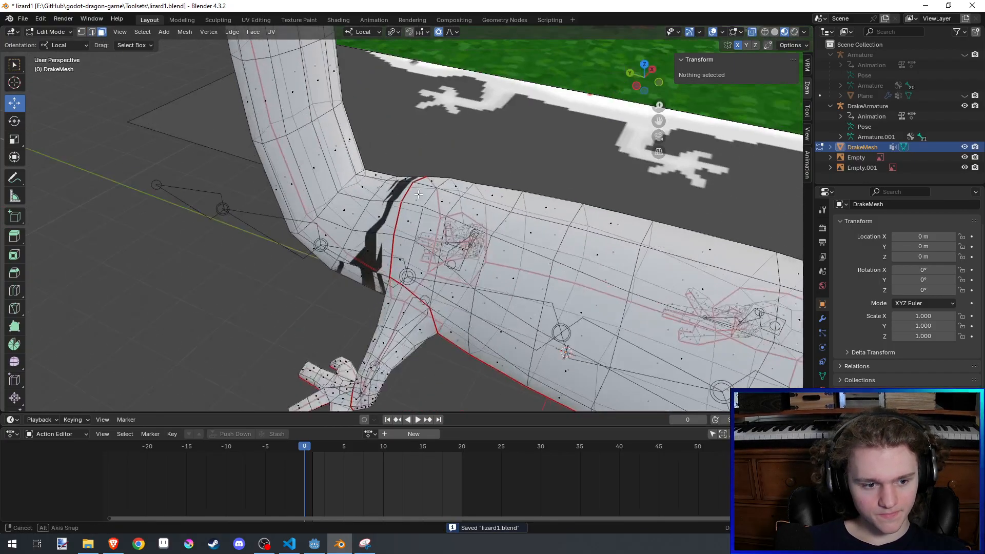
left_click(410, 318)
key("x")
left_click(405, 339)
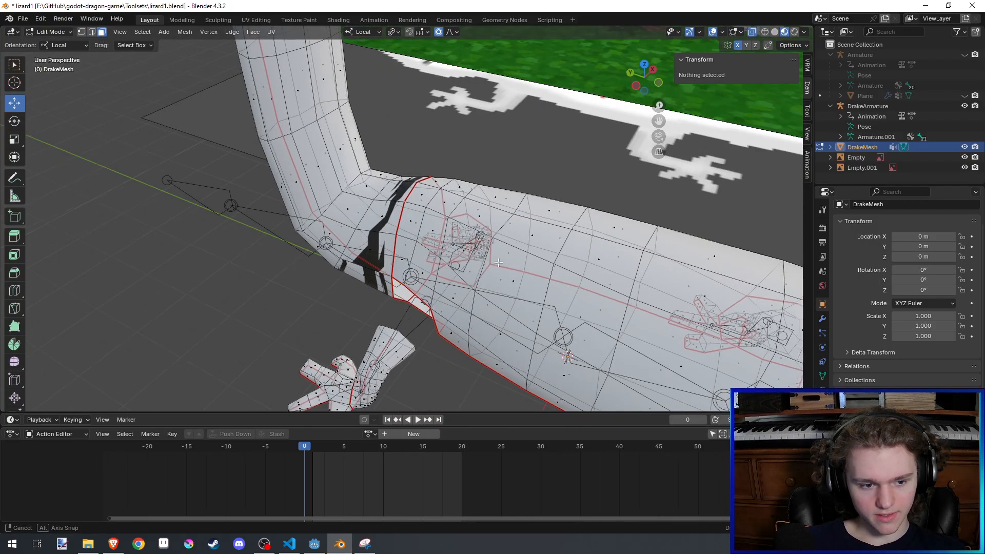
middle_click_drag(406, 339, 384, 277)
- Delete the matching ring of faces around the opposite front upper leg
left_click(491, 369, "alt")
key("ctrl+z")
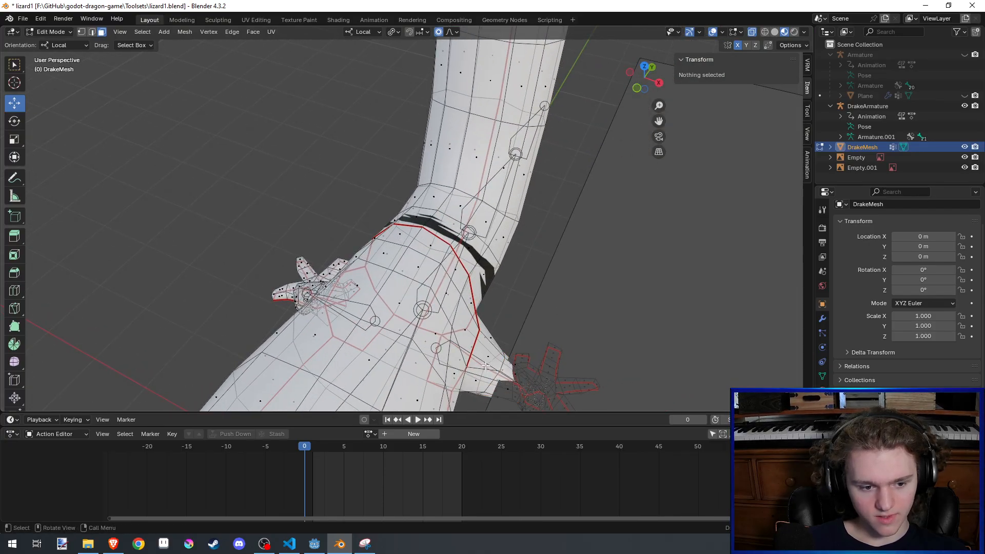
left_click(489, 351, "alt")
key("ctrl+z")
left_click(489, 350, "alt")
key("x")
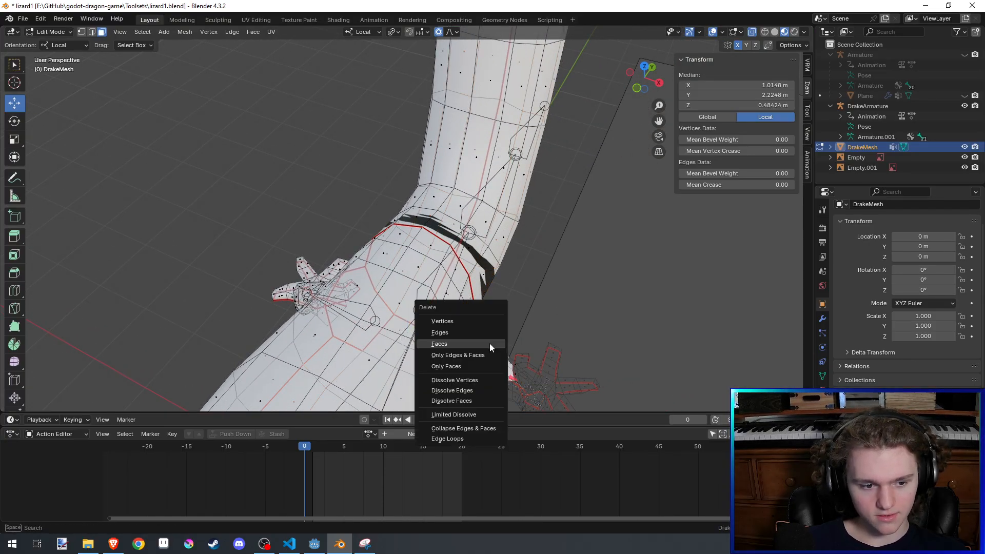
left_click(489, 344)
- Delete the ring of faces around the first hind upper leg
middle_click_drag(489, 343, 450, 261)
scroll(550, 251, "up", 2)
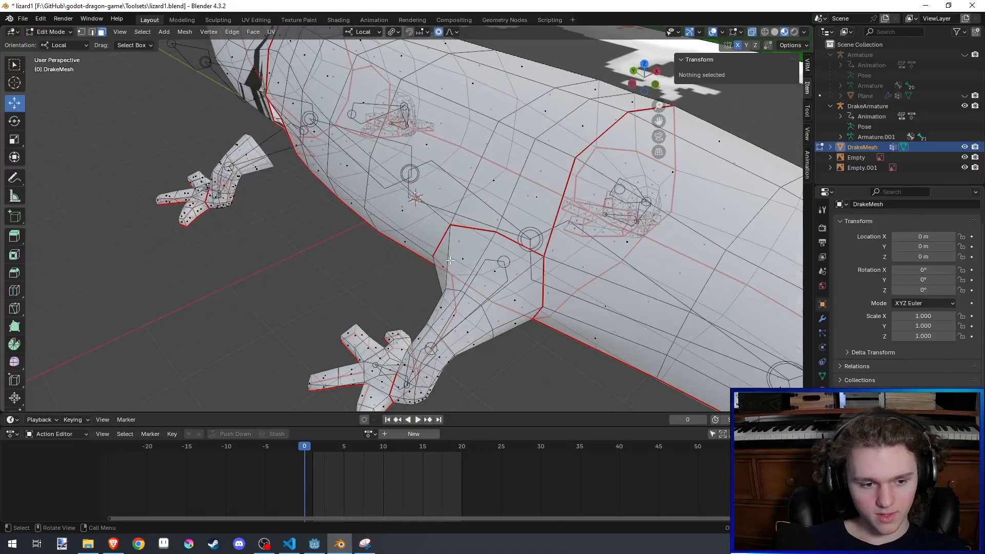
left_click(505, 287, "alt")
key("ctrl+z")
left_click(511, 285, "alt")
key("x")
left_click(511, 281)
- Delete the ring of faces around the remaining hind upper leg and save the file
middle_click_drag(511, 282, 398, 298)
left_click(452, 361, "alt")
key("x")
left_click(453, 359)
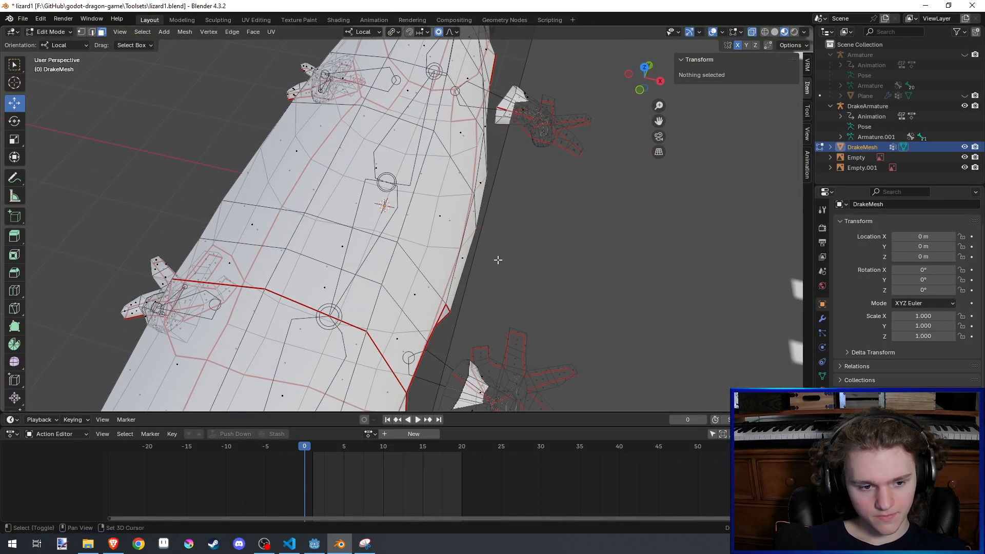
key("ctrl+s")
- Select all linked geometry of the four detached lower legs, delimited by Normal instead of Seam, delete it and save the file
left_click(519, 180)
scroll(519, 180, "down", 3)
left_click(464, 302, "shift")
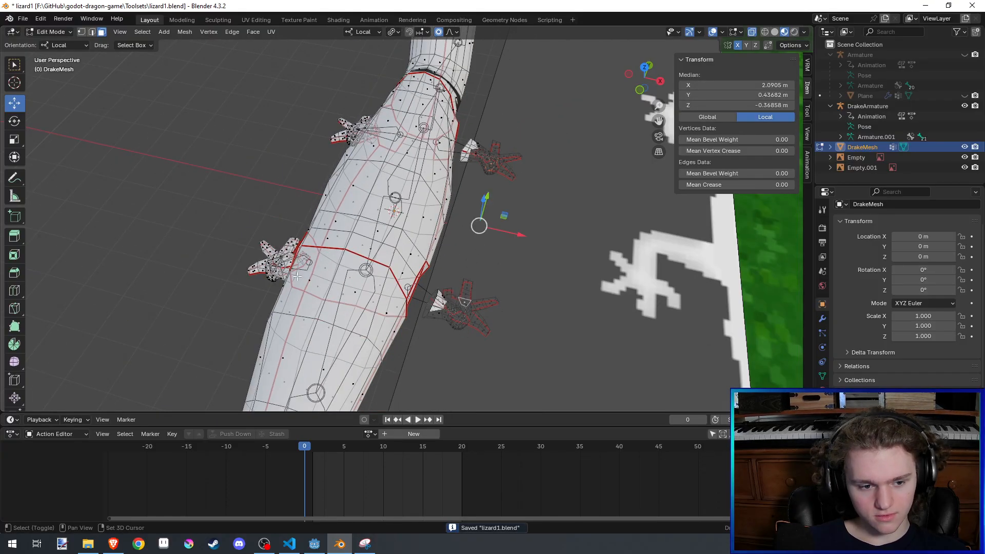
key("ctrl+l")
key("x")
left_click(336, 130)
key("ctrl+s")
key("ctrl+z")
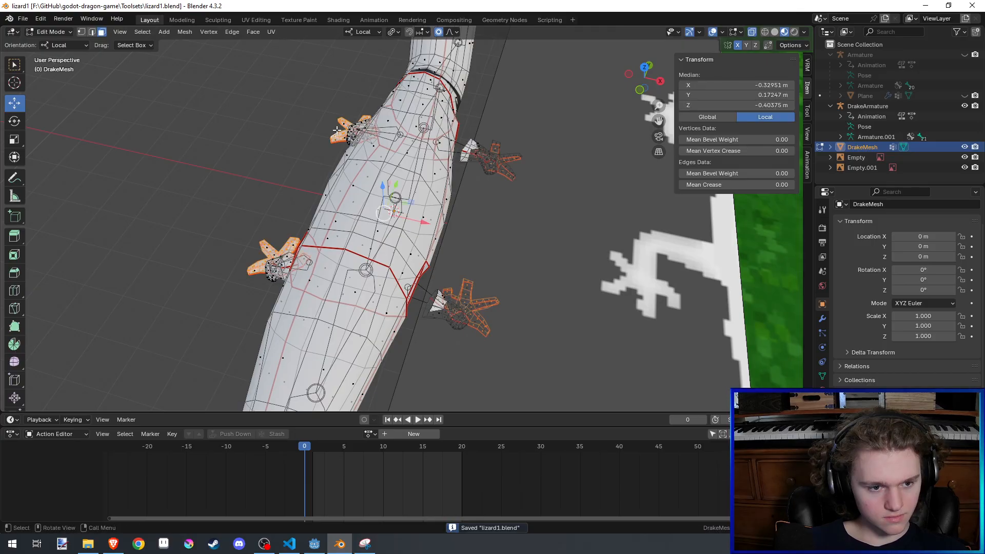
middle_click_drag(337, 130, 388, 129)
key("ctrl+l")
left_click(157, 359)
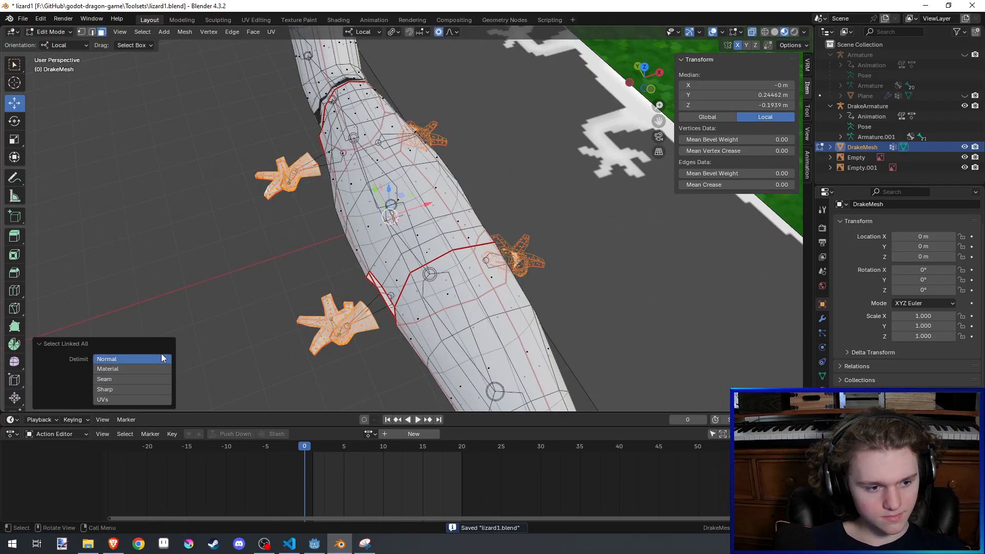
key("x")
left_click(185, 256)
key("ctrl+s")
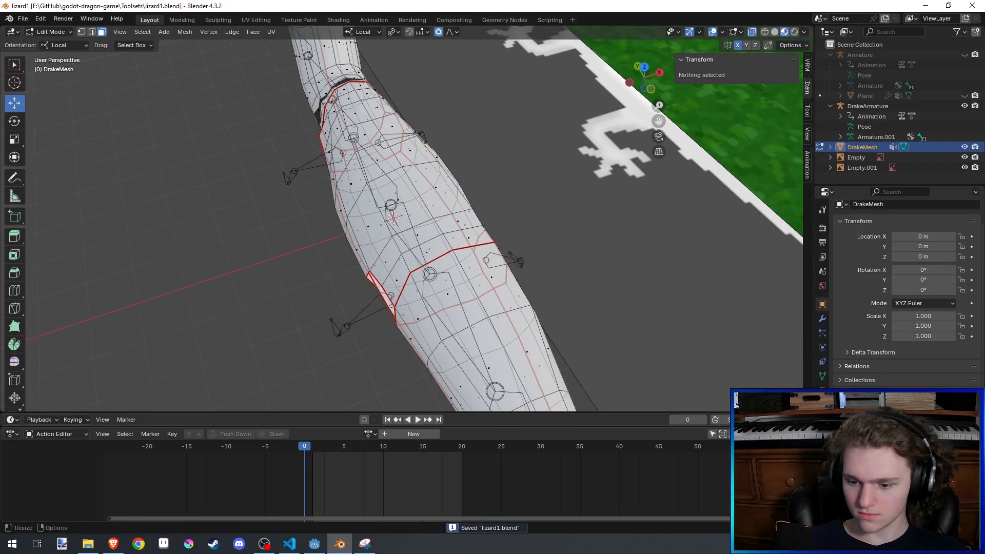
middle_click_drag(377, 272, 418, 369)
scroll(468, 328, "down", 3)
scroll(468, 328, "up", 3)
middle_click_drag(461, 307, 487, 301)
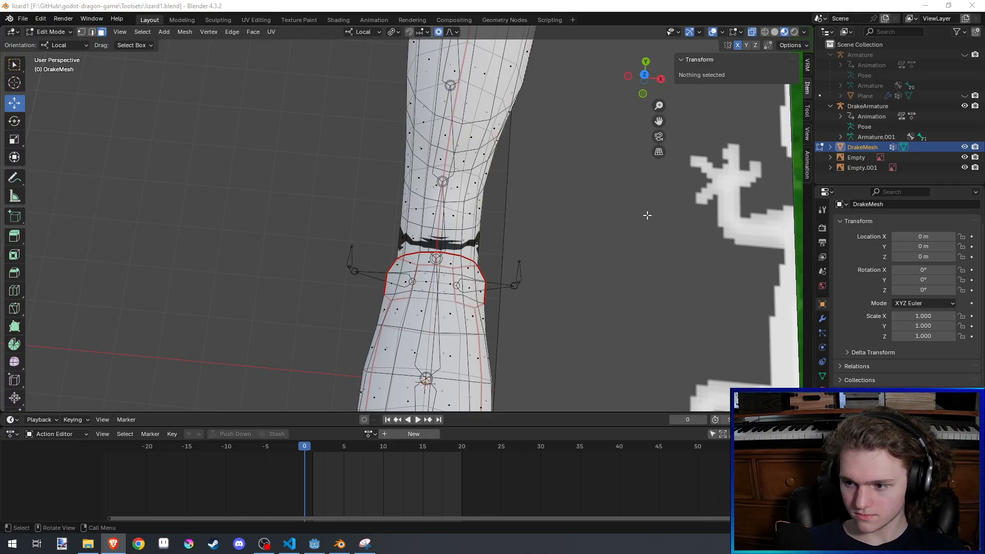
- Lower the throat edges at the seam between head and neck along local Z, using proportional editing
middle_click_drag(646, 216, 380, 123)
scroll(420, 162, "up", 2)
left_click(383, 135)
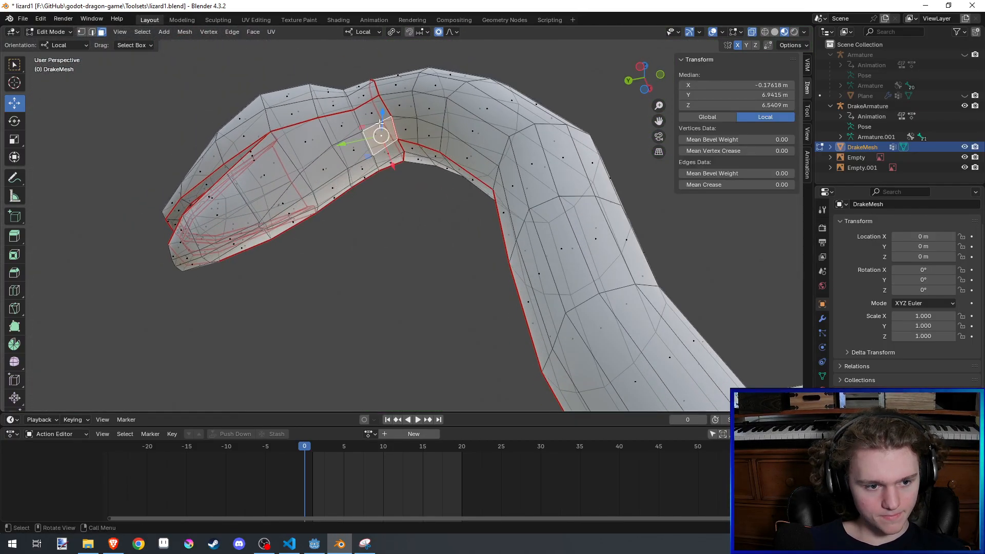
left_click(402, 150)
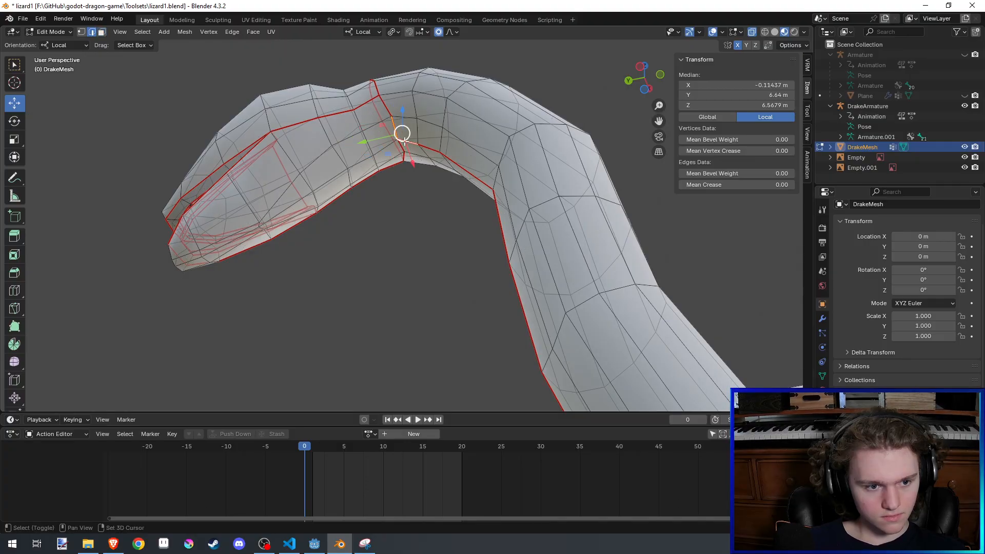
left_click(402, 150, "shift")
middle_click_drag(403, 149, 421, 163)
key("g")
key("z")
left_click(506, 141)
key("ctrl+z")
middle_click_drag(506, 142, 518, 173)
key("g")
key("z")
scroll(518, 195, "up", 5)
left_click(517, 201)
key("Tab")
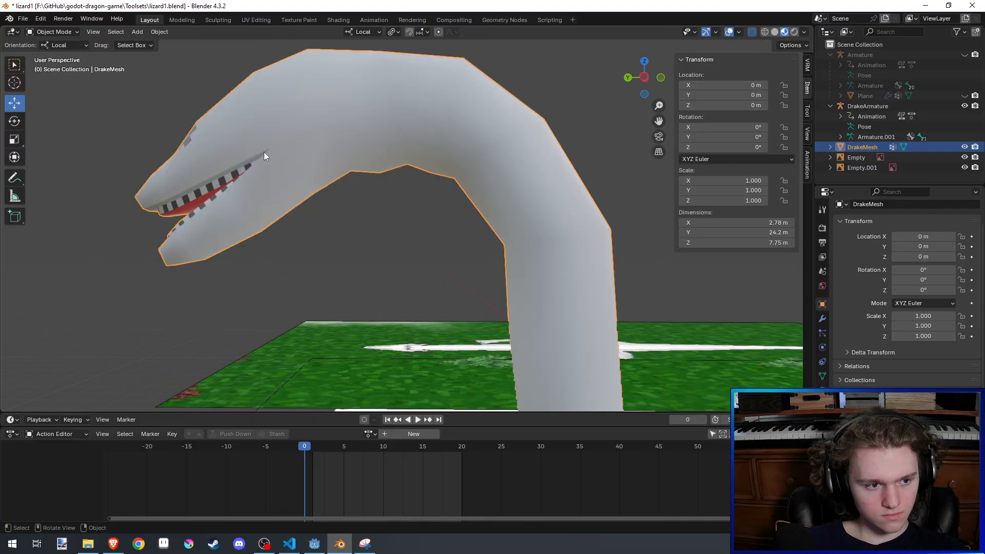
- Raise the throat's centre vertex just ahead of the head seam about 0.13 m along local Z with a 0.51 m proportional radius
key("Tab")
middle_click_drag(390, 165, 369, 135)
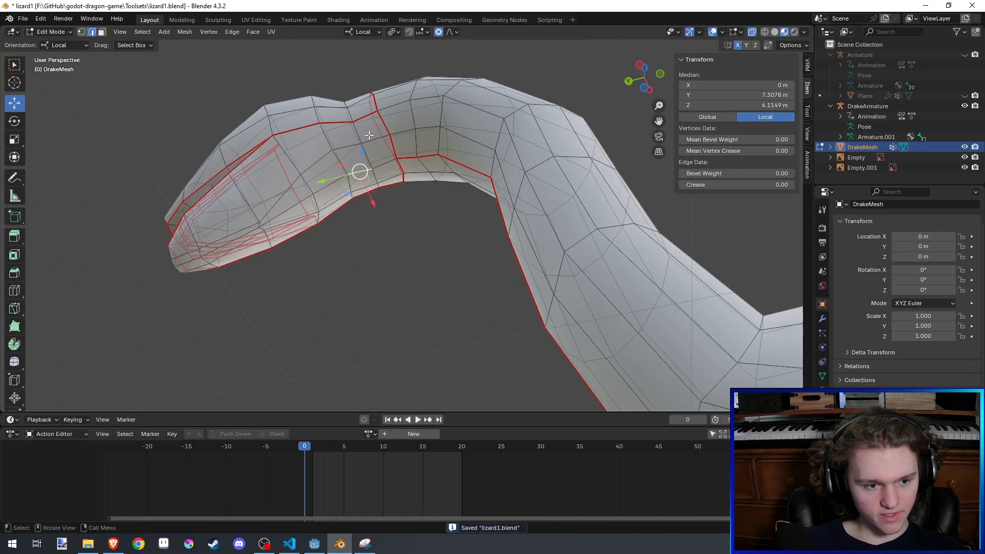
left_click(401, 174)
middle_click_drag(401, 173, 406, 220)
key("g")
key("z")
scroll(407, 221, "up", 2)
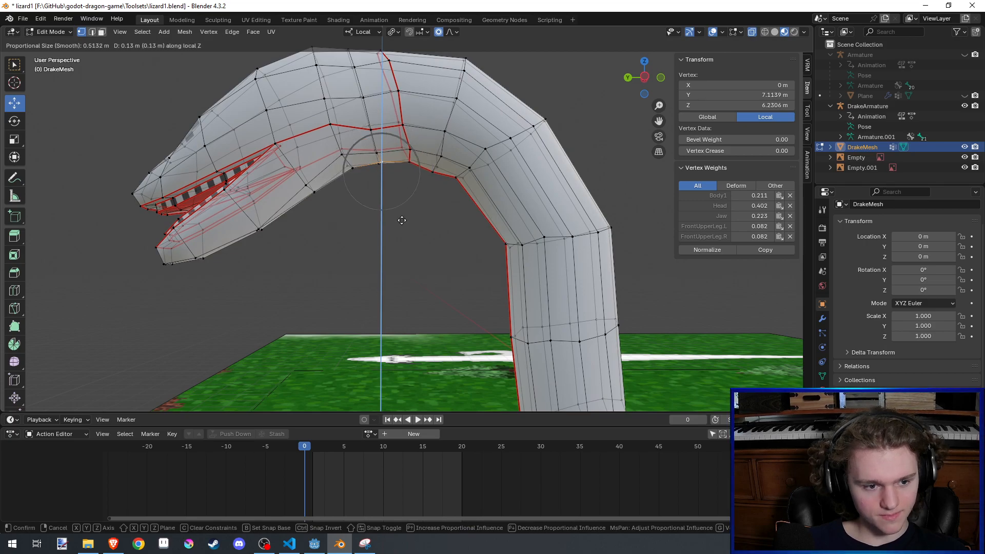
left_click(402, 219)
- Adjust the throat's centre vertex just behind the head seam along local Z and save the file
left_click(433, 175)
key("g")
key("z")
left_click(453, 191)
mouse_move(453, 191)
middle_mouse_down()
mouse_move(435, 196)
mouse_move(444, 193)
middle_mouse_up()
key("Tab")
scroll(439, 197, "down", 5)
key("ctrl+s")
middle_click_drag(501, 176, 500, 180)
scroll(500, 180, "up", 1)
key("Tab")
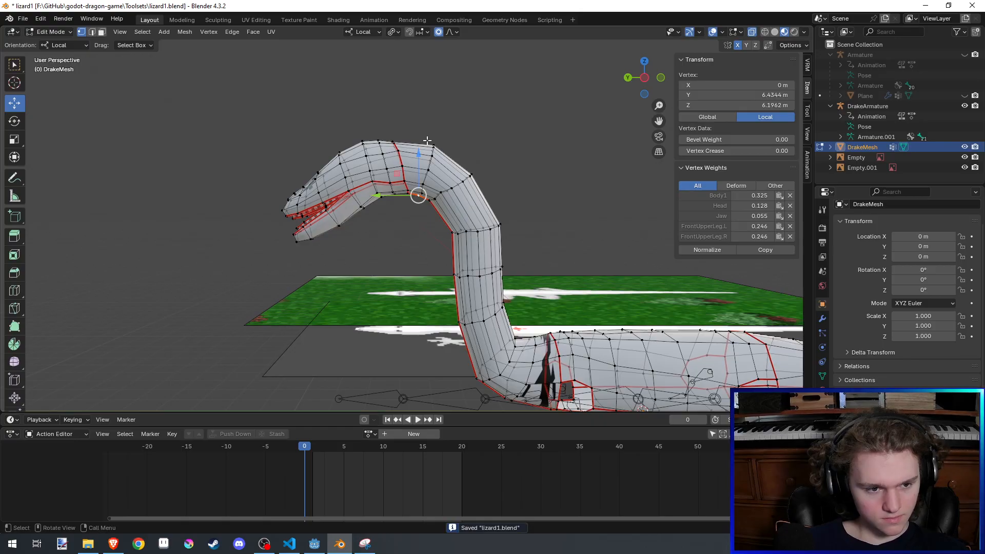
- Scale the upper neck geometry behind the head along the X axis and return to Object Mode
middle_click_drag(427, 140, 361, 295)
key("Tab")
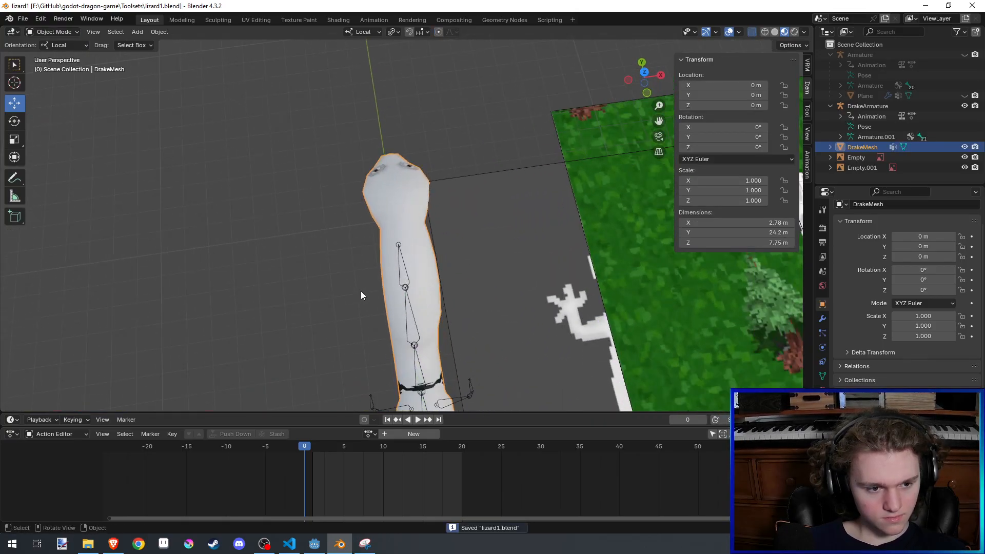
key("Tab")
mouse_move(446, 275)
middle_mouse_down()
mouse_move(493, 261)
mouse_move(450, 272)
mouse_move(451, 282)
middle_mouse_up()
left_click(454, 199, "alt")
middle_click_drag(606, 206, 593, 117)
left_click(453, 189, "alt")
key("s")
key("x")
key("x")
left_click(560, 206)
key("Tab")
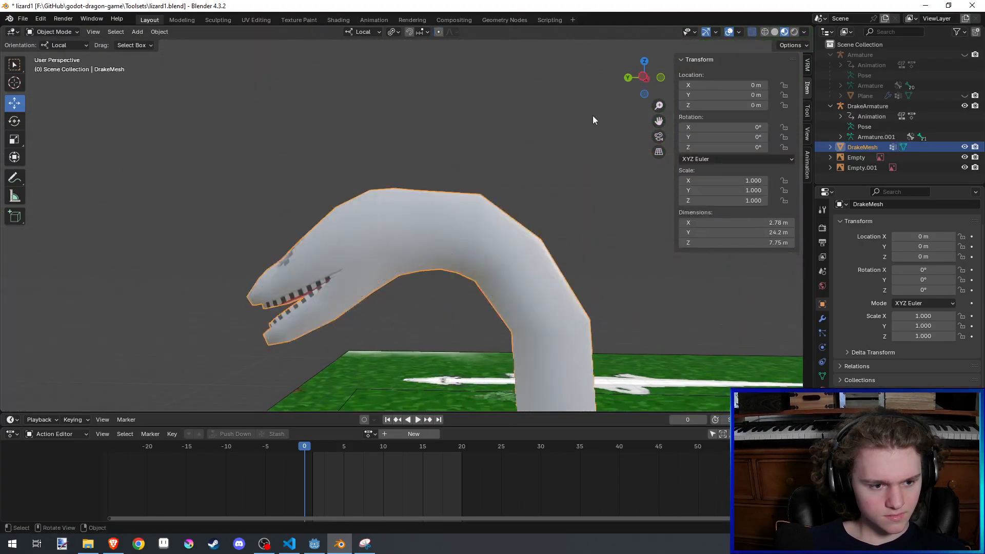
- Save the file and examine the reshaped drake from the front and the side
scroll(582, 168, "down", 3)
key("ctrl+s")
middle_click_drag(582, 169, 522, 195)
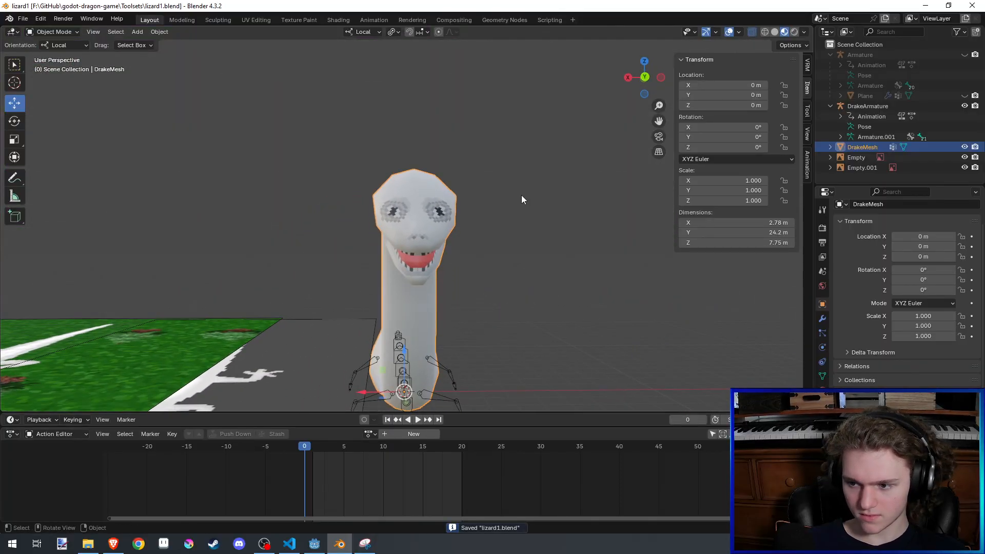
scroll(521, 195, "up", 1)
middle_click_drag(522, 196, 359, 174)
key("ctrl+s")
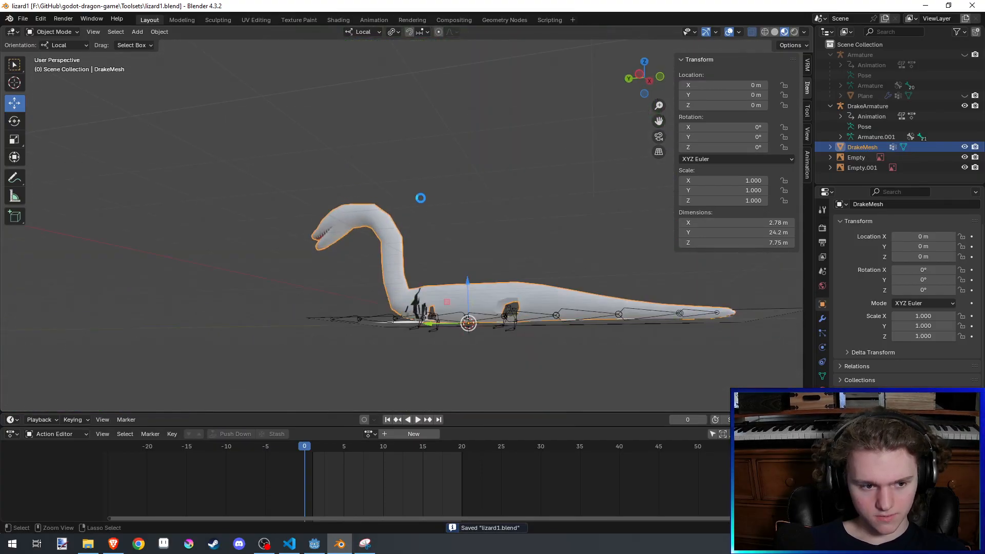
- Enter Edit Mode on the drake mesh near the base of the neck
middle_click_drag(420, 198, 373, 164, "shift")
middle_click_drag(373, 165, 471, 198)
left_click(419, 233)
scroll(441, 192, "up", 2)
left_click(458, 223)
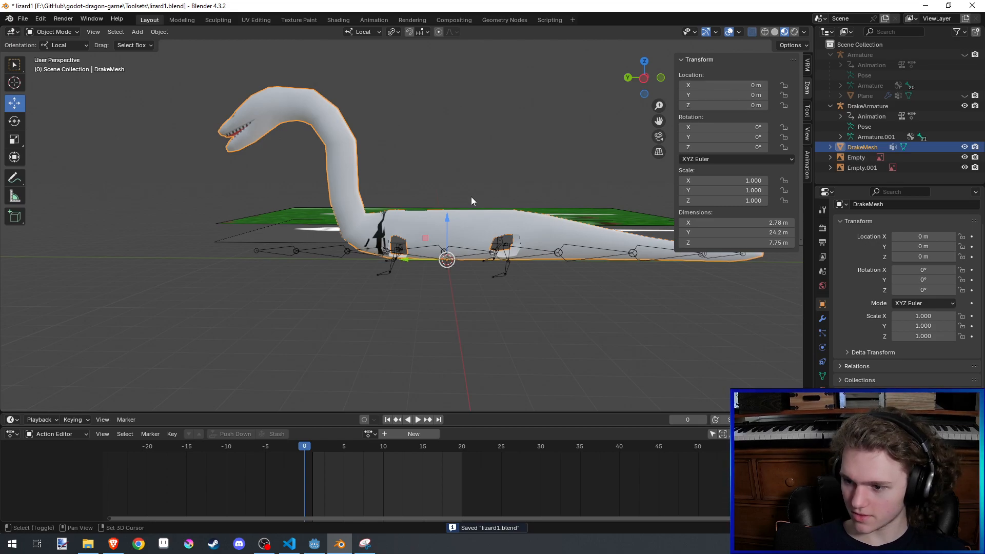
scroll(470, 202, "up", 2)
key("Tab")
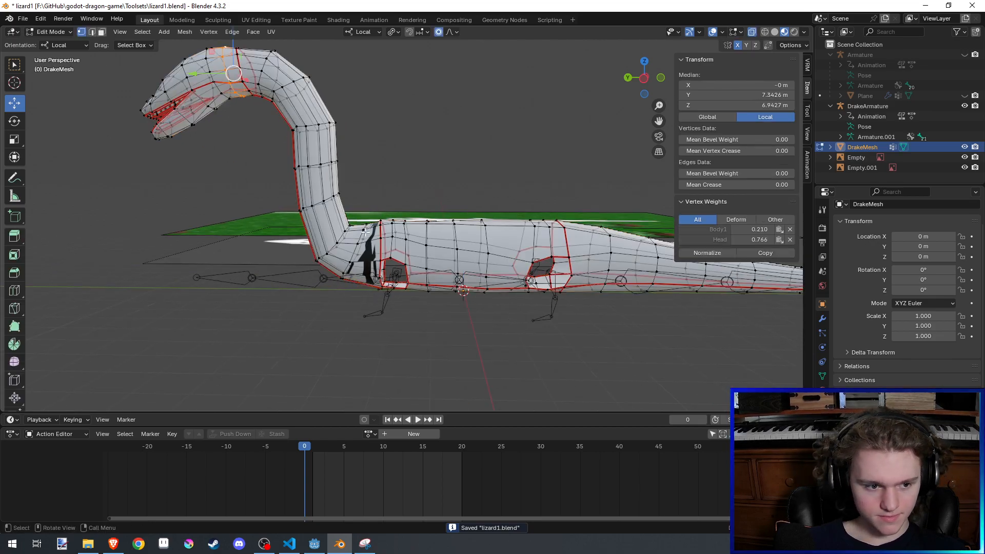
scroll(471, 205, "up", 4)
- Select the vertices where the back of the neck meets the body and move them along the X axis
middle_click_drag(474, 198, 314, 229)
left_click(395, 230)
left_click(418, 218, "shift")
left_click(546, 274, "shift")
middle_click_drag(546, 276, 441, 216)
key("g")
key("x")
key("x")
left_click(372, 129)
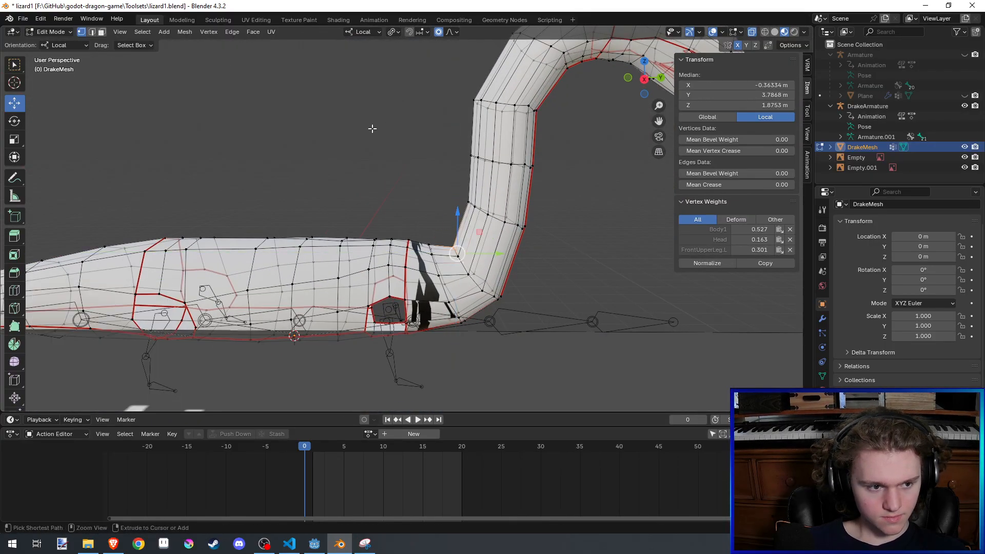
- Round the corner between the neck and the back in Sculpt Mode with the Grab brush and save the file
left_click(49, 32)
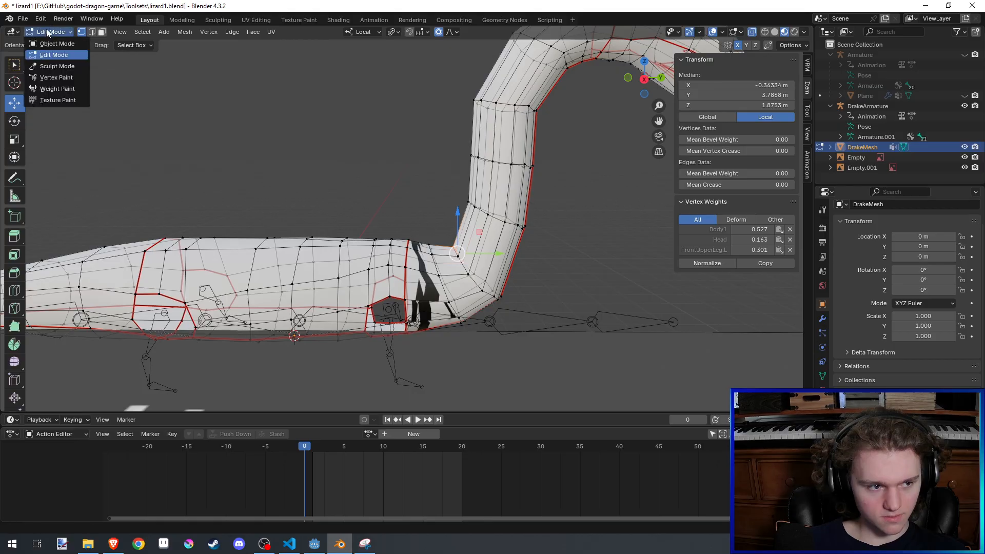
left_click(57, 66)
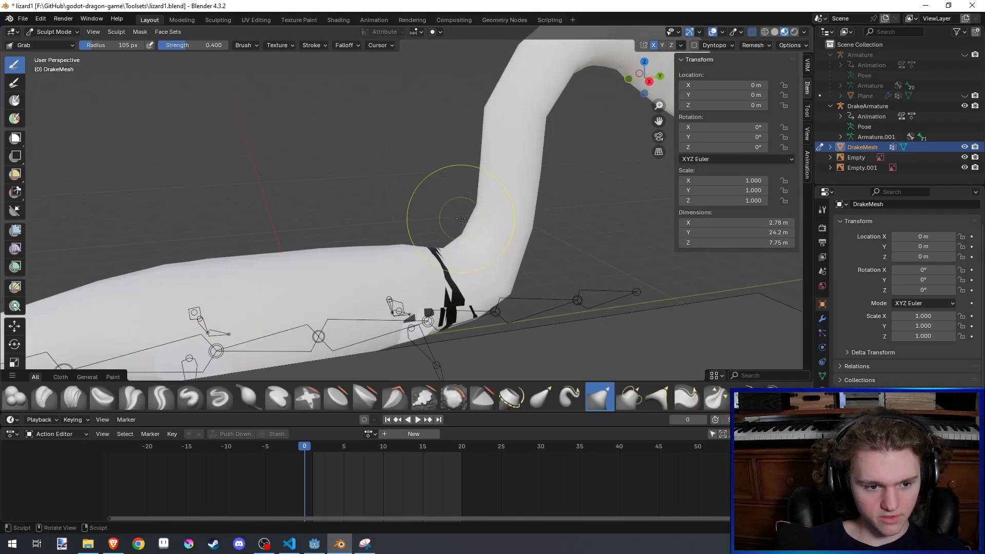
middle_click_drag(417, 253, 448, 207)
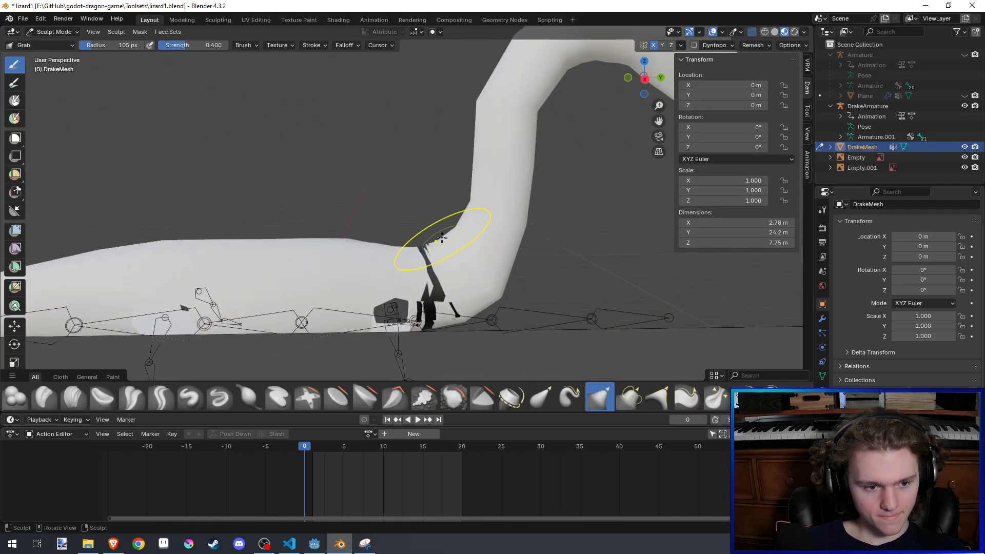
mouse_move(443, 236)
left_mouse_down()
mouse_move(375, 169)
mouse_move(402, 204)
left_mouse_up()
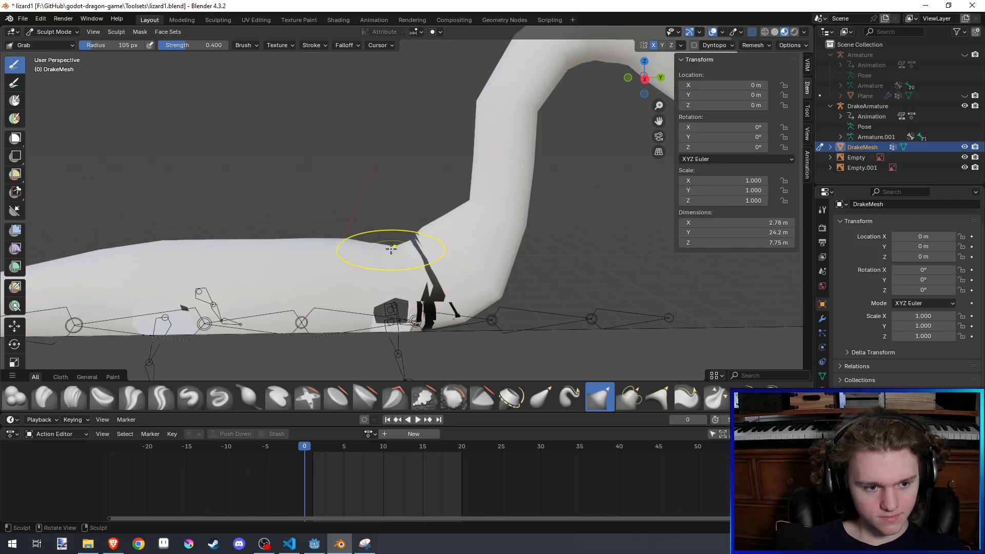
left_click_drag(391, 250, 341, 172)
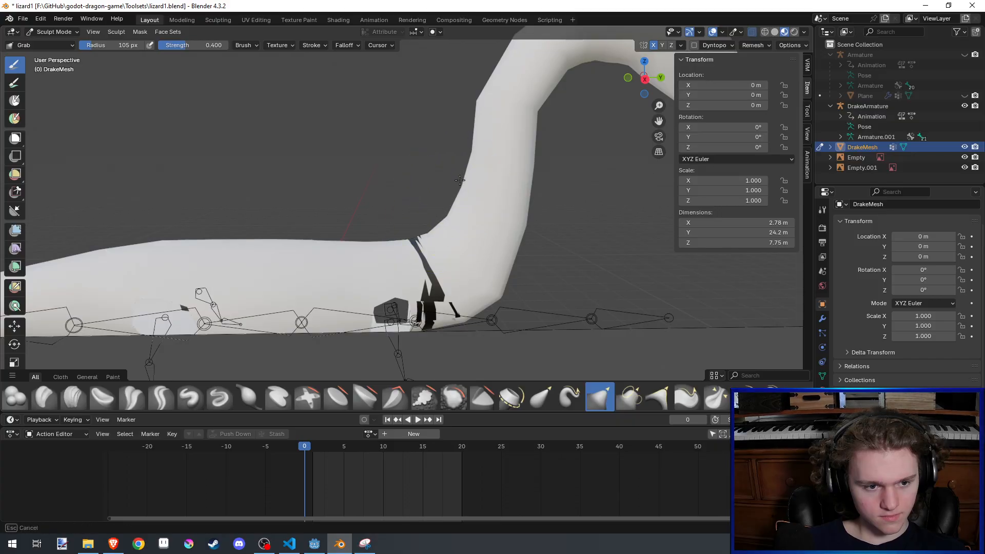
scroll(467, 184, "down", 4)
key("ctrl+s")
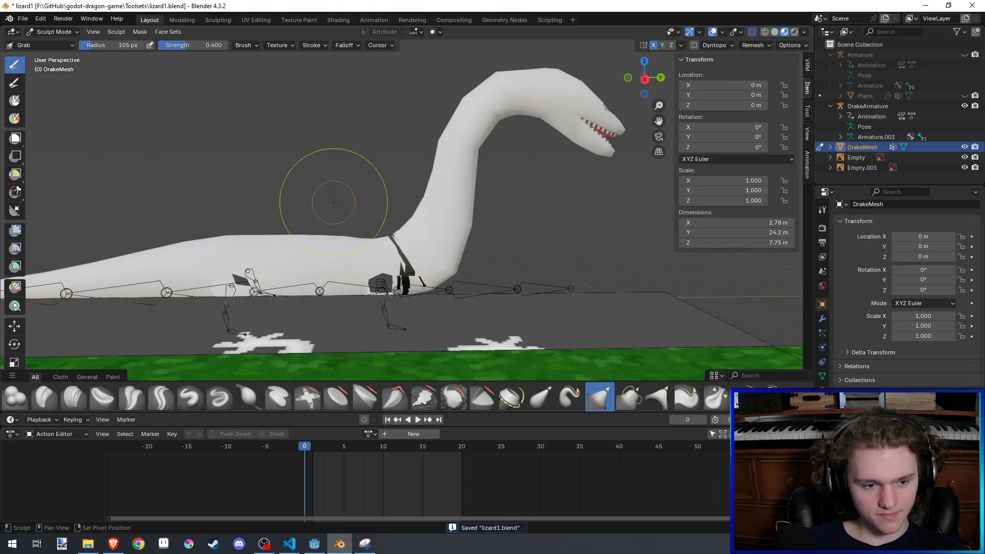
- Reshape the neck's contour, switching to the Blob brush at 0.500 strength to build up its volume
middle_click_drag(333, 202, 345, 215, "shift")
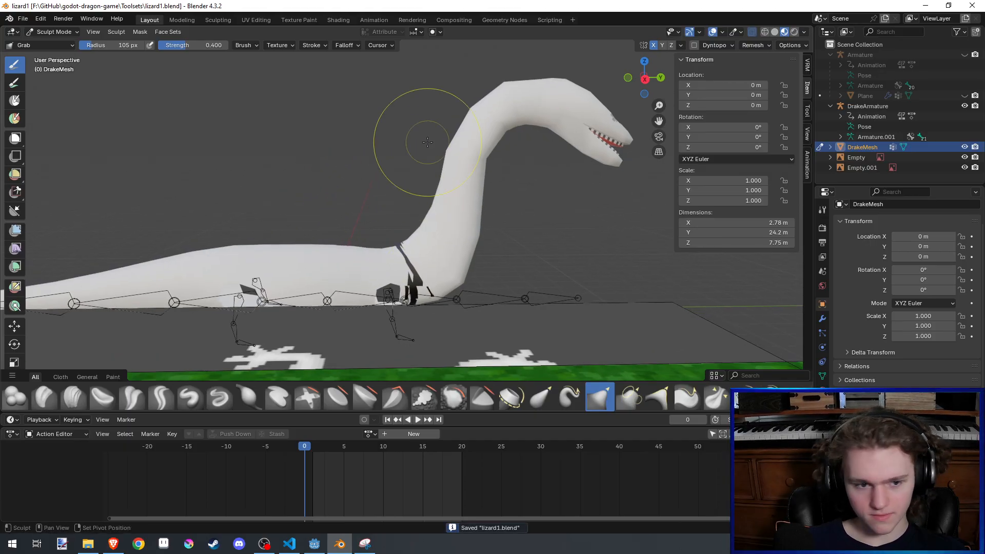
middle_click_drag(428, 142, 479, 185)
left_click(16, 397)
mouse_move(441, 225)
middle_mouse_down()
mouse_move(439, 242)
mouse_move(475, 284)
mouse_move(451, 251)
mouse_move(466, 249)
mouse_move(444, 169)
middle_mouse_up()
left_click(434, 158)
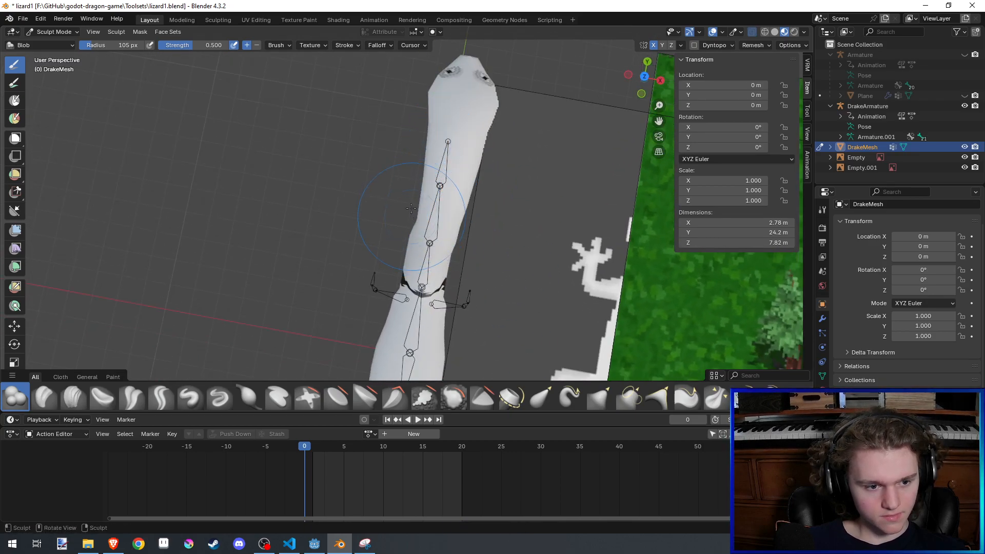
mouse_move(411, 208)
middle_mouse_down()
mouse_move(401, 263)
mouse_move(487, 165)
middle_mouse_up()
scroll(428, 172, "up", 4)
middle_click_drag(392, 160, 314, 346, "shift")
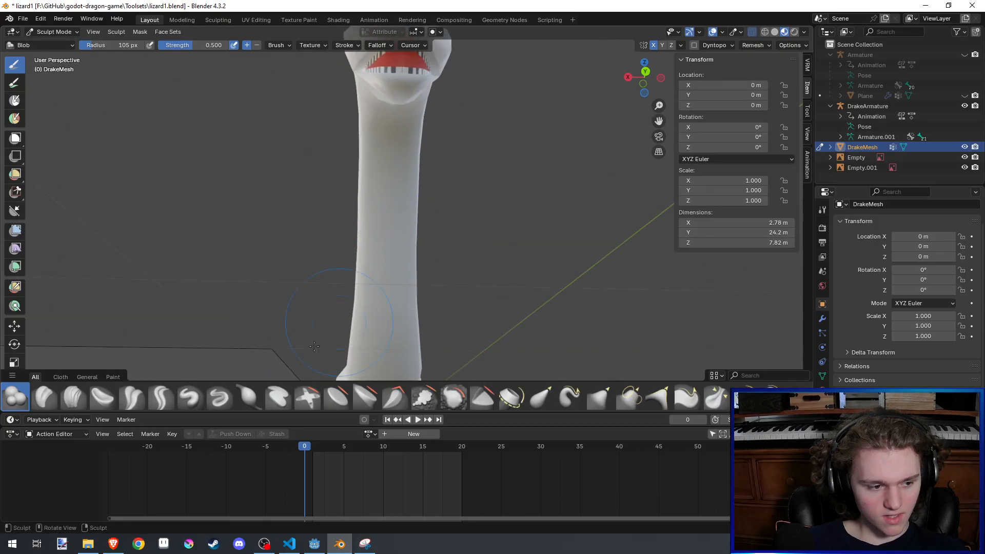
- Thicken the neck along its length with the Inflate/Deflate brush at 1.000 strength and save the file
left_click(257, 402)
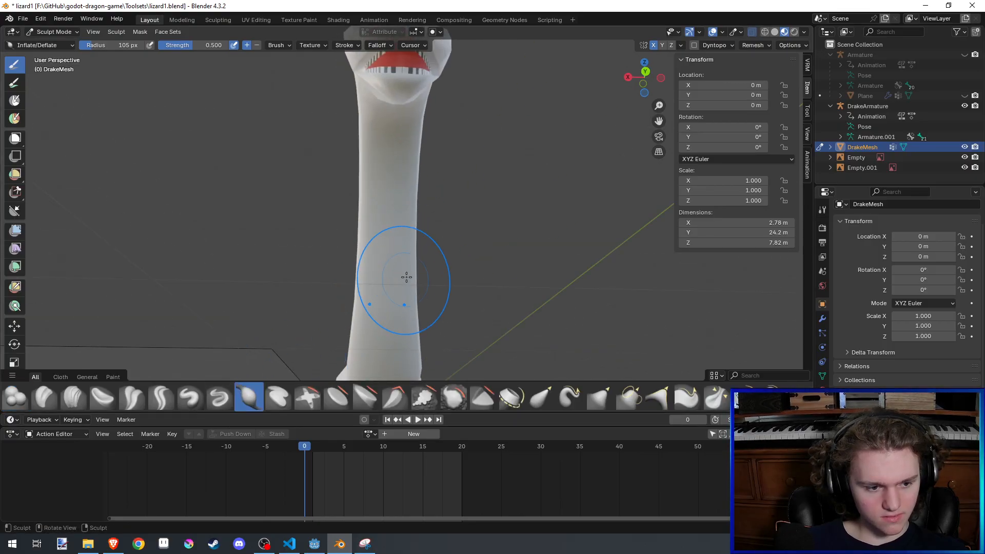
middle_click_drag(402, 279, 474, 267)
key("shift+f")
left_click(474, 268)
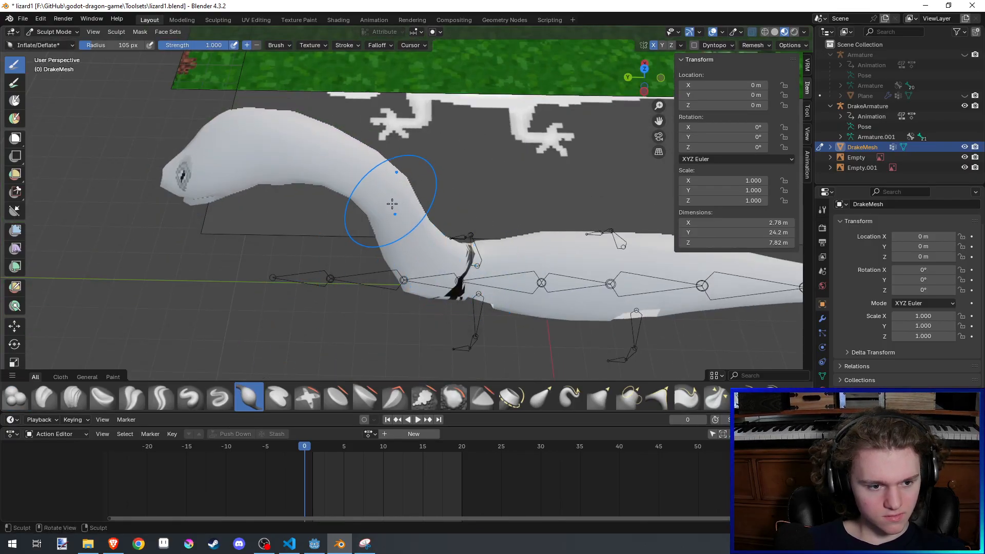
middle_click_drag(391, 205, 397, 228)
left_click_drag(343, 132, 392, 164)
mouse_move(440, 250)
middle_mouse_down()
mouse_move(463, 130)
mouse_move(473, 181)
middle_mouse_up()
mouse_move(420, 221)
middle_mouse_down()
mouse_move(413, 250)
mouse_move(400, 206)
mouse_move(348, 154)
middle_mouse_up()
key("ctrl+s")
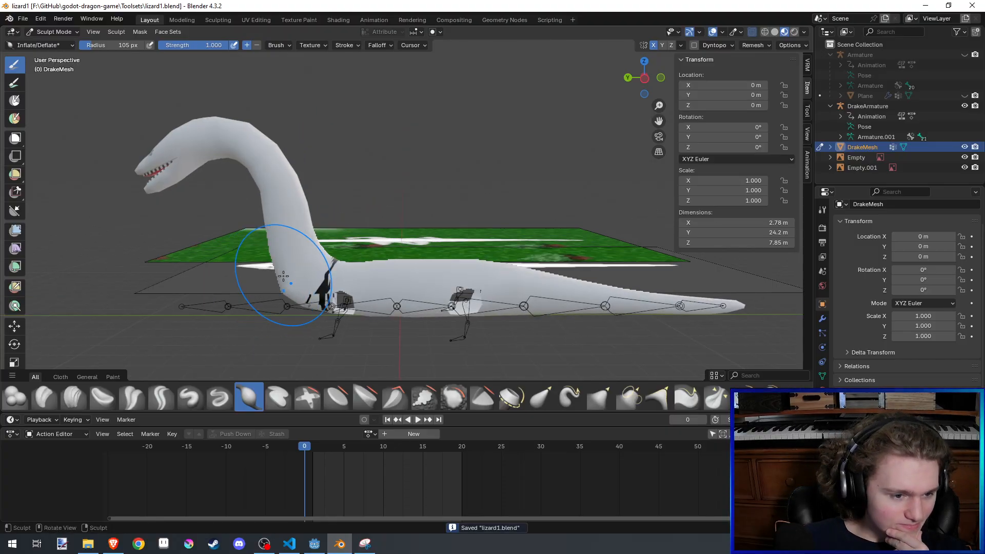
- Nudge the back just behind the neck base with the Elastic Grab brush and save the file
left_click(539, 398)
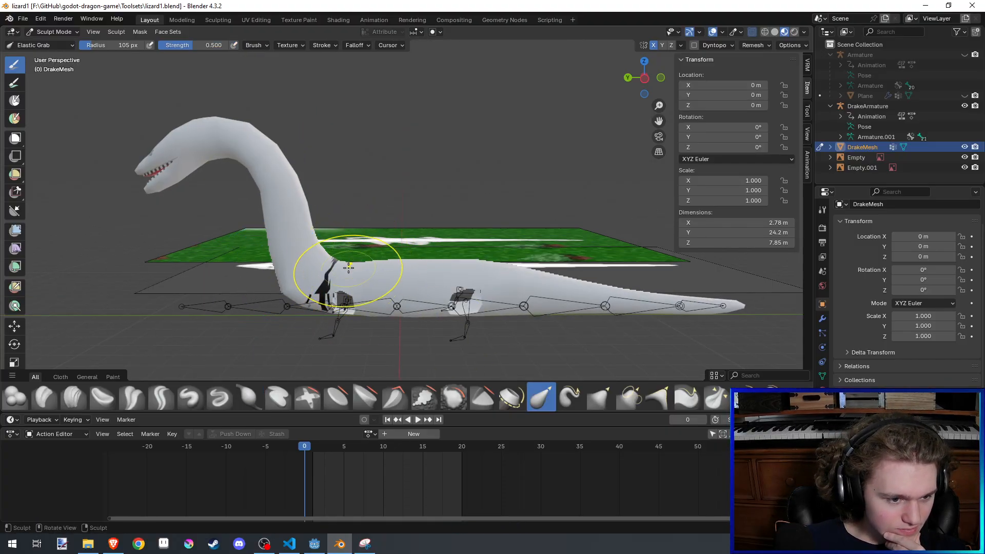
left_click_drag(348, 245, 350, 238)
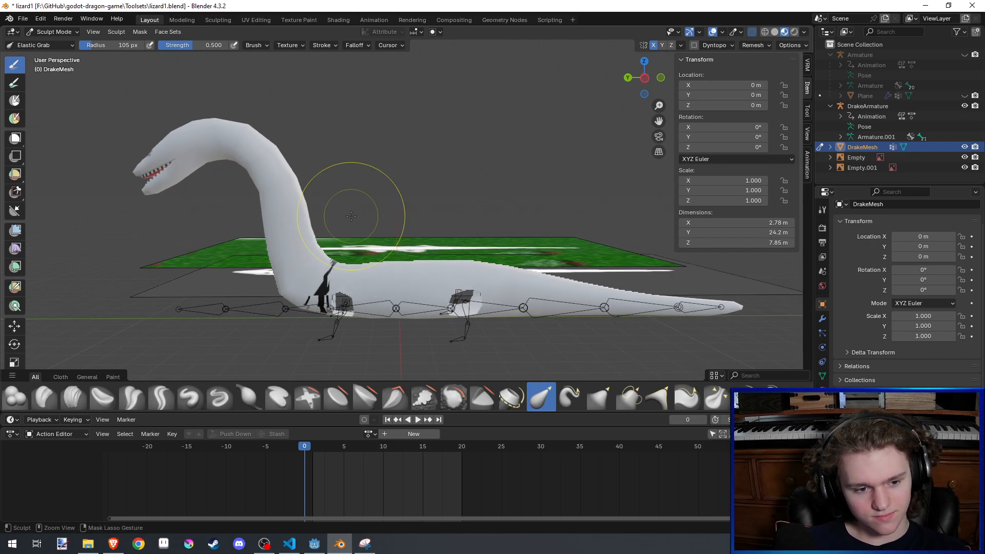
key("ctrl+s")
middle_click_drag(353, 218, 397, 165, "shift")
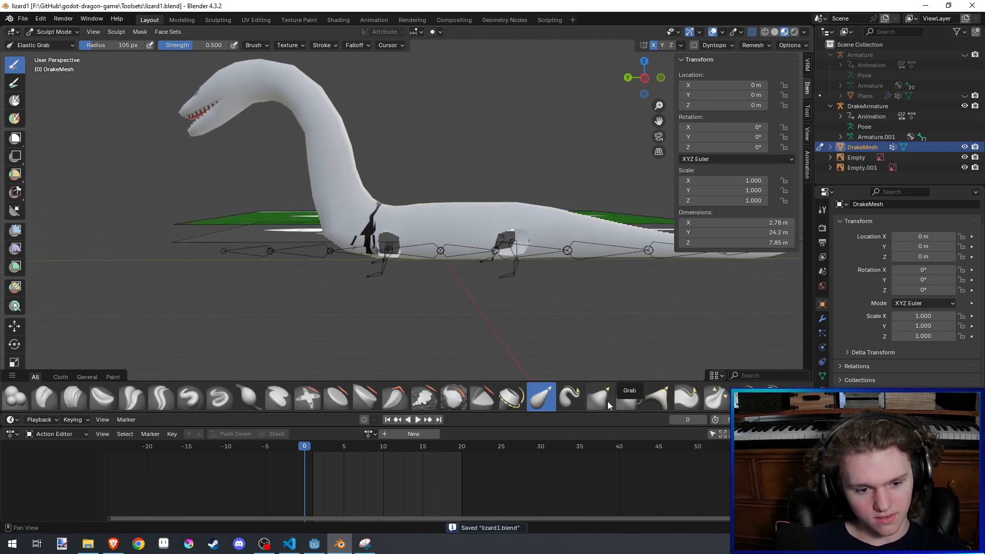
- Try to reshape the junction of neck and back with the Grab brush at a 149 px radius
left_click(606, 401)
scroll(431, 258, "up", 3)
scroll(367, 209, "down", 2)
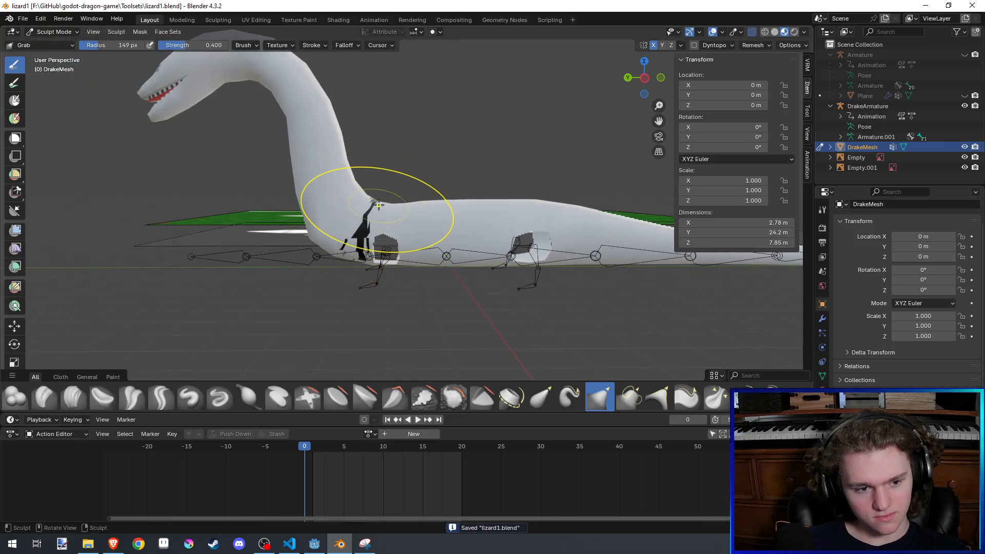
mouse_move(379, 204)
left_mouse_down()
mouse_move(418, 163)
mouse_move(385, 175)
mouse_move(409, 159)
mouse_move(413, 137)
mouse_move(381, 196)
mouse_move(416, 118)
left_mouse_up()
key("ctrl+z")
- Enlarge the Grab brush radius to 220 px, undo the trial strokes at the neck base and save the file
key("f")
left_click(416, 189)
key("ctrl+z")
key("ctrl+z")
key("ctrl+s")
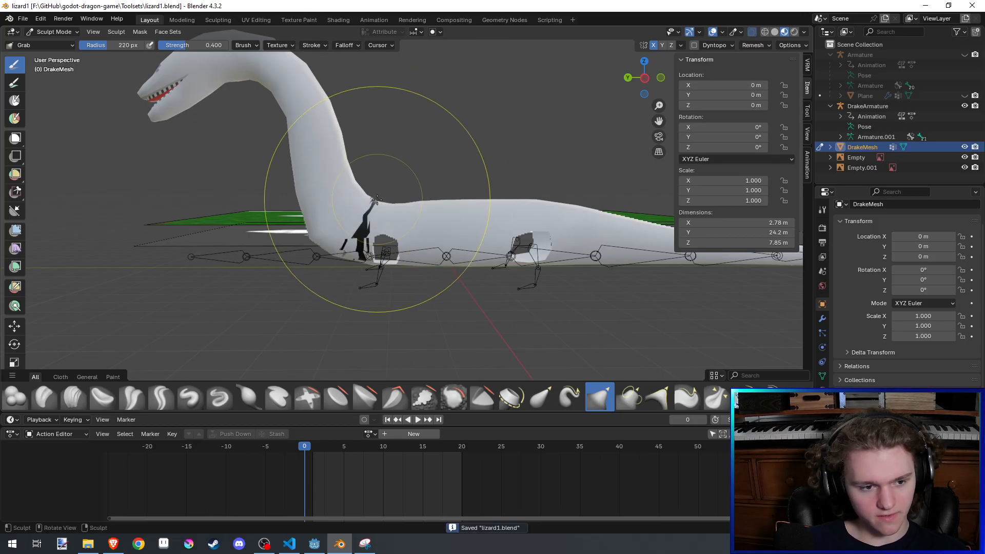
mouse_move(359, 189)
left_mouse_down()
mouse_move(427, 90)
mouse_move(414, 123)
left_mouse_up()
key("ctrl+z")
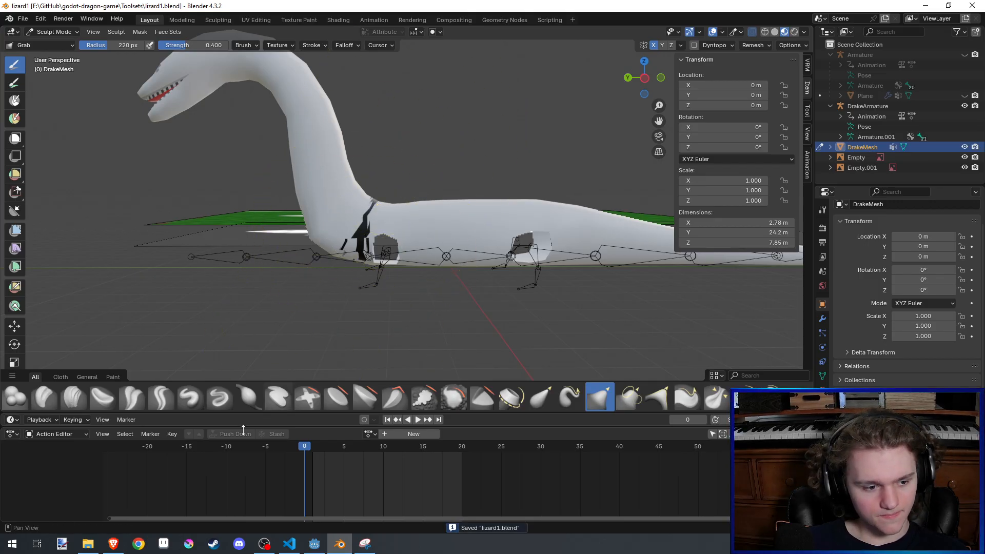
- Build up the shoulders and front of the back with the Blob brush at a 220 px radius
left_click(17, 399)
middle_click_drag(410, 128, 402, 165)
left_click_drag(402, 165, 402, 170)
middle_click_drag(391, 167, 464, 191)
left_click_drag(464, 191, 467, 191)
left_click_drag(468, 190, 431, 174)
middle_click_drag(431, 174, 380, 195)
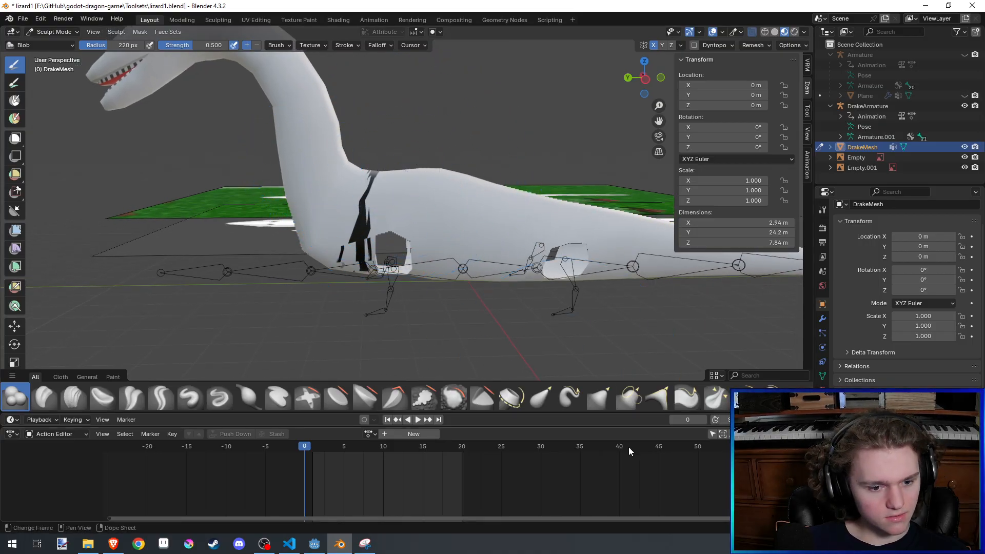
- Adjust the top of the shoulders behind the neck with the Grab brush and set the Smooth brush's strength to 0.139
left_click(599, 397)
left_click_drag(356, 170, 367, 180)
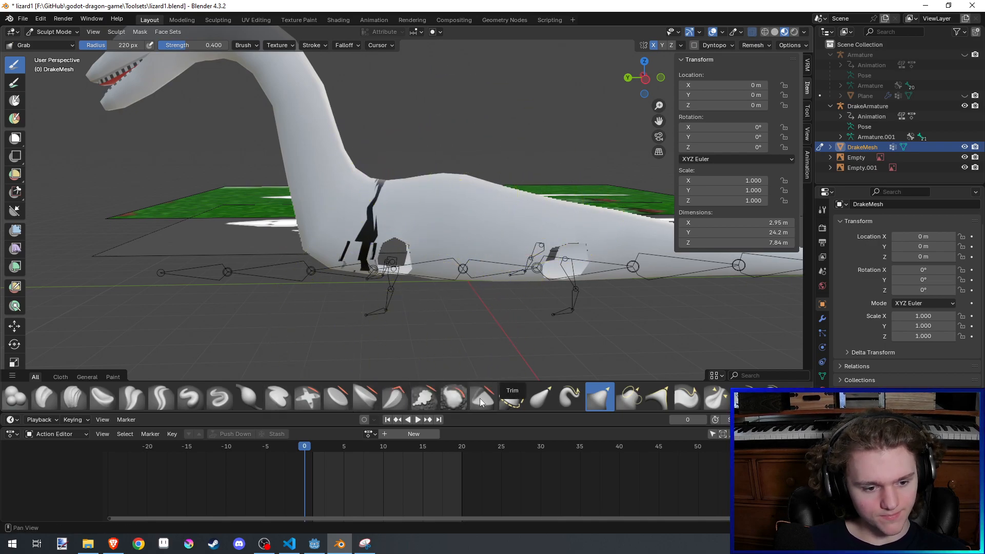
left_click(454, 398)
key("shift+f")
left_click(480, 345)
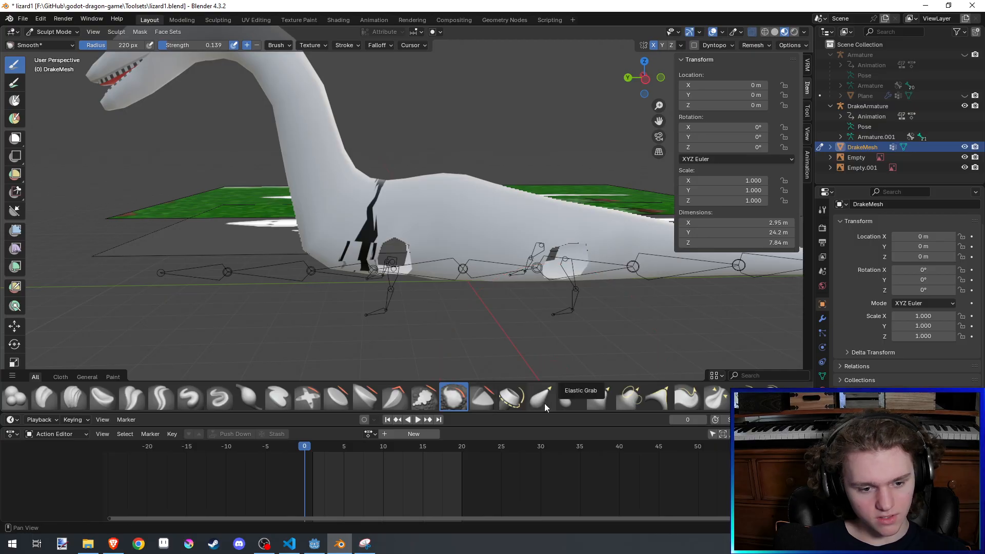
- Lower the hump of the back behind the shoulders with the Grab brush
left_click(599, 398)
middle_click_drag(477, 178, 477, 185, "shift")
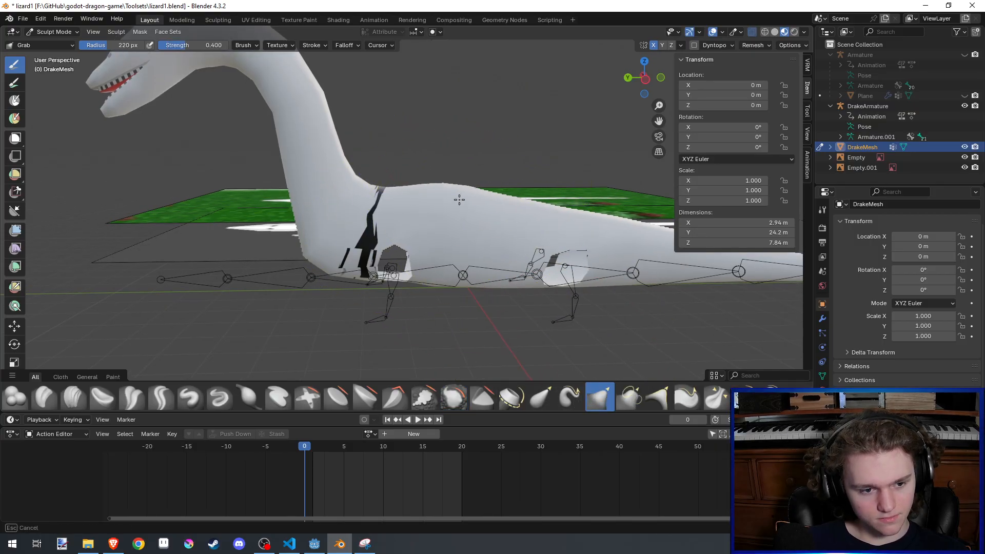
middle_click_drag(516, 217, 473, 218)
mouse_move(473, 217)
left_mouse_down()
mouse_move(456, 208)
mouse_move(385, 226)
mouse_move(451, 212)
mouse_move(452, 200)
left_mouse_up()
- Fill out the shoulder area behind the neck with the Blob brush and save the file
left_click(15, 397)
key("ctrl+s")
middle_click_drag(452, 199, 427, 206)
scroll(455, 197, "down", 3)
scroll(454, 197, "up", 1)
left_click_drag(428, 205, 424, 207)
middle_click_drag(421, 207, 454, 213)
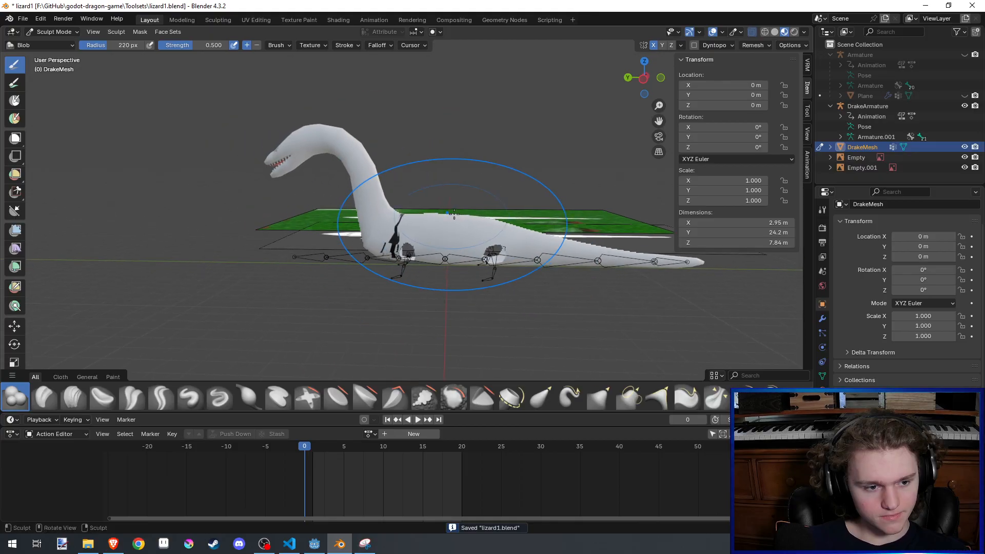
scroll(363, 261, "up", 3)
key("ctrl+s")
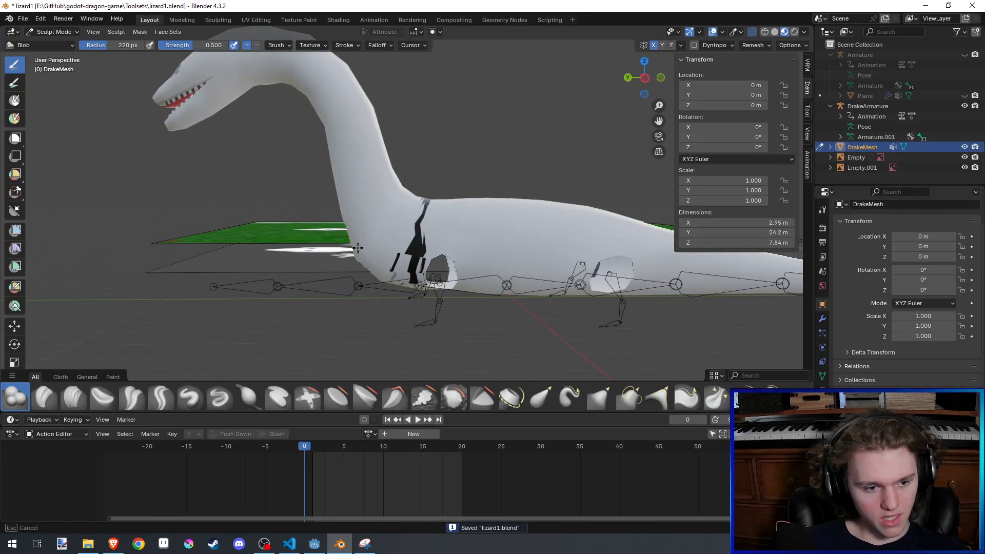
- Blend the rear of the neck base into the back with the Blob brush and save the file
mouse_move(398, 201)
middle_mouse_down()
mouse_move(508, 78)
mouse_move(451, 174)
mouse_move(404, 200)
middle_mouse_up()
scroll(483, 150, "down", 4)
key("ctrl+s")
scroll(404, 200, "up", 2)
- Reduce the Blob brush radius to 72 px, fill out the sides of the upper neck behind the head and save
mouse_move(392, 207)
left_mouse_down()
mouse_move(391, 121)
mouse_move(396, 175)
left_mouse_up()
mouse_move(348, 140)
left_mouse_down()
mouse_move(347, 154)
mouse_move(308, 148)
left_mouse_up()
mouse_move(367, 166)
middle_mouse_down()
mouse_move(402, 241)
mouse_move(390, 272)
mouse_move(304, 202)
middle_mouse_up()
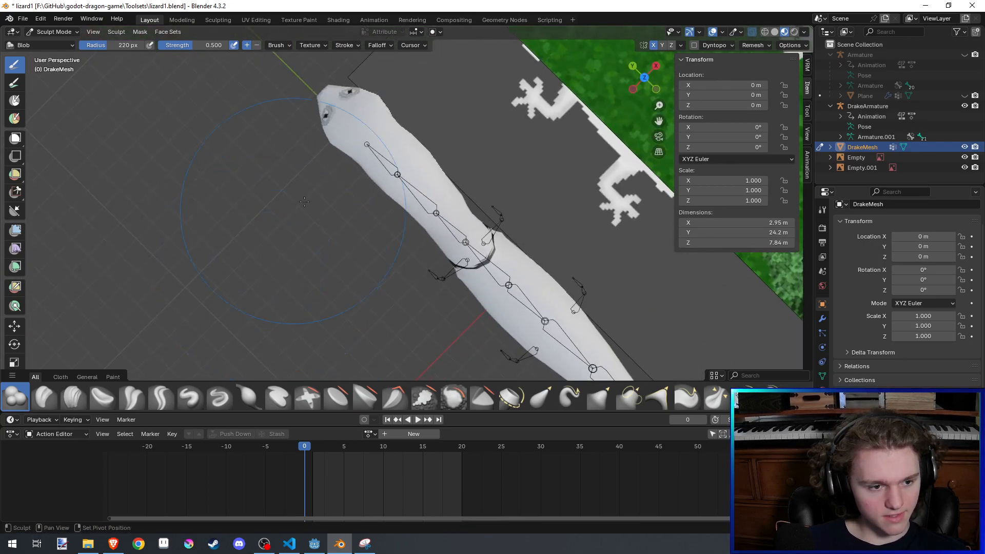
key("f")
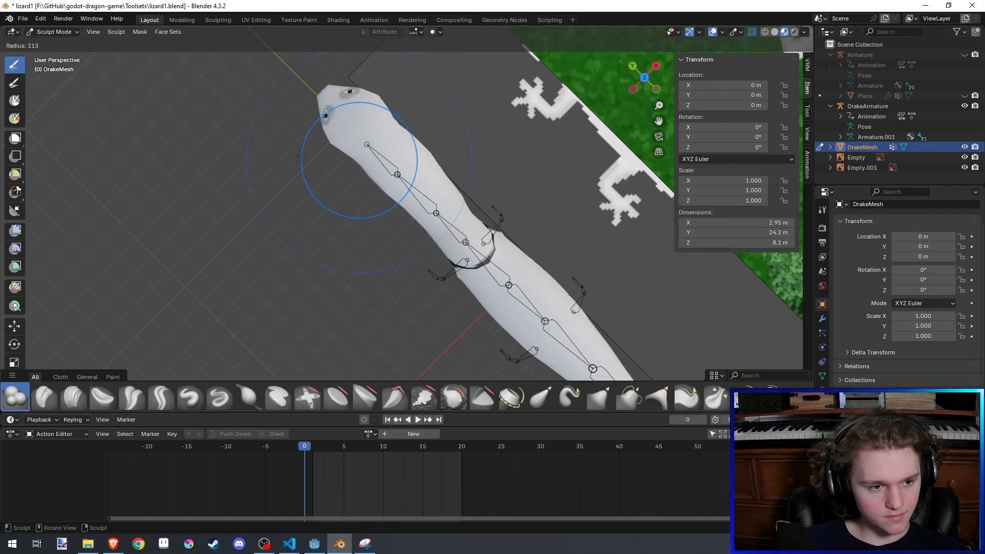
left_click(353, 158)
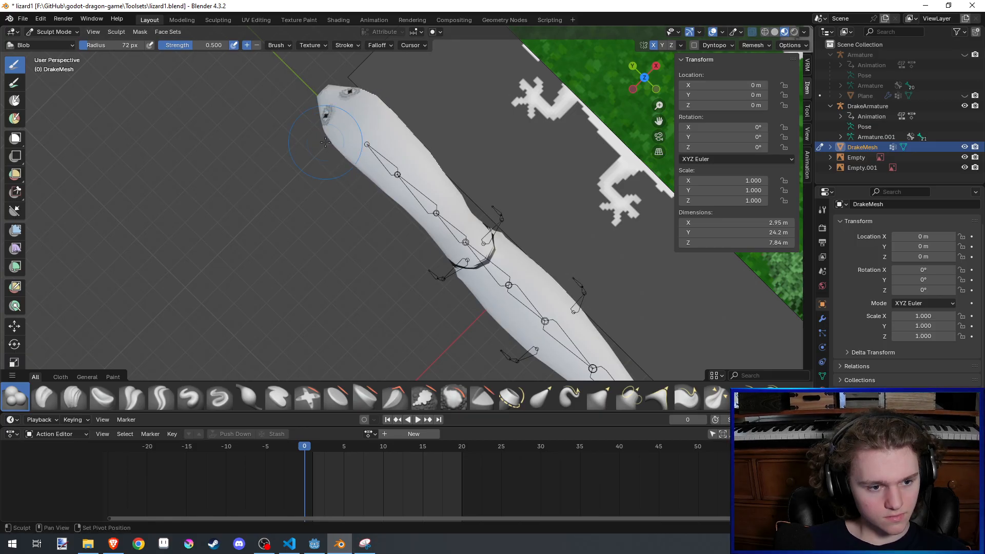
middle_click_drag(325, 142, 334, 158)
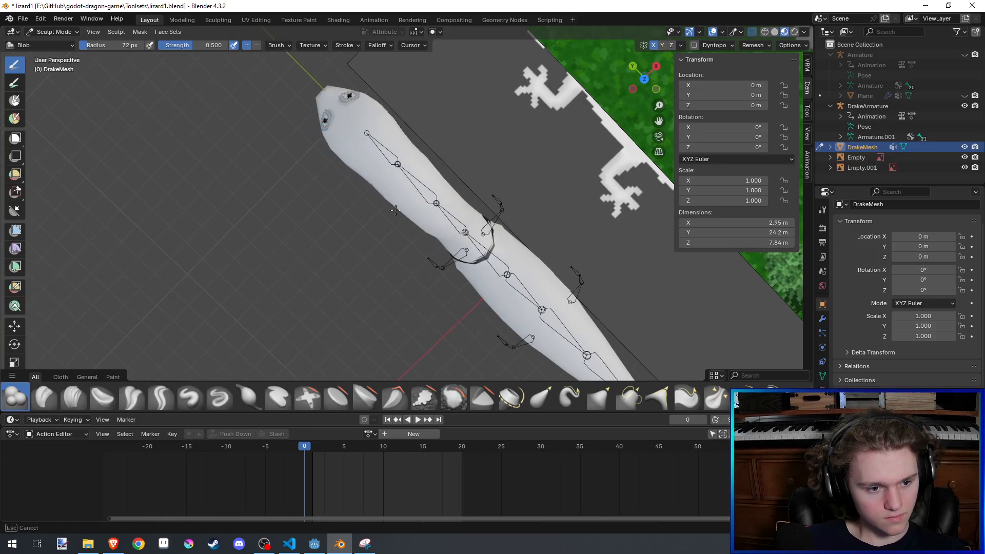
middle_click_drag(395, 199, 718, 181)
key("ctrl+s")
- Examine the shoulder seam and the front leg opening up close in both Sculpt Mode and Edit Mode
mouse_move(546, 223)
middle_mouse_down()
mouse_move(380, 223)
mouse_move(365, 200)
mouse_move(451, 222)
mouse_move(424, 176)
mouse_move(419, 188)
middle_mouse_up()
scroll(438, 202, "up", 3)
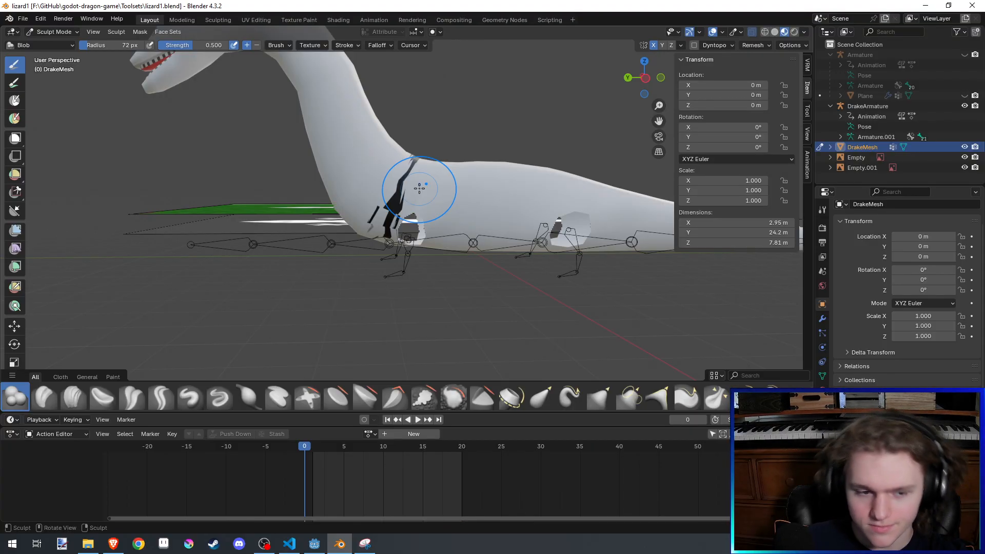
scroll(417, 188, "up", 1)
key("Tab")
scroll(417, 188, "up", 1)
scroll(421, 175, "up", 2)
mouse_move(431, 149)
middle_mouse_down()
mouse_move(421, 149)
mouse_move(412, 178)
middle_mouse_up()
key("Tab")
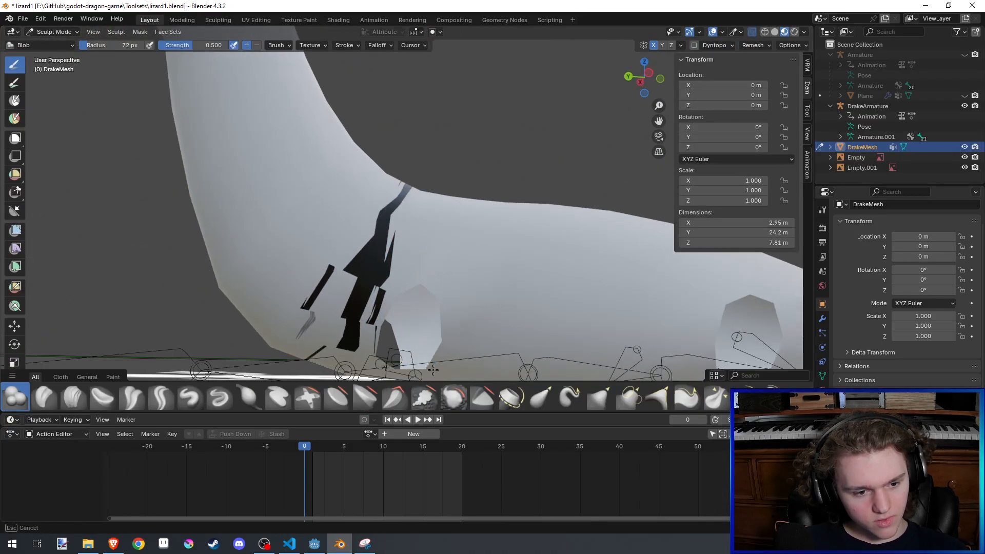
key("Tab")
key("Tab")
key("Tab")
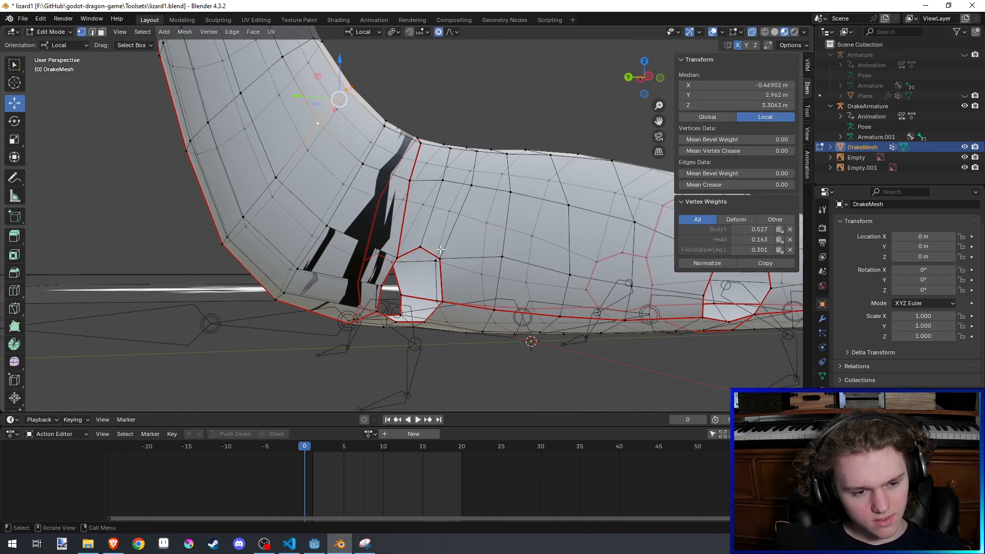
- Examine the front leg opening's edge loop, open the drake mesh's modifier settings and save the file
left_click(428, 250, "alt")
middle_click_drag(430, 250, 490, 264)
scroll(490, 264, "down", 1)
middle_click_drag(490, 195, 503, 224)
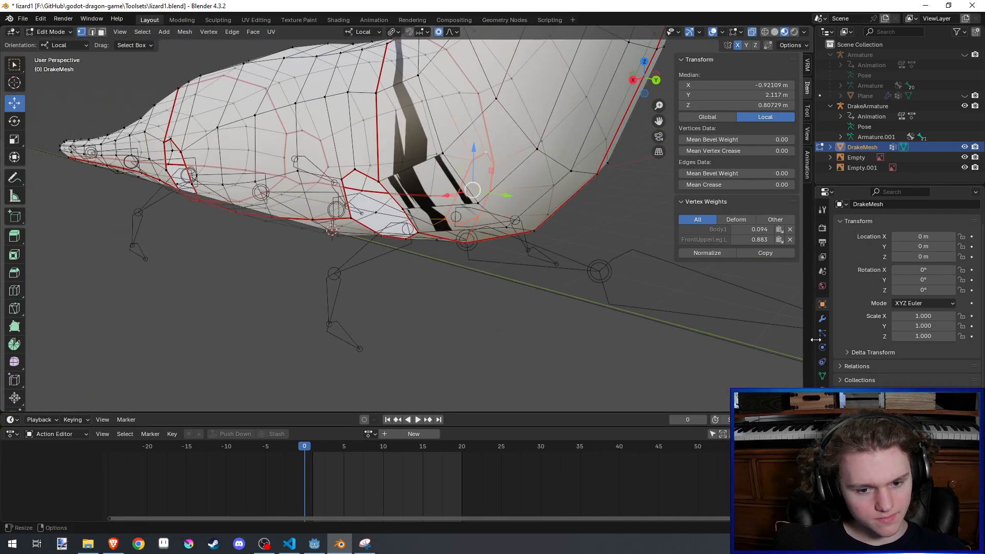
left_click(822, 319)
scroll(638, 295, "down", 6)
middle_click_drag(637, 294, 579, 317)
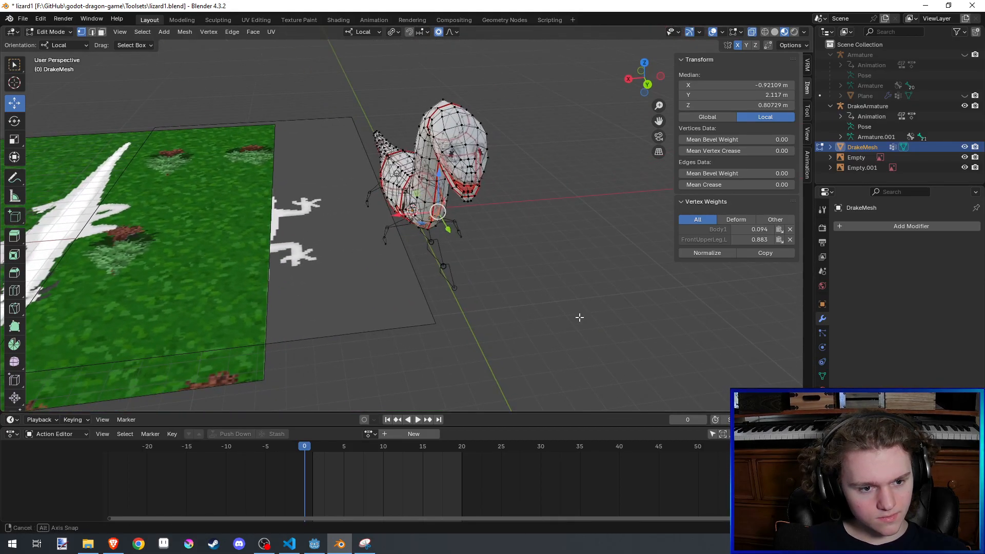
key("ctrl+s")
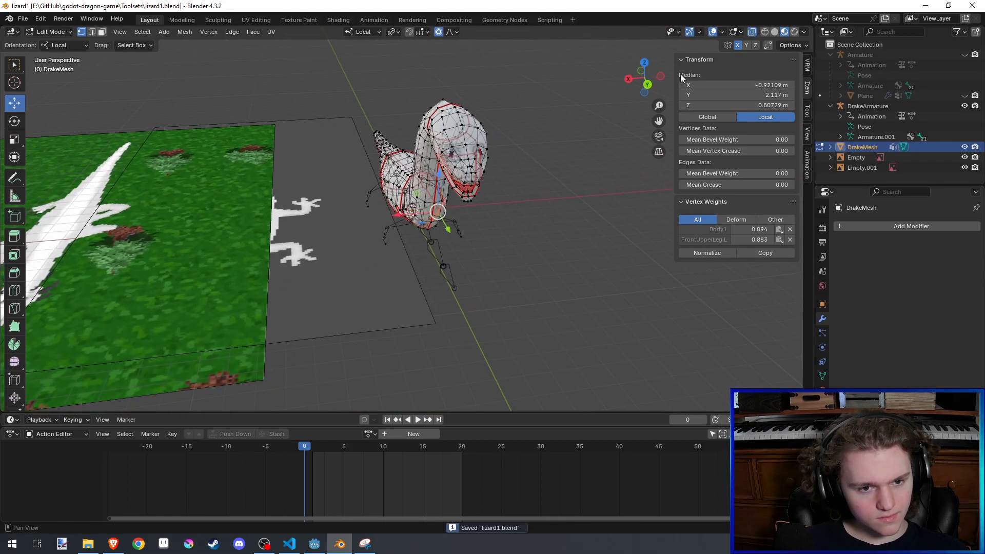
- Delete the vertices of one half of the drake mesh up to the centre line in back view and save the file
left_click(647, 85)
left_click_drag(290, 63, 421, 280)
scroll(386, 285, "up", 3)
key("x")
left_click(386, 282)
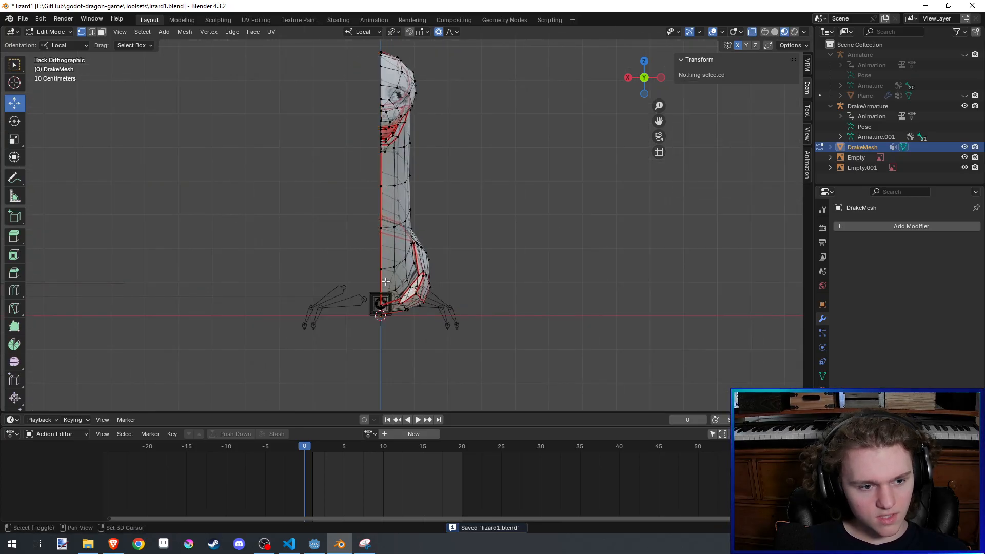
key("ctrl+s")
- Add a Mirror modifier on the X axis to the drake mesh in Object Mode and enable Clipping
key("ctrl+Tab")
middle_click_drag(415, 231, 72, 130)
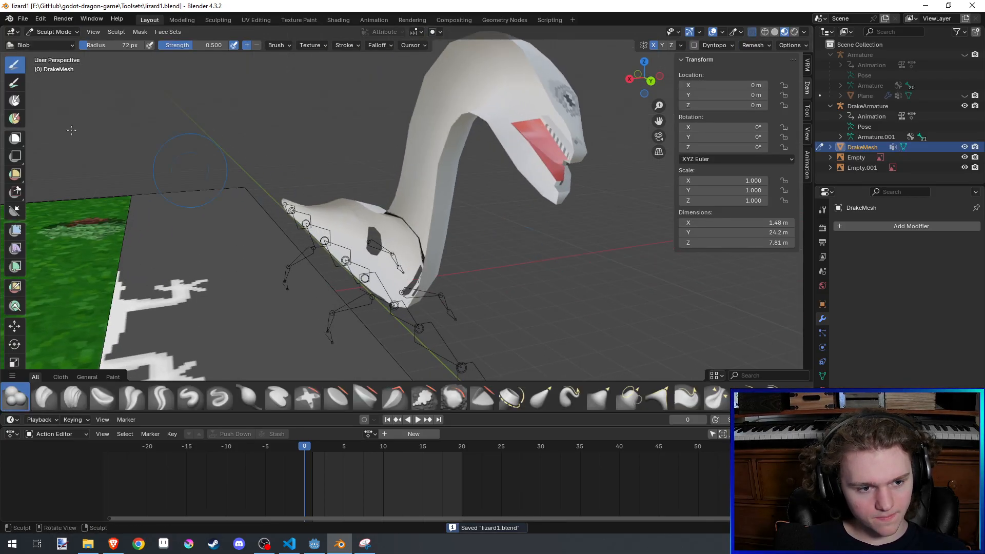
left_click(54, 32)
left_click(51, 41)
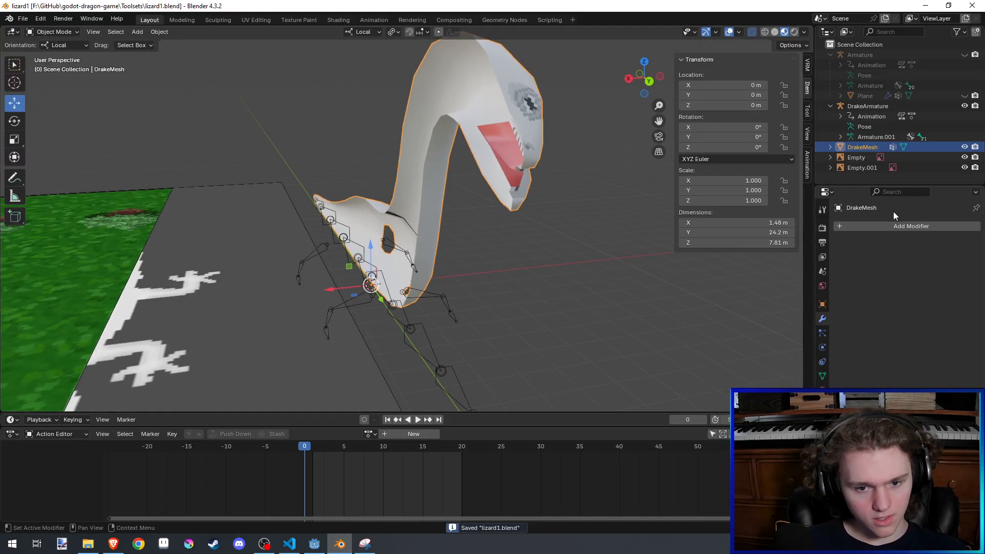
left_click(898, 226)
left_click(898, 225)
type("mir")
key("Return")
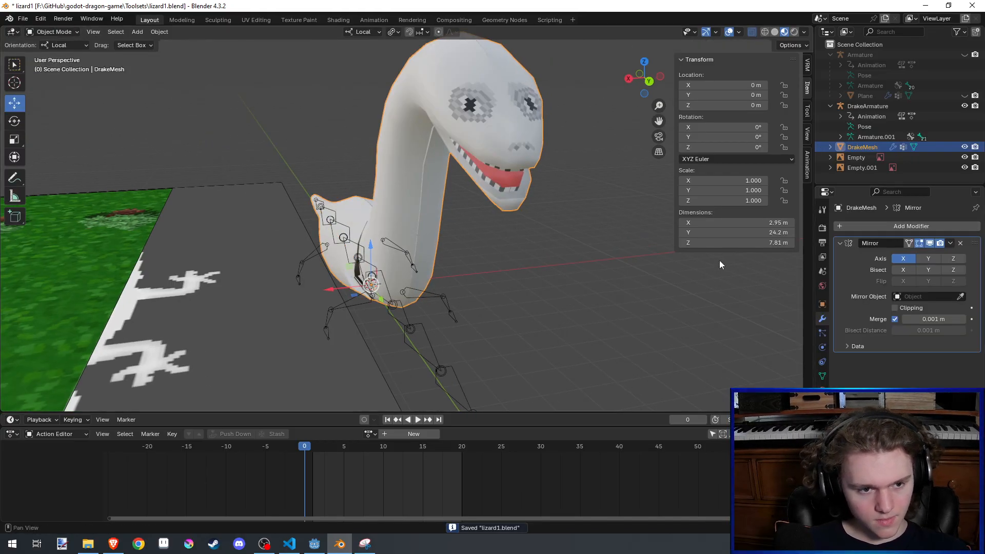
middle_click_drag(528, 251, 480, 242)
left_click(895, 308)
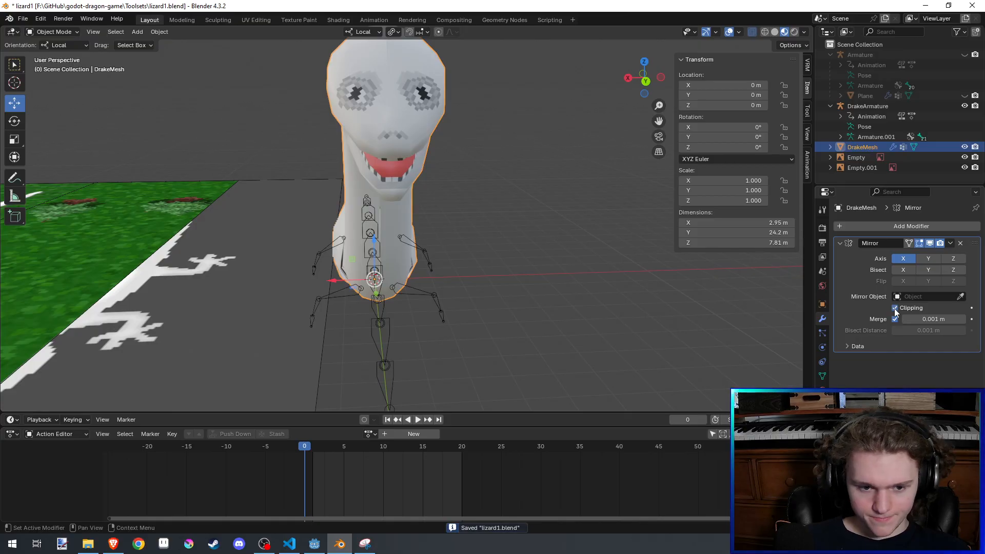
- Turn off proportional editing and move the mesh's centre edge loop 1.5189 m along X against the mirror plane
key("Tab")
scroll(510, 271, "up", 2)
left_click(369, 223, "alt")
left_click(367, 225, "alt")
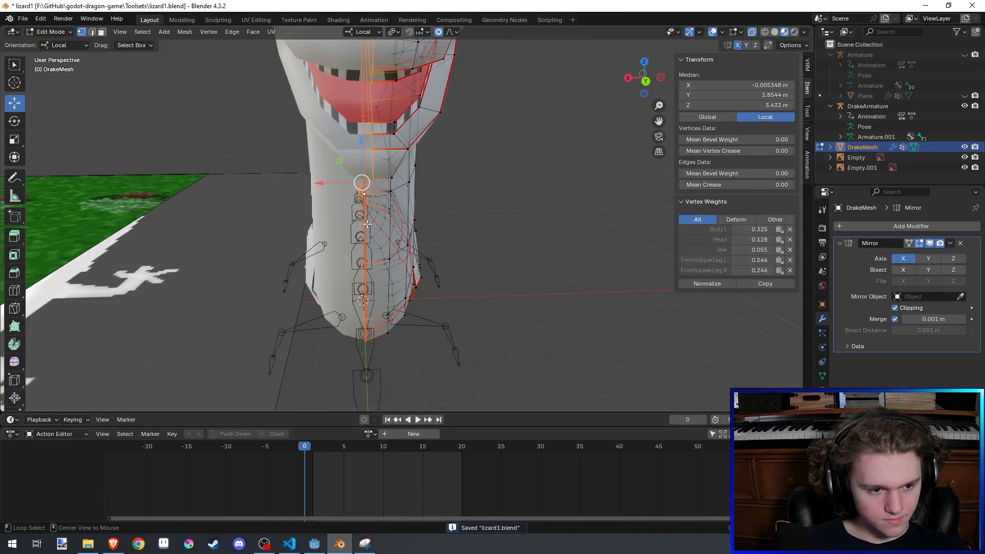
key("g")
key("x")
right_click(469, 253)
key("o")
key("g")
key("x")
left_click(462, 149)
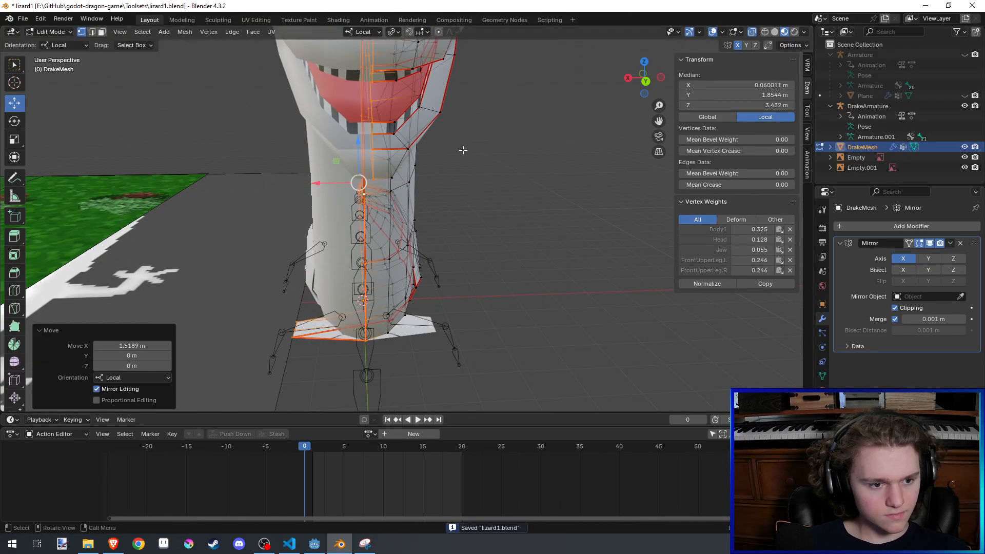
- Try sliding the centre edge loop, undo the unwanted moves and save the file
key("g")
key("g")
left_click(578, 190)
middle_click_drag(575, 272, 495, 283)
scroll(578, 193, "up", 3)
key("ctrl+z")
key("ctrl+z")
key("ctrl+shift+z")
key("ctrl+z")
scroll(570, 243, "down", 4)
key("ctrl+s")
key("Tab")
scroll(446, 278, "up", 4)
key("Tab")
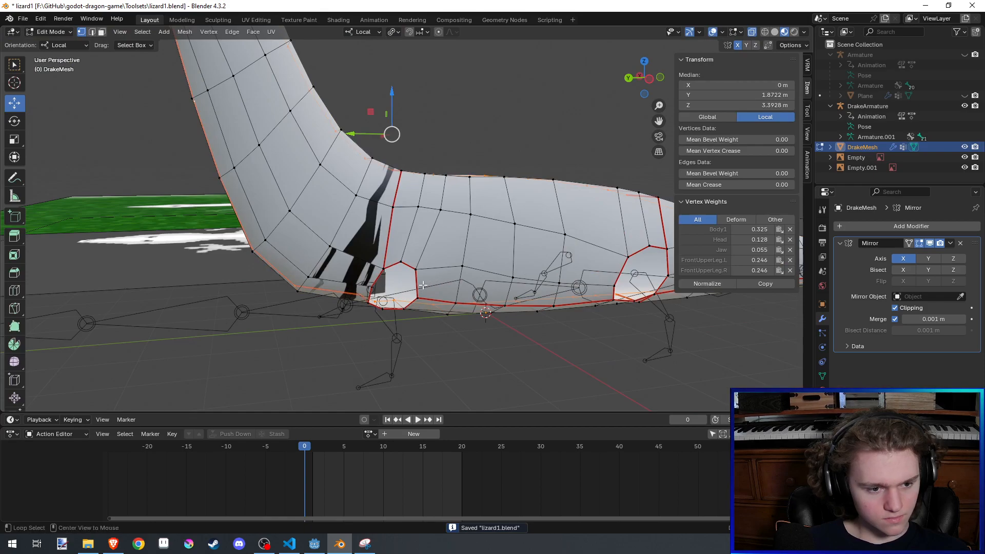
- Extrude the front leg opening's edge loop by about -0.96 m in X, 0.17 m in Y and -0.64 m in Z
left_click(423, 285, "alt")
middle_click_drag(423, 284, 416, 296)
scroll(436, 272, "up", 3)
middle_click_drag(479, 182, 476, 231)
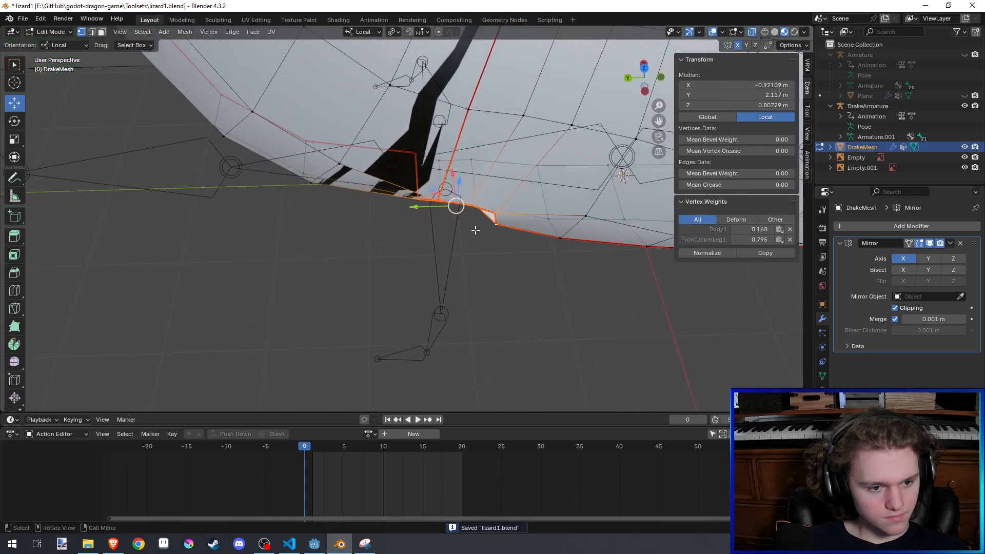
key("e")
left_click(463, 347)
scroll(472, 328, "down", 4)
middle_click_drag(492, 287, 456, 232)
- Extrude the rear leg opening's edge loop downward into a leg stub and save the file
scroll(456, 232, "up", 3)
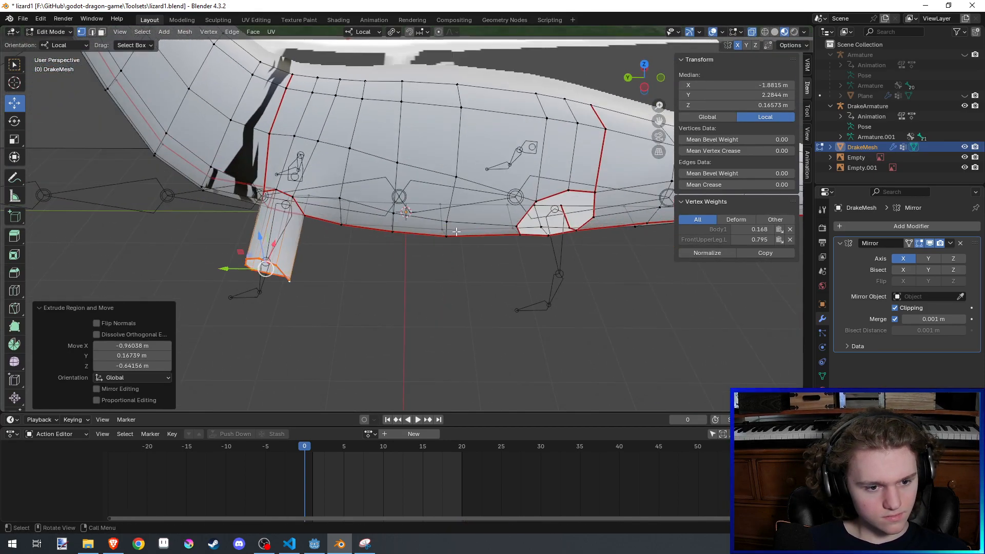
left_click(520, 216, "alt")
key("e")
left_click(515, 323)
scroll(516, 323, "down", 3)
middle_click_drag(515, 324, 524, 272)
key("Tab")
key("ctrl+s")
scroll(431, 301, "up", 3)
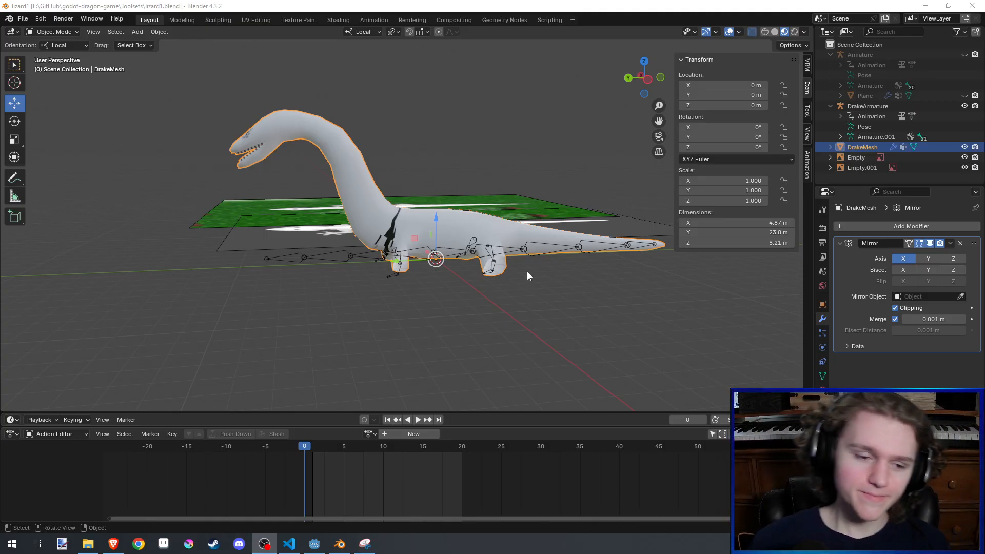
scroll(269, 244, "up", 3)
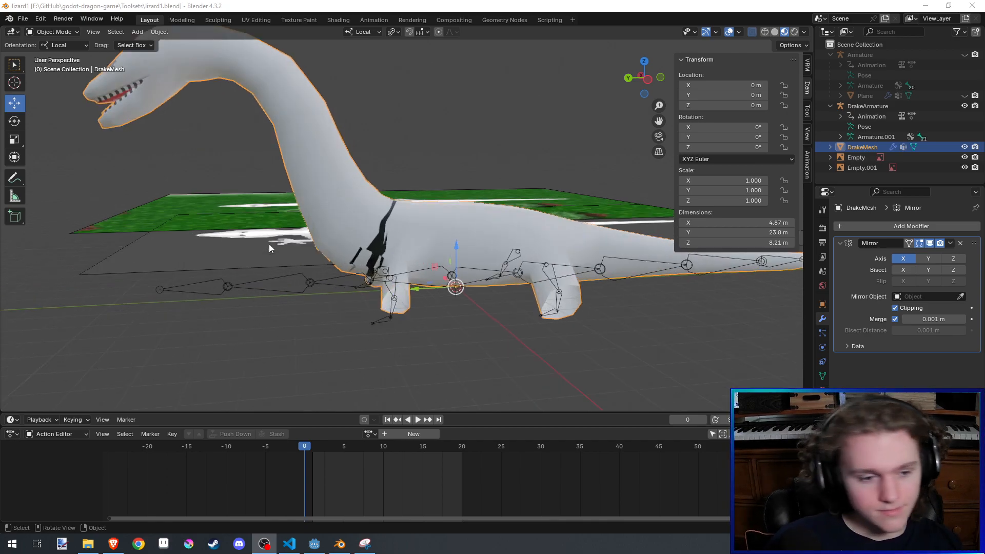
- Examine the shoulder seam and the new leg stubs in Edit Mode and Sculpt Mode, and save the file
middle_click_drag(269, 244, 328, 282)
scroll(323, 256, "up", 2)
key("Tab")
scroll(328, 282, "up", 2)
key("Tab")
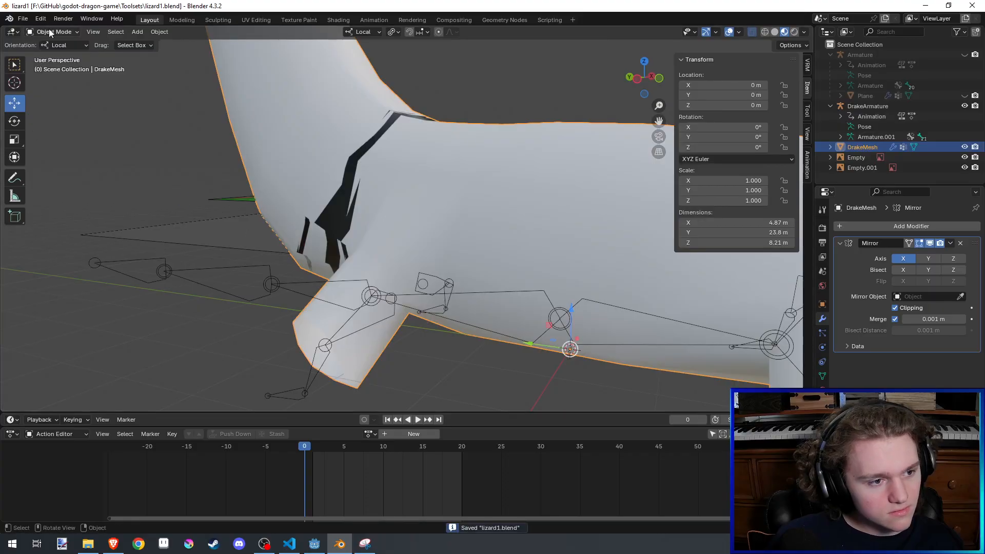
left_click(50, 33)
left_click(51, 62)
mouse_move(396, 259)
middle_mouse_down()
mouse_move(460, 228)
mouse_move(444, 203)
mouse_move(429, 220)
middle_mouse_up()
mouse_move(479, 293)
middle_mouse_down()
mouse_move(489, 289)
mouse_move(479, 246)
mouse_move(506, 207)
mouse_move(433, 326)
mouse_move(485, 221)
mouse_move(436, 261)
mouse_move(493, 242)
mouse_move(546, 295)
mouse_move(615, 304)
mouse_move(580, 256)
mouse_move(616, 209)
mouse_move(540, 310)
mouse_move(477, 307)
mouse_move(615, 295)
middle_mouse_up()
key("Tab")
key("ctrl+s")
key("Tab")
key("Tab")
key("Tab")
key("Tab")
scroll(477, 308, "down", 5)
key("ctrl+s")
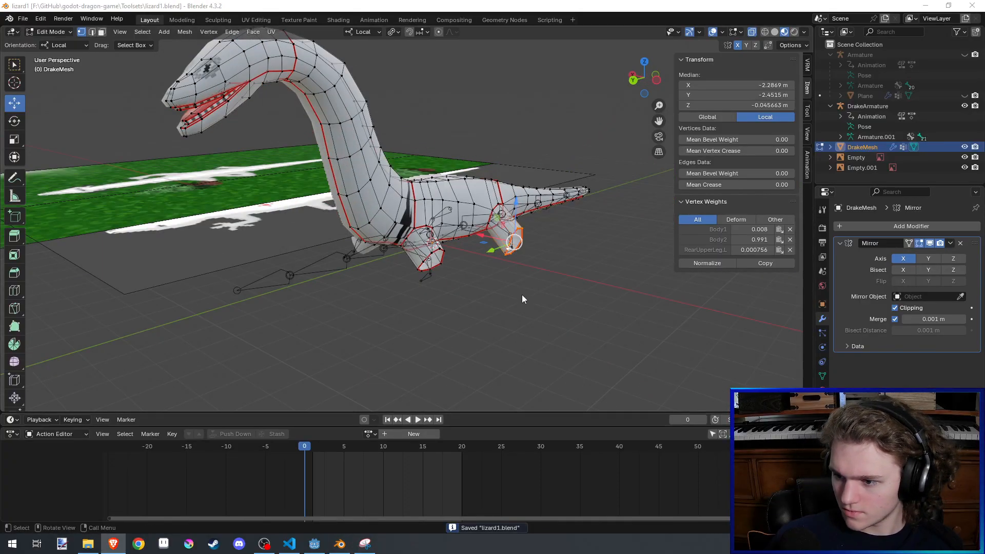
- Examine the front leg stub's edge loops and the shoulder seam from the side and the front
middle_click_drag(522, 297, 406, 312)
scroll(549, 277, "up", 2)
scroll(454, 295, "up", 2)
left_click(458, 305, "alt")
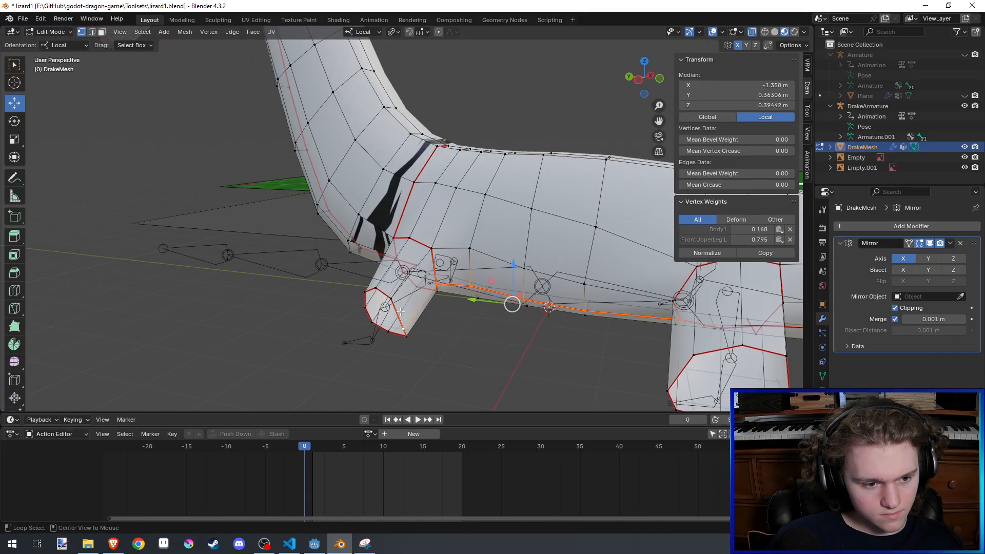
left_click(400, 311, "alt")
scroll(444, 290, "down", 3)
scroll(444, 290, "up", 3)
key("Tab")
mouse_move(447, 287)
middle_mouse_down()
mouse_move(469, 271)
mouse_move(363, 284)
middle_mouse_up()
key("Tab")
key("Tab")
middle_click_drag(578, 268, 562, 217)
key("Tab")
mouse_move(494, 221)
middle_mouse_down()
mouse_move(249, 308)
mouse_move(460, 297)
middle_mouse_up()
- Rotate the front leg's open-end loop by about 40.7°, move it and refine its angle so the leg stub points downward
left_click(321, 309, "alt")
left_click(468, 355, "alt")
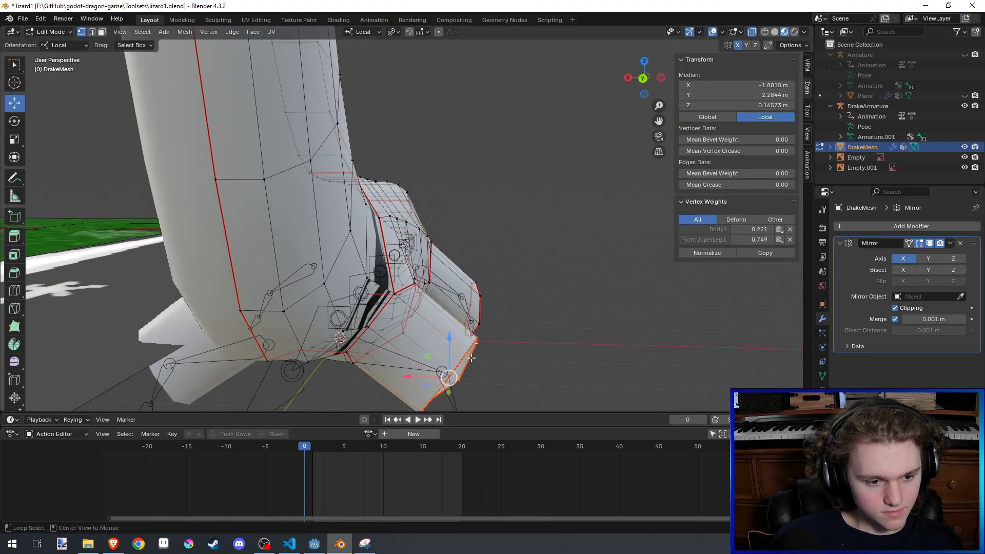
middle_click_drag(471, 358, 518, 268)
key("r")
left_click(503, 307)
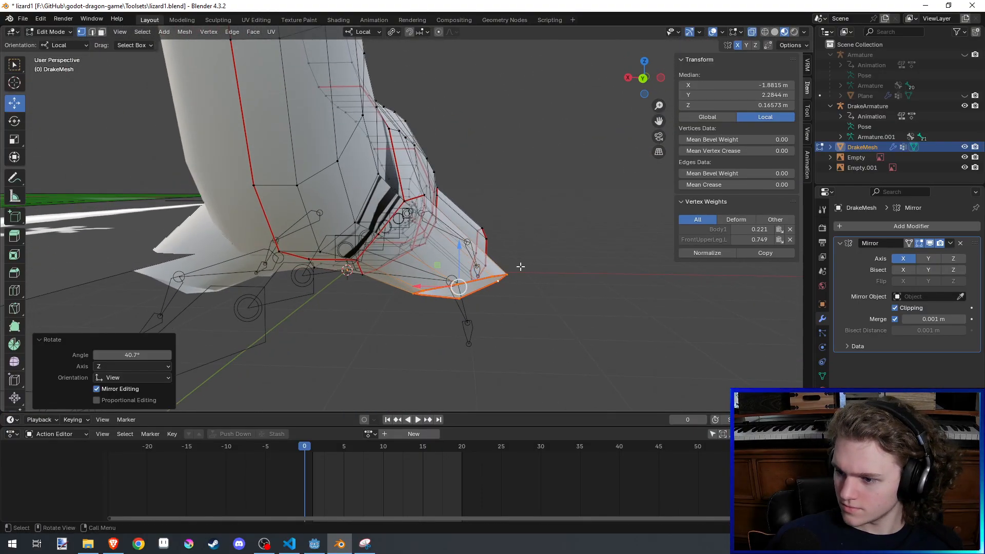
key("g")
left_click(471, 304)
key("r")
left_click(474, 297)
middle_click_drag(487, 296, 516, 274)
scroll(504, 298, "down", 7)
scroll(508, 306, "up", 3)
key("g")
left_click(498, 313)
- Reposition the selected geometry of the front leg stub to refine its shape
scroll(497, 297, "up", 6)
left_click(529, 208)
middle_click_drag(529, 209, 600, 312)
left_click(593, 248, "alt")
key("g")
left_click(534, 258)
left_click(560, 244)
- Slide the inner edge where the front leg meets the belly and save the file
middle_click_drag(525, 234, 505, 273)
left_click(584, 234, "shift")
left_click(605, 226, "shift")
key("g")
key("g")
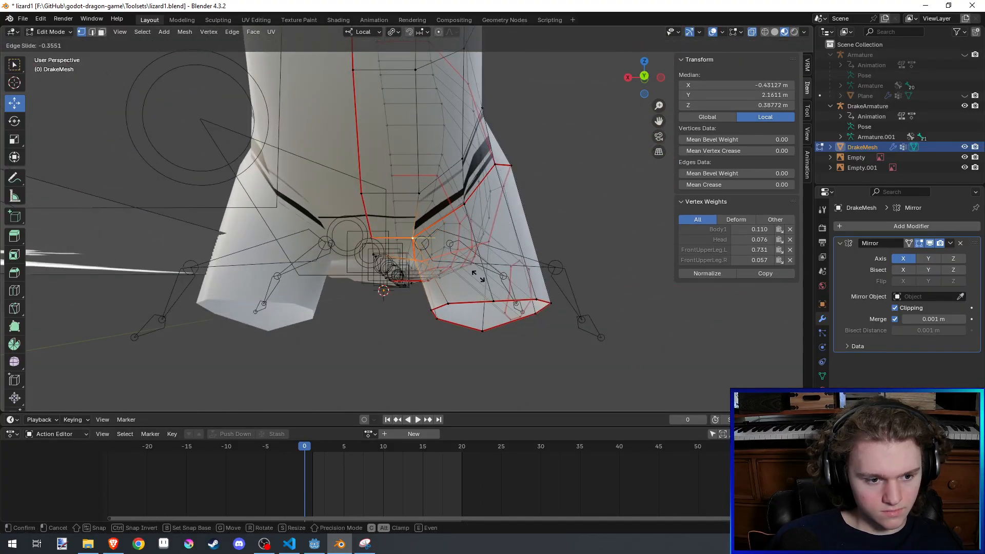
left_click(463, 279)
key("Tab")
scroll(472, 279, "down", 3)
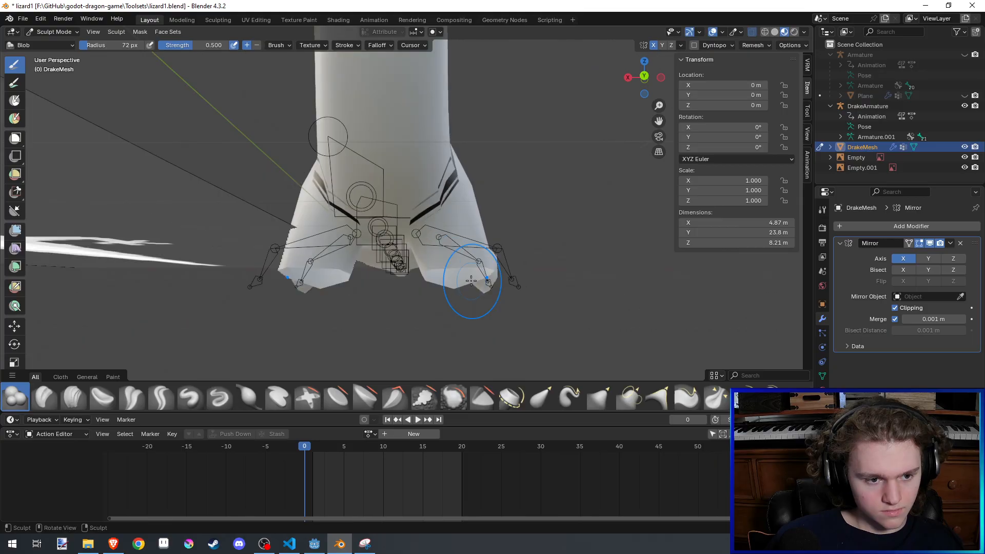
key("ctrl+s")
- Examine the shoulder seam and the underside of the front legs in Sculpt Mode and Edit Mode
mouse_move(472, 279)
middle_mouse_down()
mouse_move(477, 300)
mouse_move(479, 272)
mouse_move(482, 313)
mouse_move(457, 312)
middle_mouse_up()
scroll(478, 300, "down", 5)
scroll(485, 310, "up", 8)
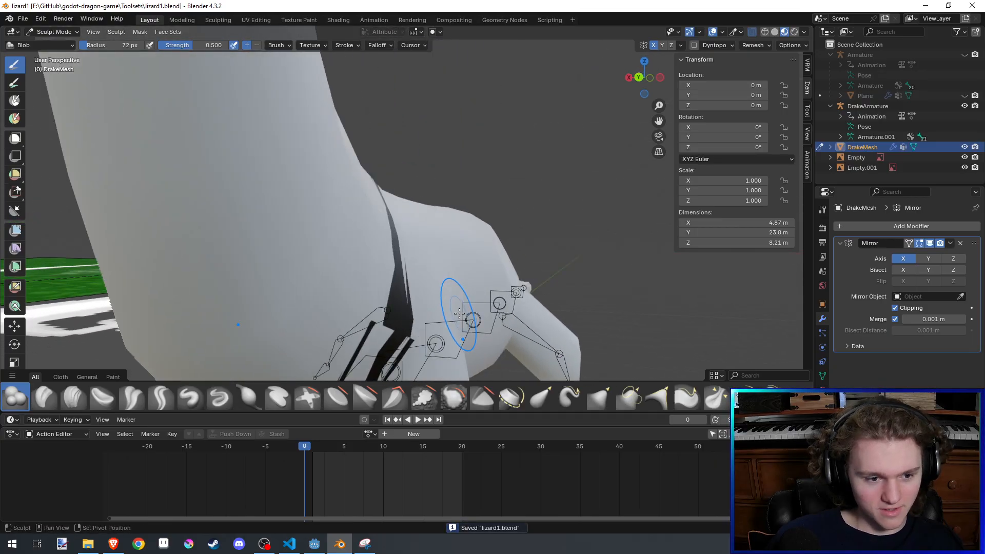
scroll(459, 308, "down", 4)
key("Tab")
mouse_move(464, 232)
middle_mouse_down()
mouse_move(483, 222)
mouse_move(354, 220)
middle_mouse_up()
key("Tab")
key("Tab")
left_click(441, 225)
left_click(452, 217, "alt")
scroll(354, 219, "up", 4)
- Select the front leg's base and end loops and move them -0.31208 m along X with Smooth, connected proportional editing at size 2.358
left_click(234, 222, "alt")
middle_click_drag(234, 222, 400, 206)
left_click(411, 175, "alt")
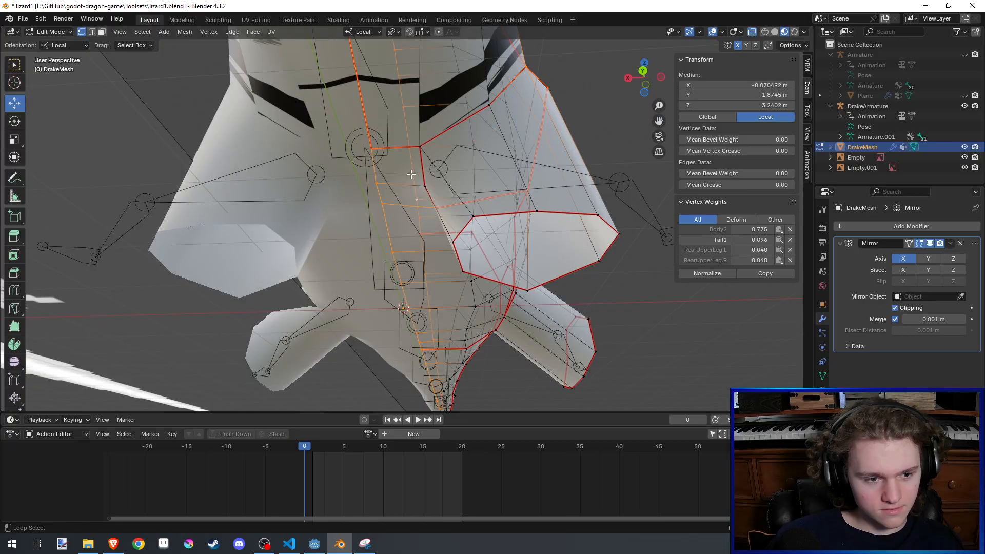
left_click(422, 169, "alt")
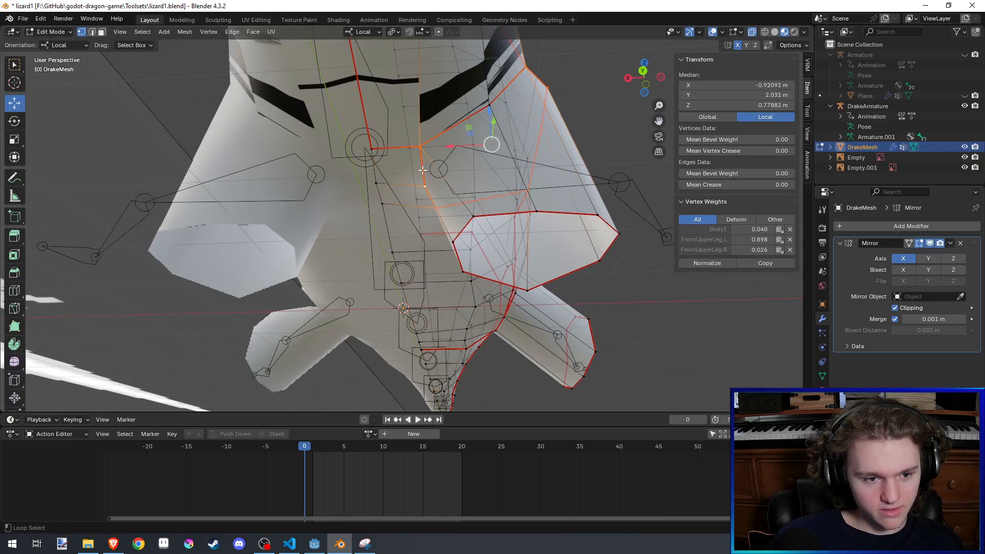
left_click(474, 121, "alt")
middle_click_drag(473, 121, 518, 95)
key("ctrl+z")
left_click(481, 108, "alt")
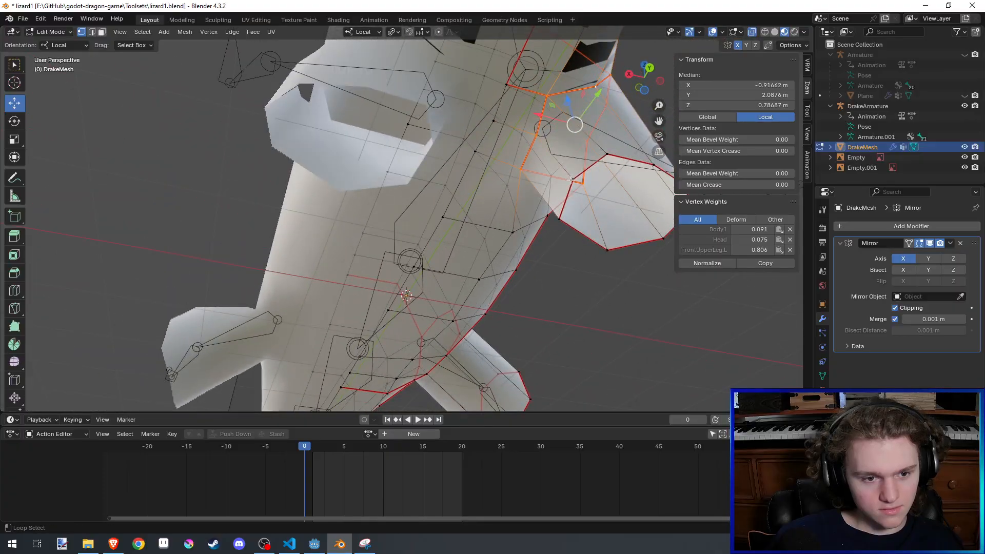
left_click(589, 163, "alt+shift")
middle_click_drag(533, 200, 513, 268)
key("g")
key("x")
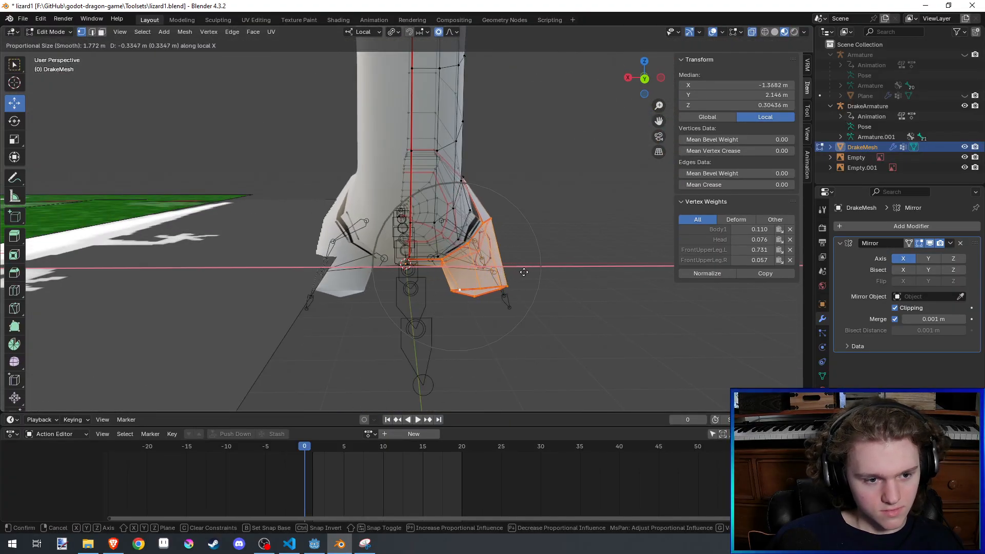
scroll(528, 272, "down", 8)
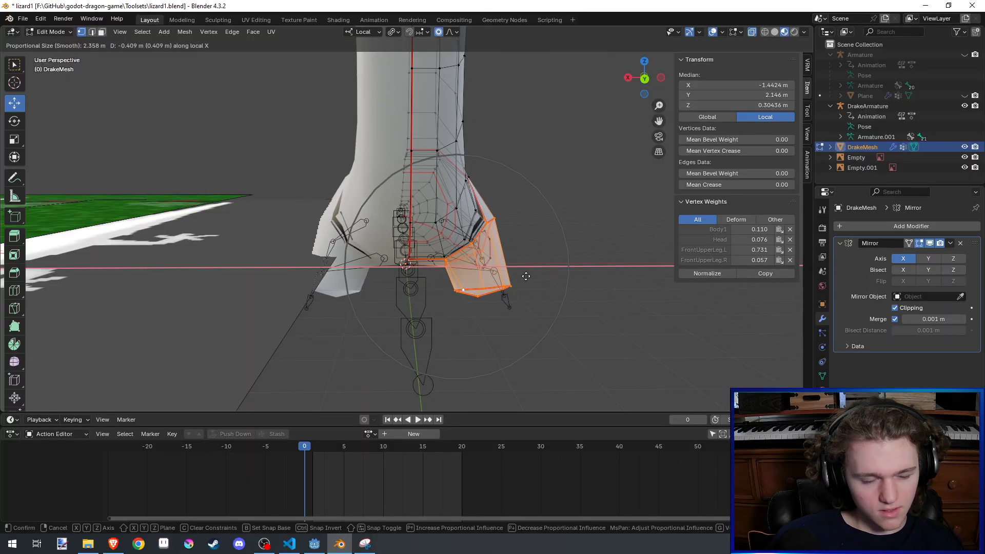
left_click(528, 273)
scroll(527, 272, "down", 6)
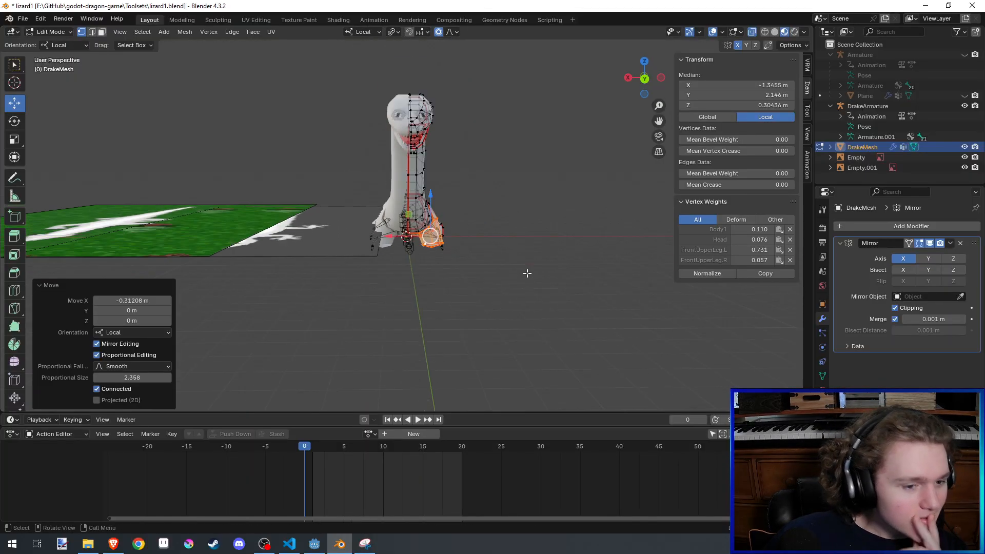
- Return to Sculpt Mode with the legs in view from below the chest and save the file
key("Tab")
middle_click_drag(528, 273, 518, 247)
key("ctrl+s")
scroll(524, 273, "up", 4)
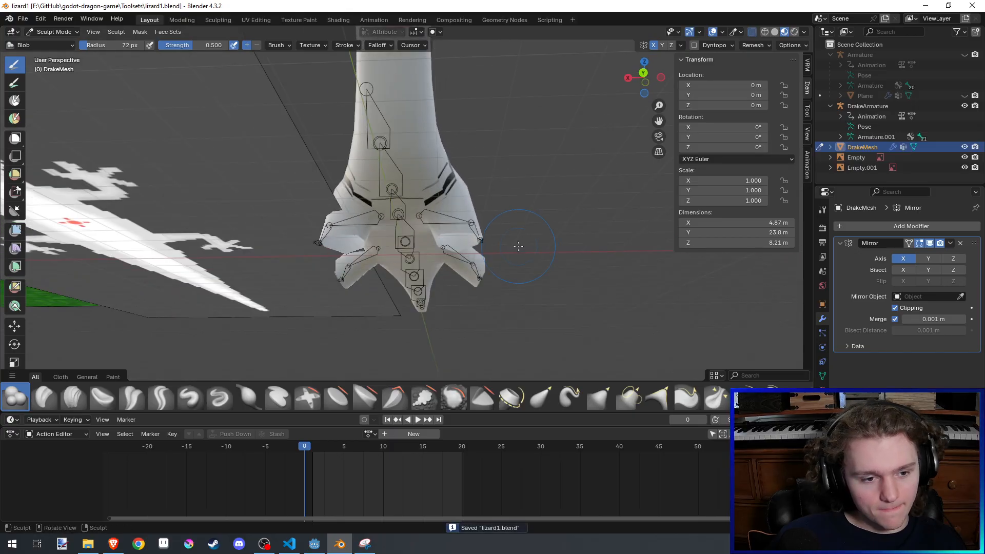
- Select the front leg's end edge loop in Edit Mode with edge selection and save the file
scroll(518, 247, "up", 2)
key("Tab")
key("2")
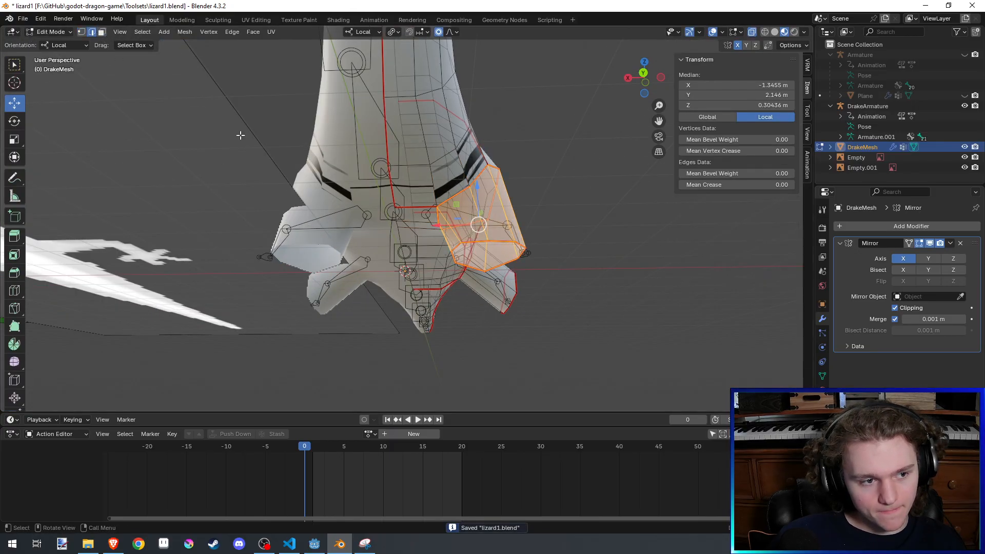
left_click(497, 240, "alt")
middle_click_drag(530, 236, 428, 93)
key("ctrl+s")
scroll(457, 203, "up", 3)
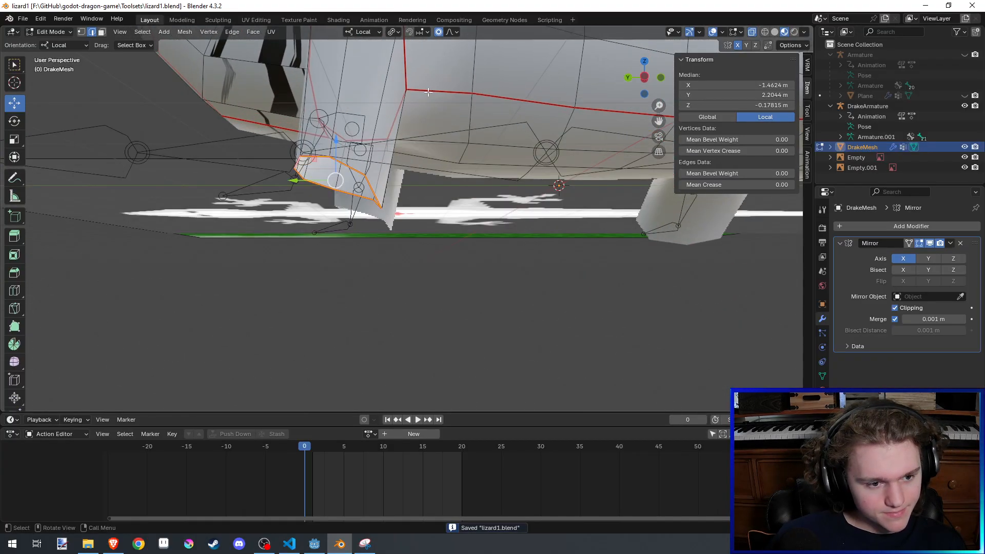
- Turn off proportional editing and flatten the front leg's end loop by scaling it to 0 along local Z
left_click(439, 32)
key("s")
key("z")
key("0")
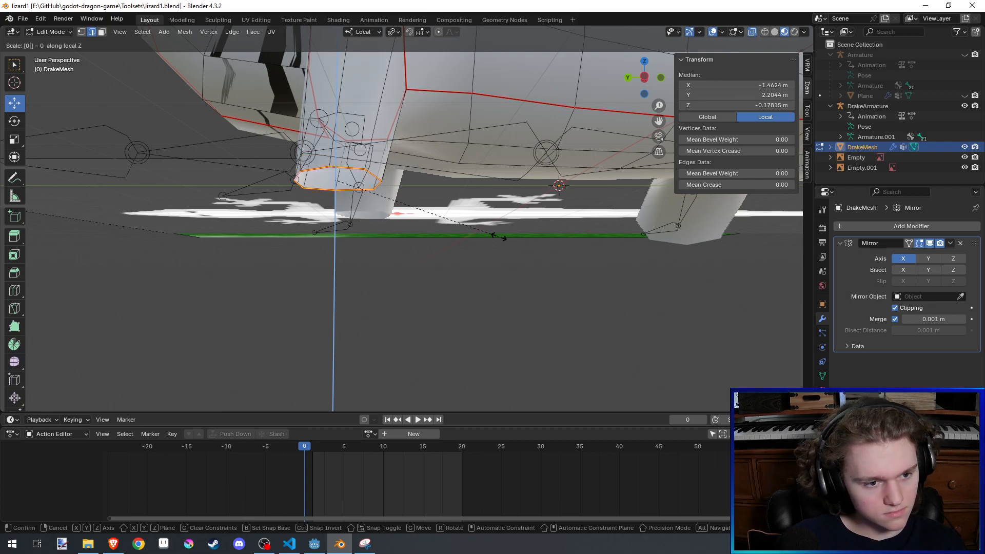
key("Return")
- Rotate the front leg's end loop 3.85° about local X and move it -0.18941 m in Y and -0.19942 m in Z
middle_click_drag(444, 241, 458, 285)
key("r")
key("x")
left_click(459, 291)
key("g")
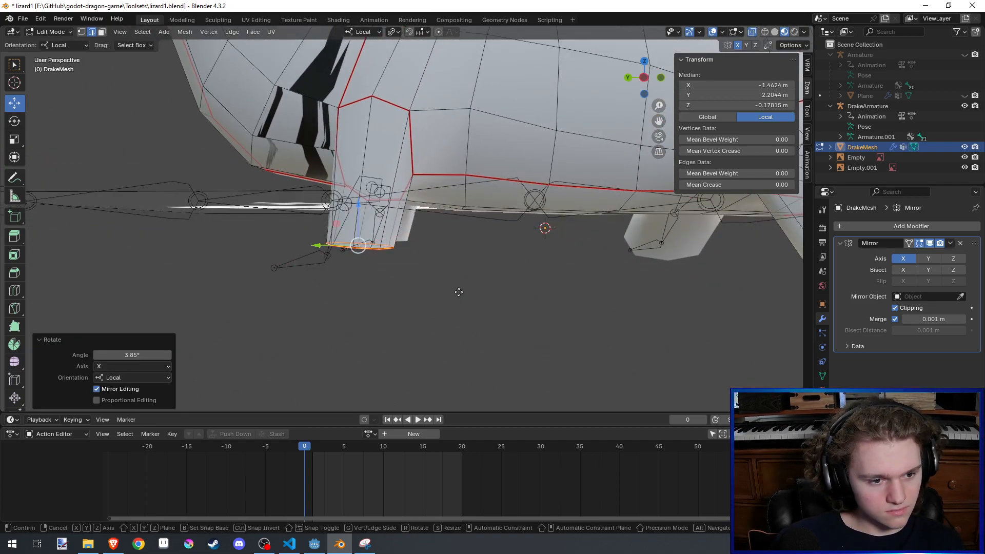
key("shift+x")
left_click(522, 168)
scroll(517, 171, "down", 3)
left_click(727, 246)
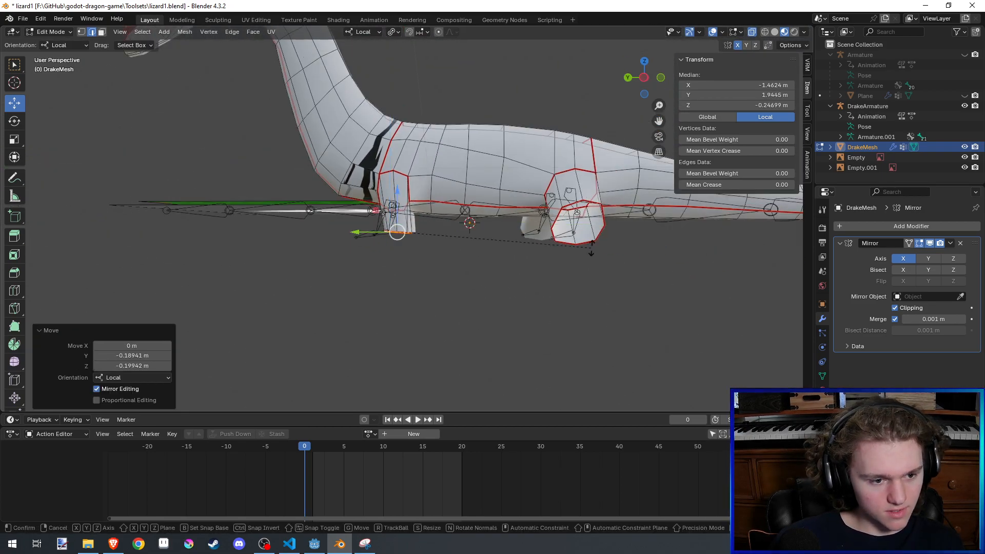
- Tilt the front leg's end loop further about local X and shift it 0.07809 m in Y and 0.013167 m in Z
key("r")
key("x")
left_click(558, 183)
key("g")
key("shift+x")
left_click(516, 185)
- Extrude the front leg's end loop downward, rotate it 42.1° about local X, and move it -0.026535 m in Y and 0.19946 m in Z
middle_click_drag(516, 185, 562, 160, "shift")
key("e")
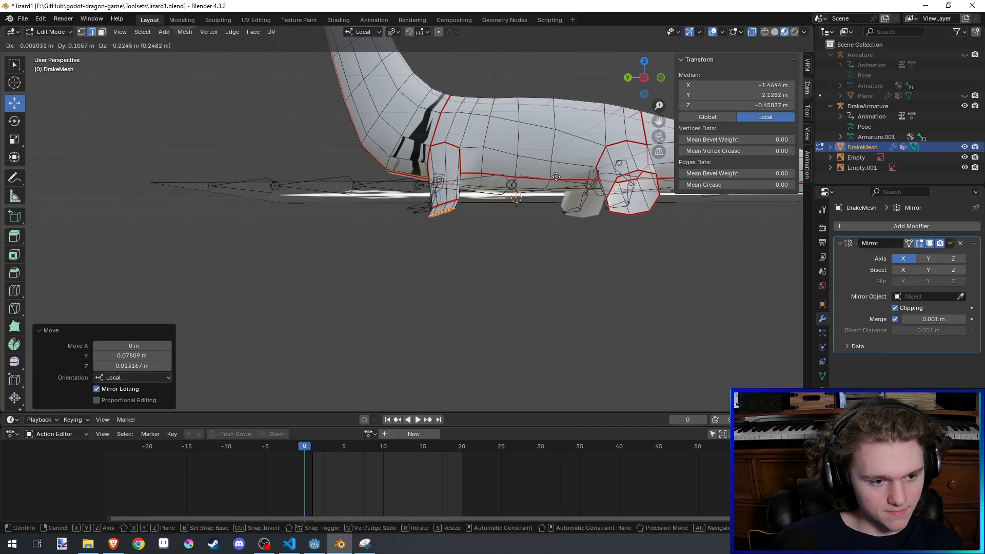
left_click(555, 189)
key("r")
key("x")
left_click(538, 272)
key("g")
key("shift+x")
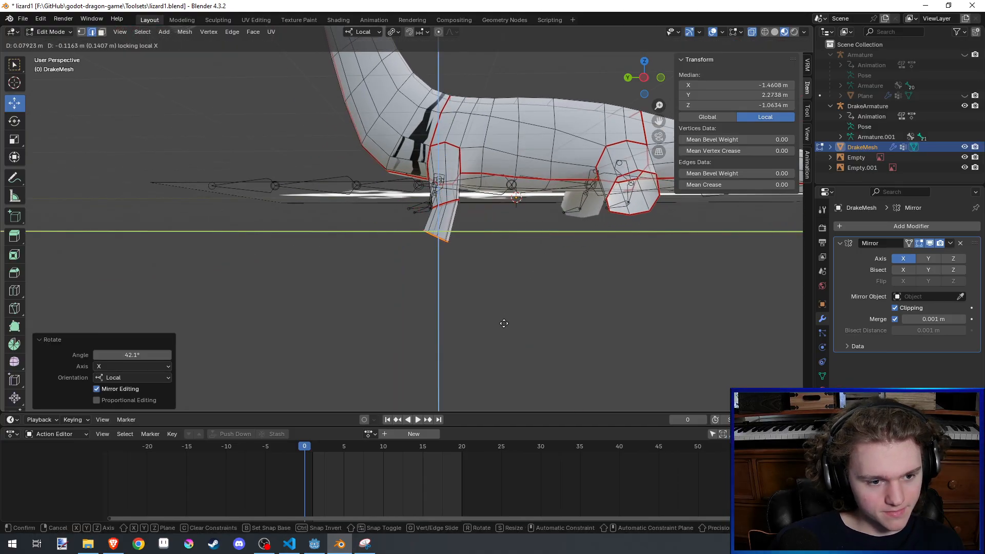
left_click(537, 208)
- Extrude a lower front leg segment about 0.7 m along Y and -1.05 m along Z with local X locked, and save the file
key("e")
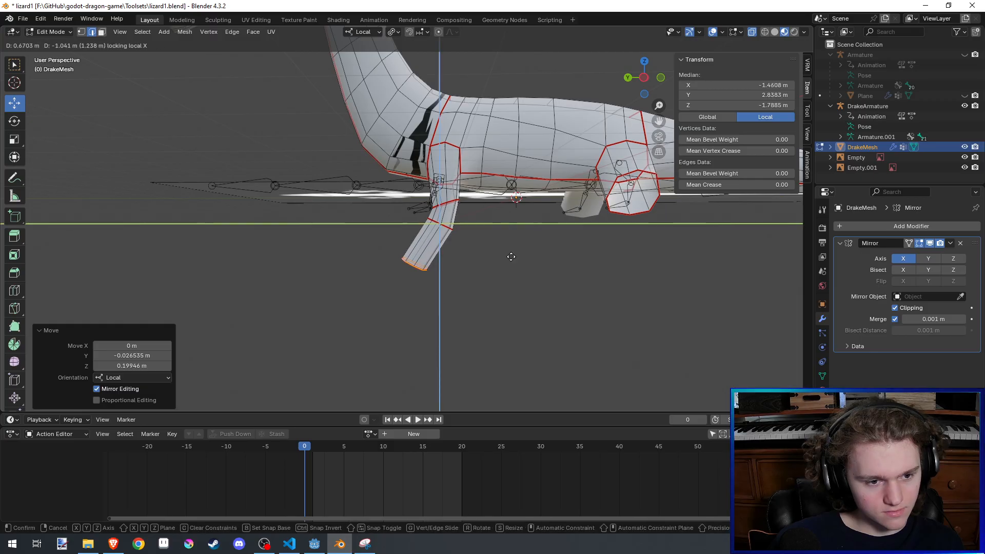
left_click(508, 263)
scroll(507, 263, "down", 6)
middle_click_drag(508, 263, 556, 307)
key("ctrl+s")
- Check the extended front legs from the side and front in Sculpt Mode and return to Edit Mode
key("ctrl+Tab")
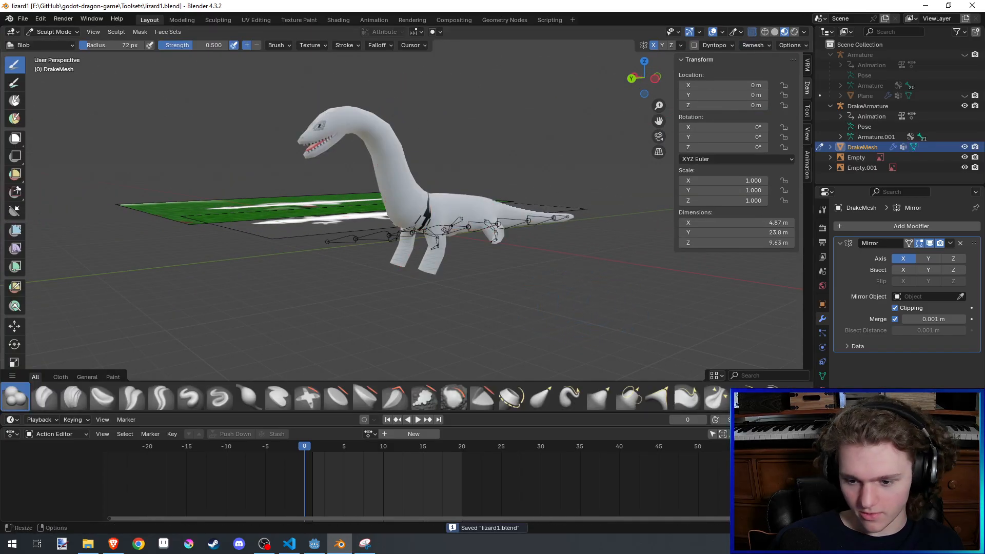
mouse_move(604, 221)
middle_mouse_down()
mouse_move(518, 277)
mouse_move(467, 286)
mouse_move(492, 272)
mouse_move(419, 289)
mouse_move(528, 260)
mouse_move(529, 219)
mouse_move(635, 152)
mouse_move(545, 194)
middle_mouse_up()
key("Tab")
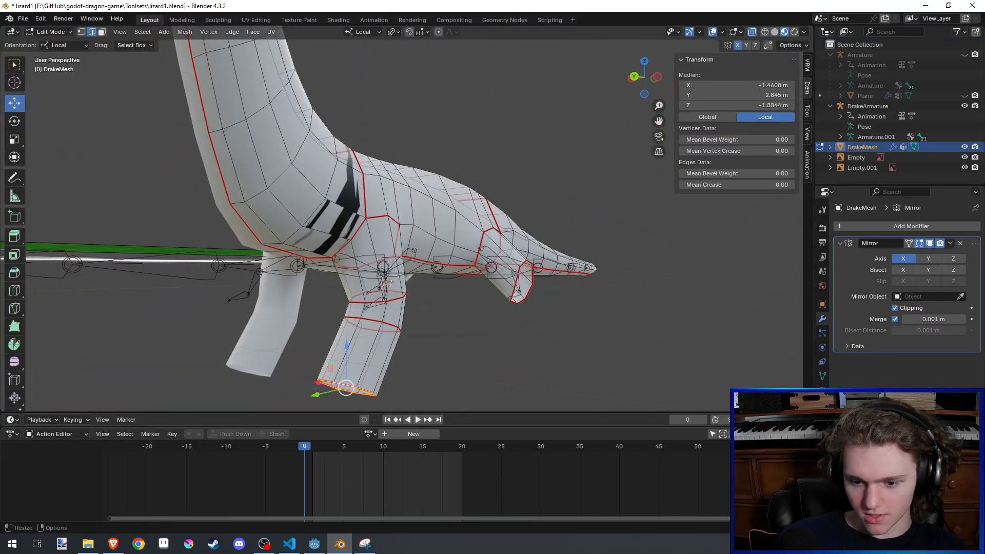
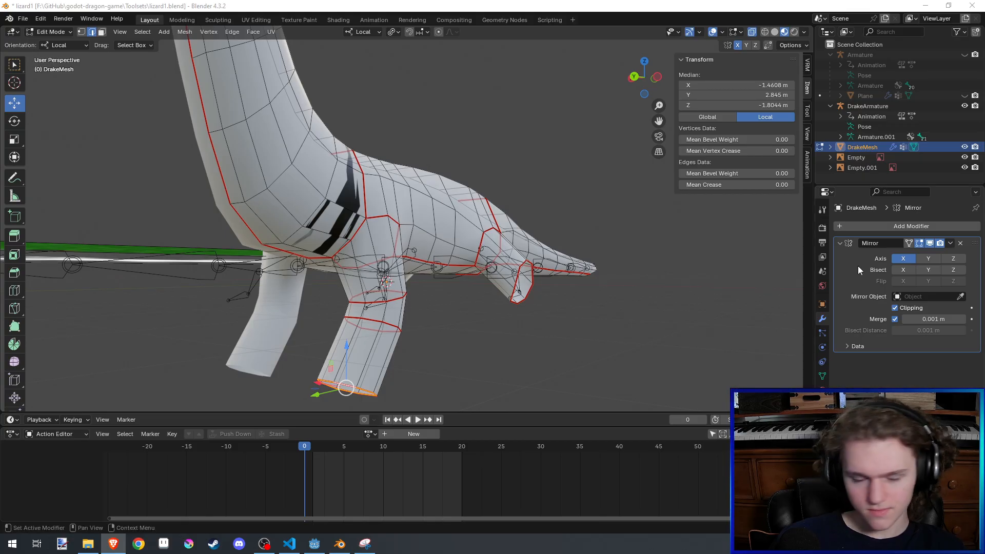
- Save the file and rotate the rear leg's open end loop about -71° about local Y
middle_click_drag(597, 266, 548, 261)
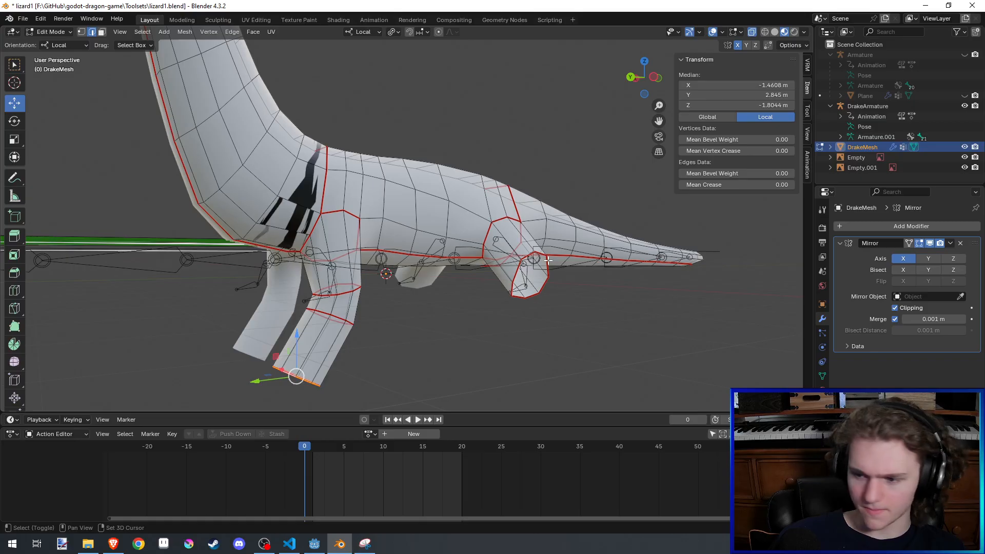
left_click(518, 265, "alt")
left_click(519, 264, "alt")
scroll(579, 272, "up", 4)
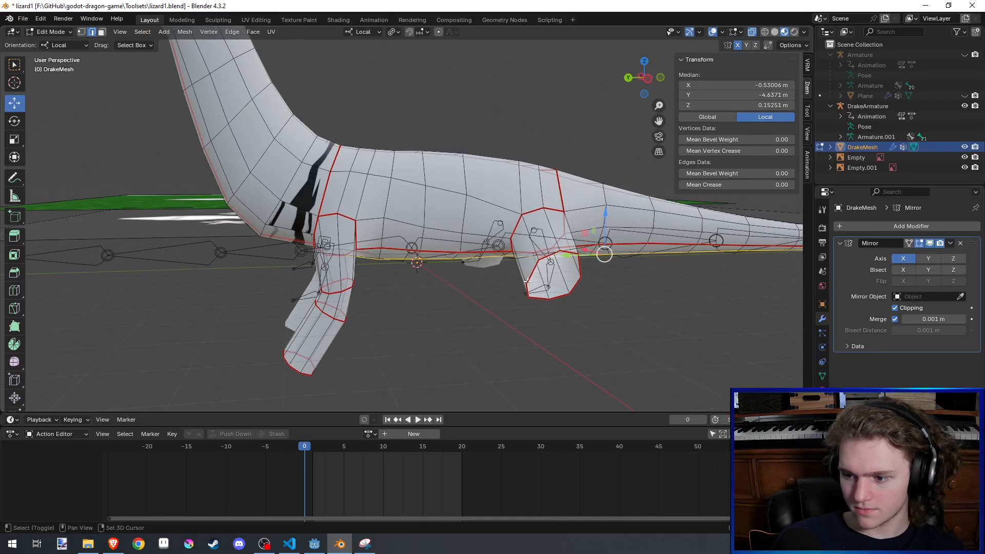
key("ctrl+s")
left_click(535, 278, "alt")
middle_click_drag(535, 278, 576, 265)
key("r")
key("y")
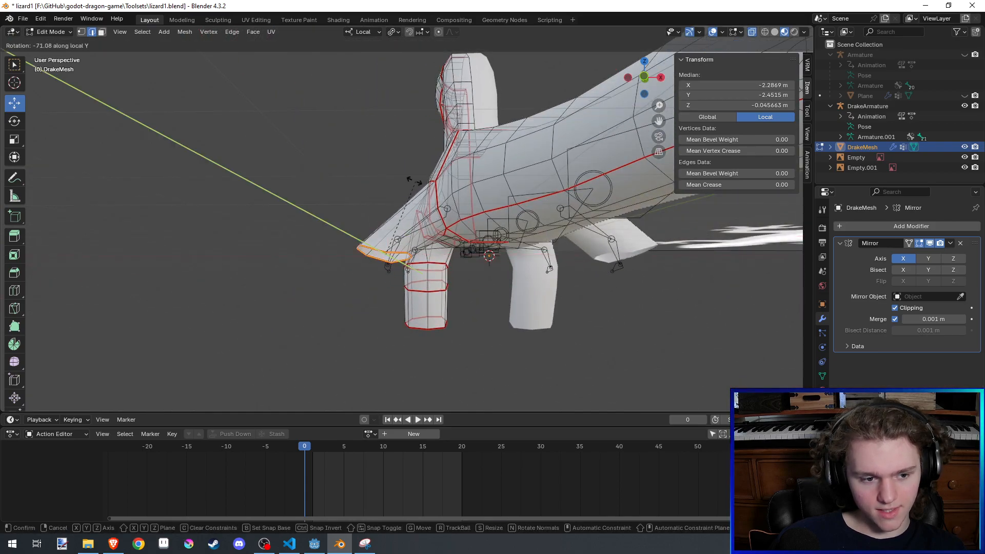
left_click(415, 183)
- Move the rear leg's end loop 1.1511 m in X and -0.38821 m in Z with local Y locked, and nudge it back outward
key("g")
key("shift+x")
right_click(515, 300)
key("g")
key("shift+y")
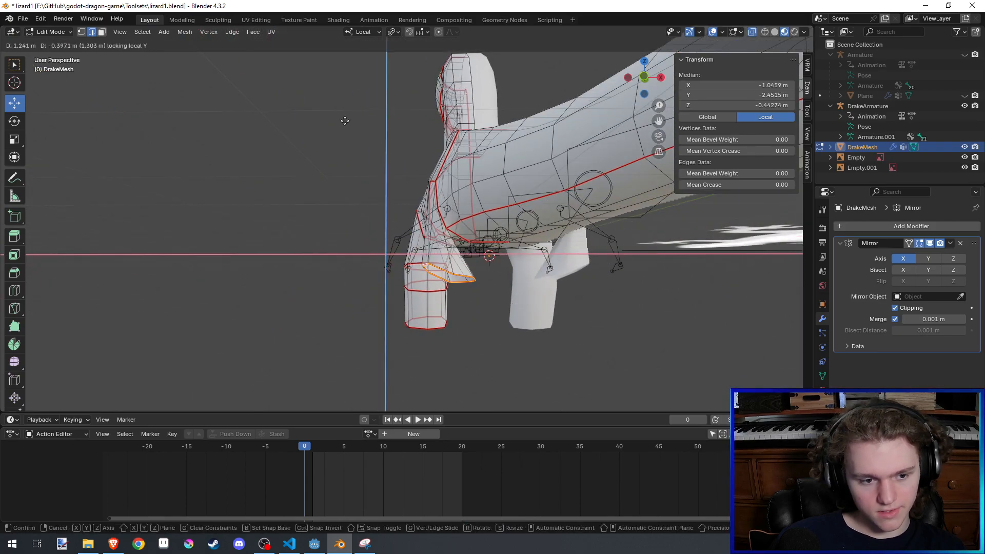
left_click(297, 116)
middle_click_drag(557, 205, 529, 181)
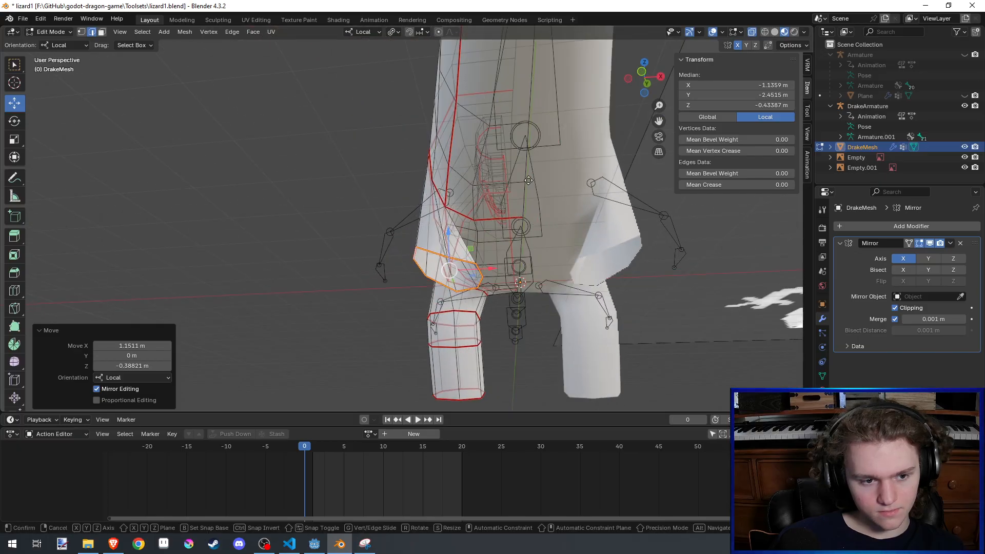
key("g")
key("shift+y")
left_click(340, 90)
- Slide the body edge along the inner side of the rear leg with an edge slide factor of -0.500
middle_click_drag(340, 91, 490, 198)
left_click(383, 227)
left_click(388, 244, "shift")
key("g")
key("g")
left_click(464, 207)
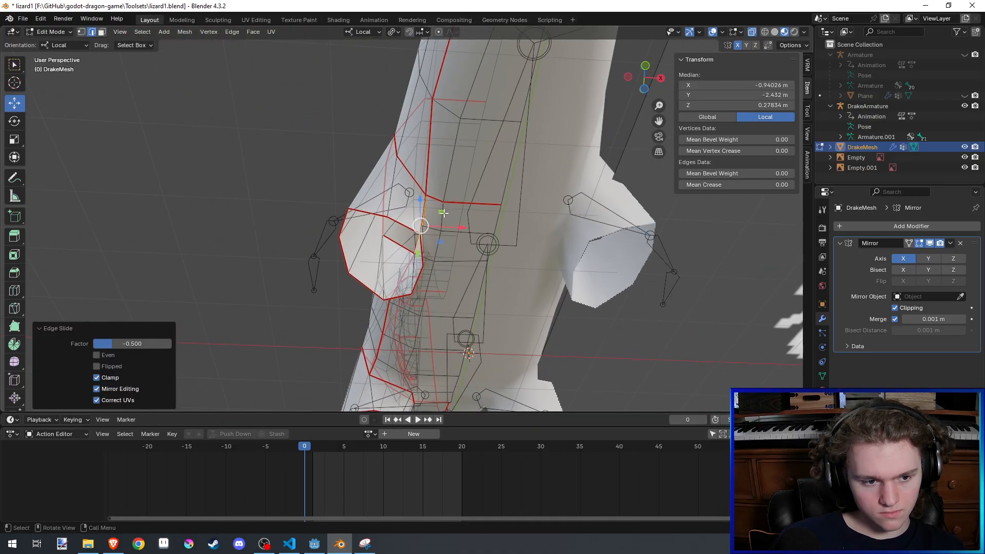
- Slide the next underside edge toward the body's centreline with an edge slide factor of -0.376
left_click(443, 214)
left_click(438, 246, "shift")
key("g")
left_click(448, 249)
key("ctrl+z")
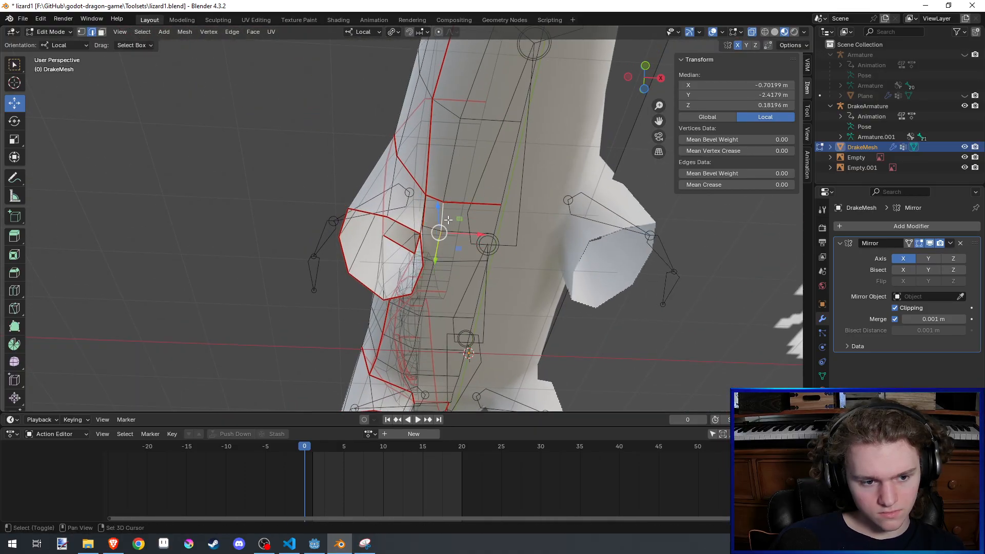
key("g")
key("g")
left_click(457, 221)
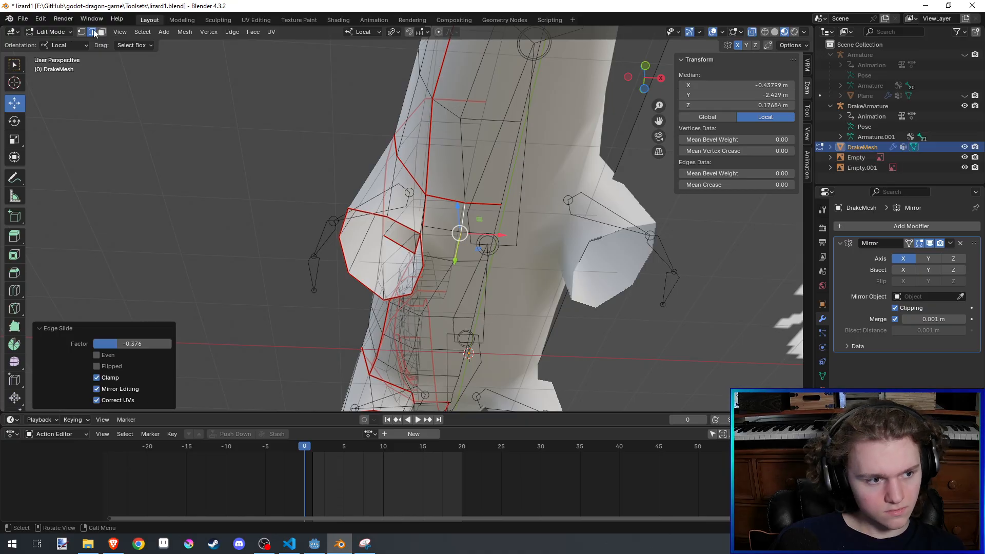
- Switch to vertex selection and slide the tail underside vertex behind the rear leg toward the centreline
left_click(82, 31)
left_click(464, 119)
key("g")
key("g")
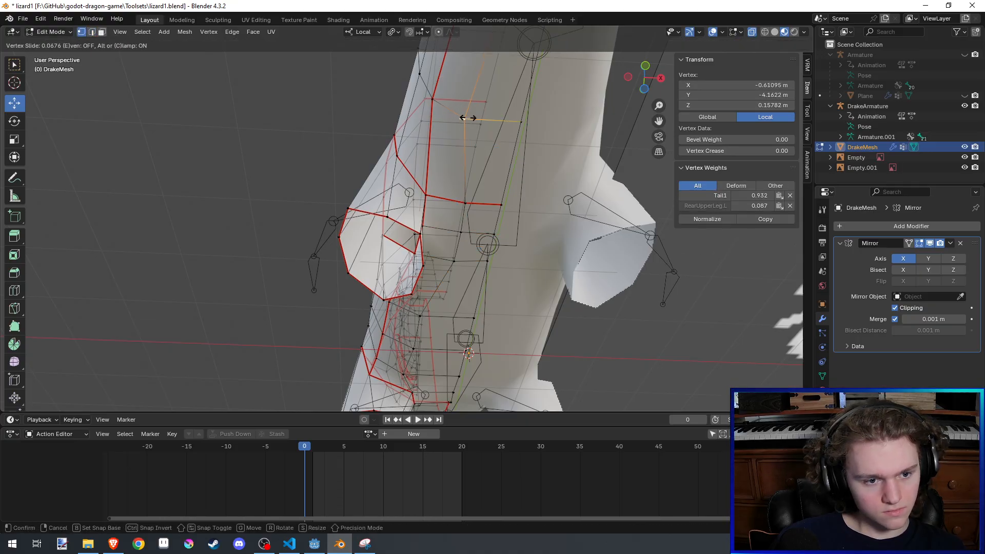
left_click(477, 118)
- Slide the belly vertex ahead of the rear leg toward the centreline and save the file
middle_click_drag(447, 241, 429, 174, "shift")
left_click(404, 254)
key("g")
key("g")
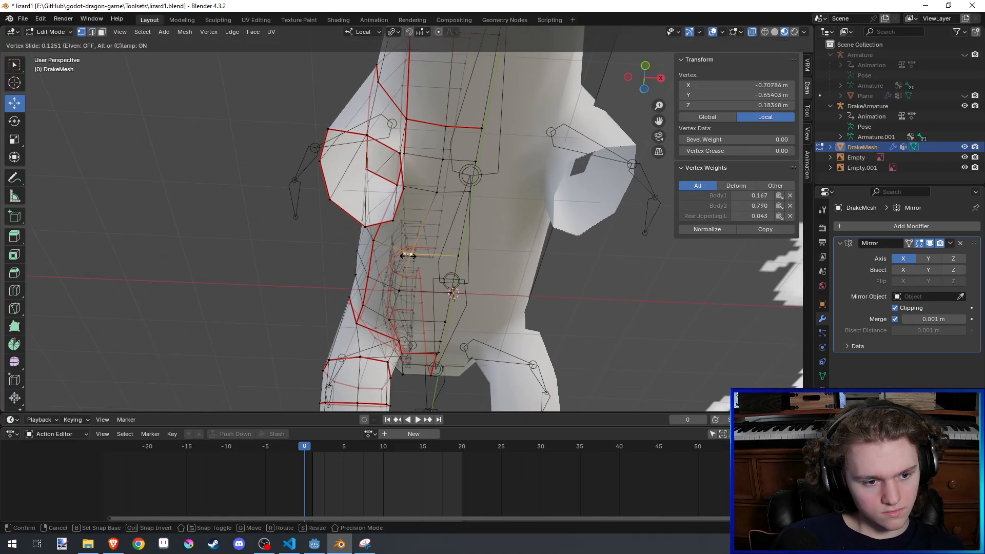
left_click(408, 255)
key("ctrl+s")
- Slide the vertex at the rear leg's inner junction with the body toward the centreline in two passes
middle_click_drag(408, 255, 384, 252)
left_click(382, 165)
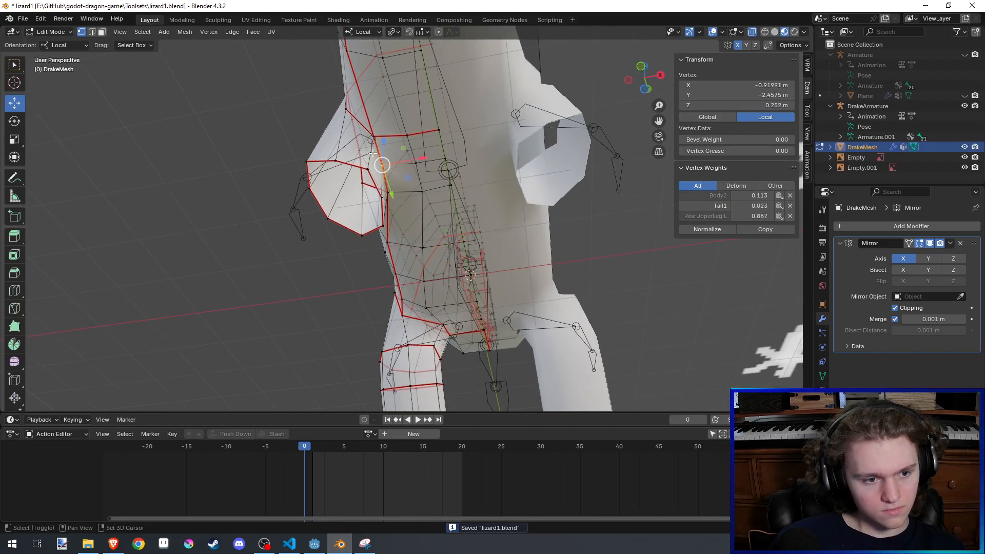
key("g")
key("g")
left_click(394, 163)
key("g")
key("g")
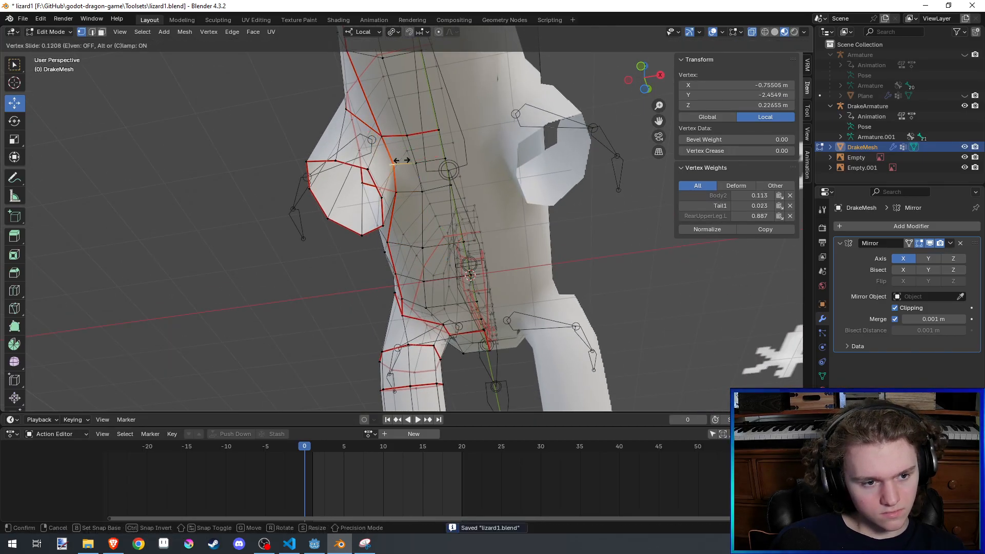
left_click(401, 162)
- Slide another vertex near the rear leg's inner junction, toggle out of and back into Edit Mode, and save the file
mouse_move(401, 163)
middle_mouse_down()
mouse_move(417, 233)
mouse_move(407, 204)
mouse_move(413, 167)
mouse_move(445, 213)
mouse_move(506, 257)
mouse_move(600, 269)
mouse_move(520, 264)
mouse_move(396, 279)
mouse_move(462, 257)
middle_mouse_up()
key("g")
key("g")
left_click(402, 235)
key("Tab")
key("ctrl+s")
key("Tab")
key("ctrl+s")
- Flatten the rear leg's end loop by scaling it to 0 along local Z and rotate it 21.8° about local X
left_click(470, 266, "alt")
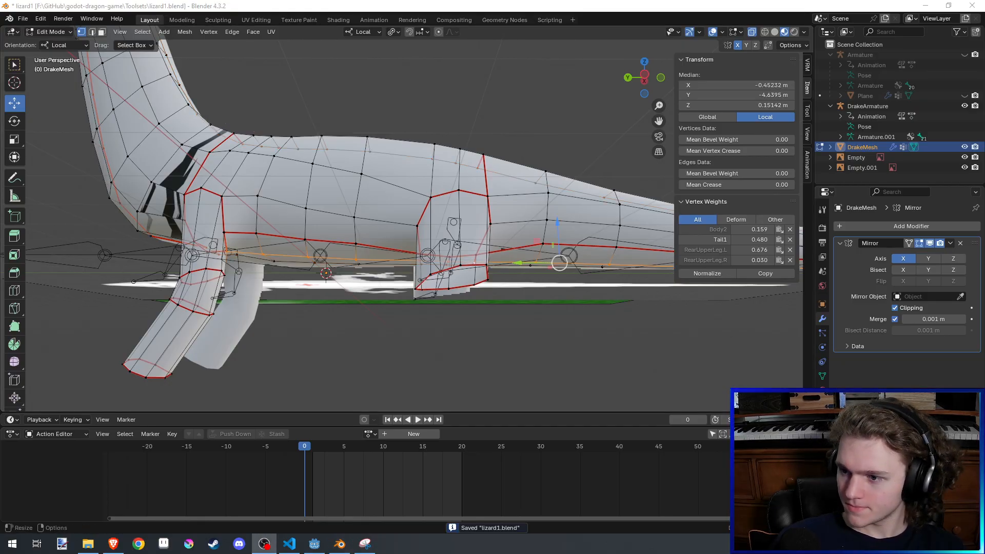
left_click(471, 264, "alt")
key("s")
key("z")
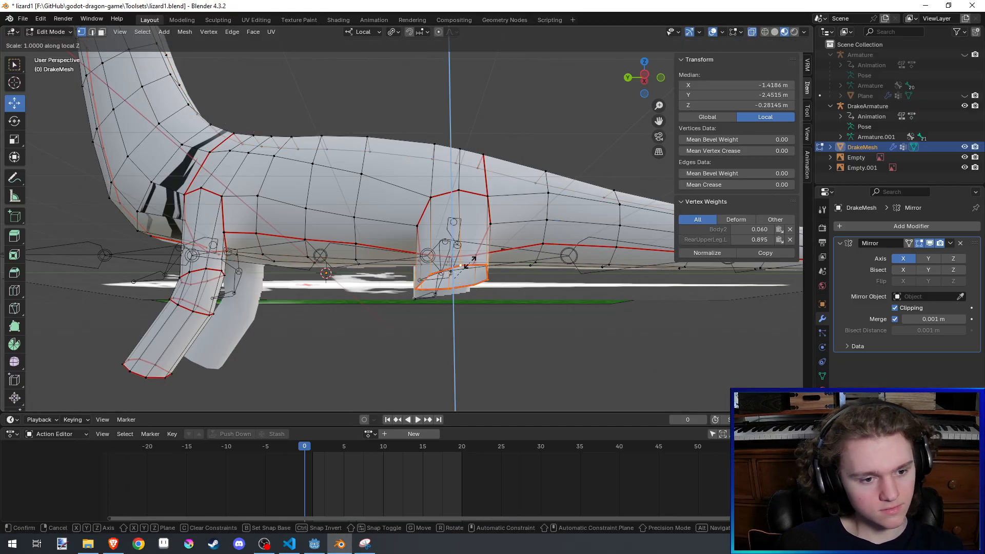
key("0")
key("Return")
key("s")
key("x")
left_click(478, 266)
- Reposition the rear leg's end loop lower and slightly forward, finishing with a move of 0.020883 m in X, -0.17766 m in Y and 0.15096 m in Z
key("g")
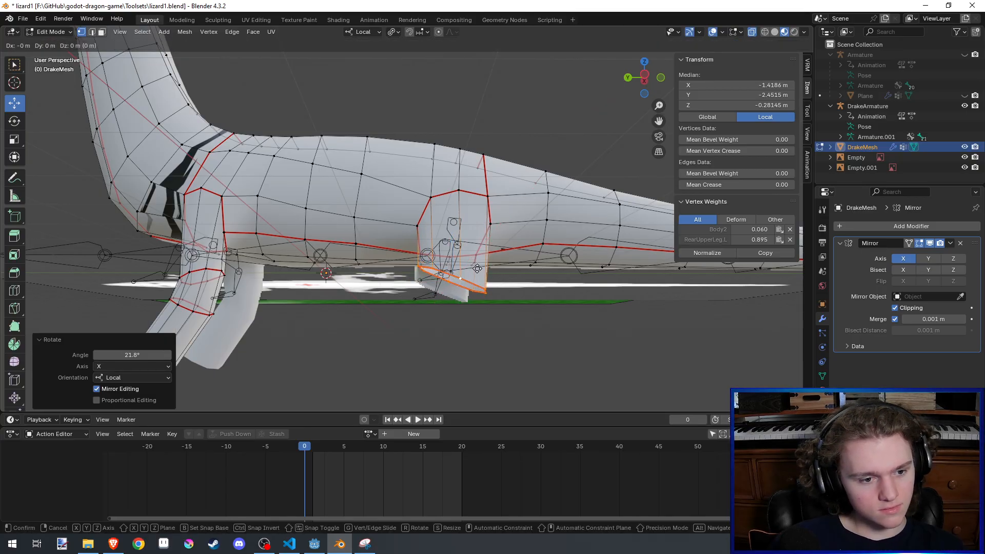
key("shift+x")
left_click(458, 265)
middle_click_drag(344, 265, 439, 264)
key("g")
left_click(450, 144)
key("g")
left_click(436, 267)
key("g")
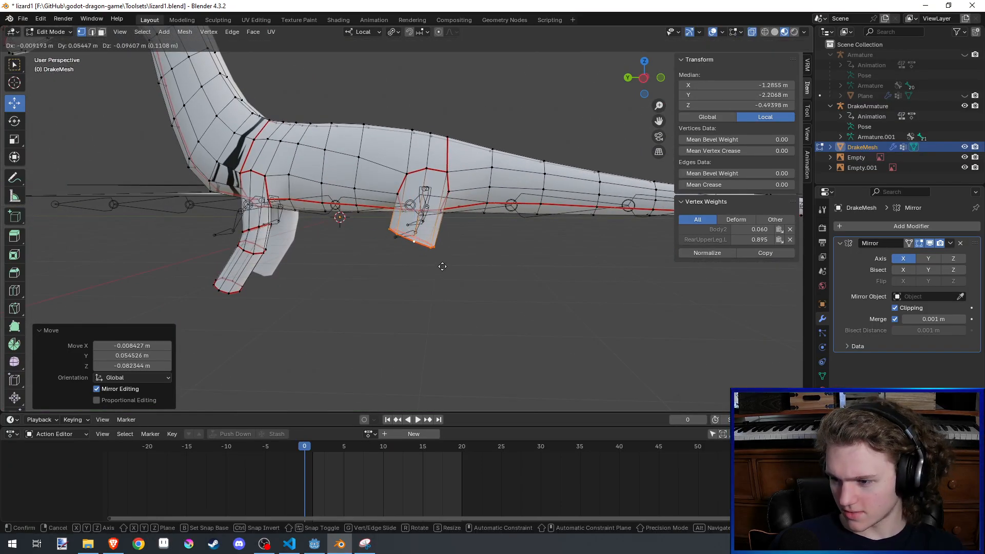
left_click(441, 268)
key("g")
left_click(462, 253)
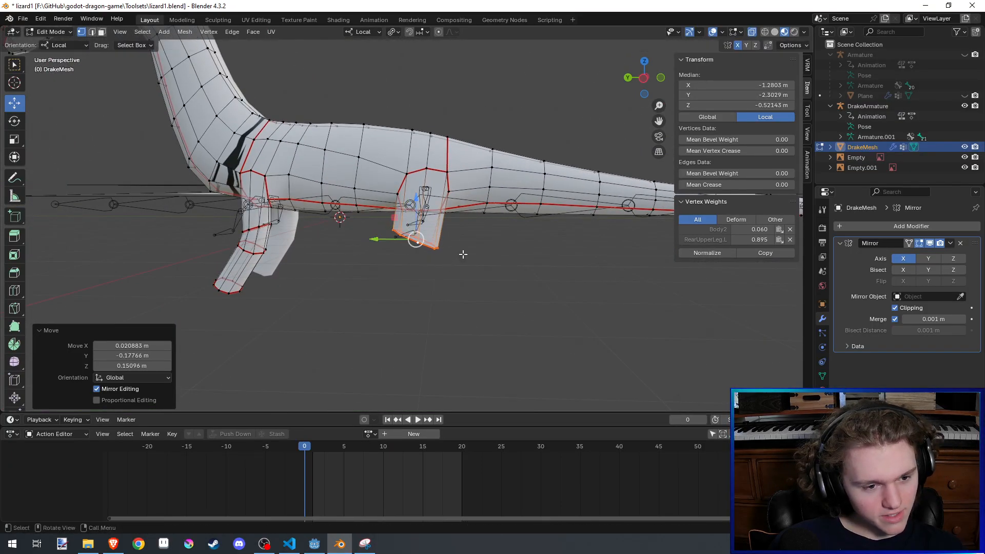
- Extrude the rear leg's end loop downward, rotate it -54.1° about local X, and move it back and down with local X locked
key("e")
left_click(451, 268)
key("r")
key("x")
left_click(460, 216)
key("g")
key("shift+x")
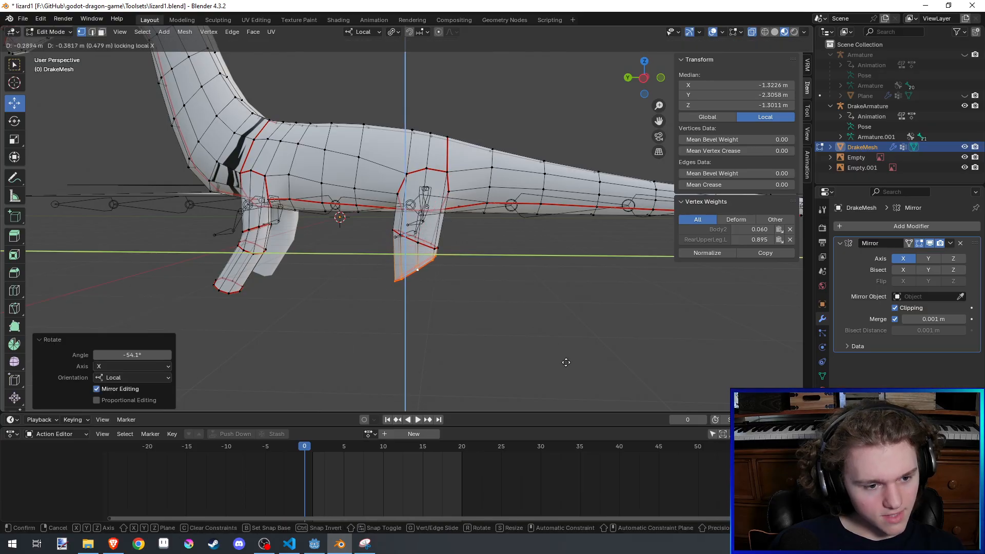
left_click(609, 352)
- Rotate the rear knee loop another -11° about local X and adjust its position with local X locked
key("r")
key("x")
left_click(563, 274)
key("g")
key("shift+x")
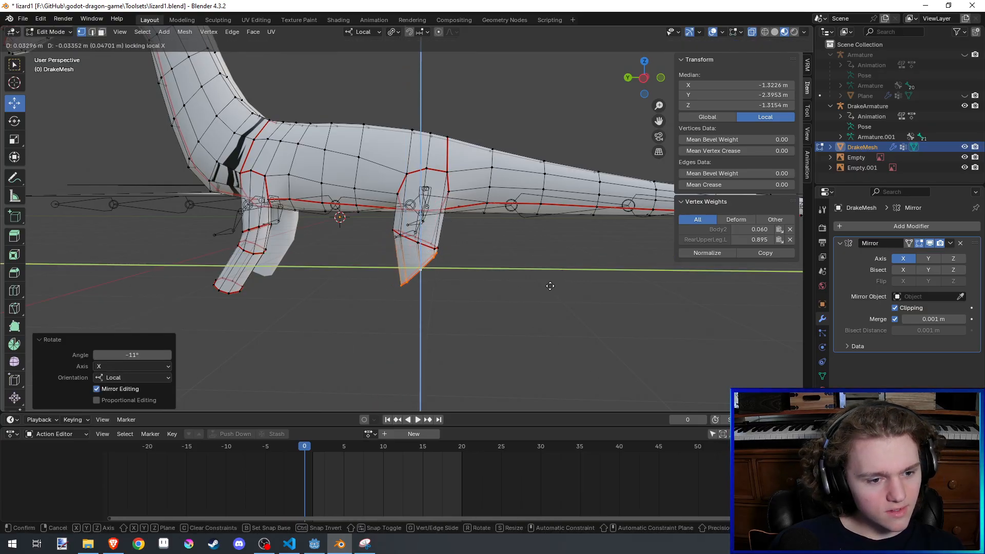
left_click(563, 274)
- Extrude the next rear leg segment 0.03262 m in X, -0.74136 m in Y and -0.34291 m in Z, and tilt its end about local X
key("e")
left_click(591, 287)
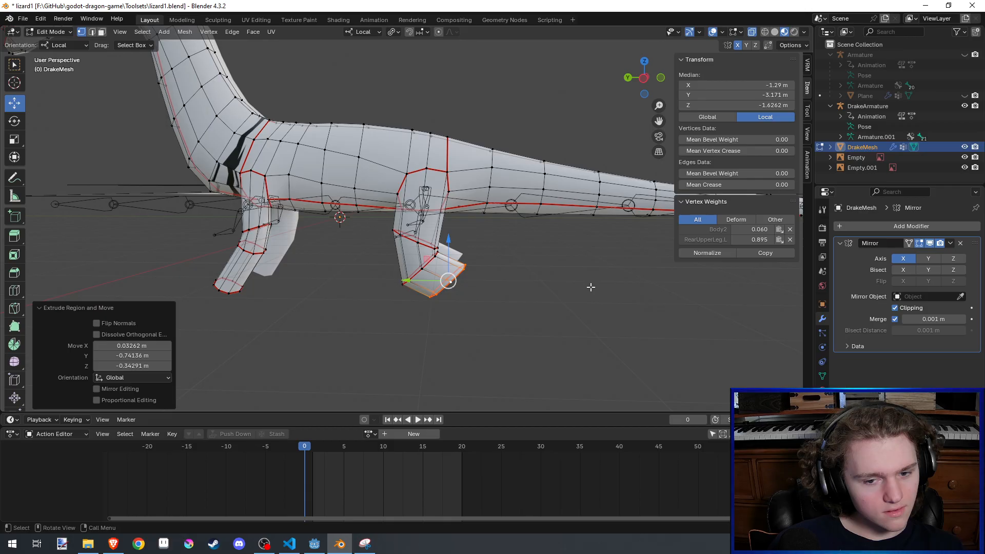
middle_click_drag(590, 287, 586, 262, "shift")
key("r")
key("x")
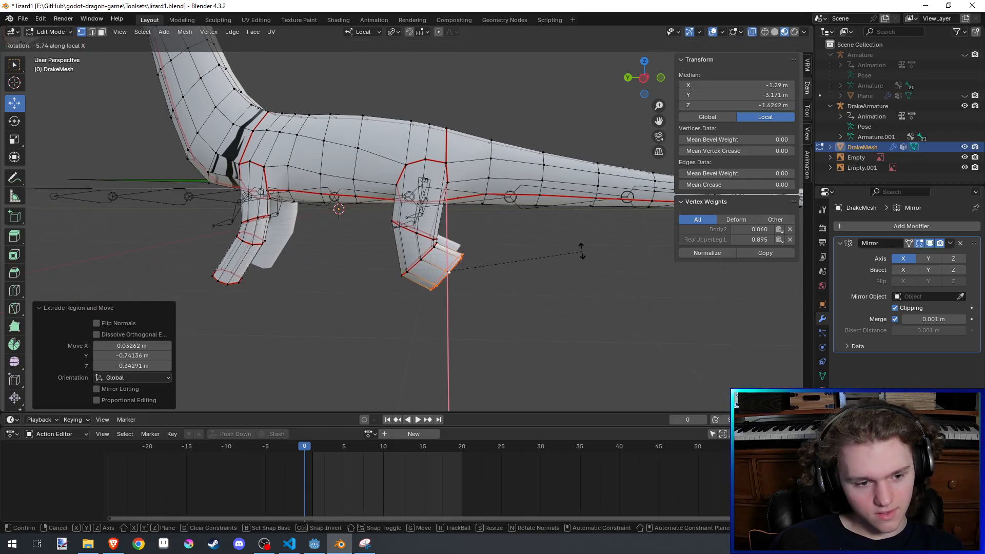
left_click(554, 232)
- Scale the rear leg's end loop to 0.642 and move it about -0.63 m in Y and -0.15 m in Z with local X locked
key("s")
left_click(519, 255)
key("g")
key("shift+x")
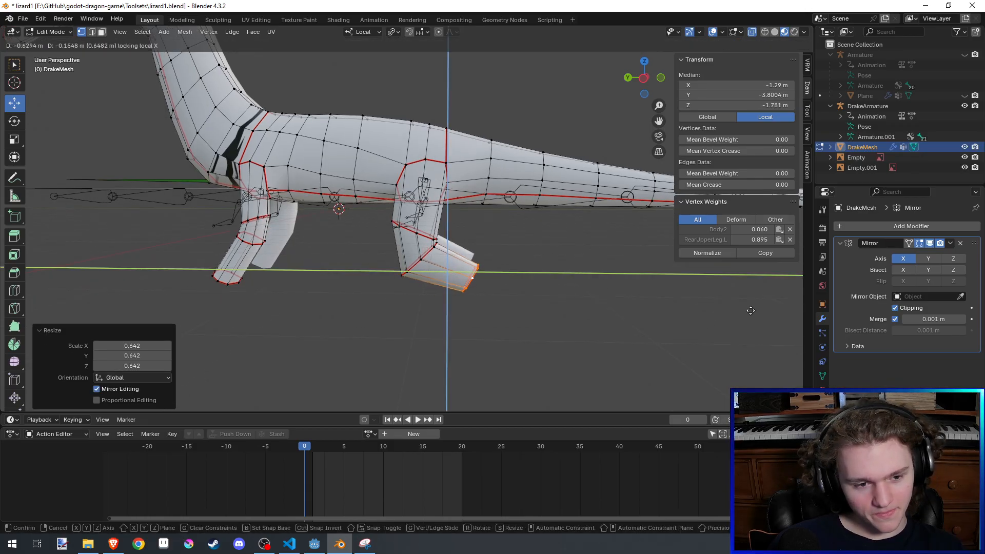
left_click(748, 308, "shift")
- Extrude a rear ankle segment, tilt its end loop about local X, and move it 0.16471 m in Y and -0.18589 m in Z
key("r")
key("x")
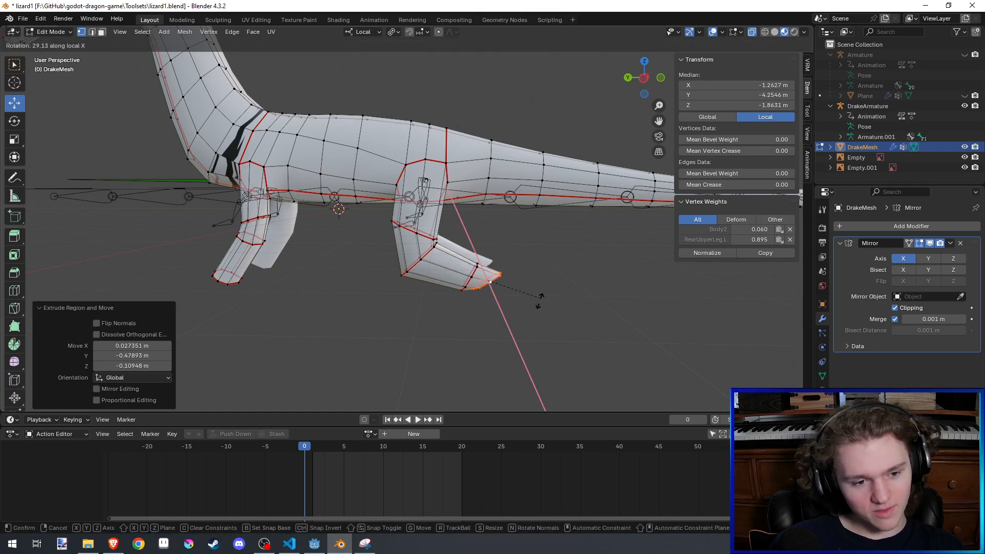
left_click(534, 304)
key("g")
key("shift+x")
left_click(471, 376, "shift")
- Rotate the ankle's end loop further downward and shift it 0.036381 m in Y and -0.059999 m in Z with local X locked
key("r")
key("x")
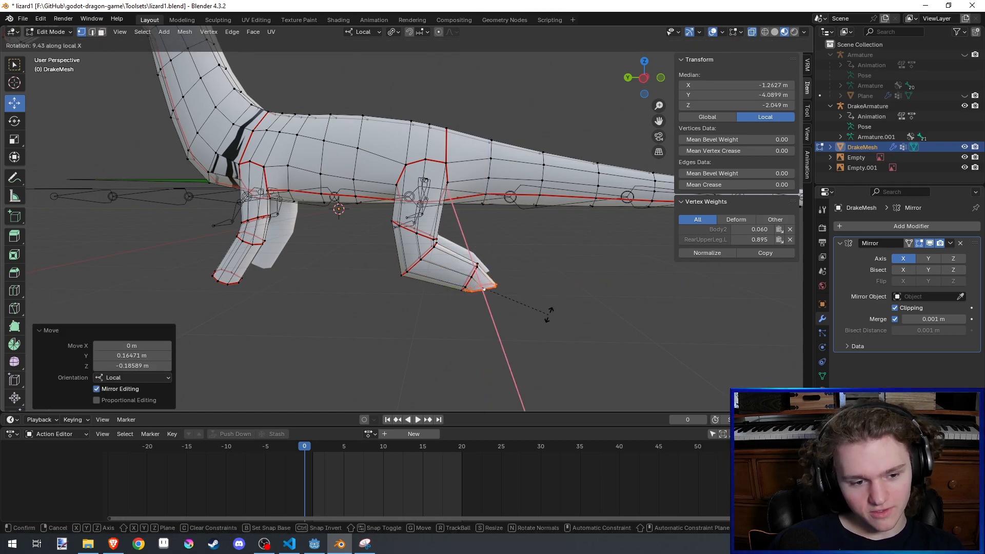
left_click(549, 313)
key("g")
key("shift+x")
left_click(534, 336)
scroll(544, 287, "up", 4)
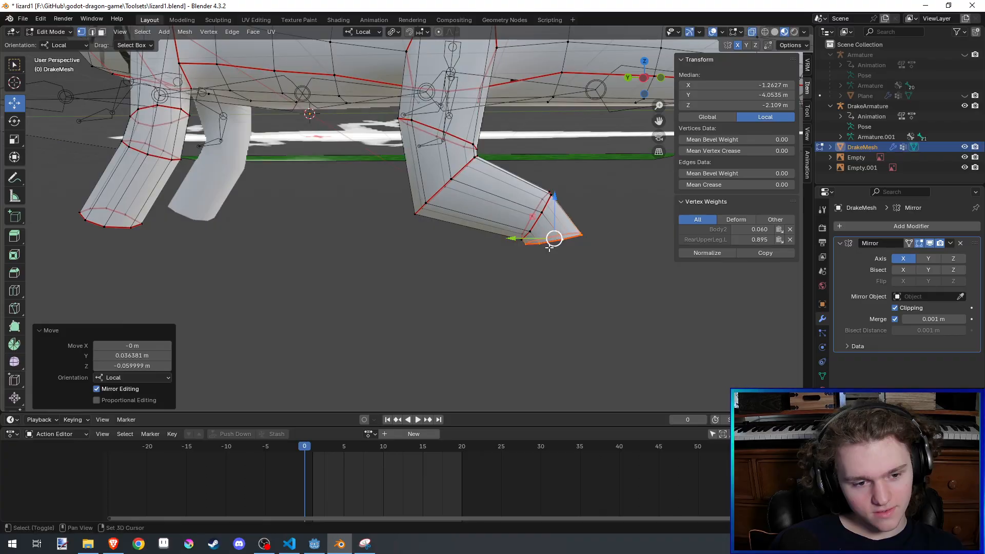
key("r")
left_click(591, 268)
- Extrude the ankle's end loop downward, rotate it 34.5° about local X, and raise it slightly with local X locked
key("e")
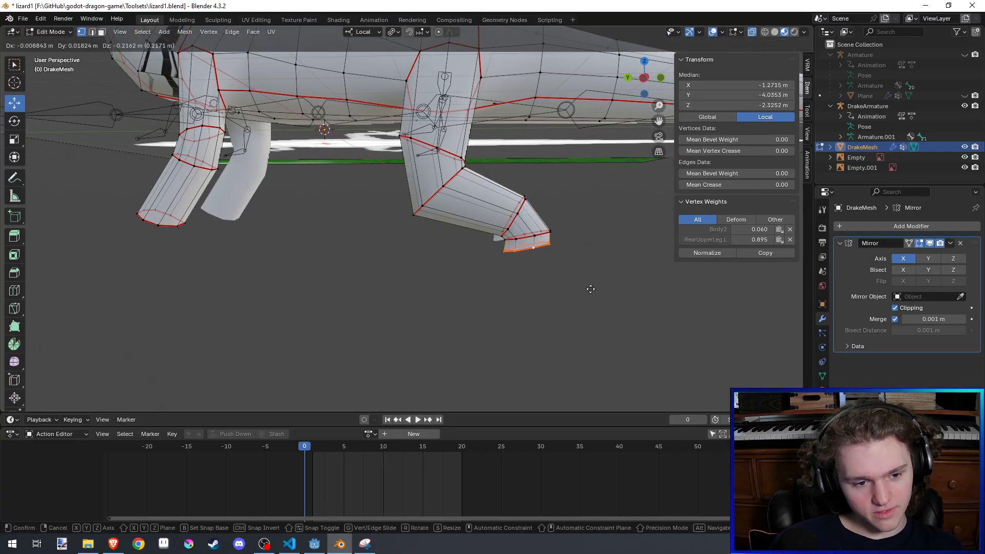
left_click(589, 295)
key("r")
key("x")
left_click(568, 347)
key("g")
key("shift+x")
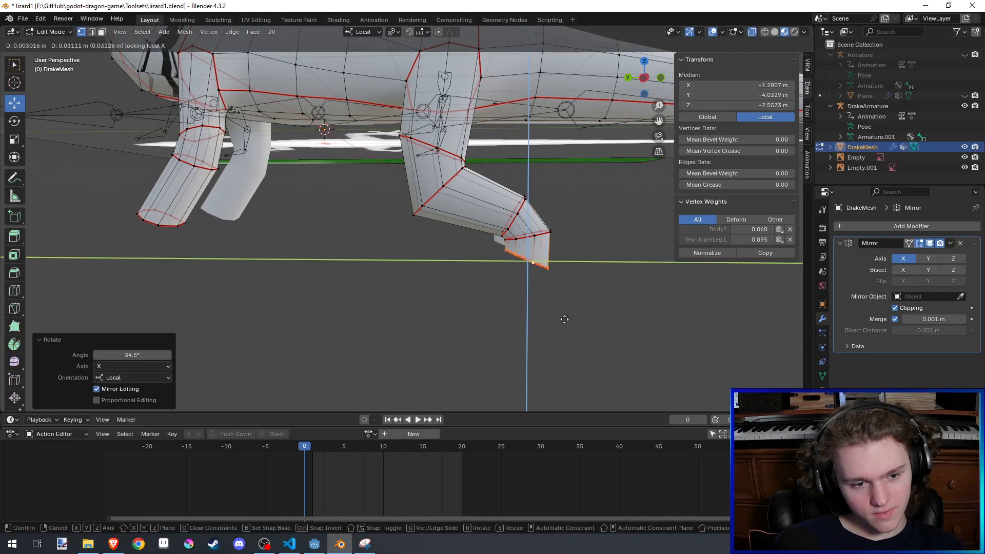
left_click(563, 296)
- Rotate the lower ankle loop another 5.88° about local X and shift it 0.00009 m in Y and 0.012258 m in Z
key("r")
key("x")
left_click(562, 303)
key("g")
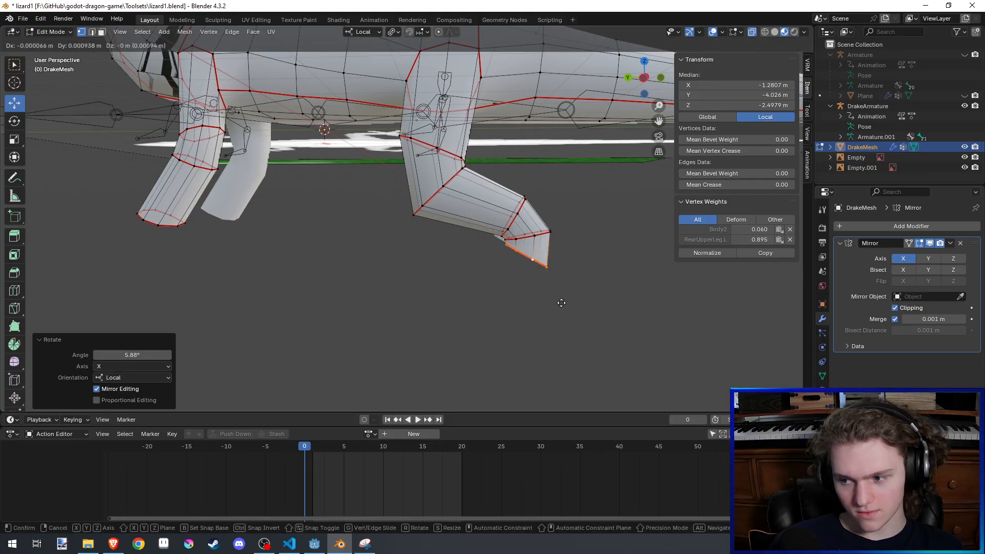
key("shift+x")
left_click(562, 297)
middle_click_drag(563, 297, 582, 271, "shift")
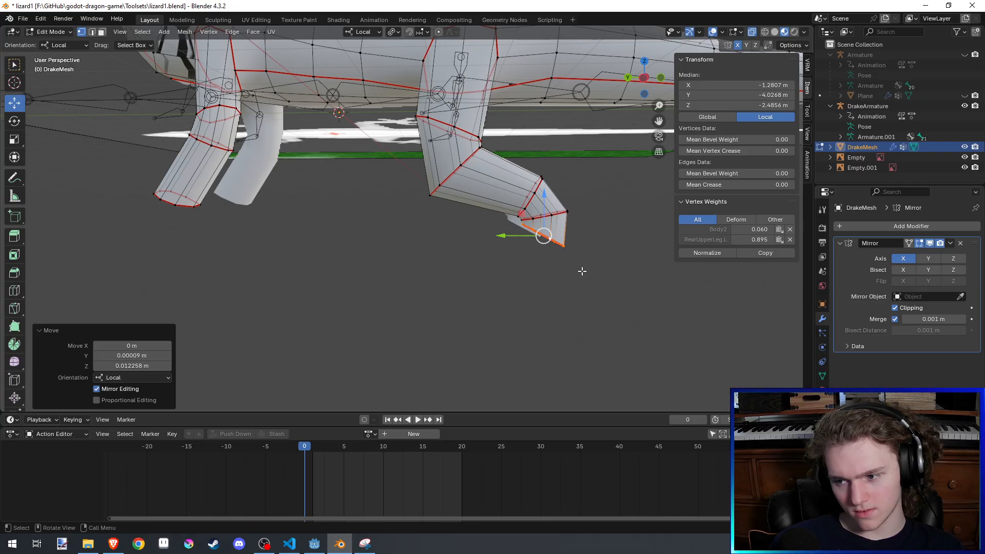
- Extrude a long lower rear leg segment downward and forward, and nudge its end loop -0.00304 m in X, 0.000449 m in Y and -0.033766 m in Z
key("e")
left_click(531, 336)
middle_click_drag(532, 337, 609, 273)
key("g")
left_click(545, 346)
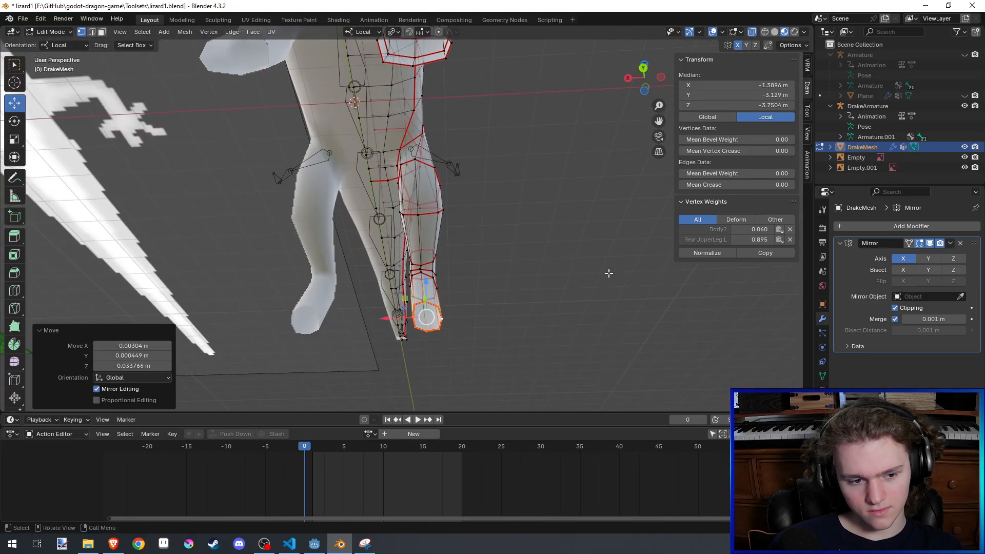
- Set the transform orientation to View and move the lower rear leg's end loop back toward the ankle, adjusting its position from the side
scroll(589, 207, "up", 5)
left_click(363, 32)
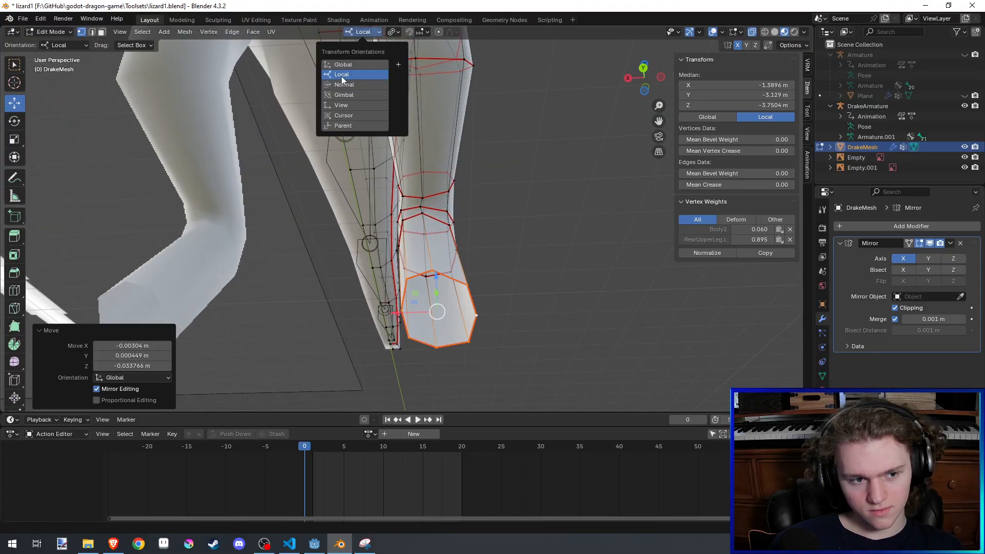
left_click(352, 106)
middle_click_drag(578, 341, 520, 301)
key("g")
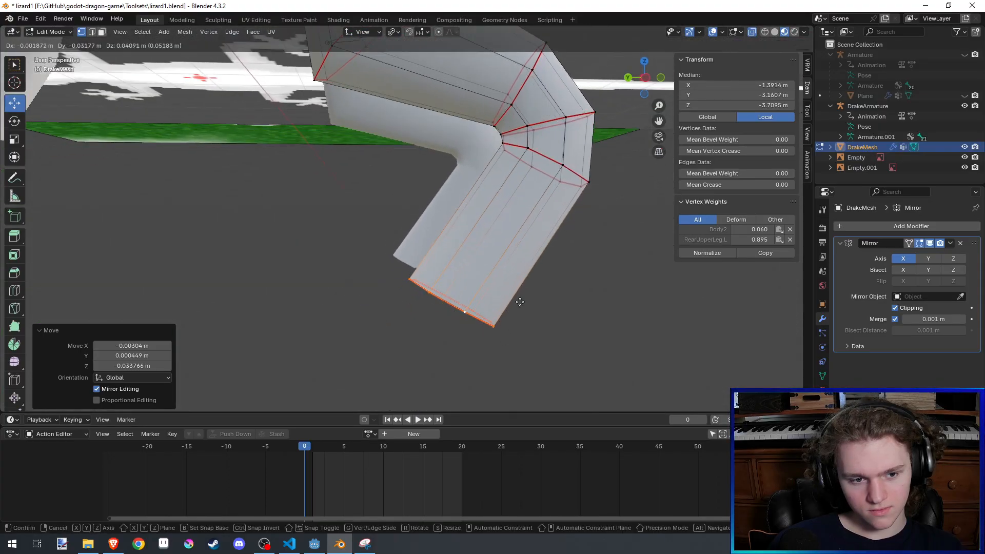
left_click(572, 231)
middle_click_drag(567, 243, 561, 307, "shift")
scroll(559, 310, "down", 6)
key("g")
left_click(543, 324)
- Check the extended rear legs from several angles in Sculpt Mode and save the file
key("ctrl+Tab")
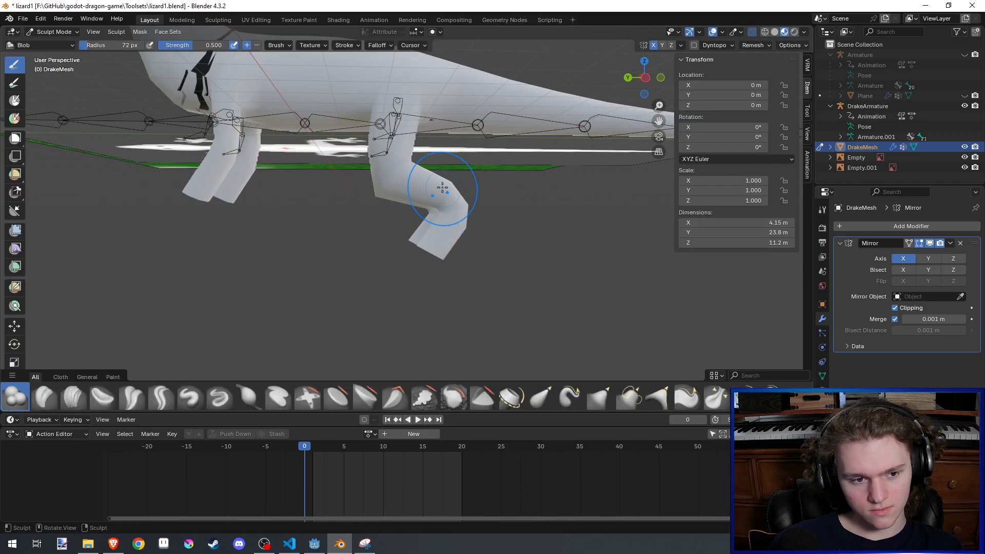
scroll(442, 187, "down", 7)
middle_click_drag(442, 188, 425, 223)
key("ctrl+s")
scroll(425, 226, "up", 6)
mouse_move(359, 329)
middle_mouse_down("shift")
mouse_move(426, 292)
mouse_move(414, 261)
middle_mouse_up("shift")
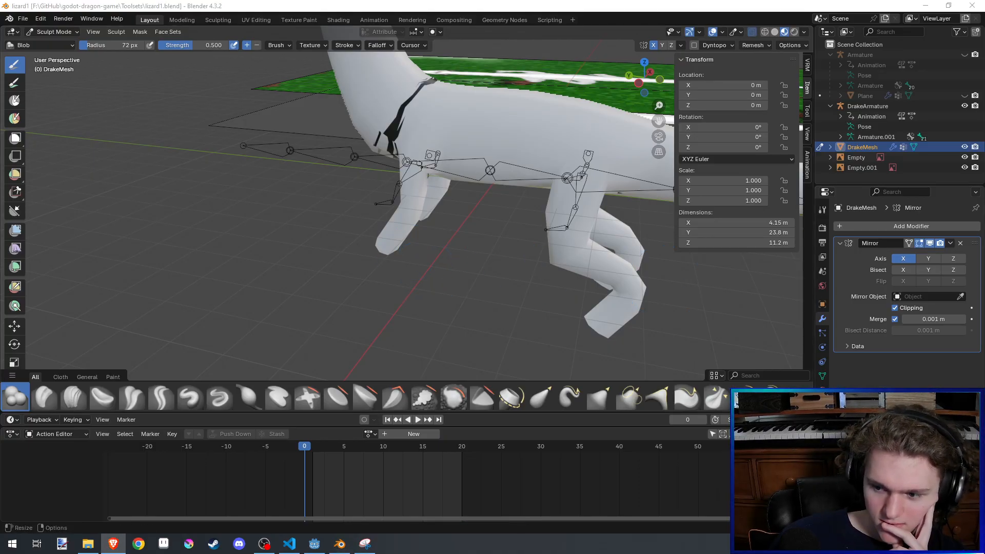
- Examine the drake's body and leg proportions from several distances and angles in Sculpt Mode
scroll(572, 240, "down", 1)
scroll(584, 222, "down", 6)
middle_click_drag(571, 240, 386, 247)
scroll(584, 223, "up", 5)
scroll(599, 226, "down", 2)
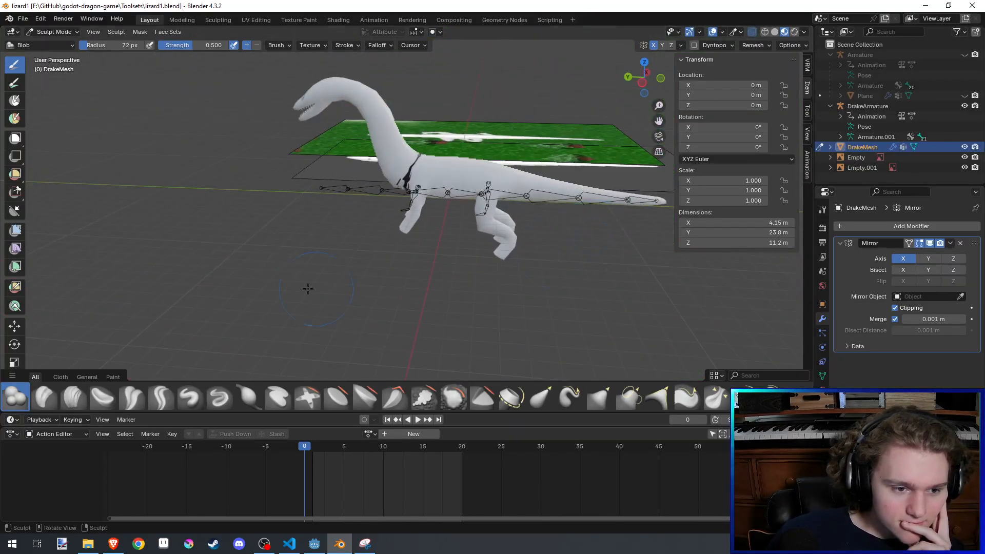
scroll(386, 247, "up", 4)
scroll(386, 247, "down", 3)
scroll(428, 203, "up", 8)
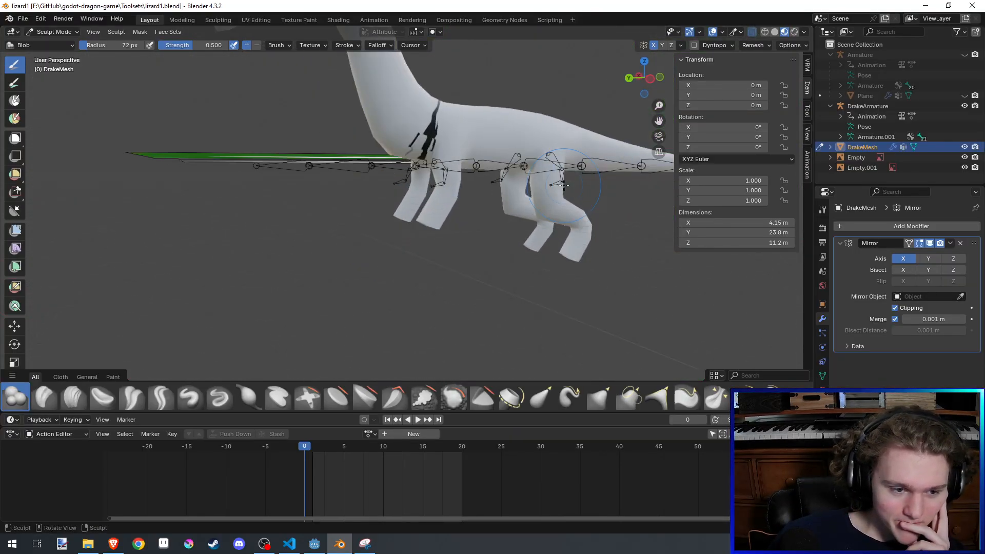
- Compare the front and rear leg topology in Edit Mode from several angles and save the file
key("Tab")
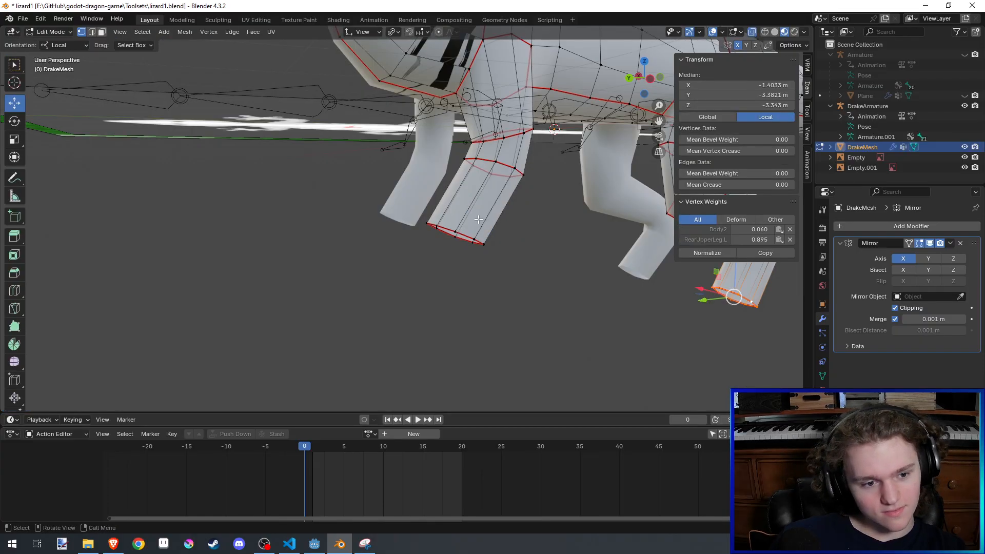
scroll(419, 228, "down", 3)
scroll(420, 227, "up", 2)
key("ctrl+s")
scroll(420, 228, "down", 2)
scroll(424, 236, "up", 4)
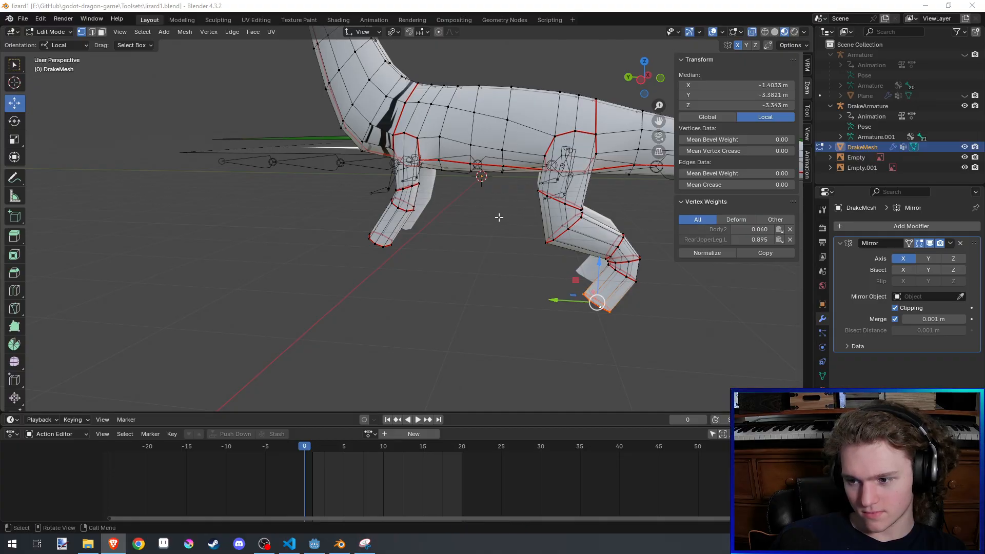
mouse_move(504, 269)
middle_mouse_down()
mouse_move(447, 171)
mouse_move(432, 189)
middle_mouse_up()
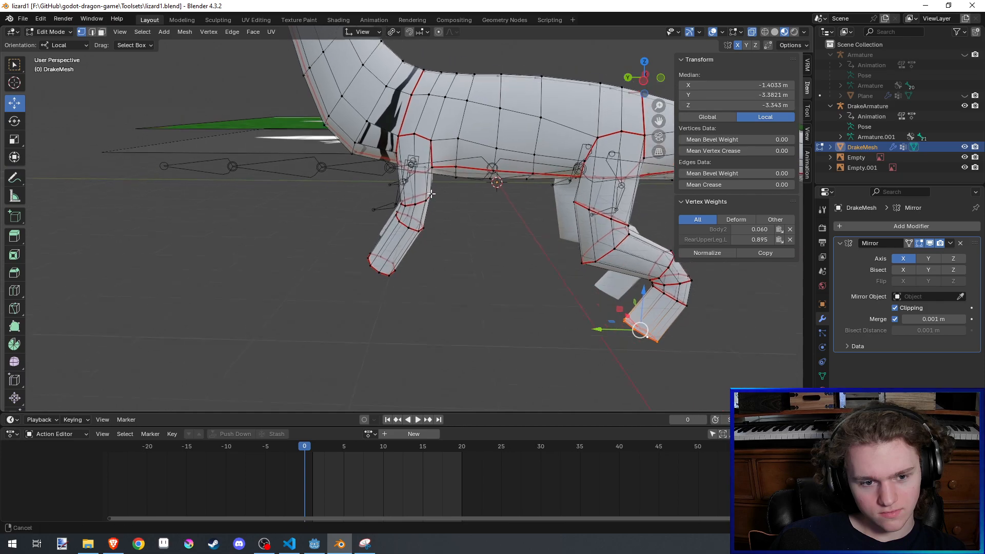
scroll(432, 189, "down", 3)
key("ctrl+s")
scroll(431, 191, "down", 2)
key("ctrl+Tab")
key("Tab")
scroll(429, 200, "up", 4)
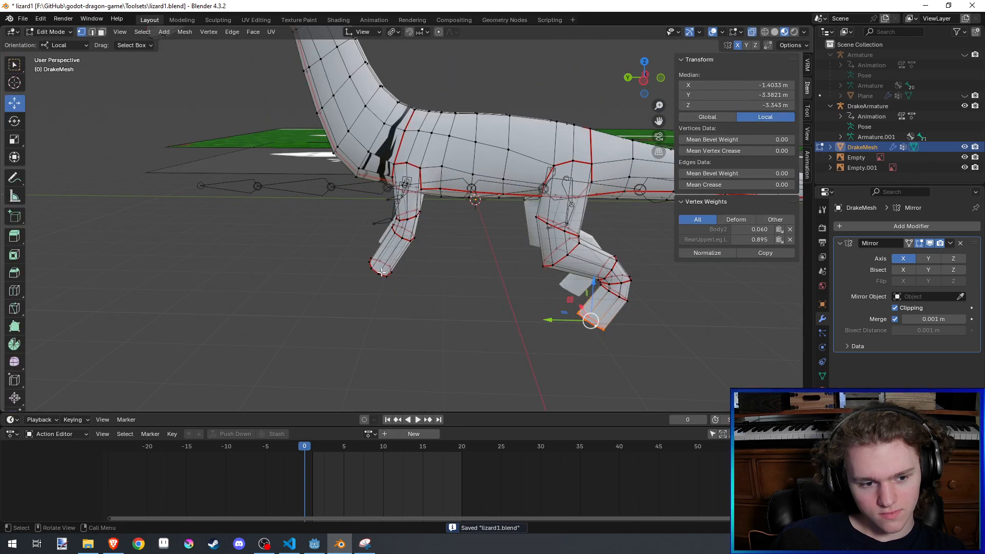
- Delete the front leg's geometry below the short upper stub and save the file
scroll(378, 282, "up", 5)
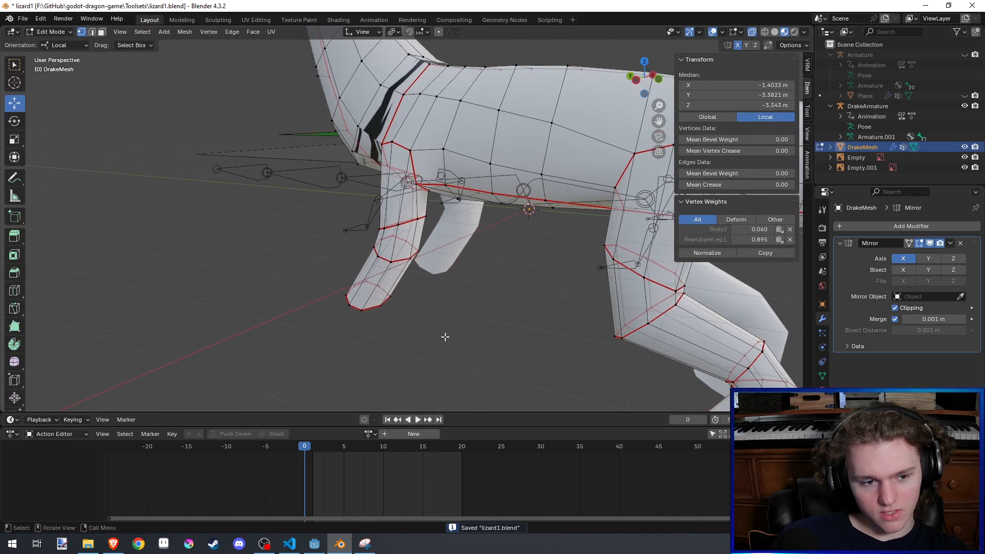
middle_click_drag(445, 337, 488, 340)
left_click_drag(517, 345, 369, 256)
middle_click_drag(369, 256, 503, 323)
left_click_drag(504, 324, 358, 211)
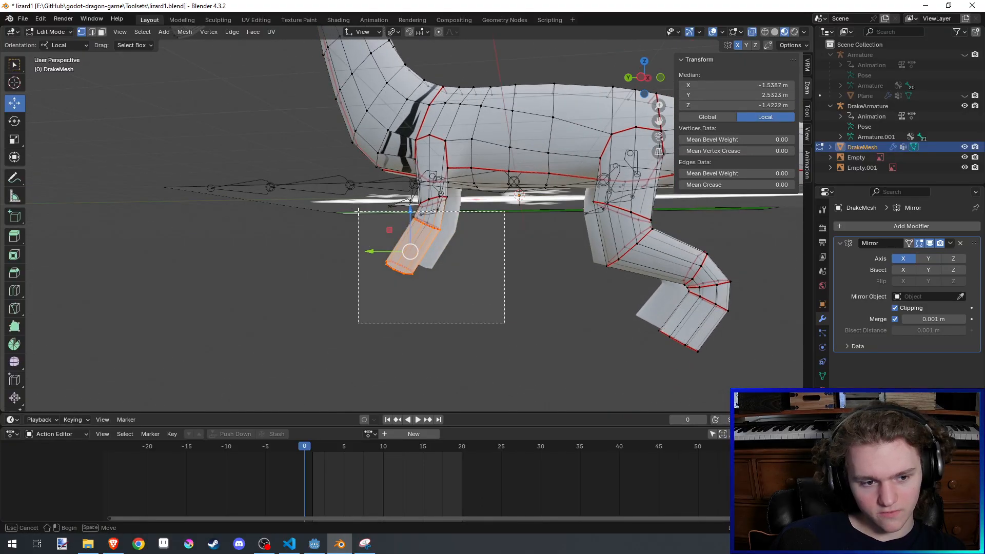
key("x")
left_click(358, 211)
scroll(473, 226, "up", 3)
key("ctrl+s")
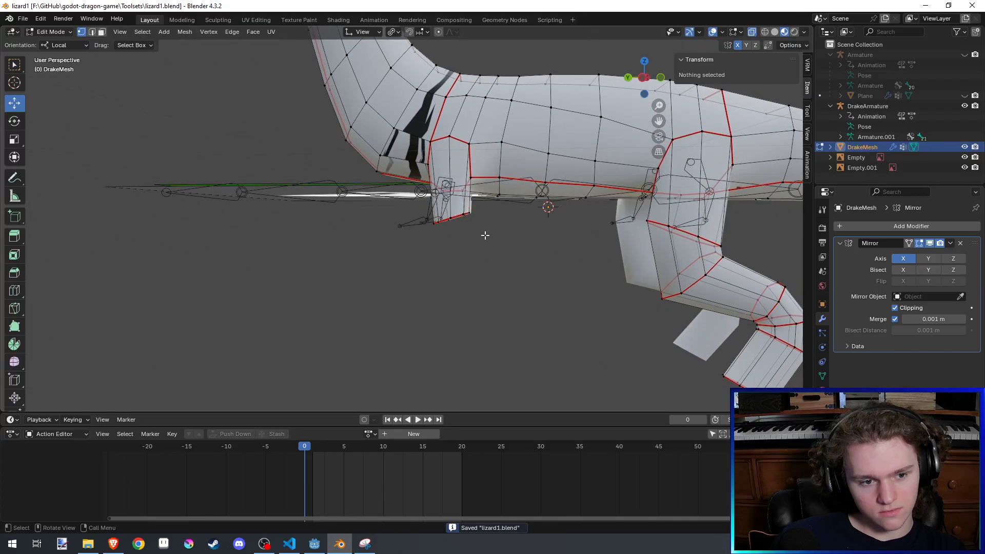
- Select the open end loop of the front leg stub and scale it by 1.303
middle_click_drag(485, 235, 444, 238)
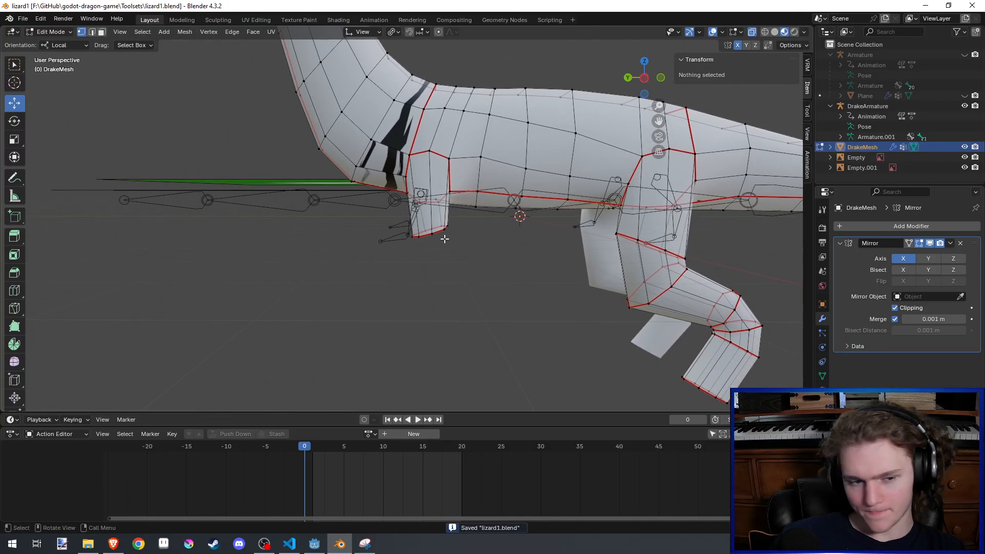
left_click(440, 232, "alt")
key("s")
left_click(501, 252)
- Try to reposition the front leg stub's end loop with the view X axis locked, and undo the moves
key("g")
key("shift+x")
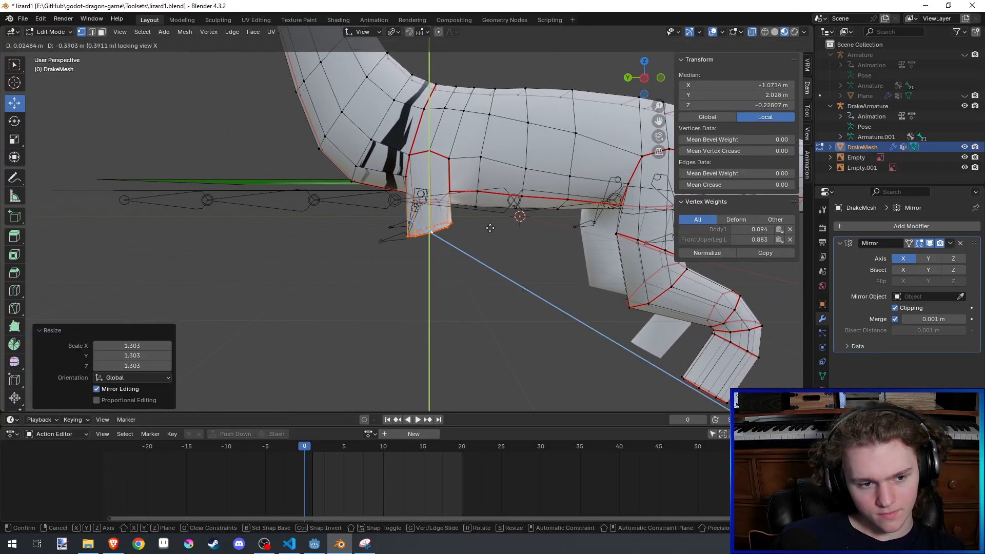
left_click(490, 227)
key("g")
key("shift+x")
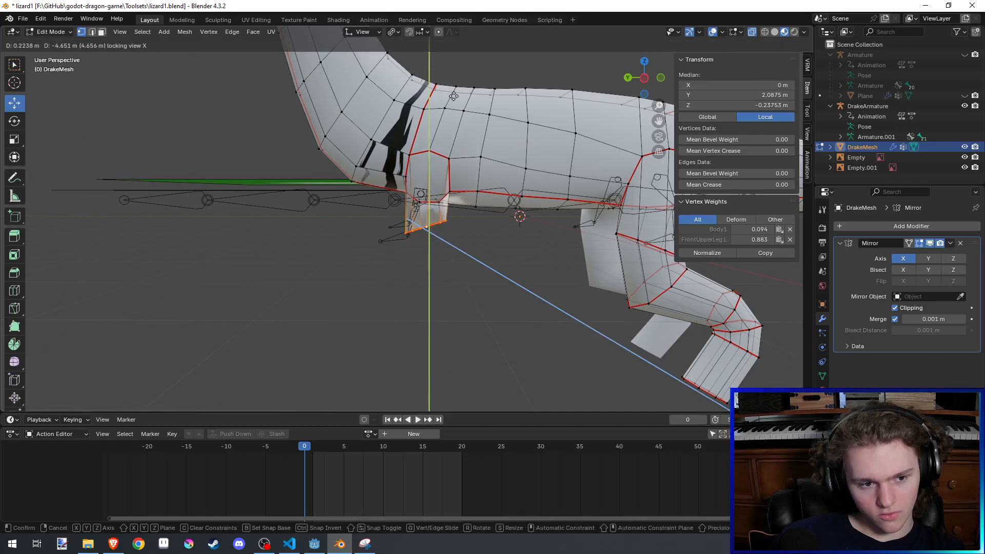
left_click(516, 195)
middle_click_drag(516, 195, 516, 205)
key("g")
key("shift+x")
left_click(508, 228)
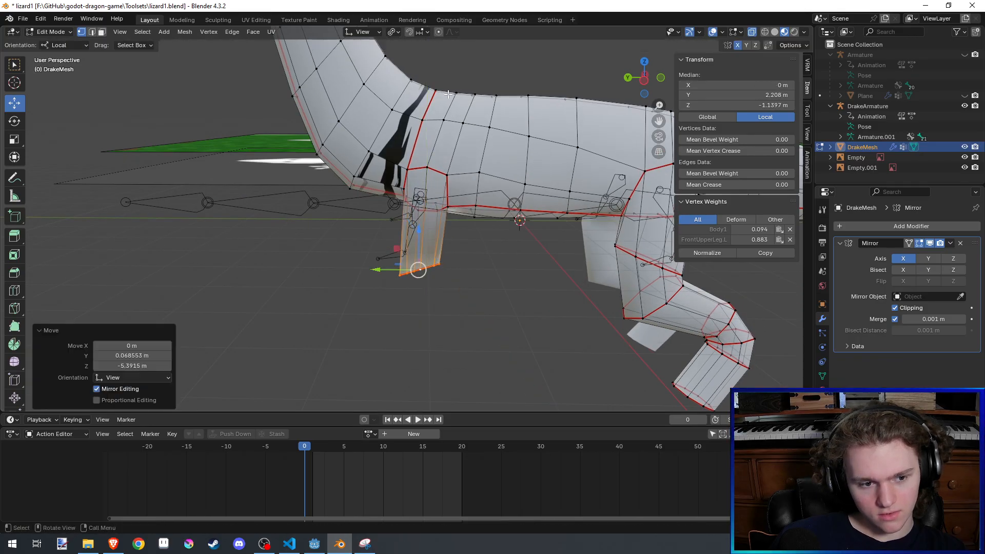
key("ctrl+z")
- Set the transform orientation to Global and shift the stub's end loop 0.098104 m in Y and 0.23831 m in Z, then -0.1096 m and -0.013442 m
left_click(361, 32)
left_click(358, 65)
key("g")
key("shift+x")
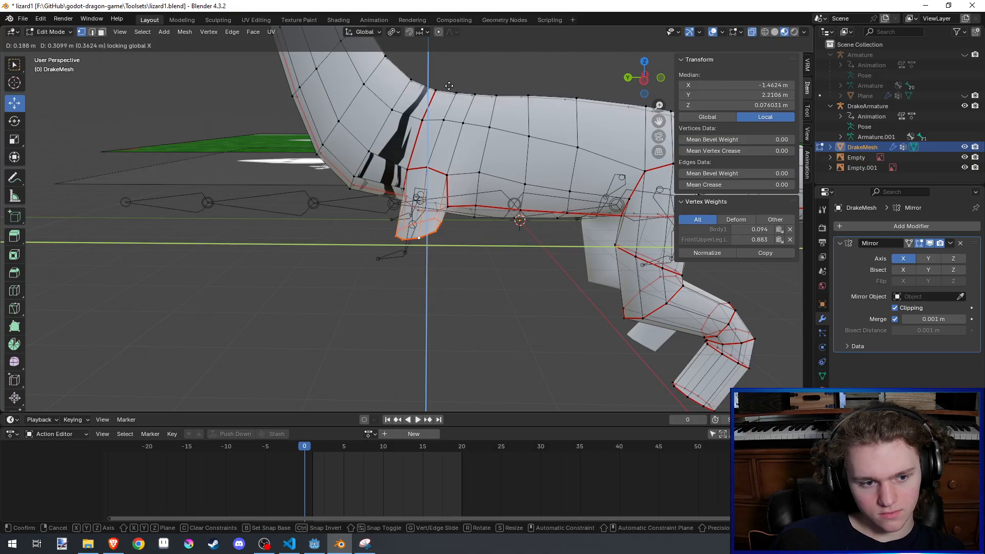
left_click(495, 122)
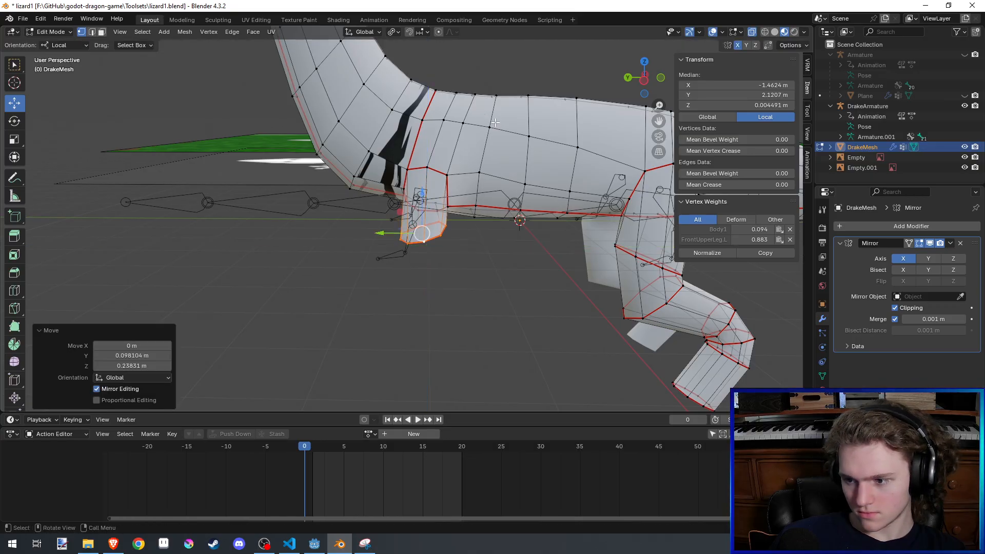
key("g")
key("shift+x")
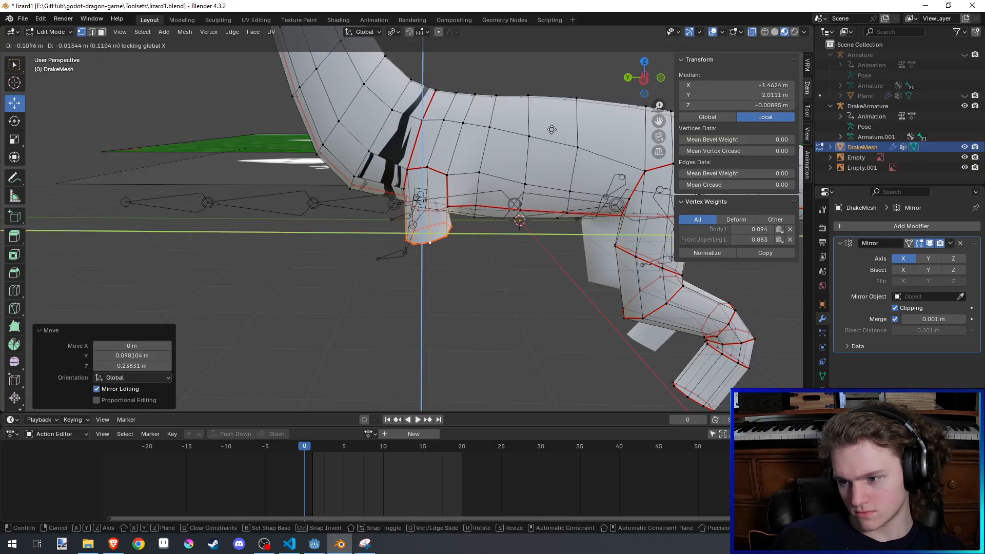
left_click(551, 129)
- Rotate the front leg's end loop -13° about global X and extrude it by -0.03711 m in X, -0.38004 m in Y and -0.27434 m in Z
key("r")
key("x")
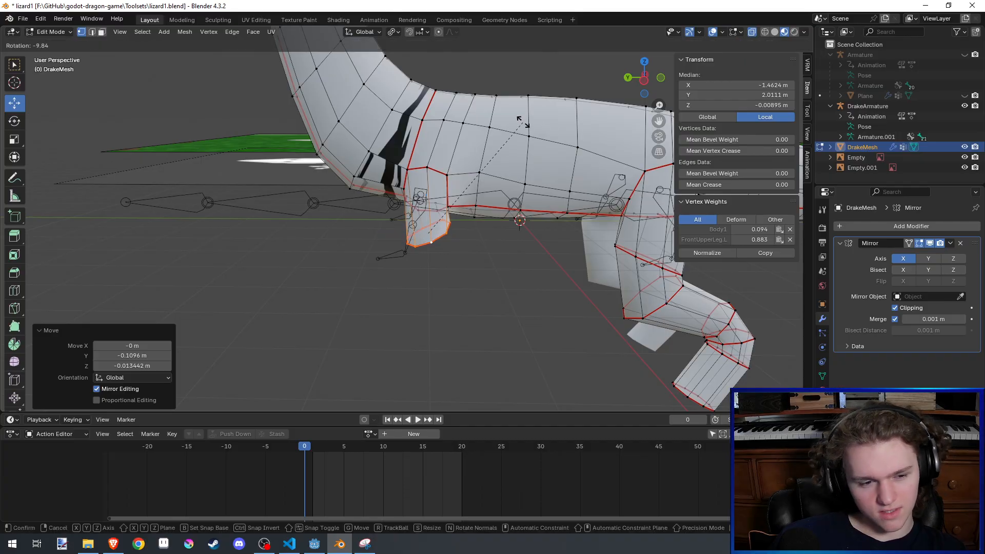
left_click(505, 119)
key("g")
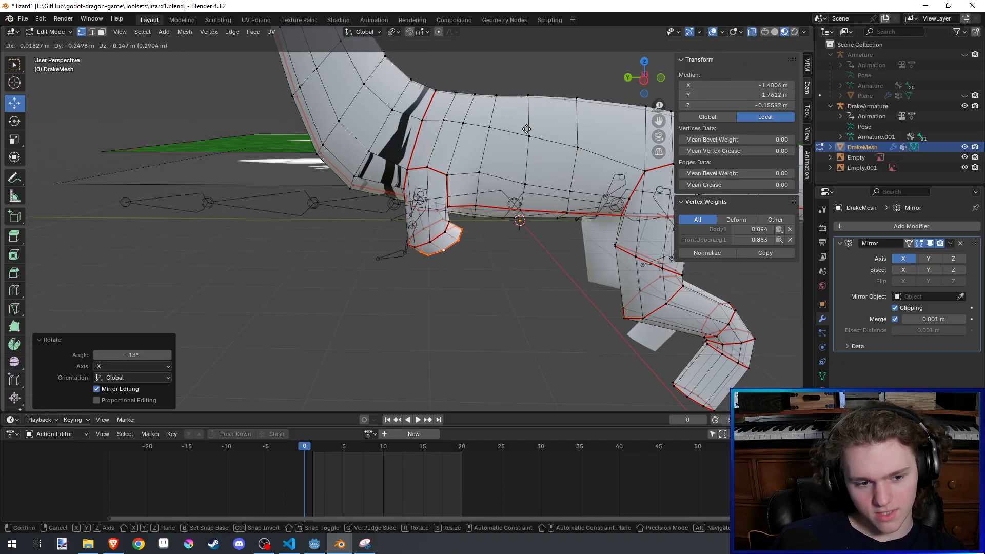
left_click(533, 135)
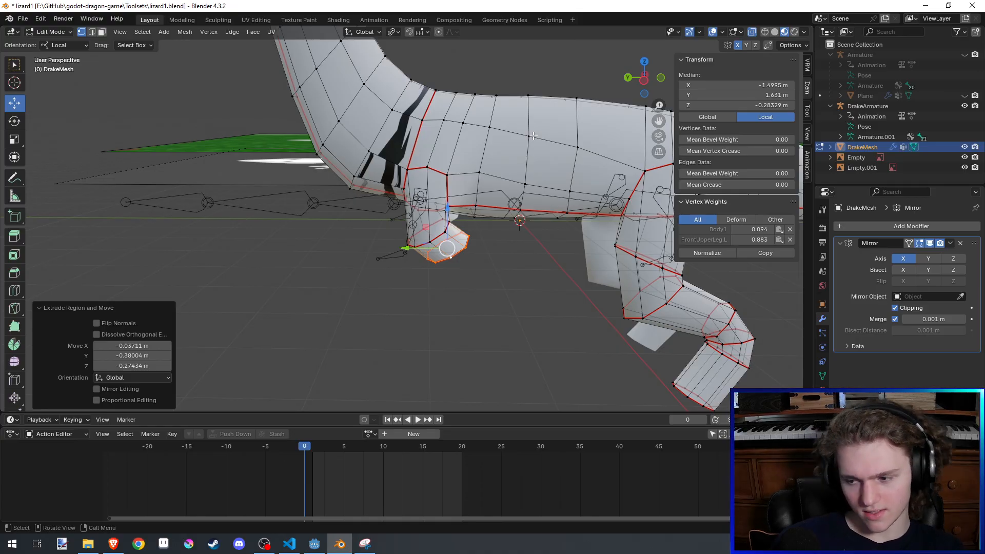
- Rotate the new end loop 9.9° about global X and extrude another short elbow segment backward and down
middle_click_drag(534, 136, 537, 94, "shift")
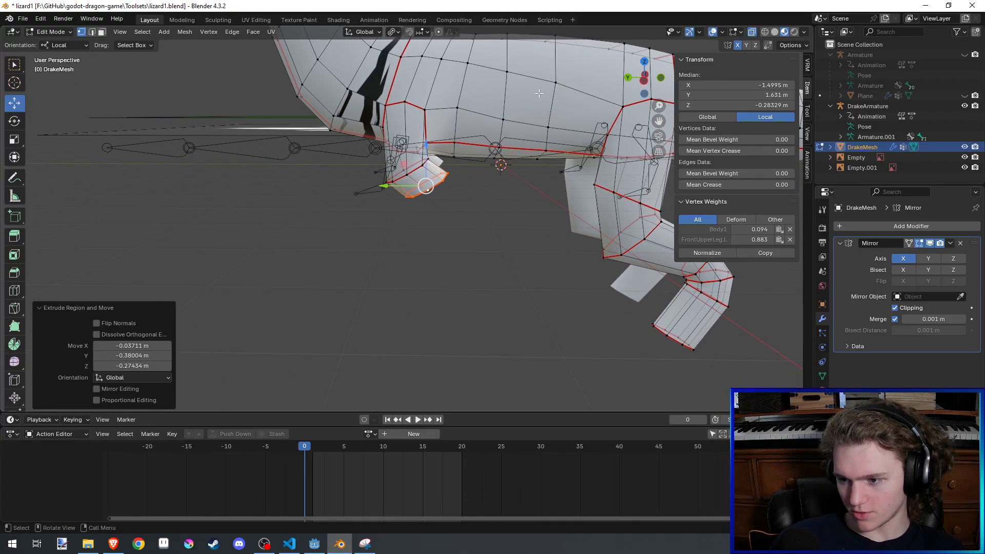
key("r")
key("x")
left_click(563, 126)
key("g")
key("z")
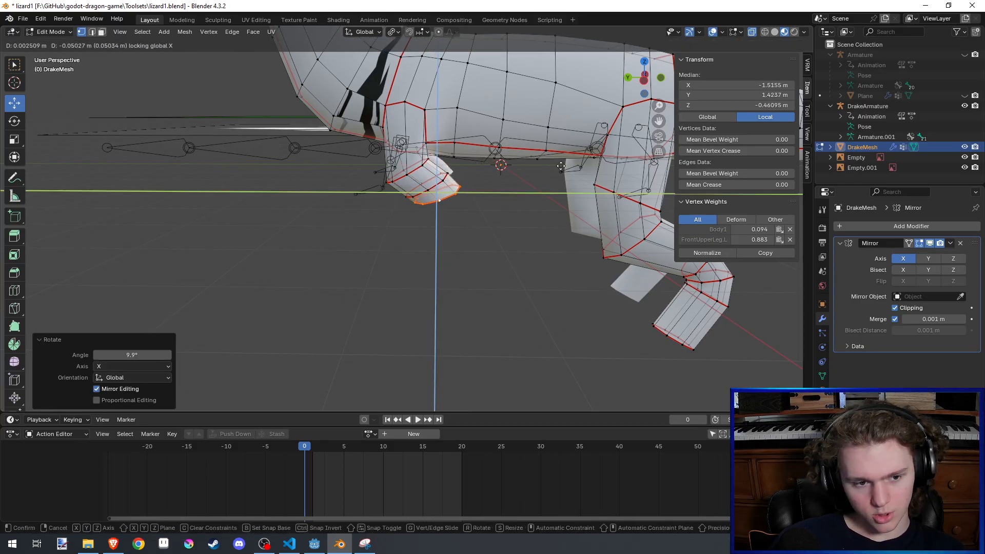
left_click(560, 197)
- Rotate the elbow's end loop 15.7° about global X and extrude a front leg segment about 2 m downward with X locked
key("r")
key("x")
left_click(559, 229)
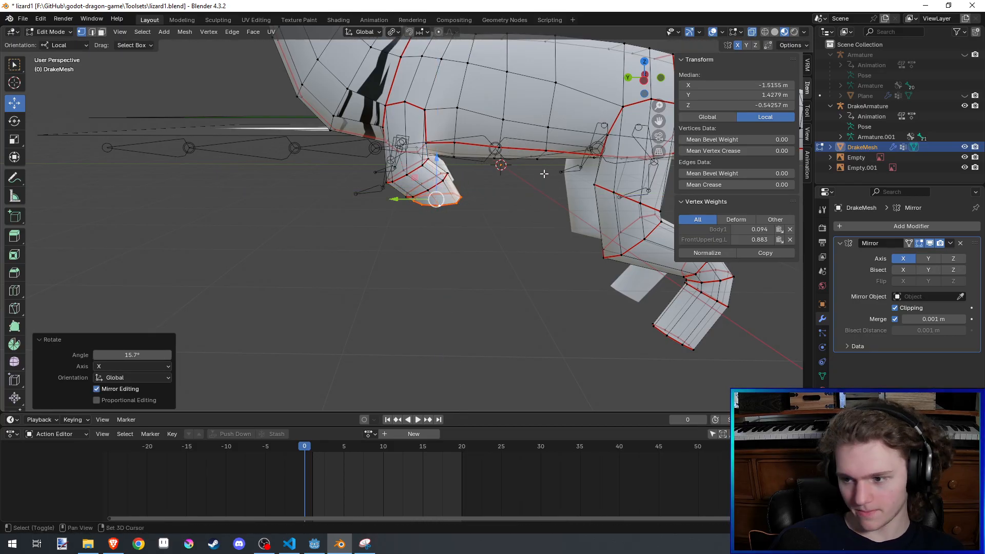
middle_click_drag(545, 166, 545, 156, "shift")
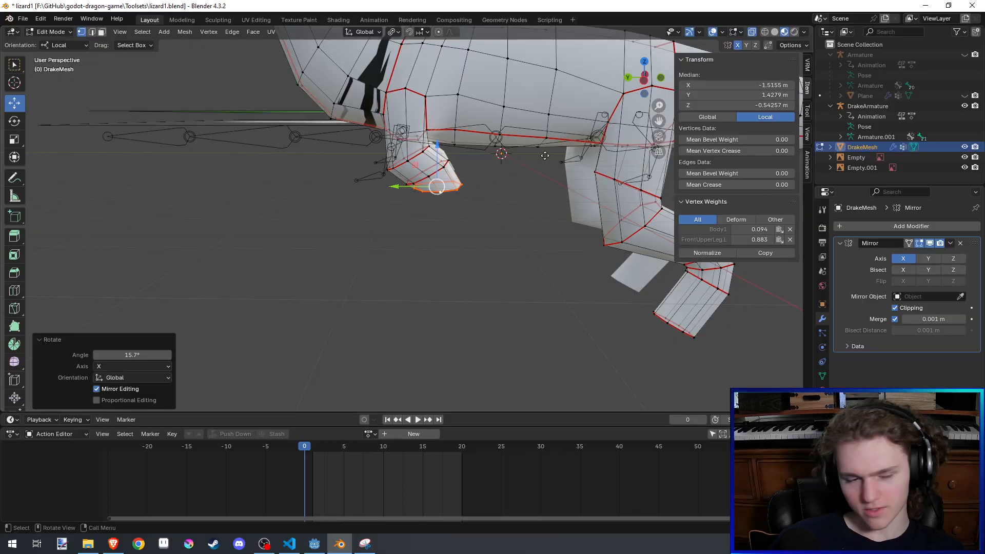
key("e")
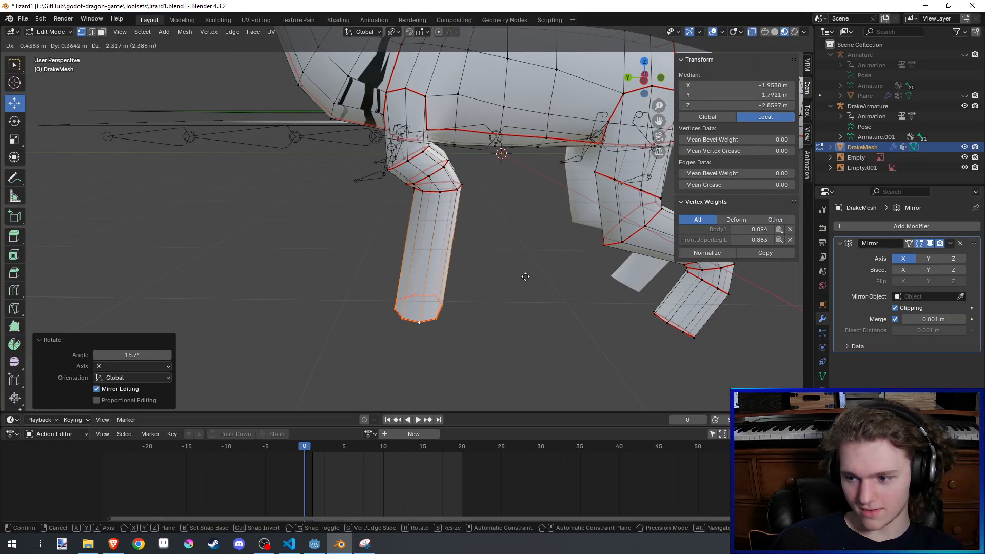
key("shift+x")
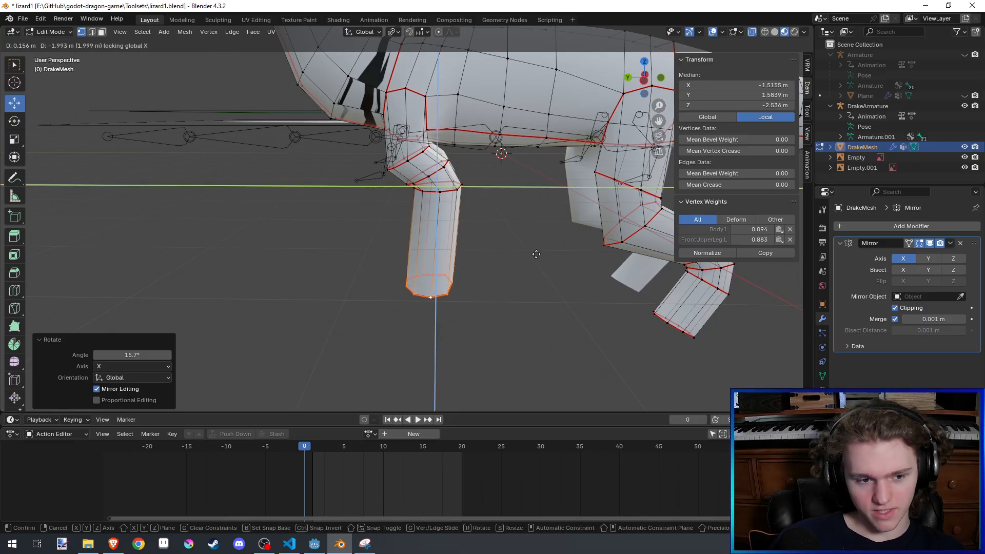
left_click(536, 252)
- Rotate the long segment's end loop 23.9° about global X and adjust its position with X locked
middle_click_drag(535, 253, 527, 182, "shift")
key("r")
key("x")
left_click(530, 220)
middle_click_drag(530, 220, 529, 200)
key("g")
key("shift+x")
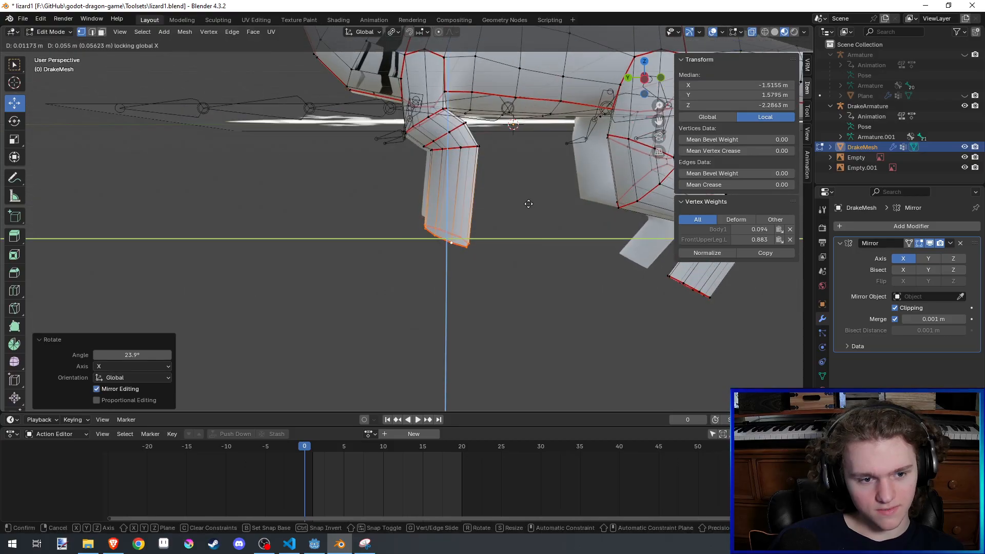
left_click(525, 192)
key("e")
key("x")
left_click(504, 219)
key("ctrl+z")
- Extrude the lower front leg segment downward and forward from the wrist loop, keeping global X locked
key("e")
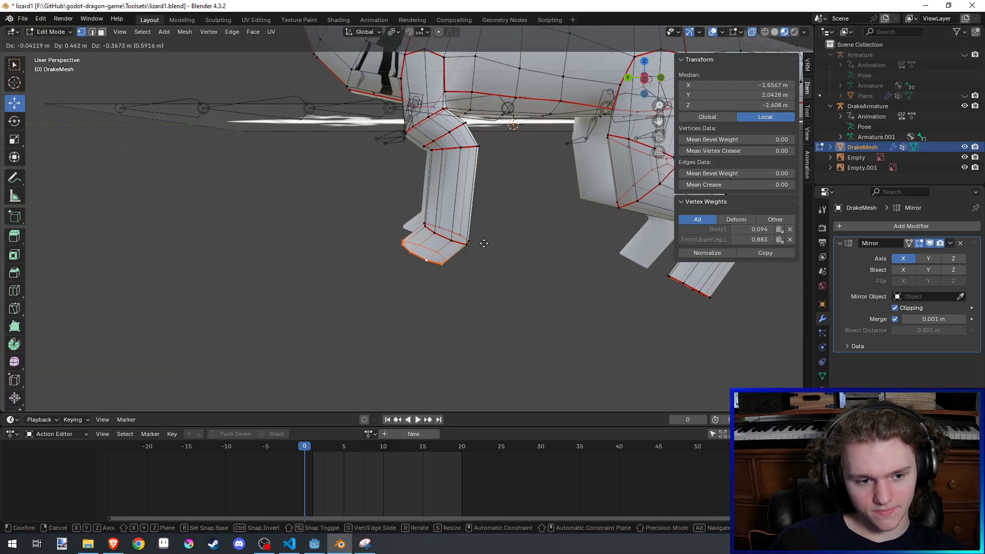
key("shift+x")
left_click(283, 369)
scroll(486, 268, "down", 4)
mouse_move(486, 268)
middle_mouse_down("shift")
mouse_move(460, 313)
mouse_move(557, 306)
mouse_move(475, 305)
mouse_move(545, 299)
mouse_move(559, 312)
middle_mouse_up("shift")
- Smooth the mirrored front legs in Sculpt Mode using the Smooth brush at 72 px radius and strength 1.000
key("ctrl+Tab")
scroll(545, 299, "up", 2)
scroll(559, 312, "up", 2)
mouse_move(459, 307)
middle_mouse_down()
mouse_move(487, 266)
mouse_move(477, 277)
mouse_move(489, 298)
middle_mouse_up()
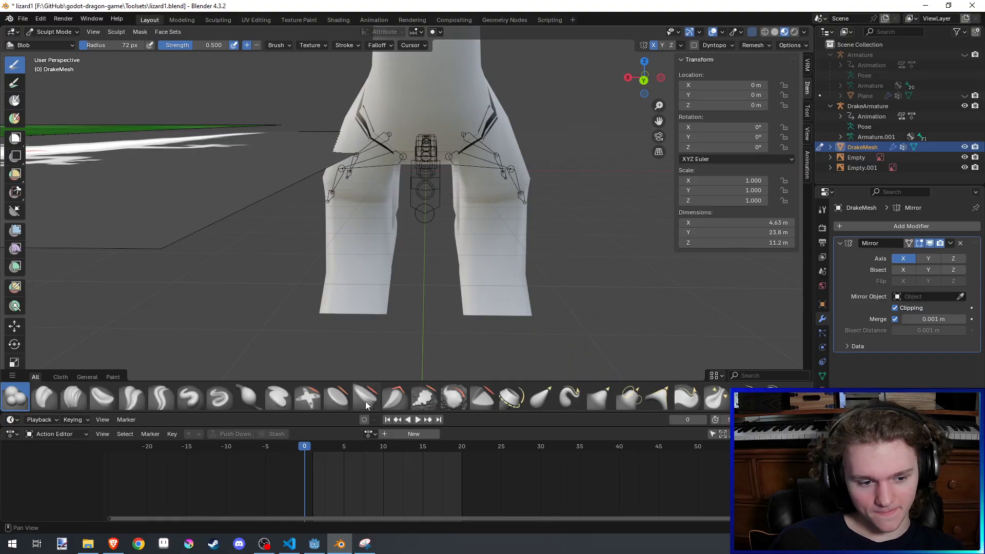
left_click(596, 396)
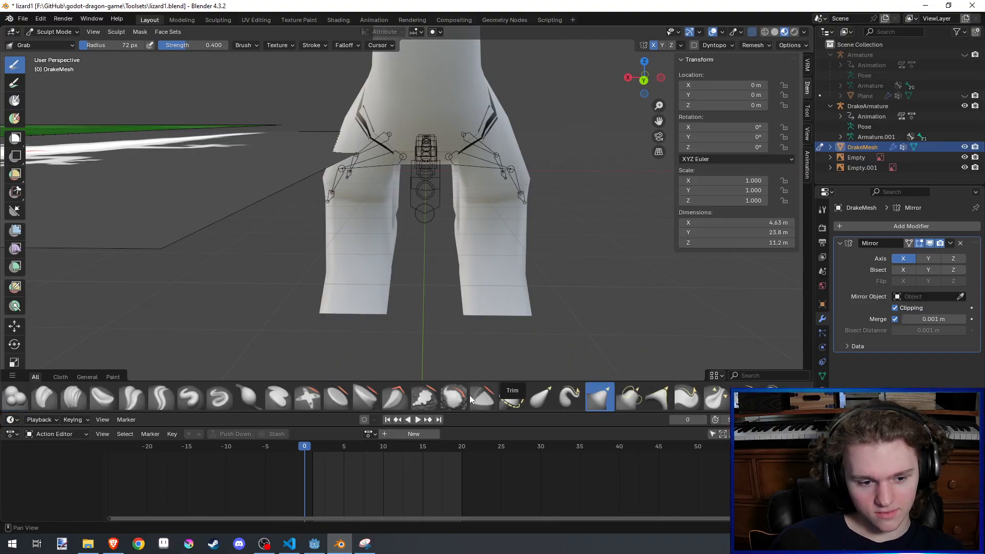
left_click(452, 398)
left_click_drag(467, 249, 474, 311)
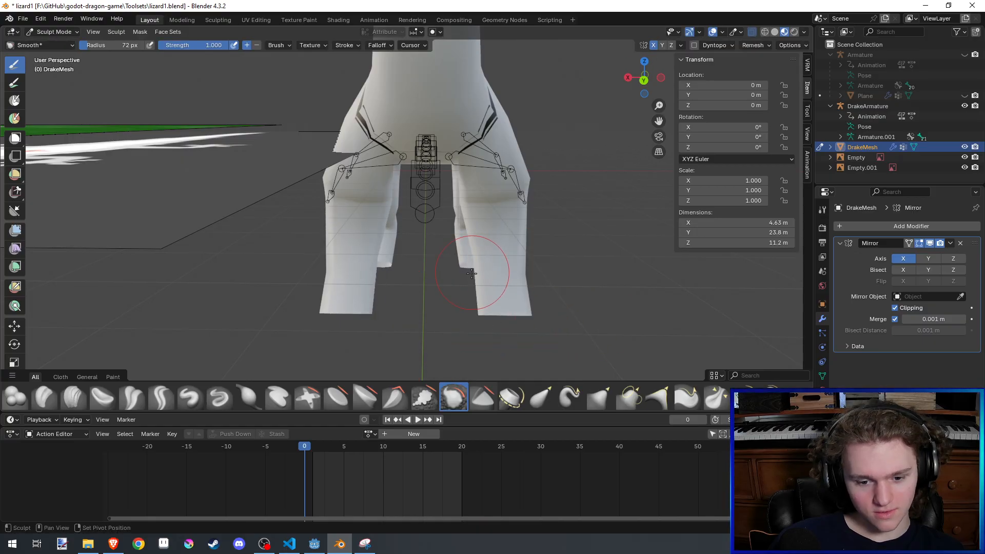
mouse_move(451, 220)
middle_mouse_down()
mouse_move(254, 205)
mouse_move(411, 257)
middle_mouse_up()
mouse_move(409, 176)
left_mouse_down()
mouse_move(406, 167)
mouse_move(398, 177)
left_mouse_up()
mouse_move(398, 187)
middle_mouse_down()
mouse_move(323, 220)
mouse_move(361, 251)
middle_mouse_up()
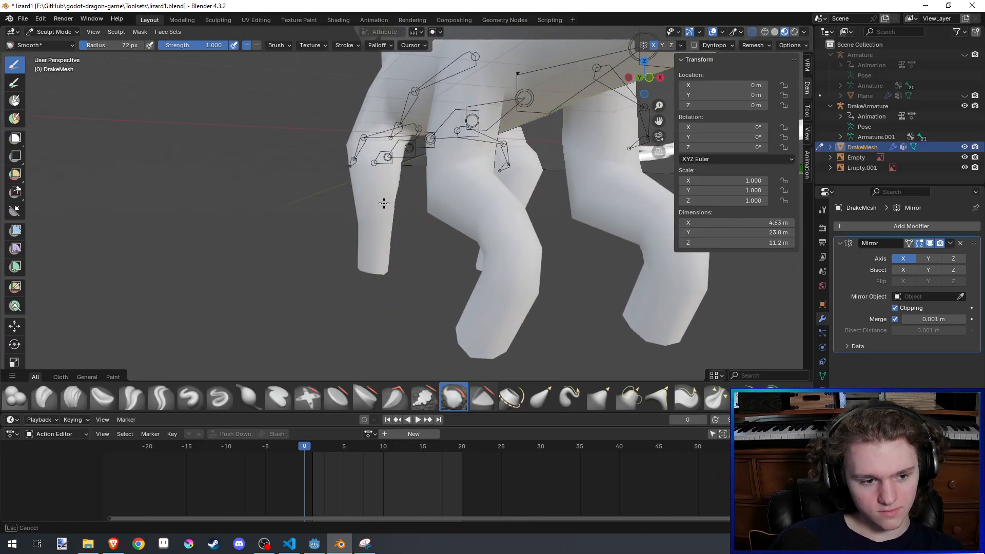
mouse_move(383, 202)
middle_mouse_down()
mouse_move(415, 169)
mouse_move(412, 155)
mouse_move(454, 194)
middle_mouse_up()
left_click_drag(457, 197, 454, 232)
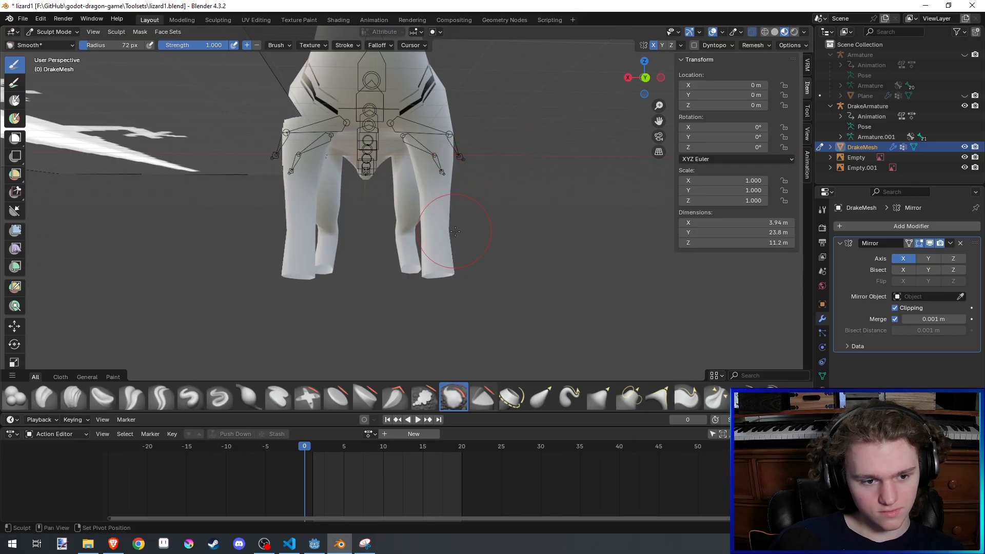
- Lower the Smooth brush strength to 0.309, soften the lower front legs and save the file
key("shift+f")
left_click(441, 277)
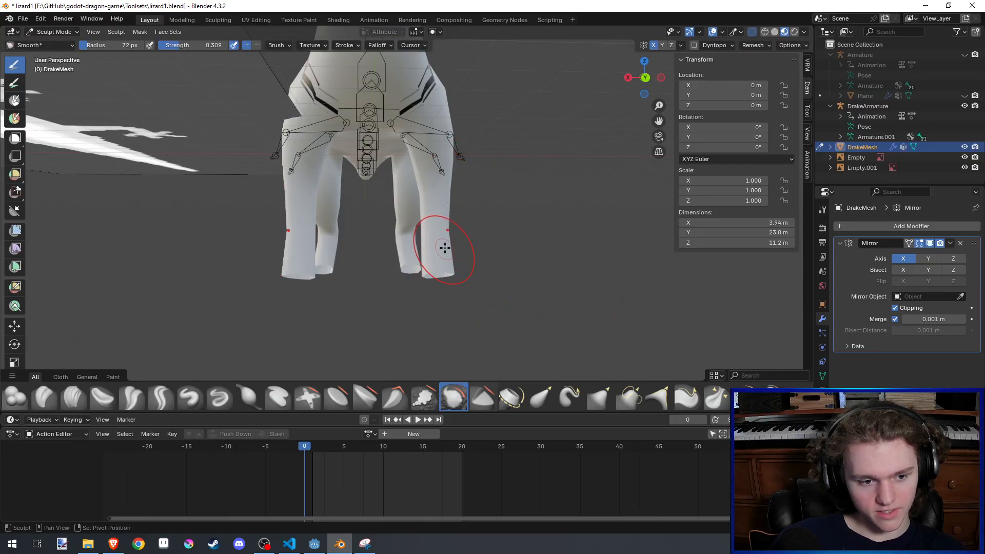
mouse_move(452, 256)
middle_mouse_down()
mouse_move(450, 162)
mouse_move(434, 165)
mouse_move(451, 205)
mouse_move(380, 232)
mouse_move(391, 188)
middle_mouse_up()
scroll(378, 217, "up", 4)
key("ctrl+s")
- Thicken the upper front legs with the Inflate/Deflate brush at a 155 px radius and strength 1.000
left_click(16, 397)
mouse_move(191, 325)
middle_mouse_down()
mouse_move(255, 331)
mouse_move(380, 253)
mouse_move(461, 238)
mouse_move(390, 225)
middle_mouse_up()
left_click(248, 397)
scroll(456, 236, "down", 1)
key("f")
left_click(433, 237)
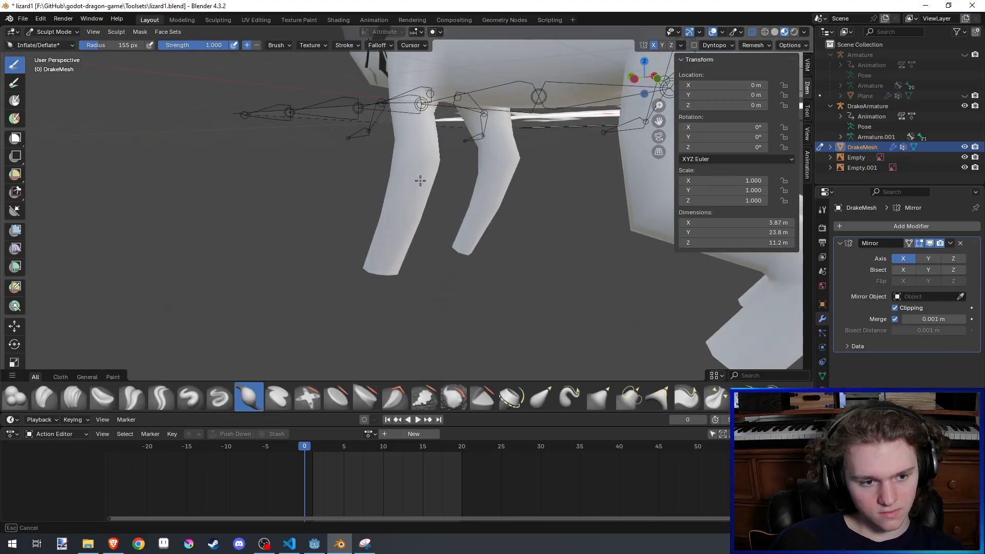
mouse_move(420, 180)
middle_mouse_down()
mouse_move(441, 132)
mouse_move(422, 132)
middle_mouse_up()
left_click_drag(422, 132, 429, 120)
middle_click_drag(429, 121, 437, 116)
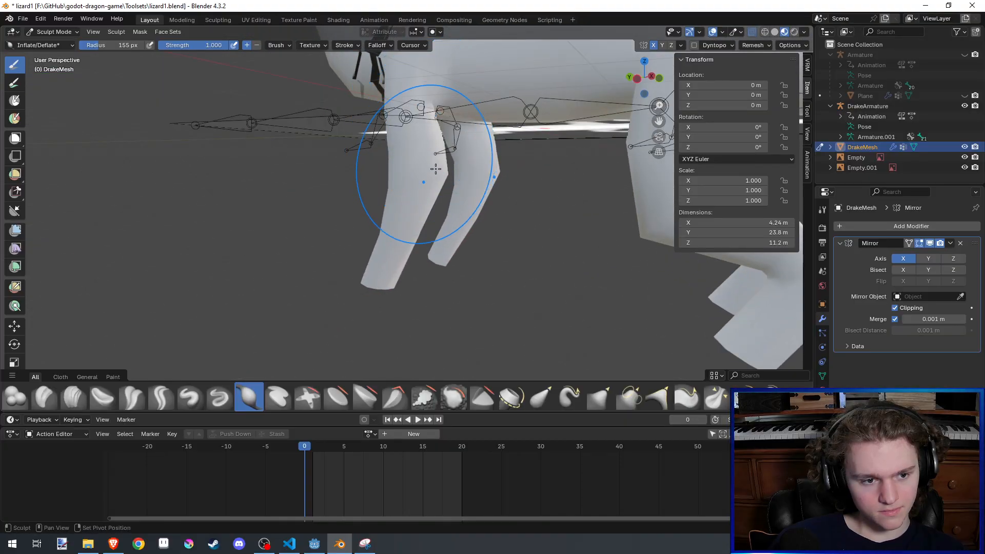
- Fill out the elbows of the mirrored front legs with the Inflate/Deflate brush, checking the leg's topology in Edit Mode
mouse_move(422, 168)
middle_mouse_down()
mouse_move(437, 170)
mouse_move(436, 187)
middle_mouse_up()
key("Tab")
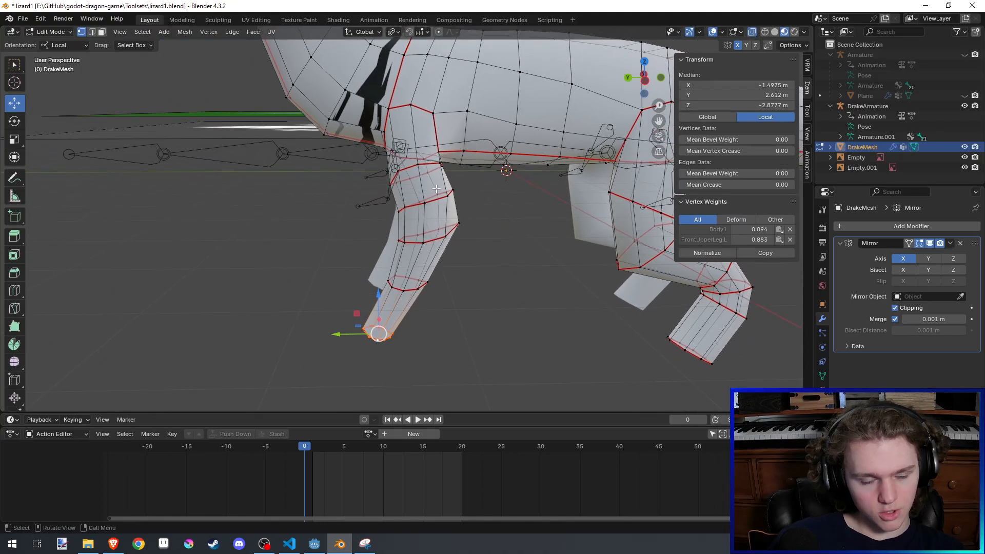
key("Tab")
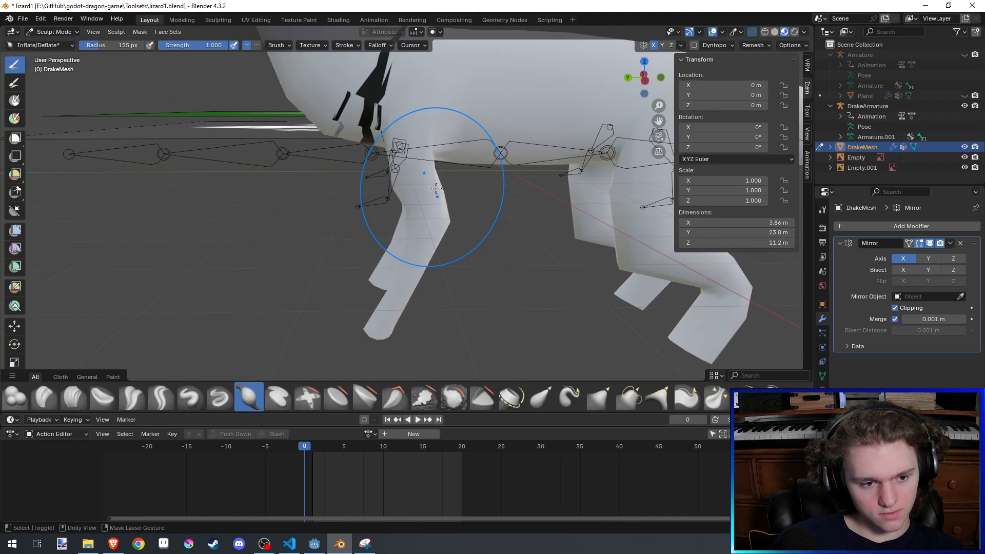
key("Tab")
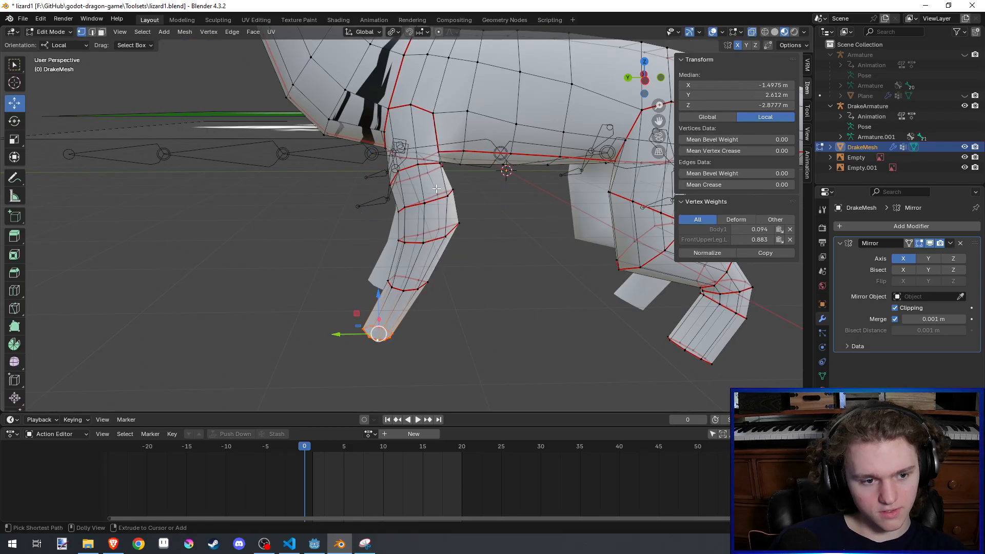
scroll(449, 195, "down", 4)
key("Tab")
scroll(474, 199, "up", 6)
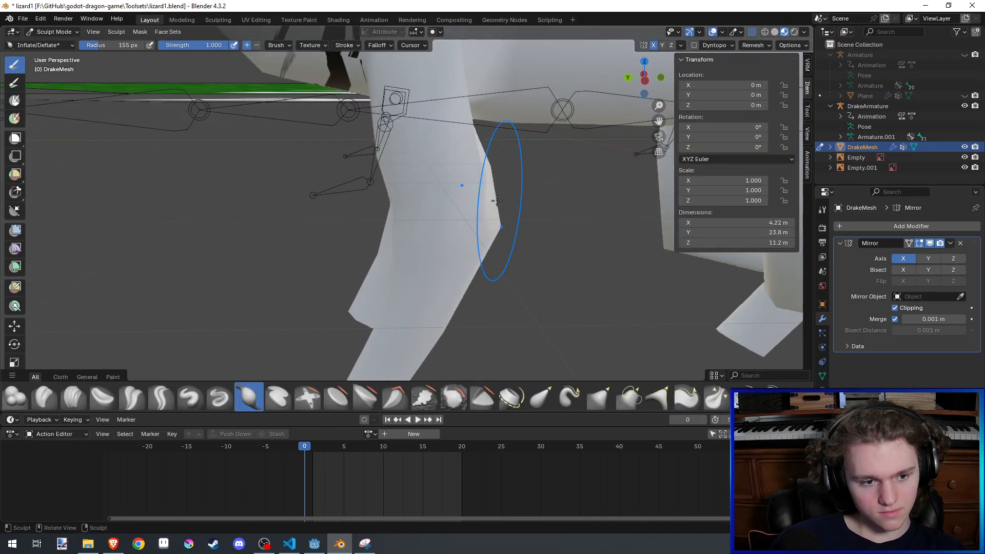
left_click_drag(499, 204, 504, 218)
scroll(462, 186, "down", 3)
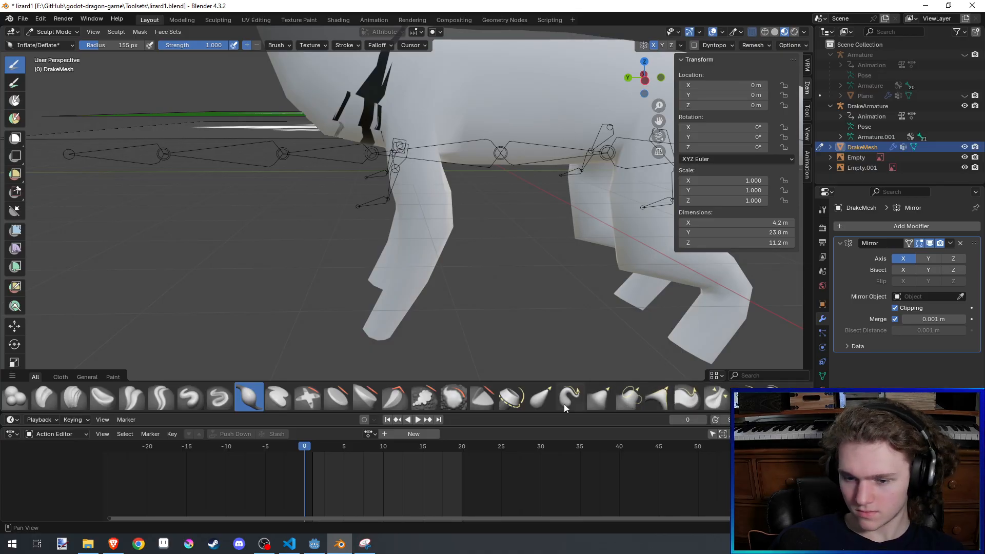
- Reshape the front legs around the elbows with the Grab brush at a 155 px radius and strength 0.400, and save the file
left_click(599, 399)
mouse_move(436, 225)
middle_mouse_down()
mouse_move(418, 213)
mouse_move(431, 241)
middle_mouse_up()
key("ctrl+s")
left_click_drag(422, 227, 455, 220)
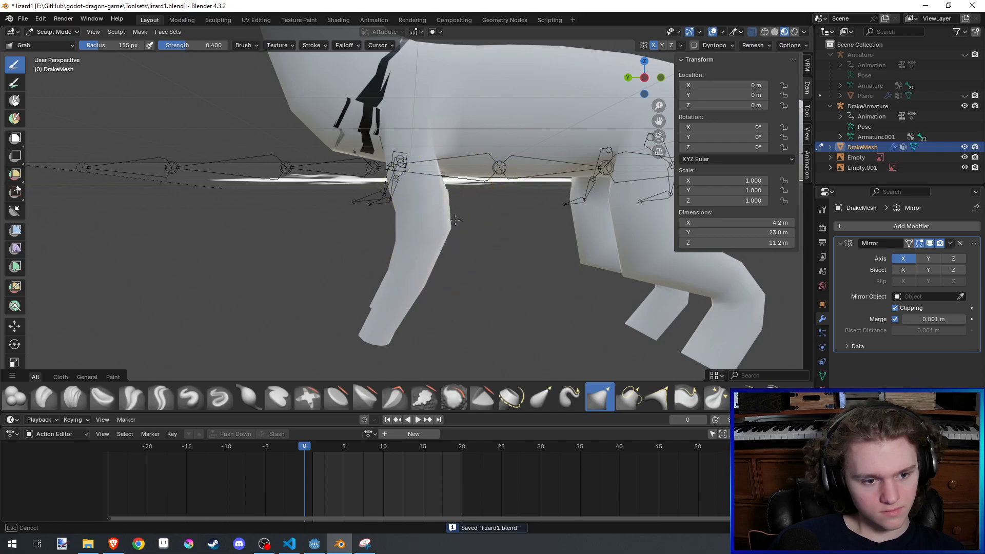
mouse_move(493, 182)
middle_mouse_down()
mouse_move(482, 147)
mouse_move(314, 133)
mouse_move(352, 205)
mouse_move(392, 180)
mouse_move(470, 177)
middle_mouse_up()
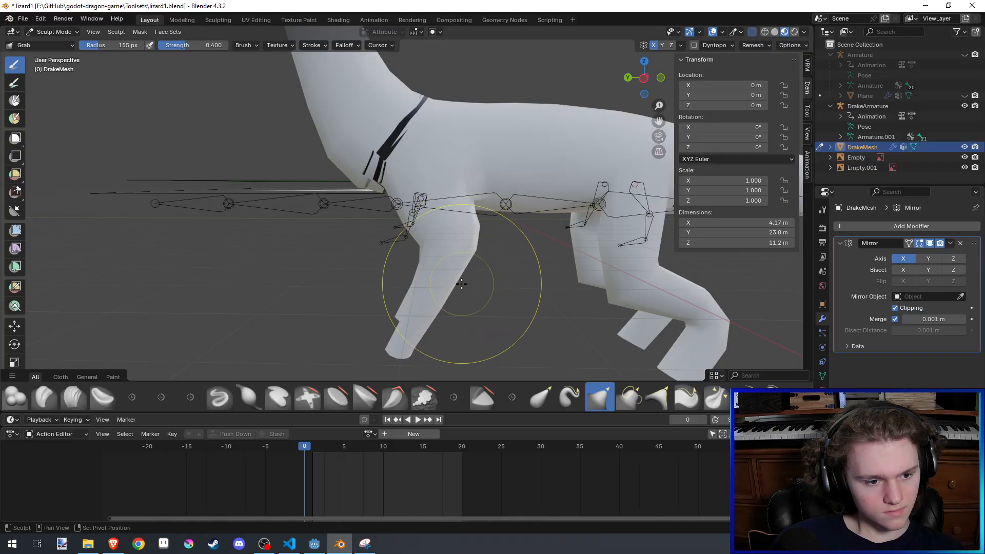
- Straighten the front legs by pulling the wrists backward with the Grab brush, leaving the feet angled forward, and save the file
mouse_move(461, 281)
middle_mouse_down()
mouse_move(435, 244)
mouse_move(437, 270)
middle_mouse_up()
left_click_drag(502, 302, 495, 301)
key("ctrl+z")
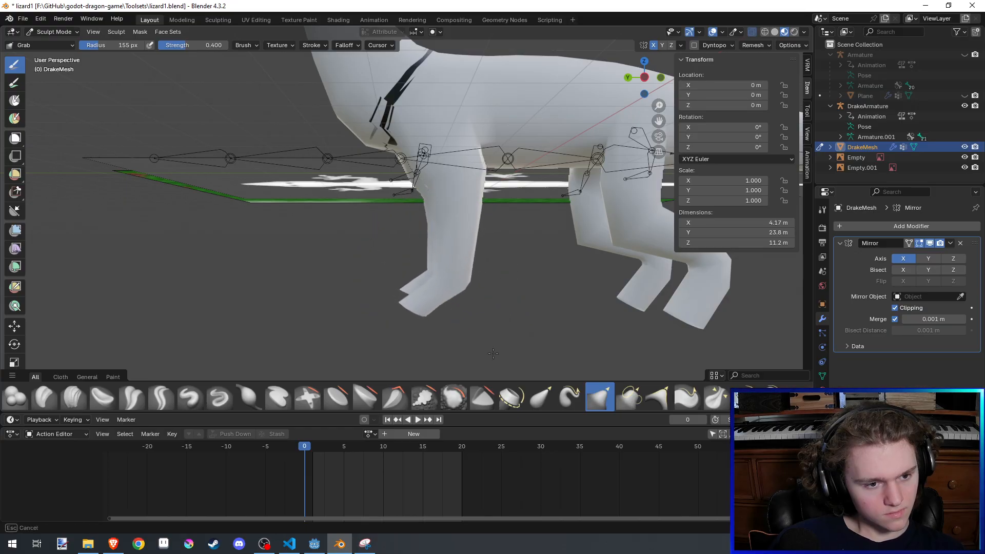
left_click_drag(475, 349, 477, 348)
scroll(501, 288, "down", 4)
mouse_move(469, 288)
middle_mouse_down()
mouse_move(484, 306)
mouse_move(538, 304)
mouse_move(532, 263)
middle_mouse_up()
scroll(539, 303, "down", 2)
key("ctrl+s")
- Pull the outer sides of the upper front legs inward with the Grab brush, working from the front of the drake
scroll(532, 264, "up", 6)
middle_click_drag(473, 233, 493, 230)
left_click_drag(465, 232, 442, 232)
key("ctrl+z")
middle_click_drag(372, 238, 365, 179, "shift")
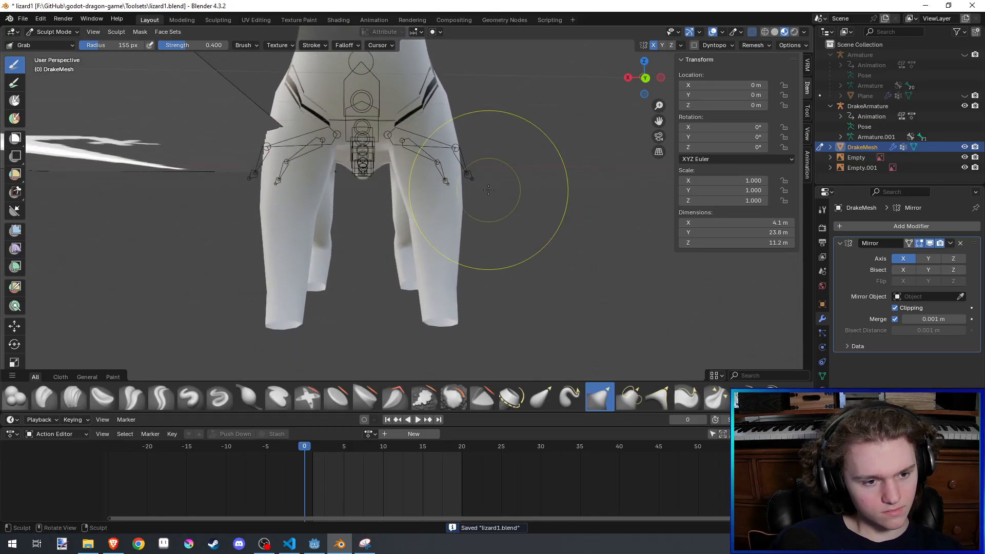
middle_click_drag(487, 189, 462, 182)
left_click_drag(483, 180, 474, 180)
mouse_move(449, 179)
middle_mouse_down()
mouse_move(469, 177)
mouse_move(462, 157)
middle_mouse_up()
mouse_move(456, 158)
left_mouse_down()
mouse_move(434, 159)
mouse_move(426, 180)
left_mouse_up()
- Shape the inner and lower parts of the front legs so they stand straight under the shoulders, and save the file
middle_click_drag(423, 241, 427, 199, "shift")
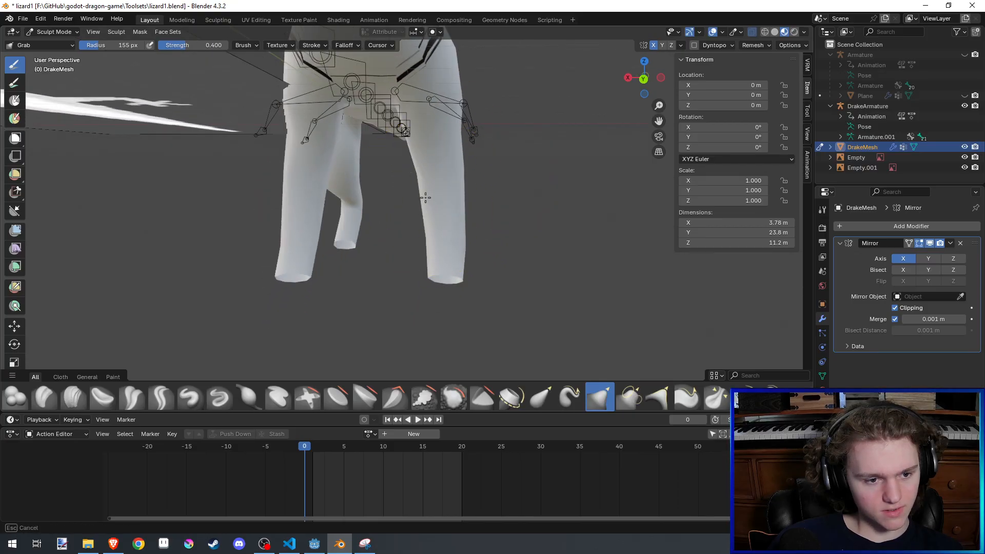
mouse_move(434, 199)
left_mouse_down()
mouse_move(422, 198)
mouse_move(439, 187)
left_mouse_up()
middle_click_drag(440, 187, 453, 188)
middle_click_drag(454, 188, 445, 186, "shift")
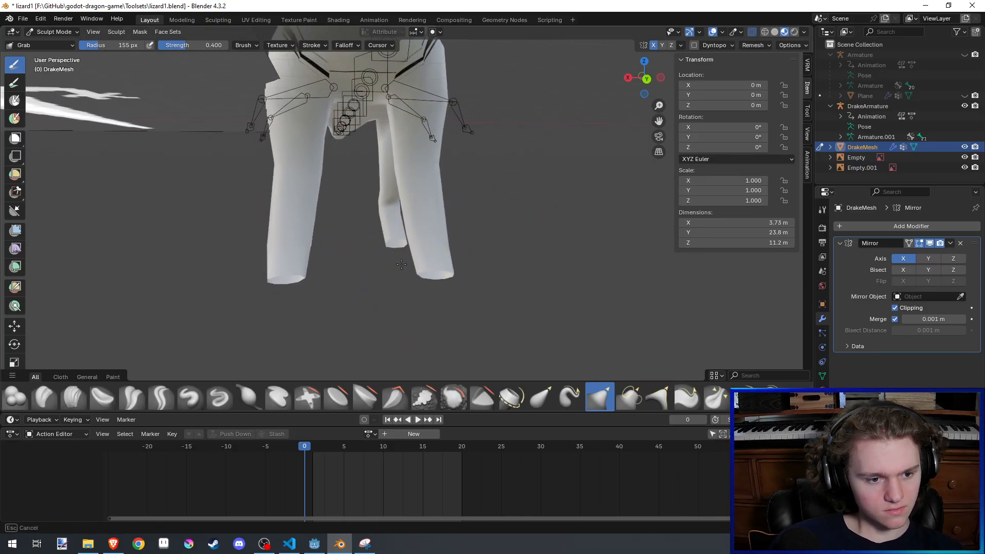
middle_click_drag(401, 264, 432, 262)
left_click_drag(436, 266, 418, 266)
left_click_drag(437, 224, 420, 222)
mouse_move(444, 193)
middle_mouse_down()
mouse_move(448, 251)
mouse_move(441, 246)
mouse_move(415, 309)
mouse_move(436, 308)
middle_mouse_up()
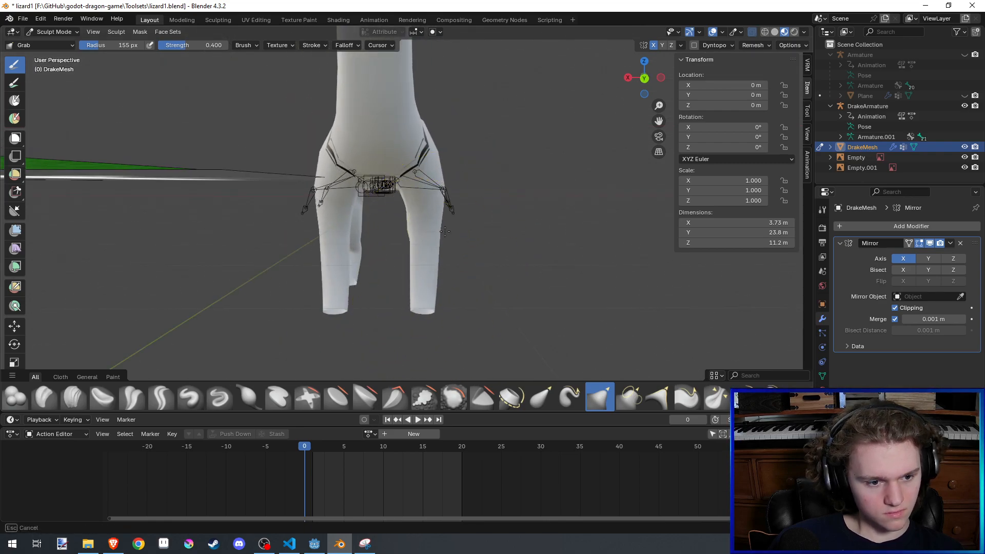
key("ctrl+s")
- Examine the drake's overall proportions and leg stance from the side and front-quarter views
mouse_move(506, 220)
middle_mouse_down()
mouse_move(406, 201)
mouse_move(368, 275)
mouse_move(527, 253)
middle_mouse_up()
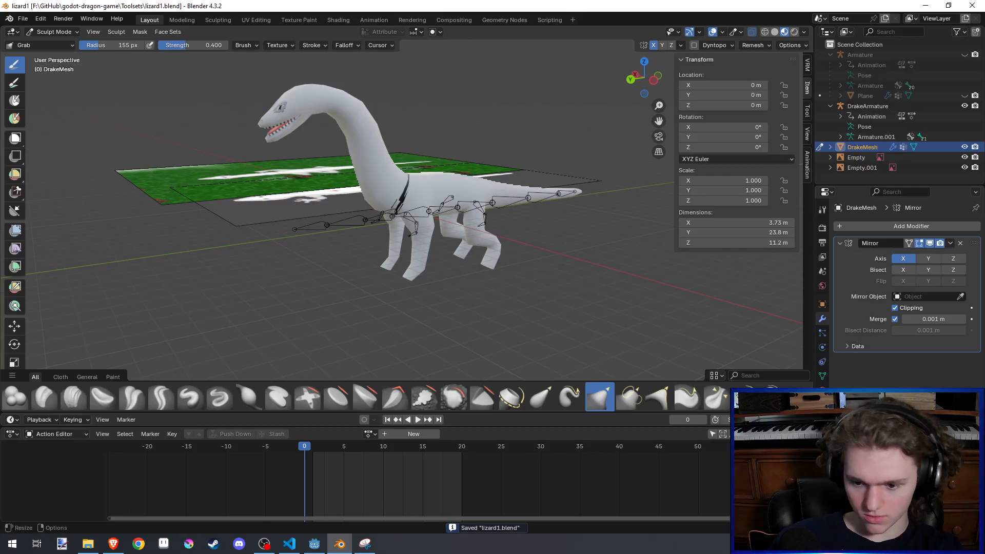
middle_click_drag(459, 144, 415, 123)
scroll(405, 126, "up", 4)
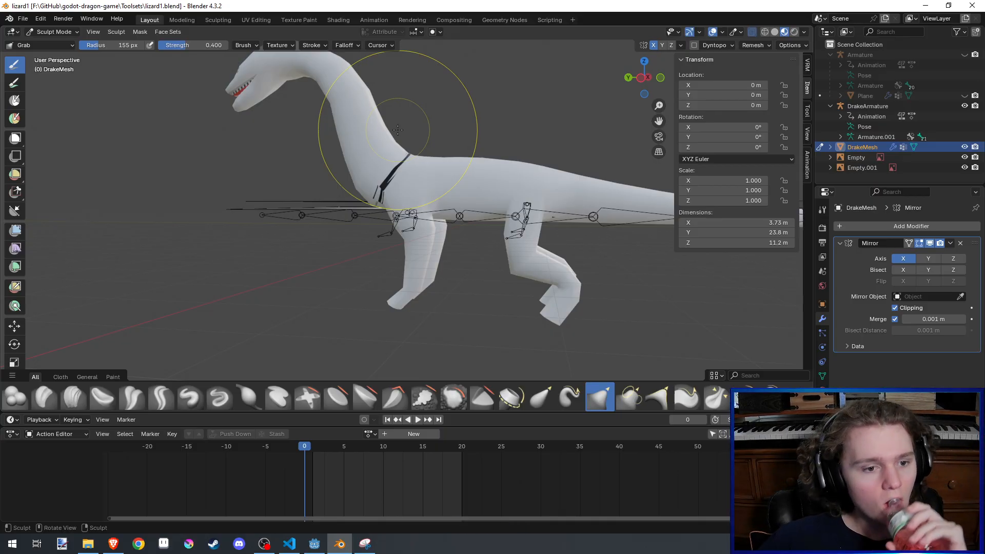
scroll(397, 130, "down", 3)
middle_click_drag(397, 130, 470, 154)
scroll(501, 132, "up", 3)
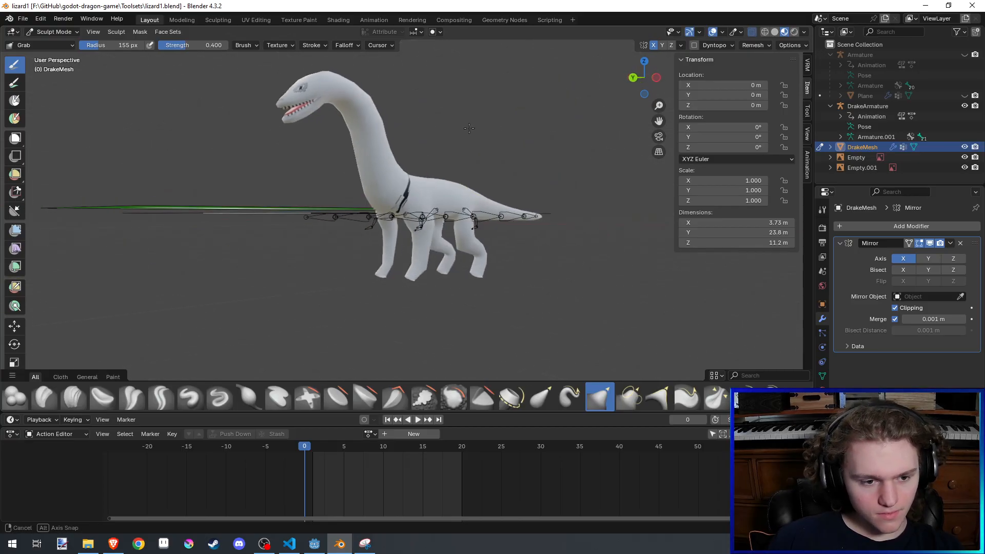
scroll(471, 154, "up", 3)
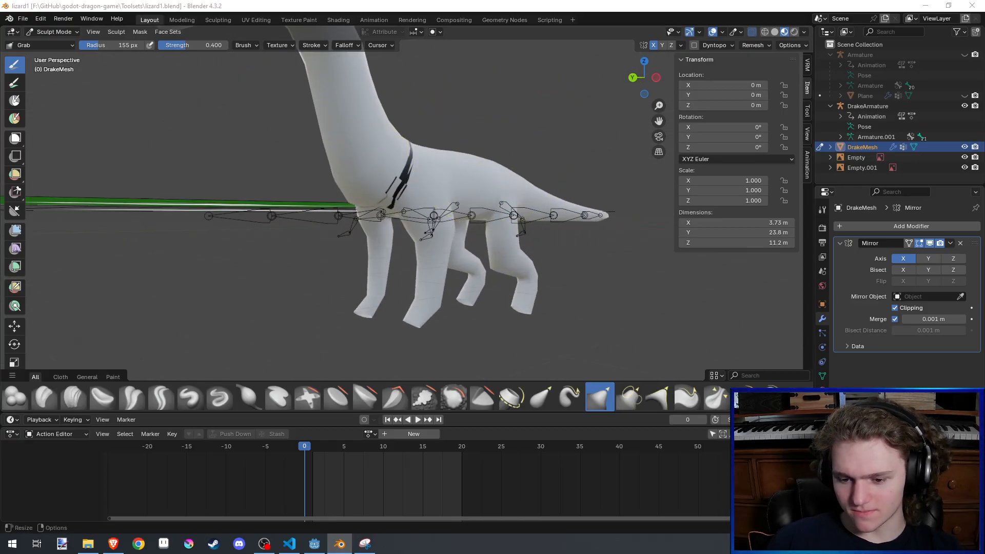
middle_click_drag(700, 263, 677, 262)
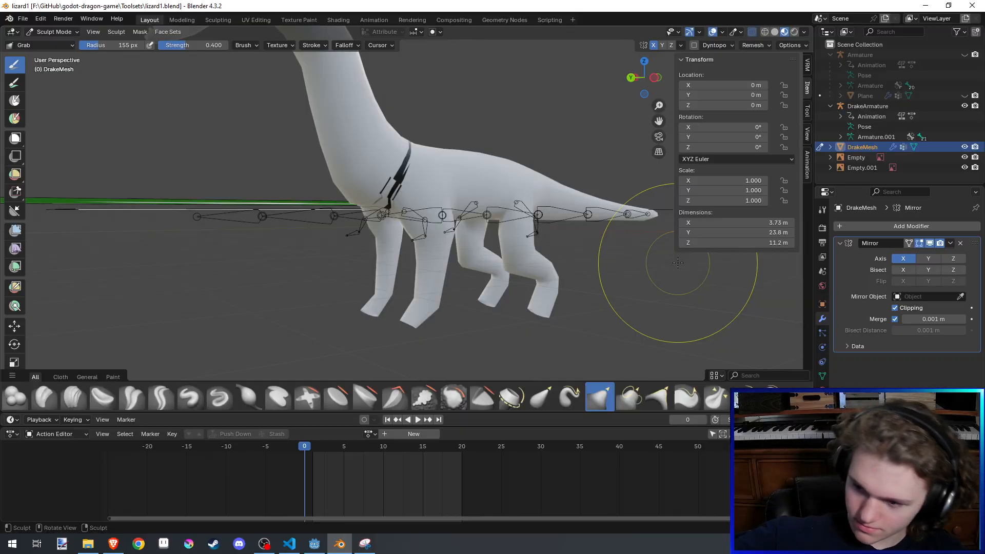
middle_click_drag(677, 264, 623, 262)
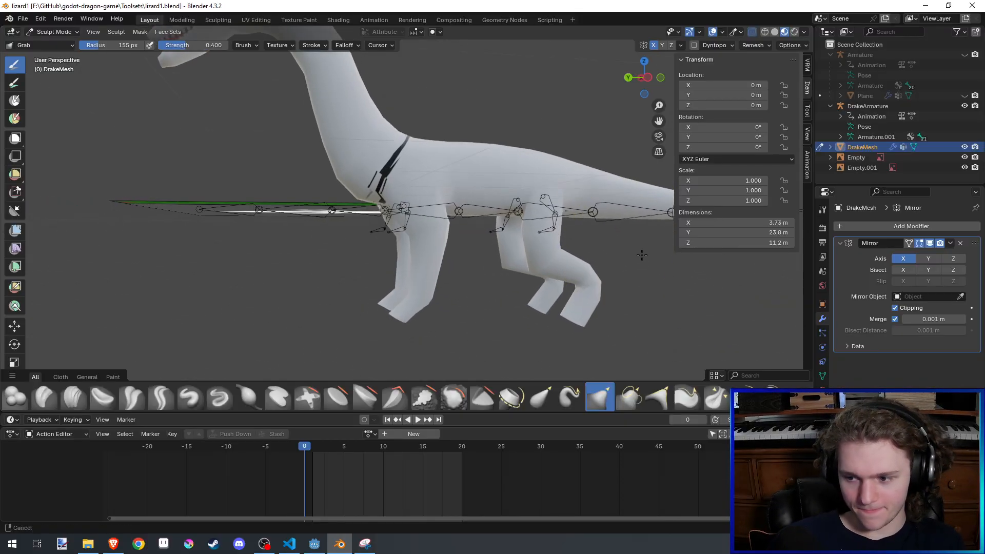
- Enlarge the Grab brush to a 282 px radius, save the file, and push the front feet upward to shorten the front legs
scroll(556, 259, "up", 3)
mouse_move(554, 259)
middle_mouse_down()
mouse_move(541, 241)
mouse_move(455, 255)
mouse_move(462, 231)
mouse_move(462, 242)
middle_mouse_up()
key("f")
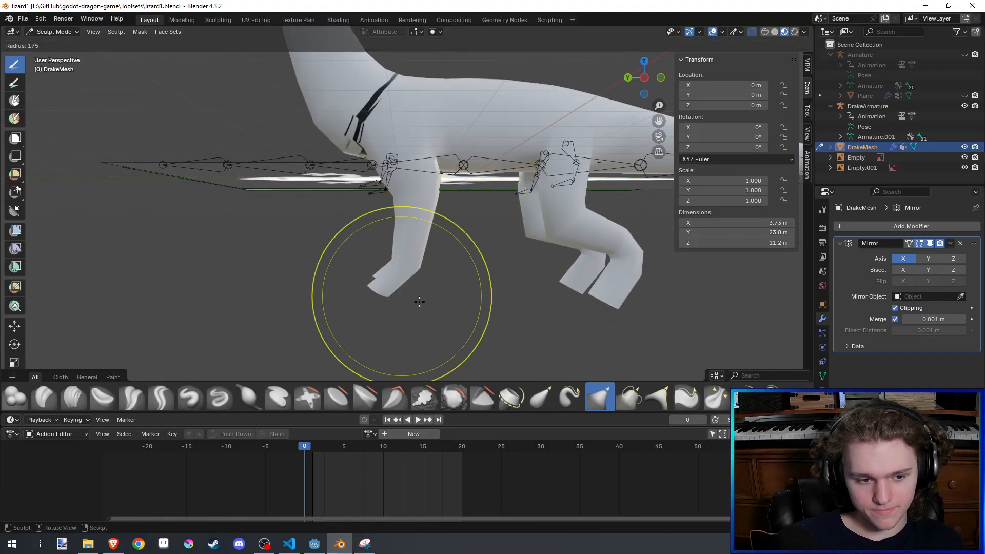
left_click(436, 302)
mouse_move(386, 286)
left_mouse_down()
mouse_move(394, 259)
mouse_move(395, 271)
mouse_move(377, 178)
left_mouse_up()
key("ctrl+z")
key("f")
left_click(430, 325)
middle_click_drag(376, 101, 531, 228)
key("ctrl+s")
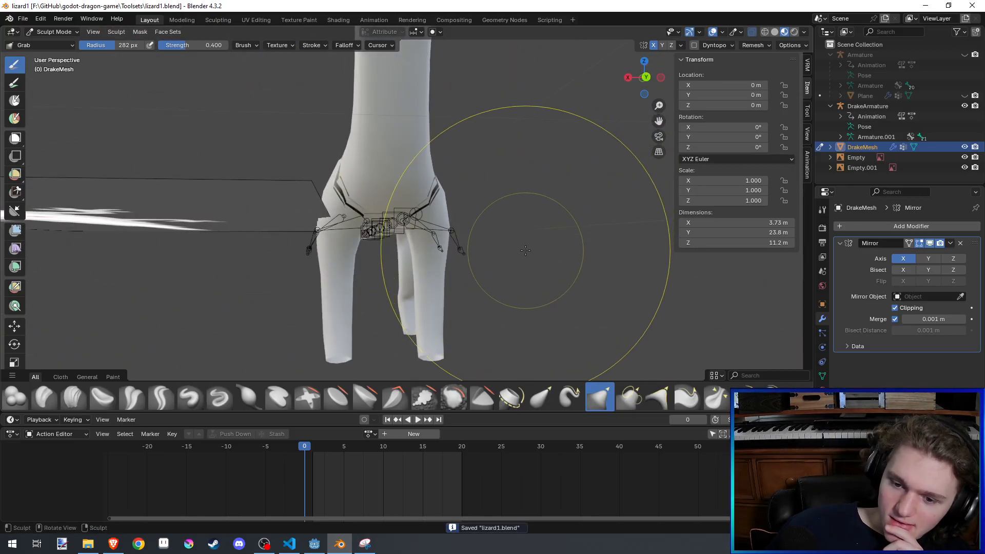
middle_click_drag(508, 236, 389, 313)
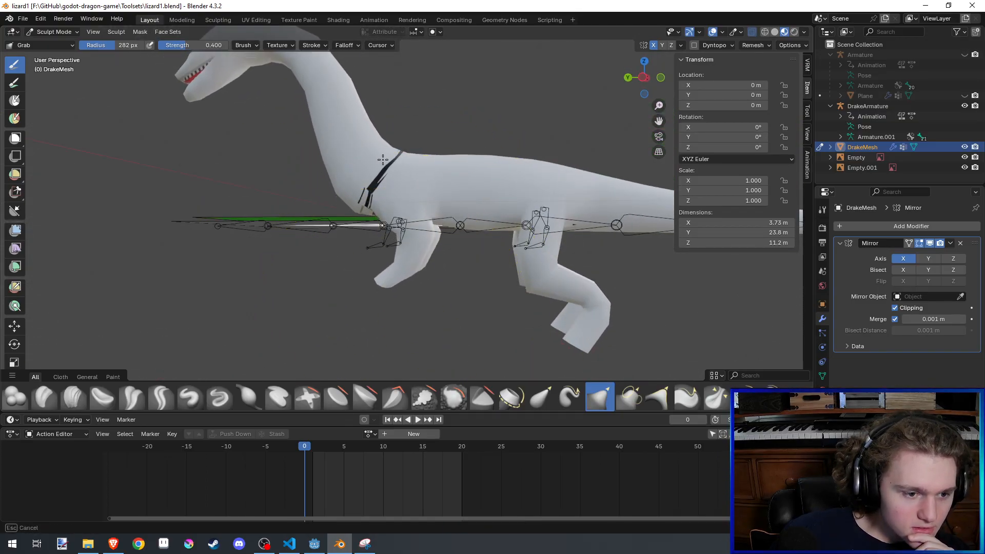
left_click_drag(389, 161, 388, 163)
- Push the rear feet upward with the 282 px Grab brush to shorten the rear legs
middle_click_drag(594, 375, 584, 343)
mouse_move(583, 343)
left_mouse_down()
mouse_move(549, 202)
mouse_move(549, 124)
mouse_move(564, 193)
left_mouse_up()
mouse_move(482, 201)
middle_mouse_down()
mouse_move(566, 205)
mouse_move(513, 210)
mouse_move(523, 199)
mouse_move(450, 224)
middle_mouse_up()
- Reduce the Grab brush radius to 149 px, adjust the rear legs' sideways stance from the front, and save the file
scroll(528, 205, "up", 3)
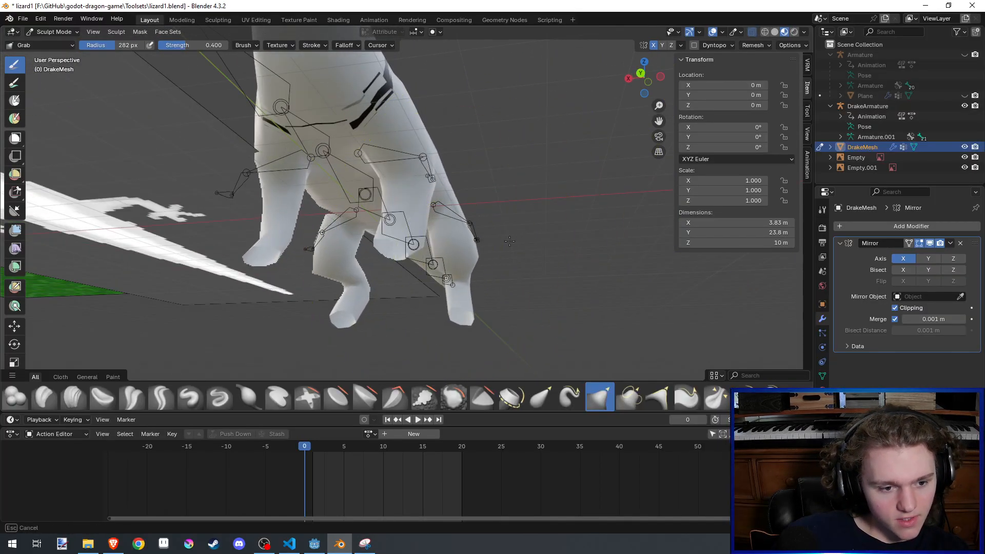
left_click(377, 277)
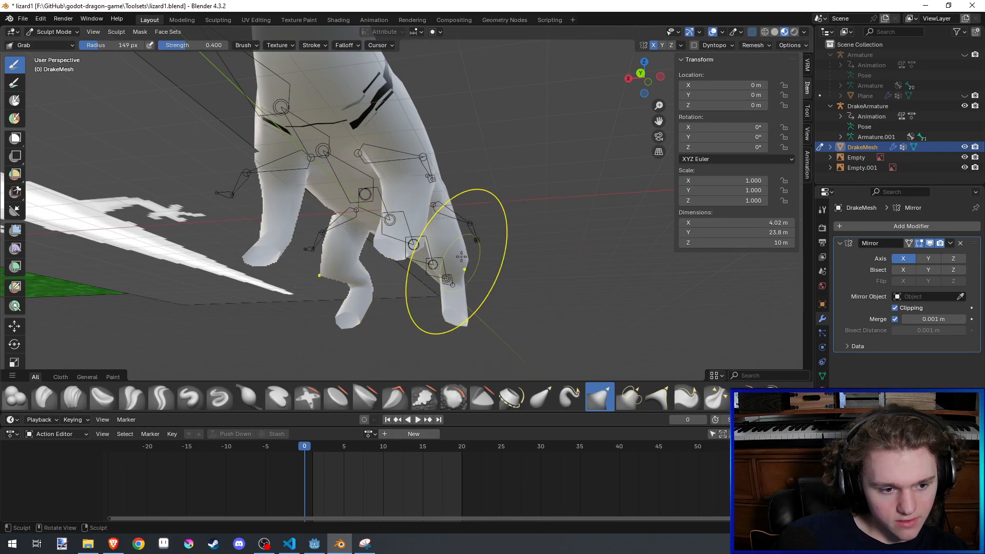
left_click_drag(499, 244, 504, 243)
mouse_move(505, 242)
middle_mouse_down()
mouse_move(517, 260)
mouse_move(383, 254)
mouse_move(508, 240)
mouse_move(503, 294)
mouse_move(588, 302)
mouse_move(519, 282)
middle_mouse_up()
key("ctrl+s")
- Resize the Grab brush and move the rear legs farther outward and slightly upward
key("f")
left_click(630, 301)
left_click_drag(510, 225, 509, 222)
mouse_move(510, 222)
middle_mouse_down()
mouse_move(536, 229)
mouse_move(505, 263)
middle_mouse_up()
scroll(505, 257, "up", 4)
- Refine the rear legs around the lower bend with the Inflate/Deflate brush at a 171 px radius and strength 1.000, and save the file
left_click(12, 407)
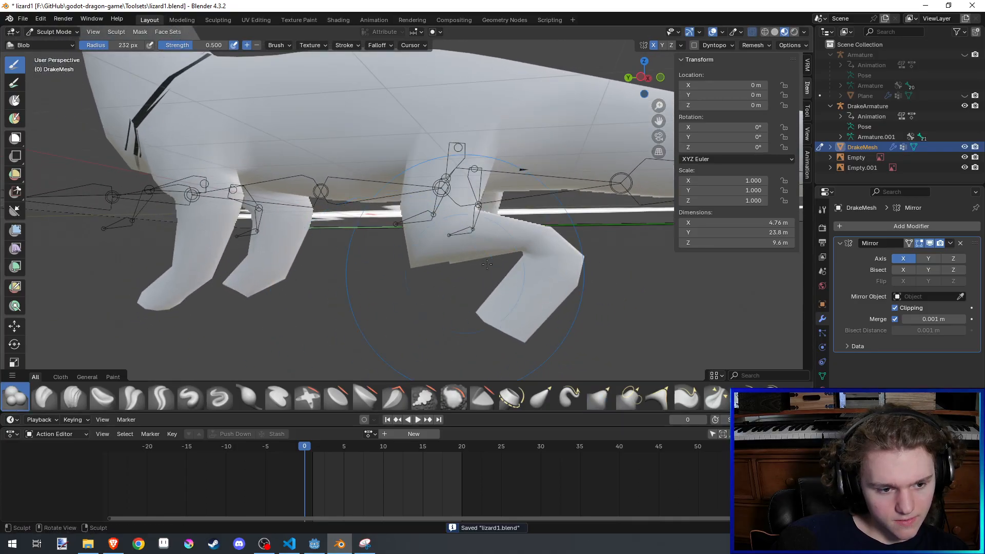
left_click(247, 396)
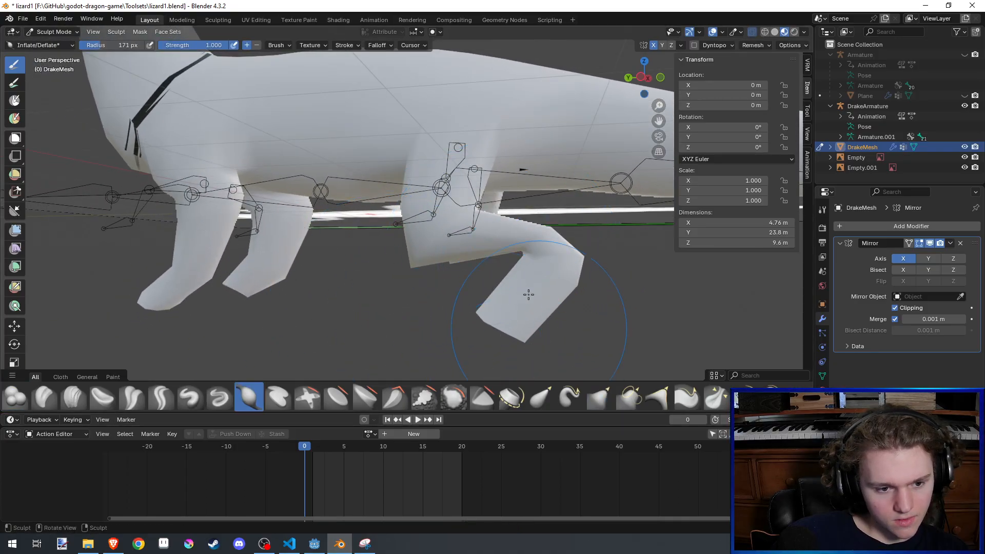
left_click_drag(543, 250, 536, 247)
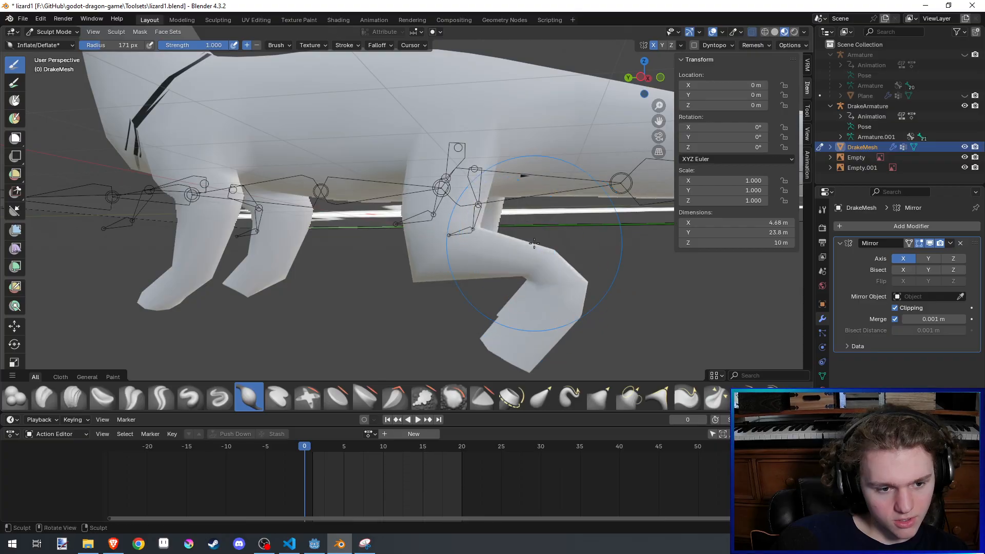
key("ctrl+z")
mouse_move(533, 239)
middle_mouse_down()
mouse_move(505, 261)
mouse_move(542, 238)
mouse_move(478, 242)
mouse_move(490, 219)
mouse_move(524, 235)
mouse_move(442, 235)
mouse_move(556, 258)
mouse_move(605, 257)
mouse_move(494, 259)
mouse_move(515, 267)
middle_mouse_up()
scroll(494, 208, "down", 6)
key("ctrl+s")
scroll(421, 303, "up", 4)
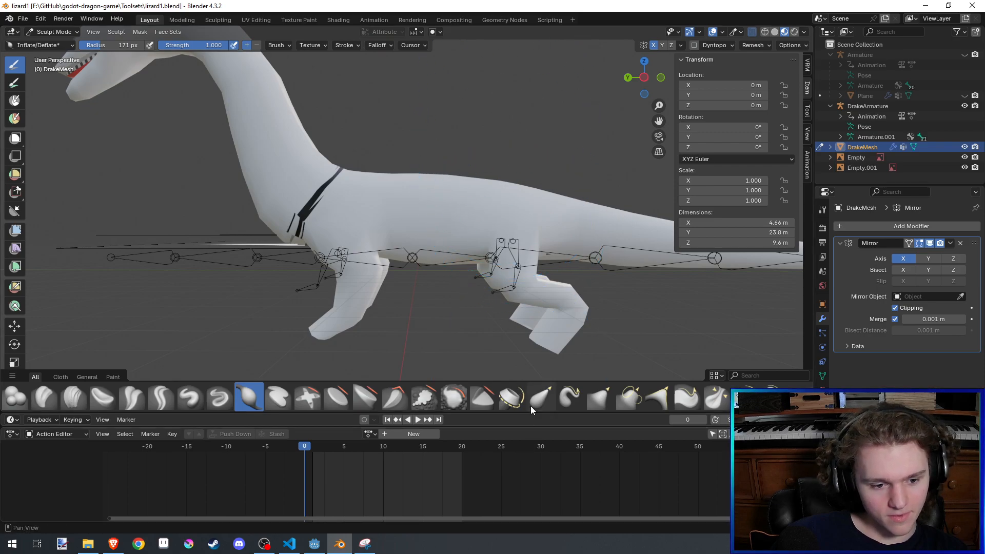
- Try to reshape the rear legs and hips with the Elastic Grab brush at a 276 px radius and strength 0.500, and save the file
left_click(541, 396)
left_click_drag(510, 279, 533, 6)
scroll(497, 190, "down", 3)
scroll(500, 226, "up", 2)
key("ctrl+z")
key("f")
left_click(463, 247)
left_click_drag(463, 248, 474, 99)
key("ctrl+z")
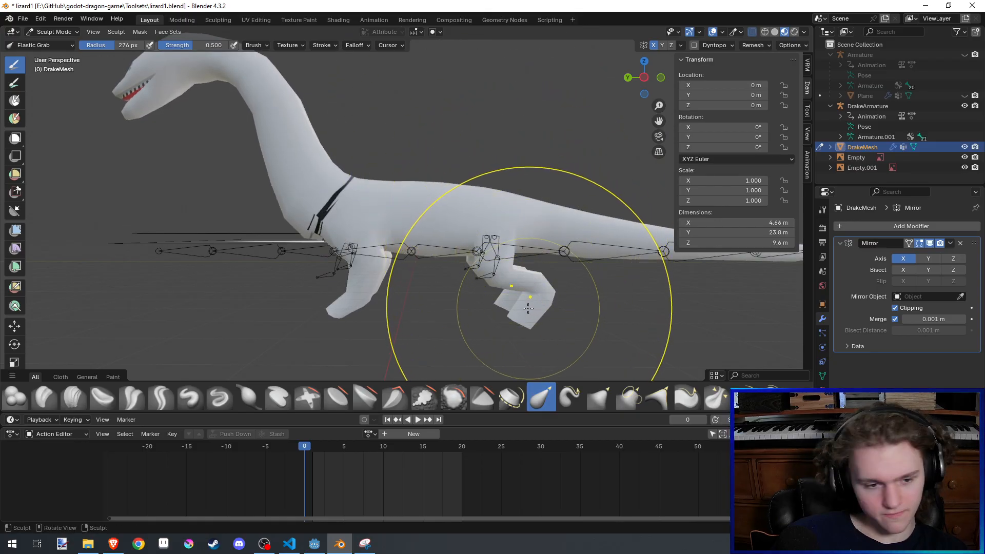
mouse_move(465, 238)
left_mouse_down()
mouse_move(462, 139)
mouse_move(487, 190)
mouse_move(512, 123)
left_mouse_up()
key("ctrl+s")
- Try to push the drake's back downward between the shoulders and hips with the Elastic Grab brush, and undo the stroke
middle_click_drag(535, 220, 467, 215)
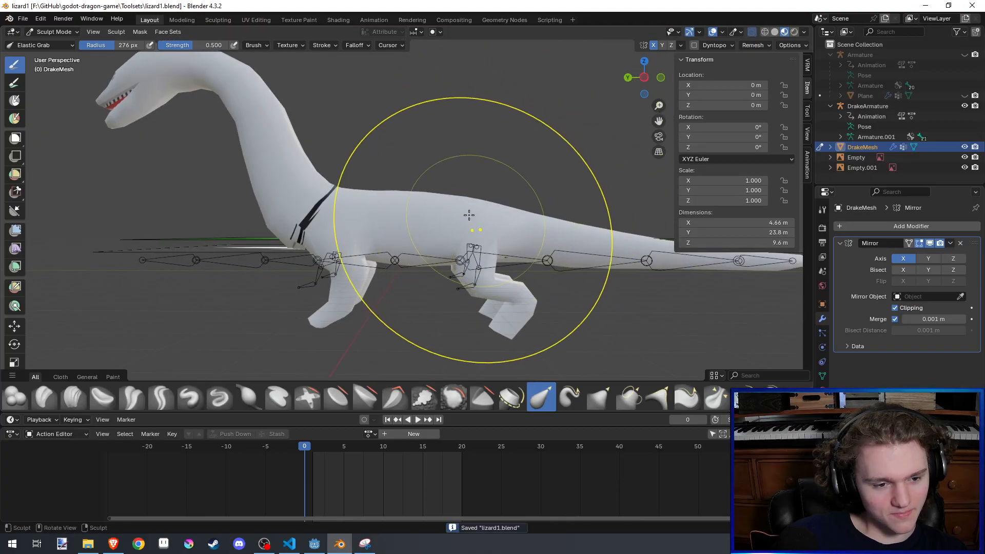
left_click_drag(422, 198, 431, 220)
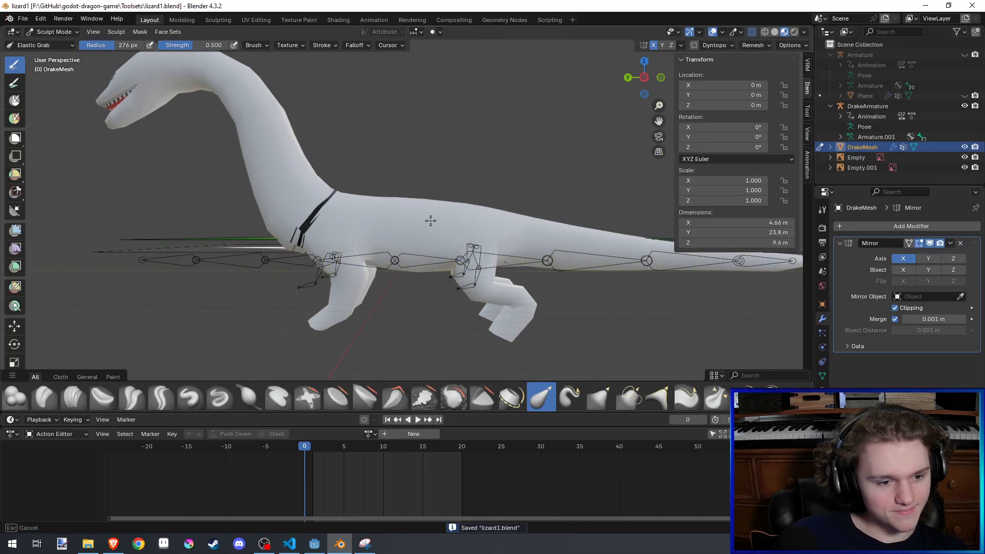
key("ctrl+z")
- Resize the Elastic Grab brush and pull the belly downward between the front and rear legs
scroll(414, 271, "up", 5)
middle_click_drag(414, 271, 452, 179, "shift")
key("f")
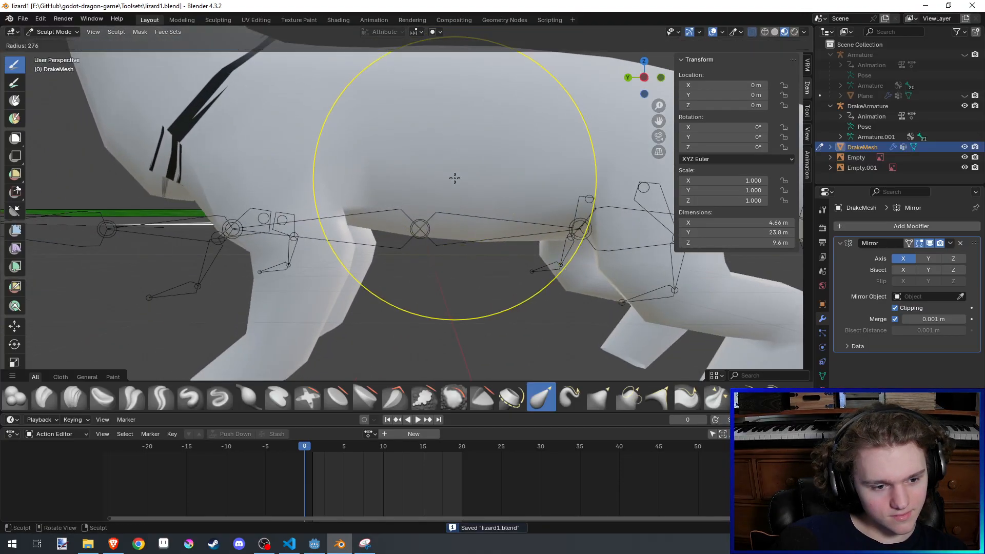
left_click(451, 221)
left_click_drag(451, 238, 456, 257)
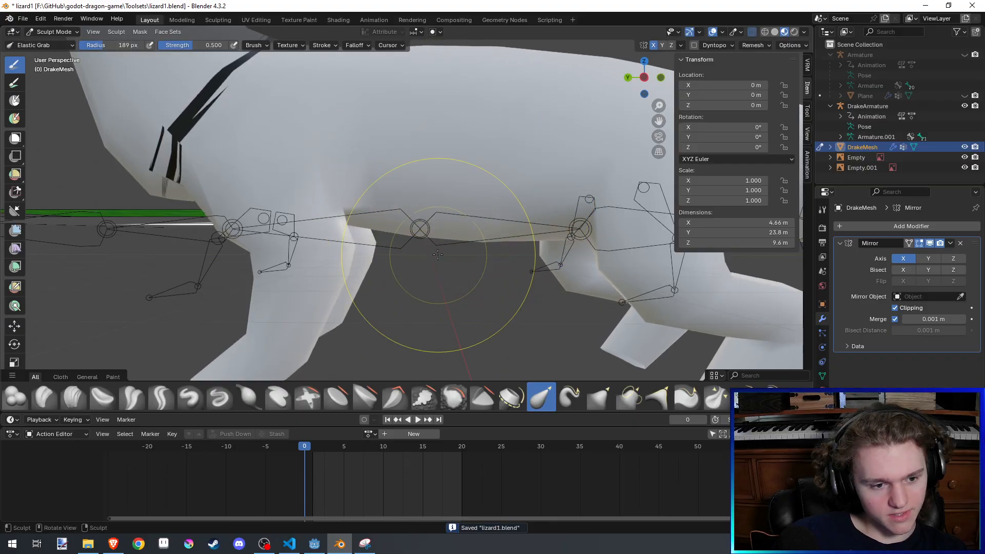
key("f")
left_click(551, 261)
mouse_move(432, 302)
middle_mouse_down()
mouse_move(424, 200)
mouse_move(518, 204)
middle_mouse_up()
- Round out the belly from underneath with the Inflate/Deflate brush at a 287 px radius and strength 1.000, and save the file
left_click(15, 398)
left_click(249, 397)
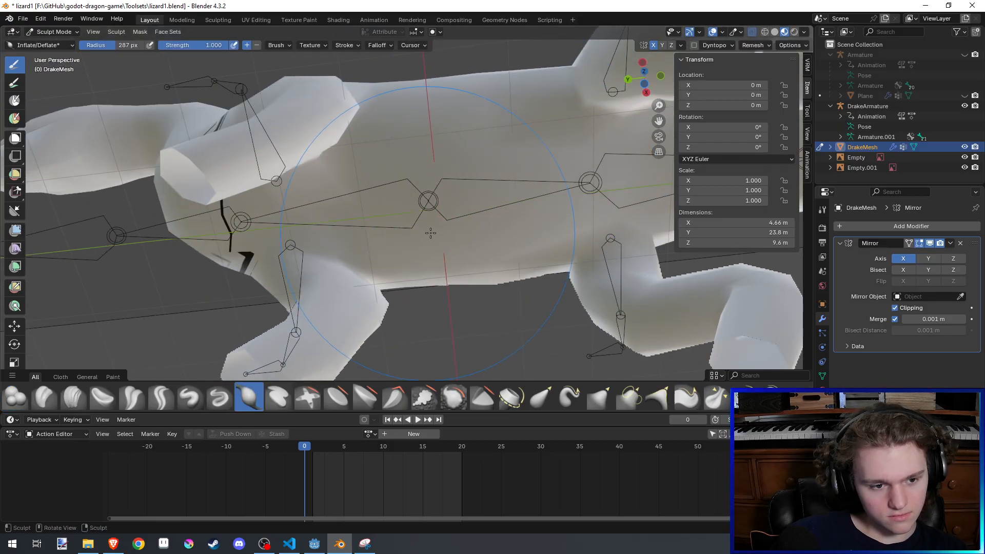
mouse_move(431, 233)
middle_mouse_down()
mouse_move(371, 208)
mouse_move(366, 251)
mouse_move(401, 271)
mouse_move(418, 209)
middle_mouse_up()
scroll(402, 271, "down", 4)
scroll(465, 272, "down", 2)
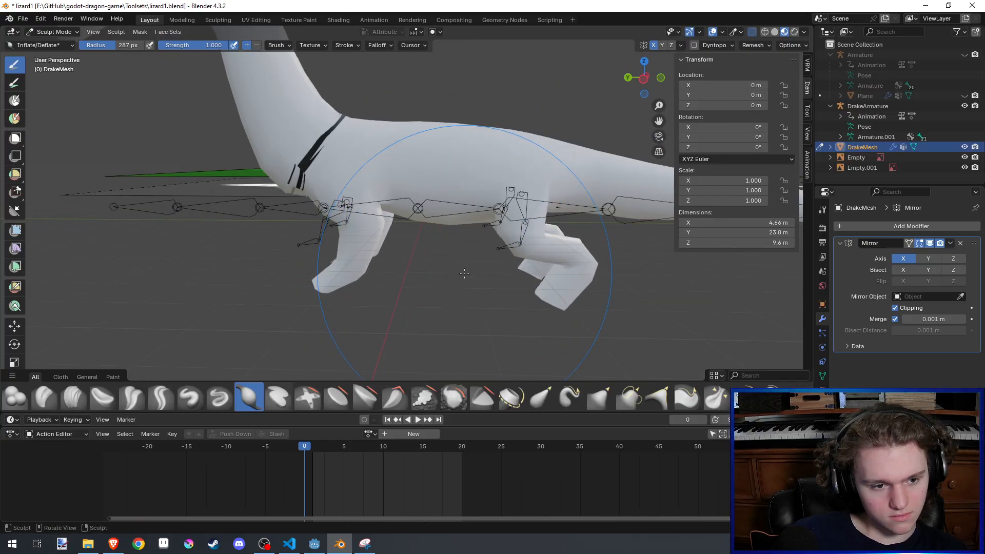
scroll(464, 273, "down", 3)
key("ctrl+s")
- Fill out the chest and belly between the legs with the Inflate/Deflate brush at a 183 px radius, and save the file
scroll(470, 274, "down", 3)
mouse_move(472, 274)
middle_mouse_down()
mouse_move(539, 235)
mouse_move(523, 237)
mouse_move(535, 220)
middle_mouse_up()
scroll(524, 237, "up", 4)
key("f")
left_click(482, 219)
left_click_drag(513, 217, 584, 210)
middle_click_drag(585, 209, 599, 194)
left_click_drag(599, 194, 541, 231)
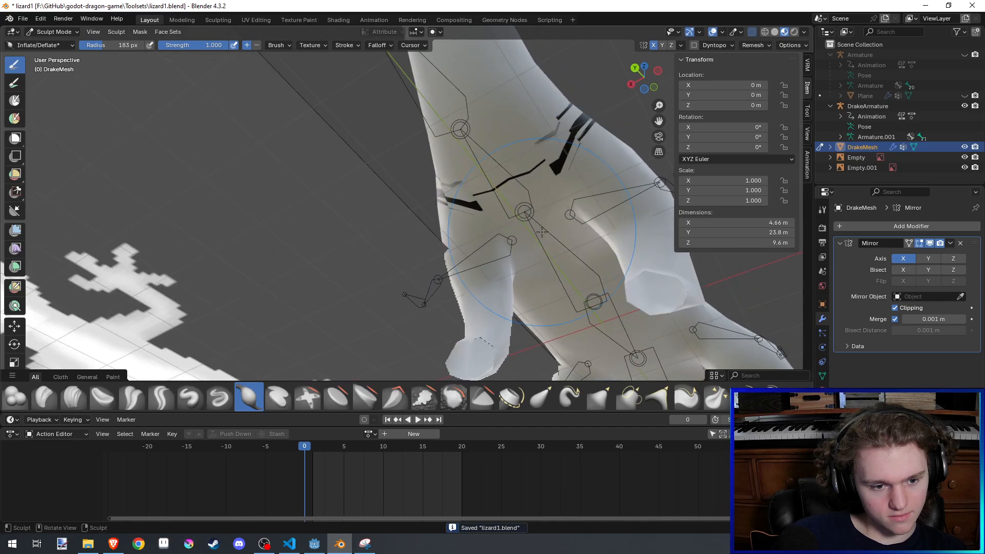
middle_click_drag(527, 217, 443, 265)
scroll(620, 123, "down", 3)
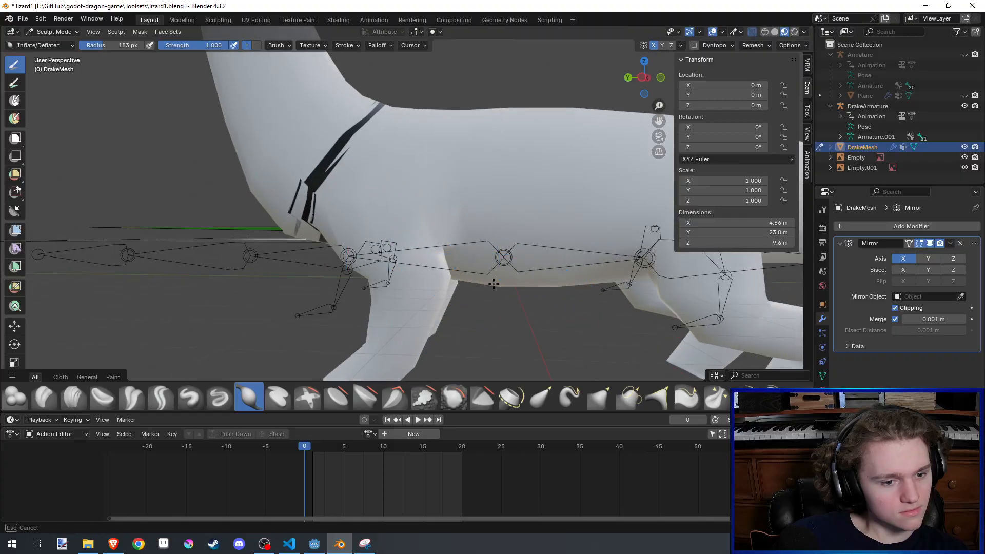
scroll(493, 284, "down", 4)
key("ctrl+s")
- Touch up the chest at the base of the neck with the Inflate/Deflate brush, and save the file
middle_click_drag(494, 284, 345, 269)
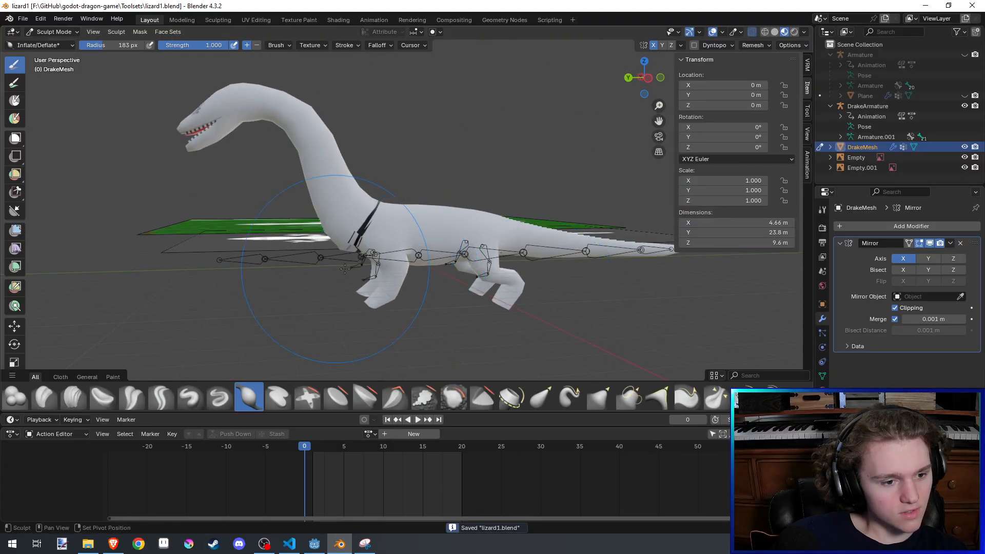
scroll(345, 269, "up", 1)
left_click_drag(354, 234, 359, 230)
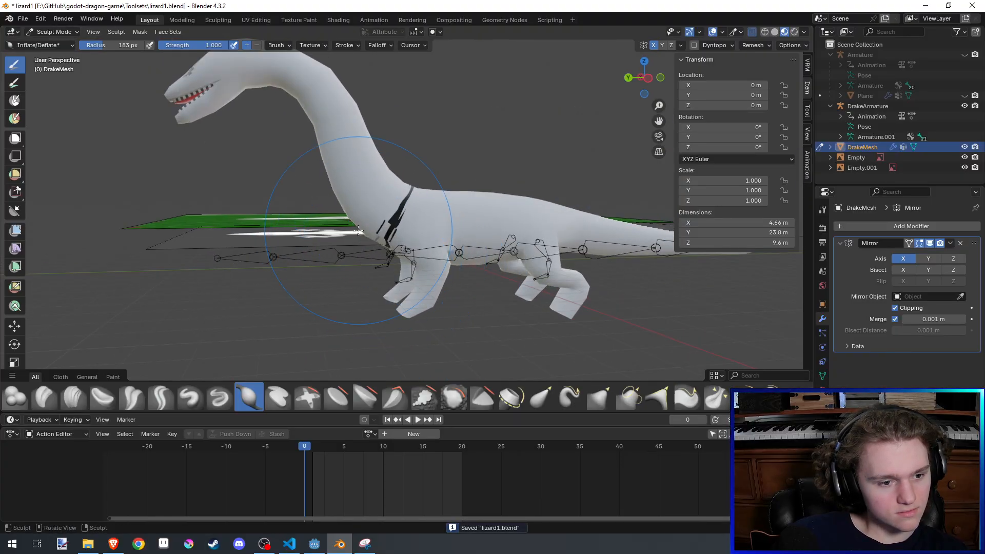
key("ctrl+s")
middle_click_drag(359, 230, 384, 255)
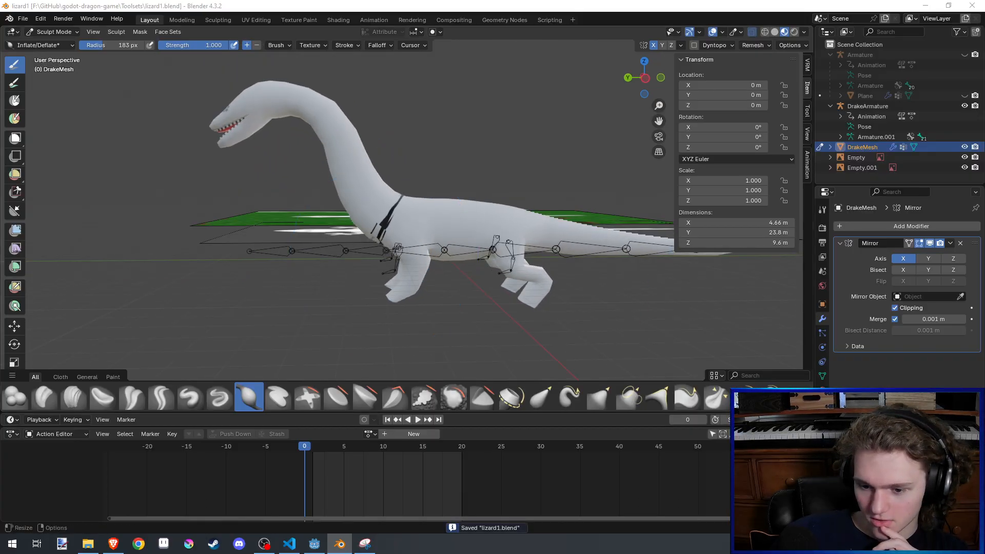
key("alt+Tab")
key("alt+Tab")
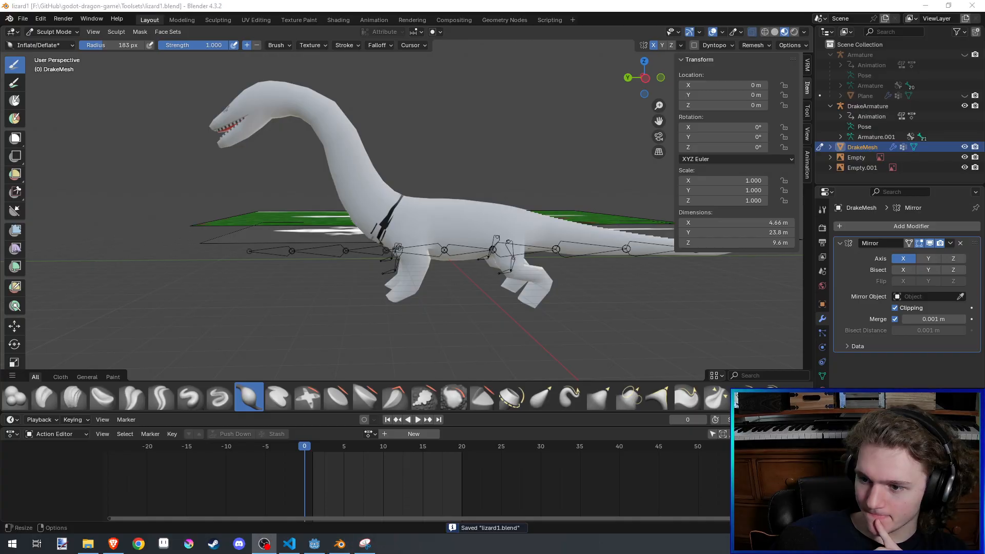
key("alt+Tab")
- Retouch the upper neck and head with the Inflate/Deflate brush, and save the file
scroll(582, 261, "down", 2)
mouse_move(581, 261)
middle_mouse_down()
mouse_move(485, 334)
mouse_move(394, 226)
mouse_move(454, 271)
middle_mouse_up()
scroll(452, 266, "up", 3)
left_click_drag(422, 207, 421, 173, "shift")
key("ctrl+s")
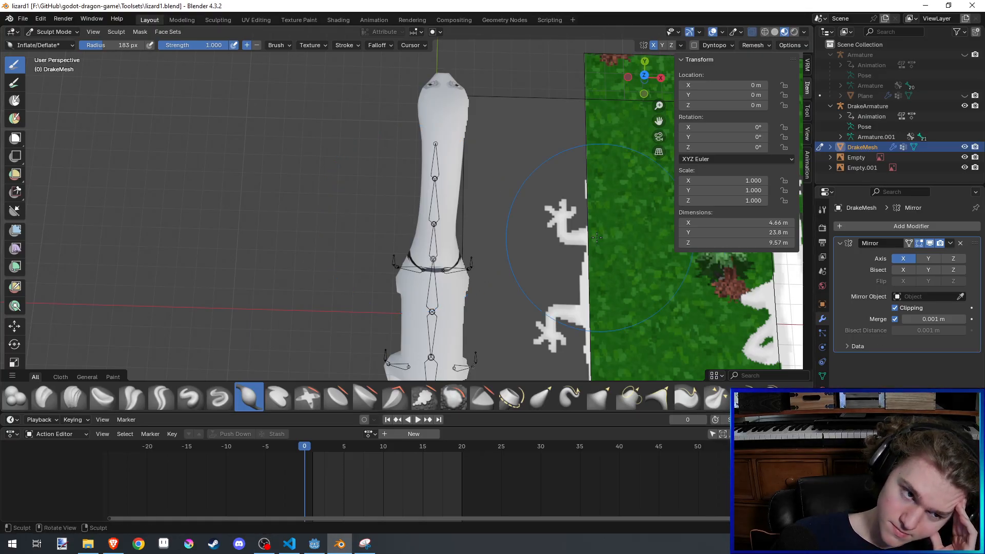
- Sculpt the sides of the head and neck from above with the Inflate/Deflate brush at strength 1.000
middle_click_drag(597, 237, 591, 227)
middle_click_drag(460, 174, 400, 228)
scroll(399, 220, "up", 2)
left_click_drag(358, 185, 352, 176)
middle_click_drag(352, 176, 352, 216)
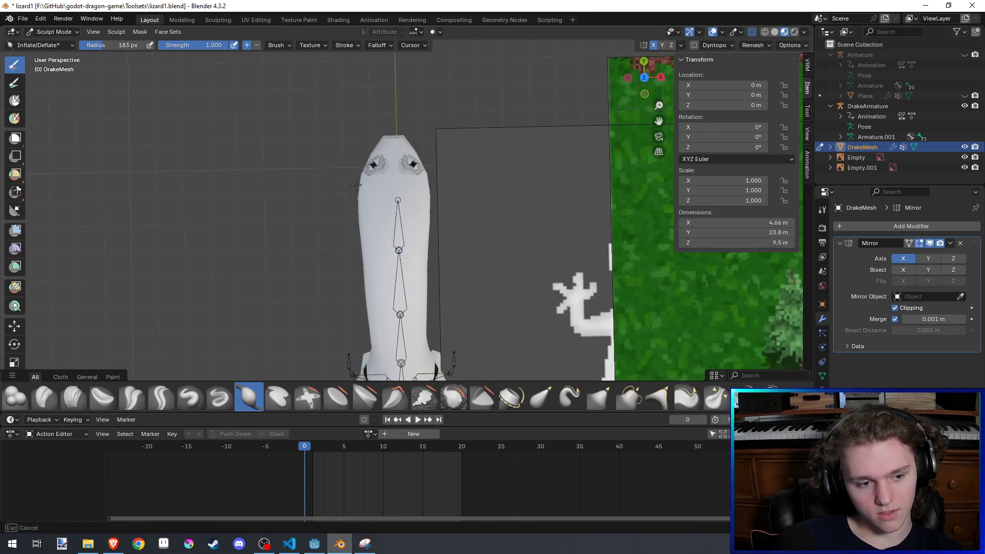
left_click_drag(352, 217, 360, 213, "shift")
scroll(361, 213, "down", 4)
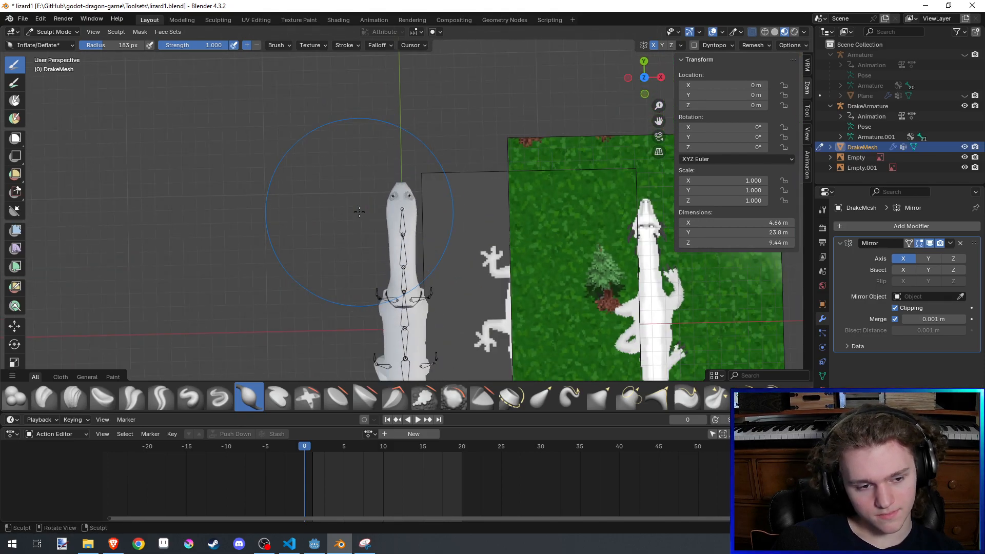
mouse_move(360, 213)
middle_mouse_down("shift")
mouse_move(370, 180)
mouse_move(450, 198)
mouse_move(434, 199)
middle_mouse_up("shift")
middle_click_drag(356, 303, 346, 269)
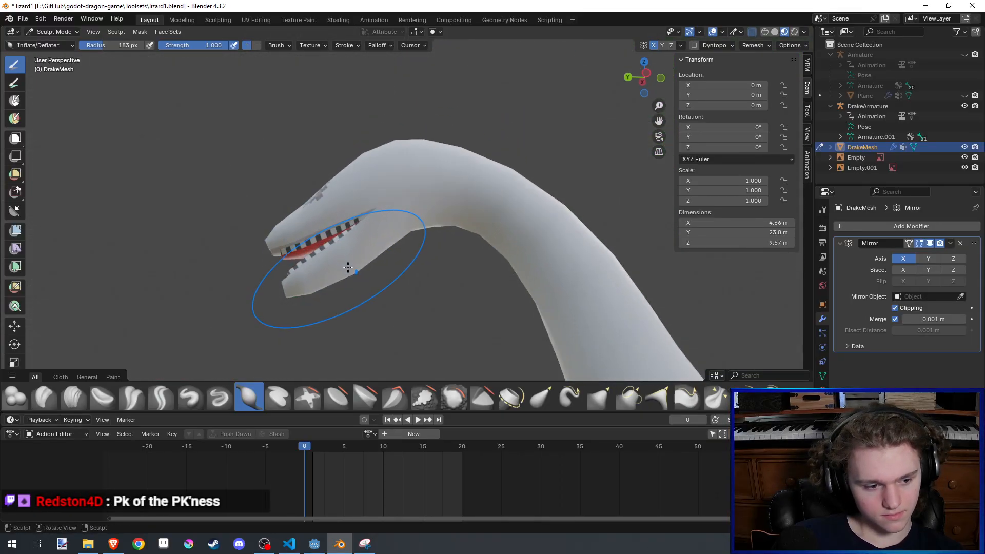
- Reshape the jaw and the underside of the head where it meets the neck with the Inflate/Deflate brush
scroll(359, 252, "up", 3)
mouse_move(391, 215)
left_mouse_down()
mouse_move(420, 209)
mouse_move(398, 170)
left_mouse_up()
mouse_move(398, 169)
middle_mouse_down()
mouse_move(330, 204)
mouse_move(363, 213)
mouse_move(369, 176)
middle_mouse_up()
left_click_drag(369, 176, 342, 226)
mouse_move(335, 202)
middle_mouse_down()
mouse_move(326, 186)
mouse_move(345, 211)
middle_mouse_up()
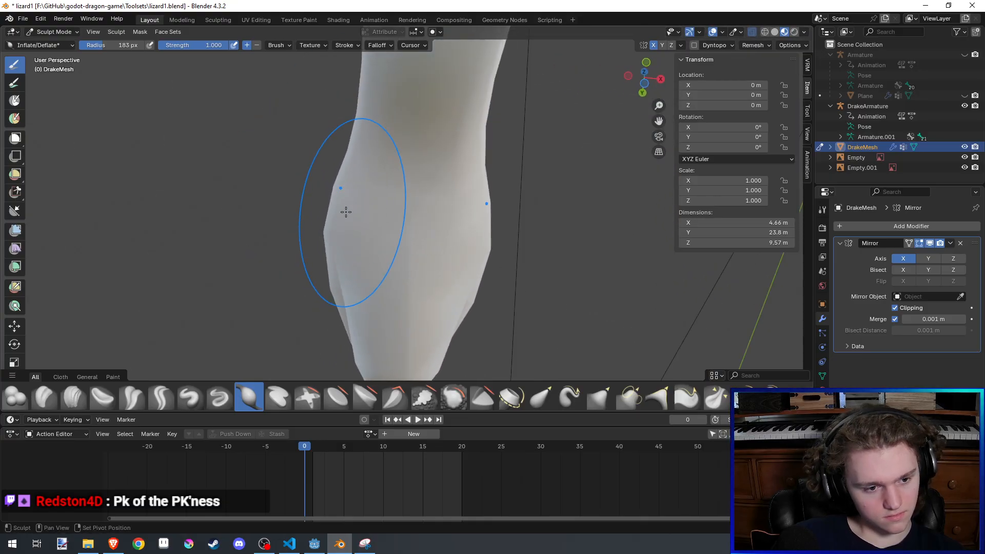
left_click_drag(345, 210, 338, 223)
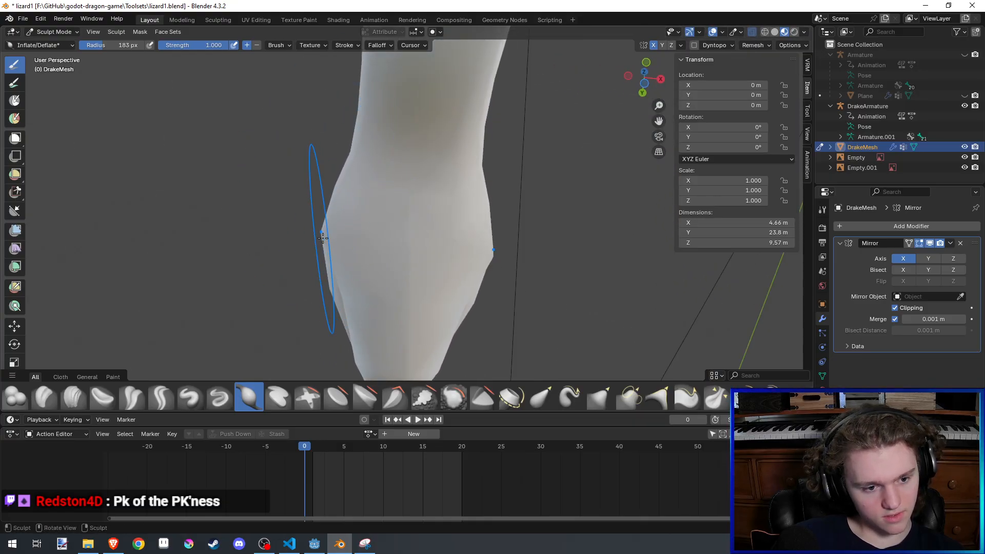
mouse_move(322, 238)
middle_mouse_down()
mouse_move(496, 231)
mouse_move(491, 205)
middle_mouse_up()
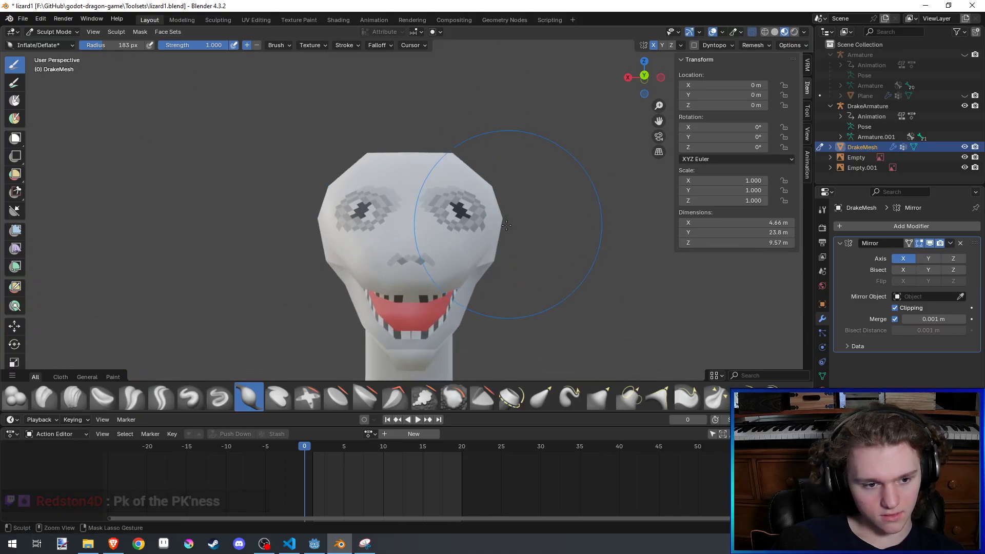
- Smooth the cheeks and round off the crown from the front with the Inflate/Deflate brush at a 130 px radius, and save the file
left_click_drag(494, 257, 491, 242, "ctrl")
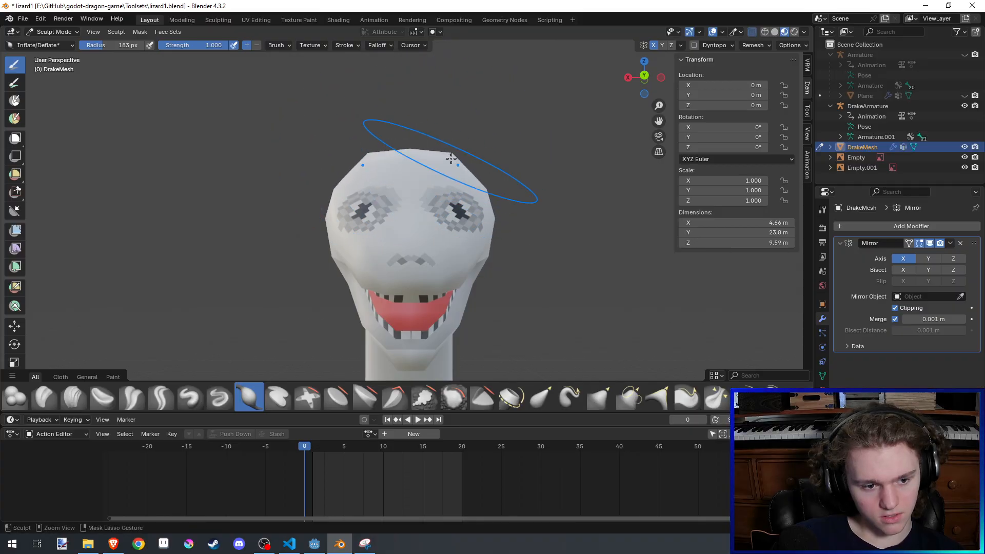
key("f")
left_click(398, 155)
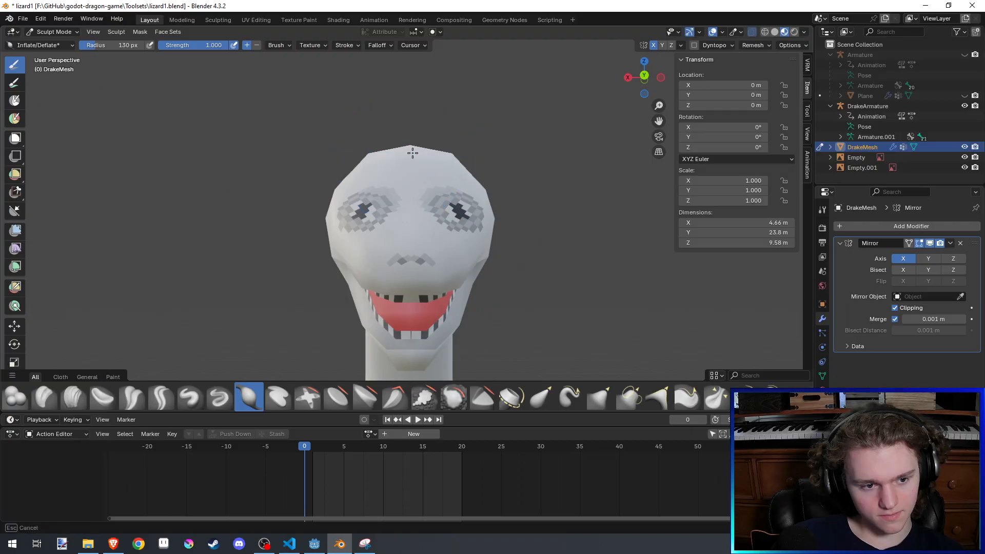
left_click_drag(412, 152, 464, 159)
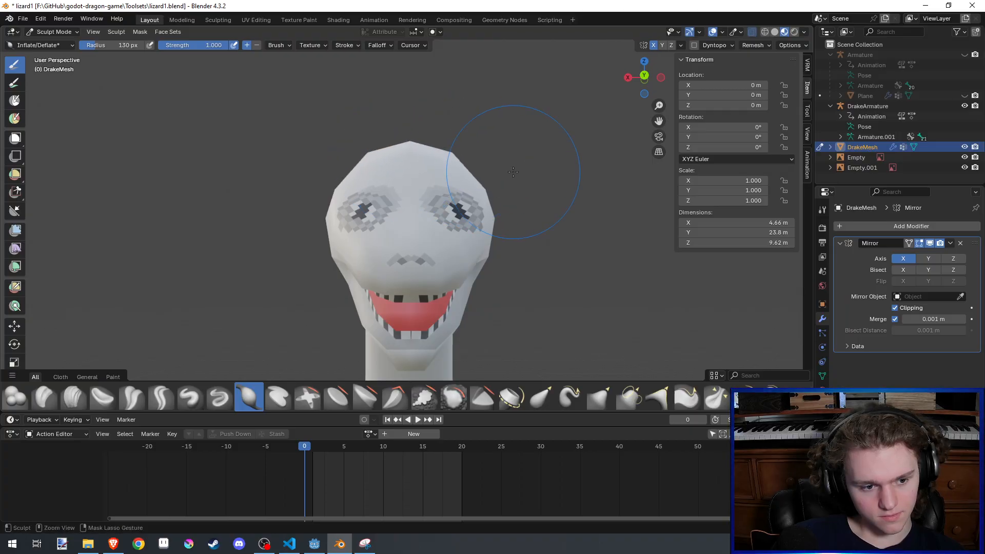
key("ctrl+s")
- Widen the tip of the snout with the Elastic Grab brush at a 78 px radius and strength 0.500, and save the file
middle_click_drag(513, 172, 465, 231)
left_click(540, 397)
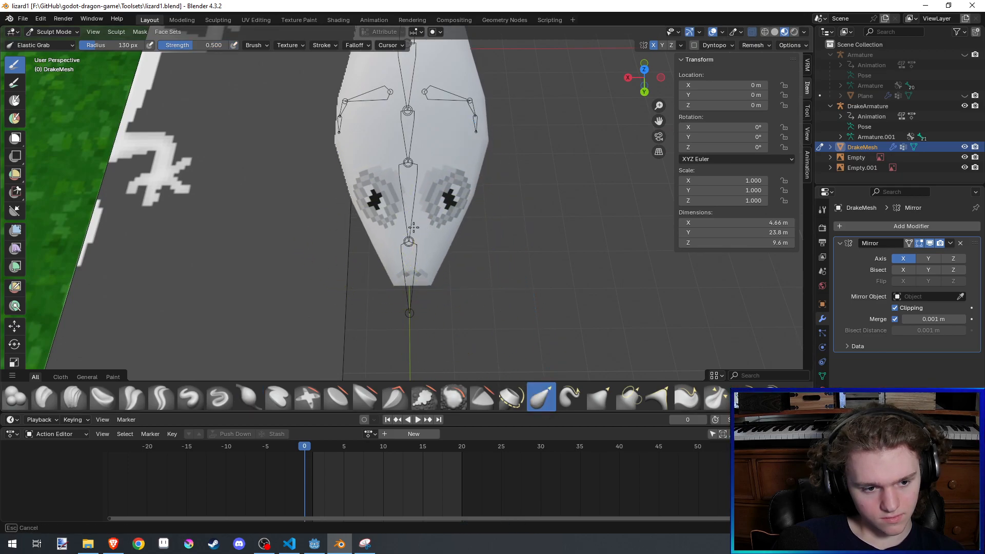
key("f")
left_click(454, 210)
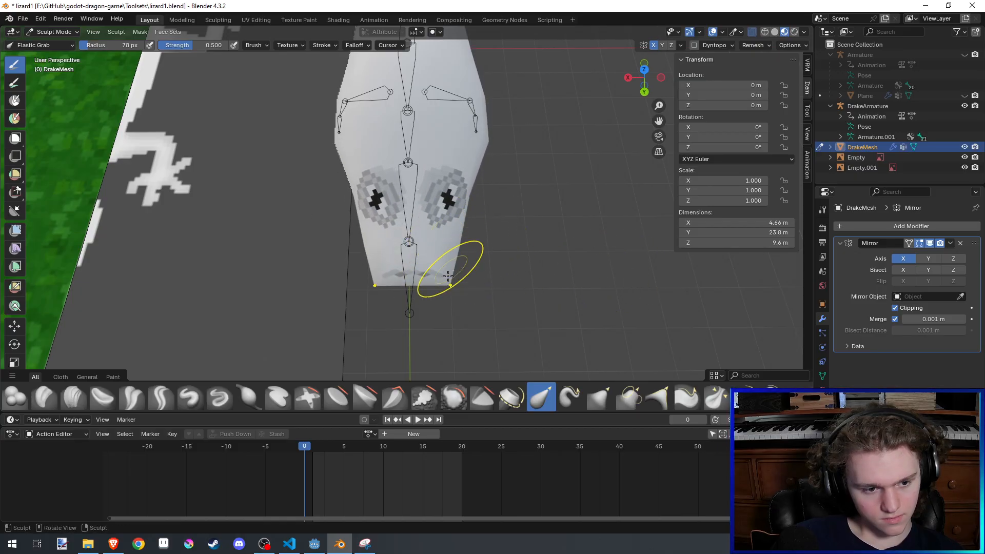
middle_click_drag(448, 281, 480, 252)
key("ctrl+s")
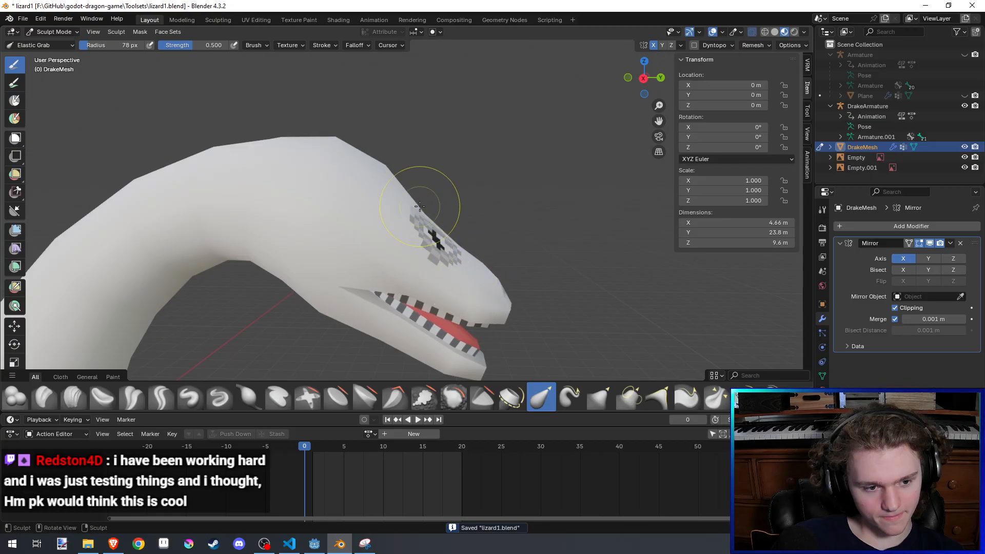
- Try to pull the crown of the head upward with a resized Elastic Grab brush, and undo the stroke
key("f")
left_click(472, 169)
left_click_drag(378, 165, 438, 87)
key("ctrl+z")
- Raise the crown and forehead with the Elastic Grab brush at a 100 px radius, and save the file
key("f")
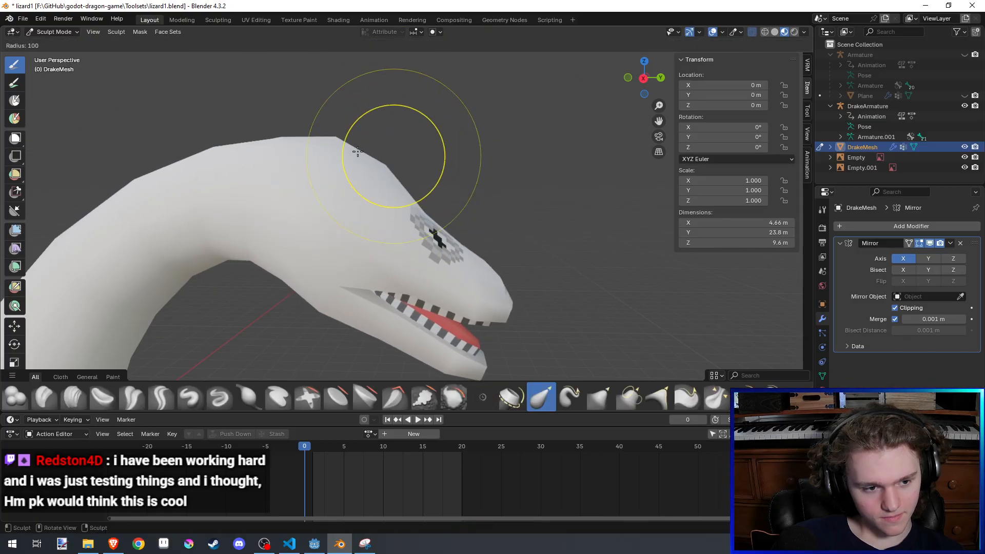
left_click(385, 120)
middle_click_drag(269, 179, 325, 184, "shift")
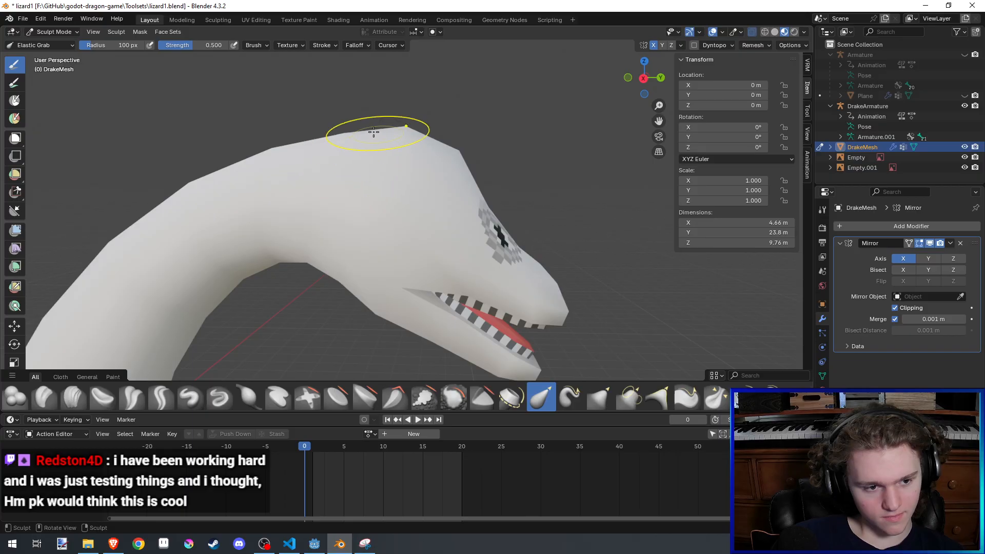
left_click_drag(327, 114, 329, 107)
mouse_move(352, 145)
middle_mouse_down("shift")
mouse_move(389, 174)
mouse_move(295, 203)
mouse_move(333, 215)
mouse_move(274, 216)
mouse_move(302, 224)
mouse_move(340, 176)
middle_mouse_up("shift")
scroll(325, 213, "down", 4)
scroll(273, 215, "down", 5)
key("ctrl+s")
scroll(328, 185, "down", 2)
scroll(396, 202, "up", 6)
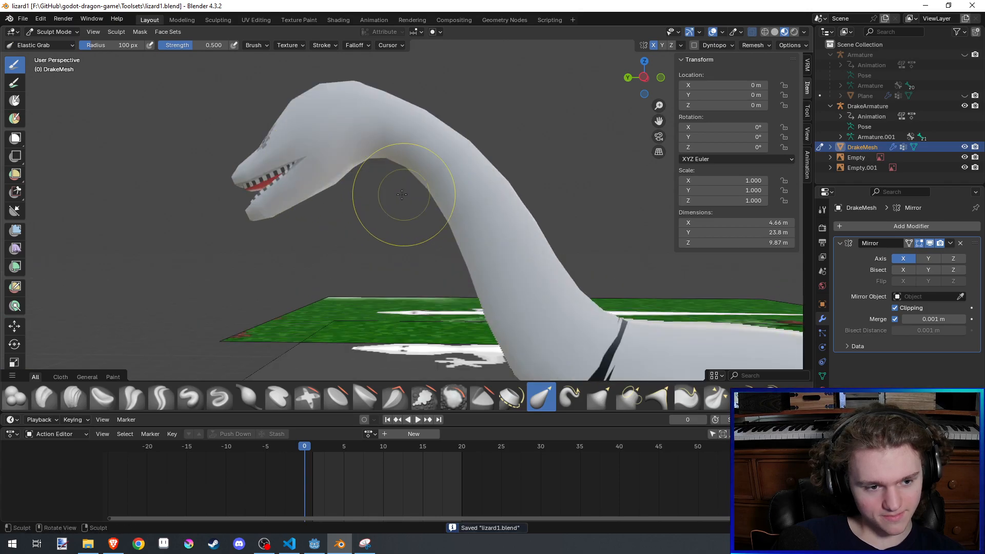
- Pull the throat downward and reshape the back of the head with the Elastic Grab brush at a 115 px radius, and save the file
key("f")
left_click(387, 158)
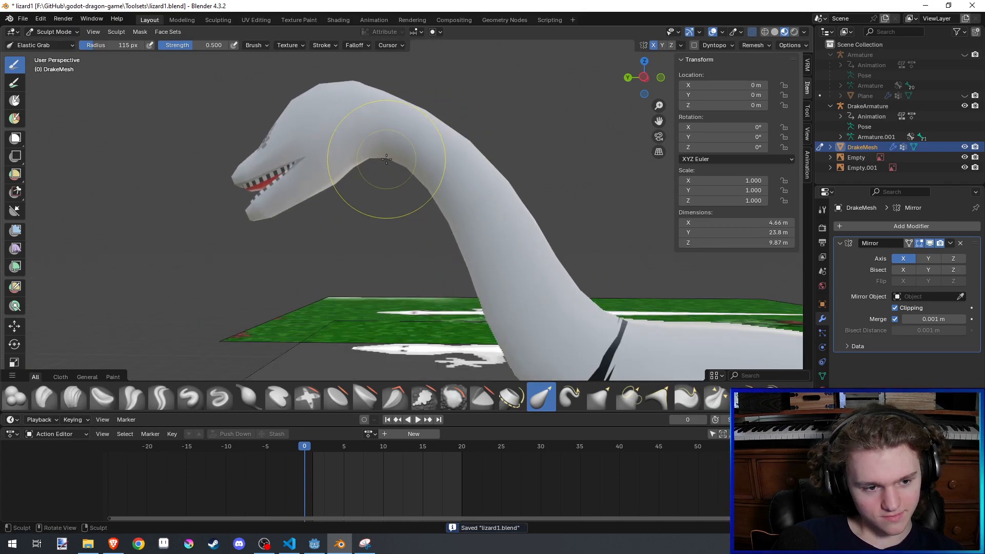
left_click_drag(383, 157, 368, 213)
left_click_drag(404, 148, 394, 110)
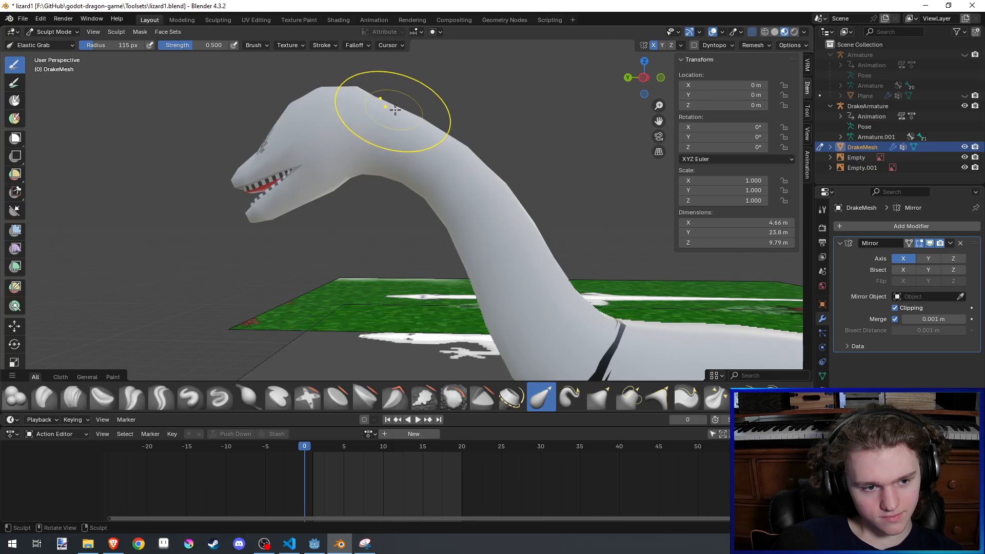
scroll(430, 139, "down", 4)
middle_click_drag(430, 139, 582, 208)
key("ctrl+s")
scroll(467, 235, "up", 4)
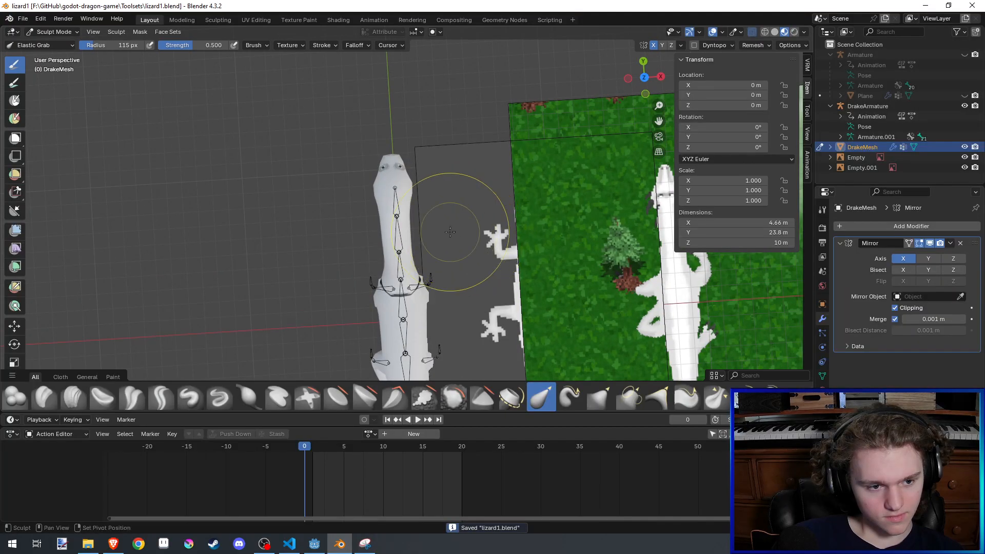
- Pull the sides of the neck inward behind the head with the Elastic Grab brush
scroll(450, 232, "down", 3)
scroll(444, 236, "up", 3)
scroll(434, 247, "down", 1)
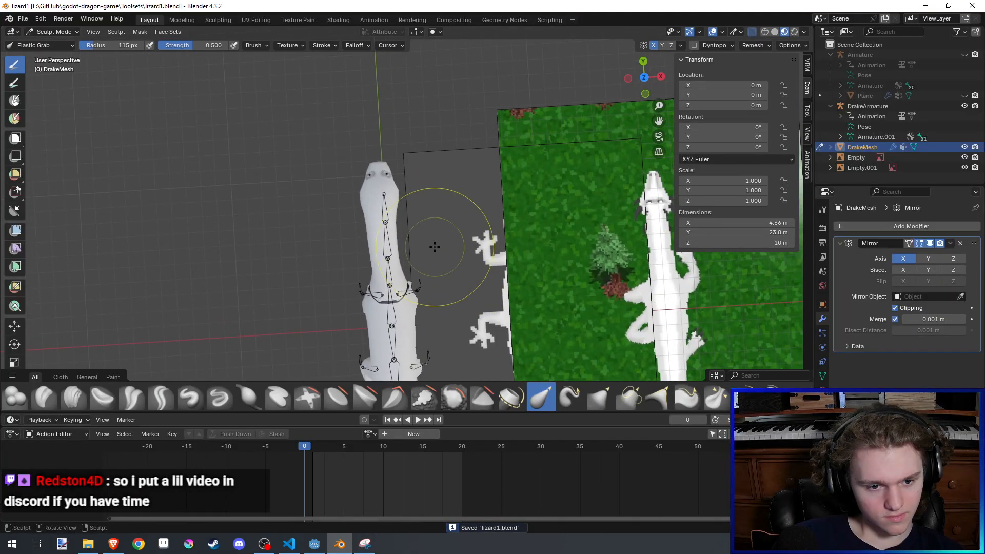
scroll(352, 220, "up", 5)
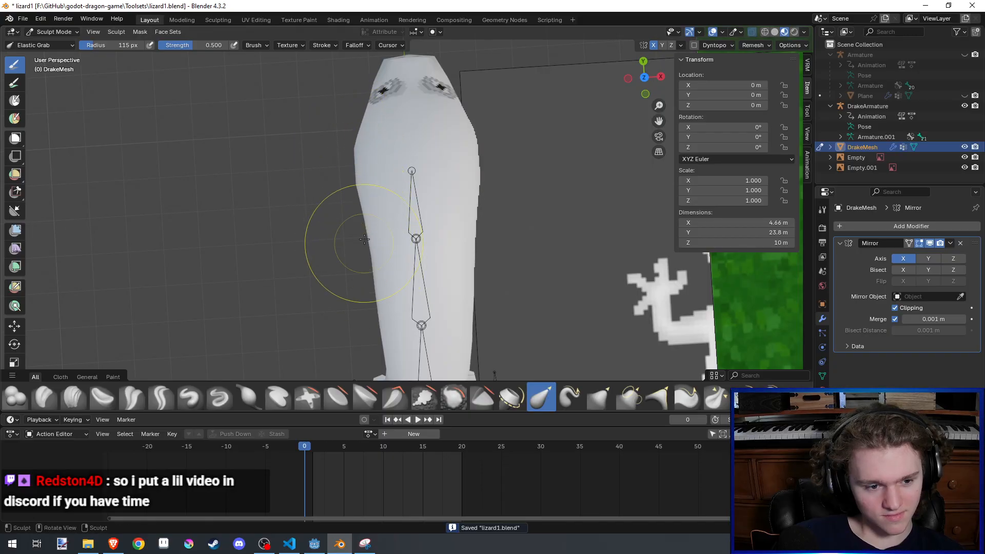
middle_click_drag(371, 238, 414, 215)
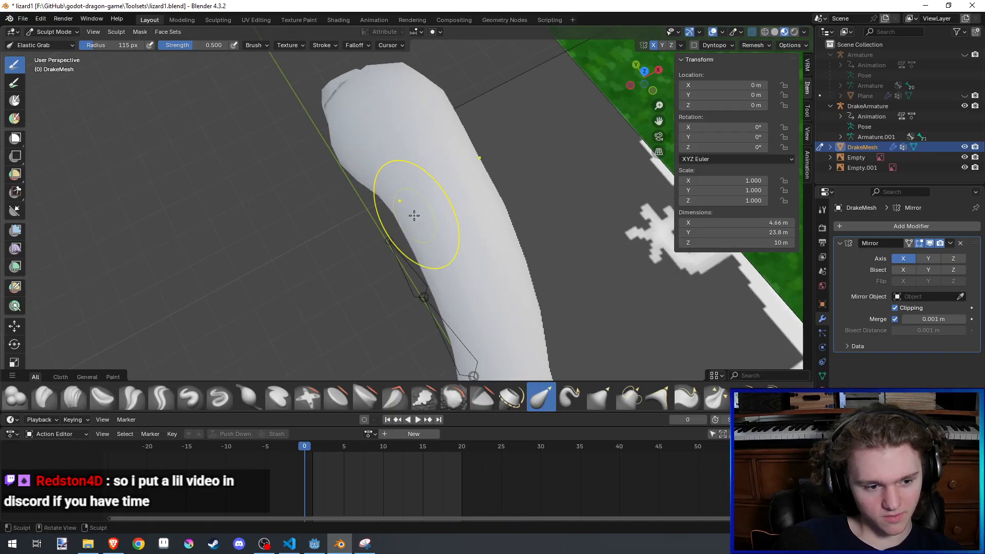
- Even out the neck's thickness behind the head with the Inflate/Deflate brush at a 237 px radius, and save the file
left_click(245, 398)
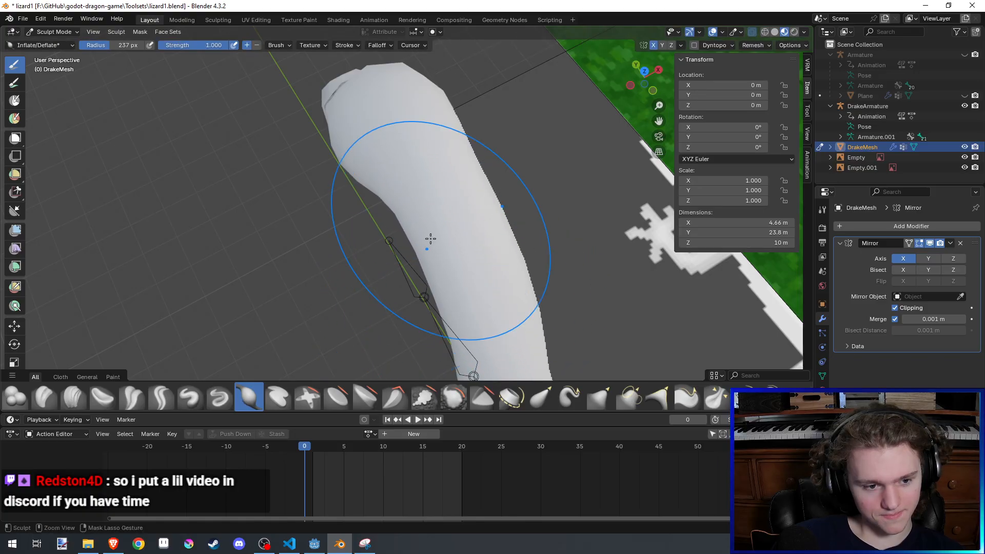
middle_click_drag(424, 208, 391, 230)
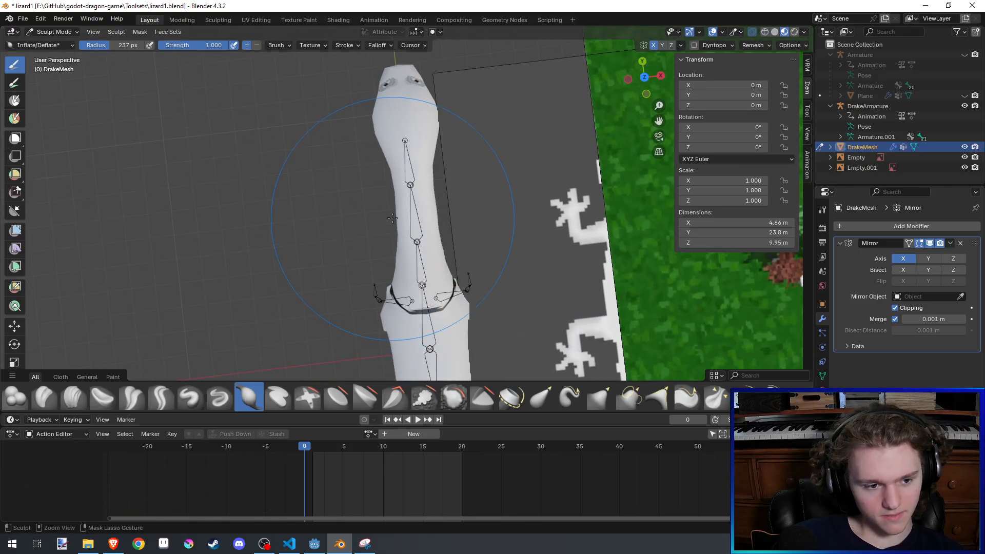
scroll(394, 221, "up", 3)
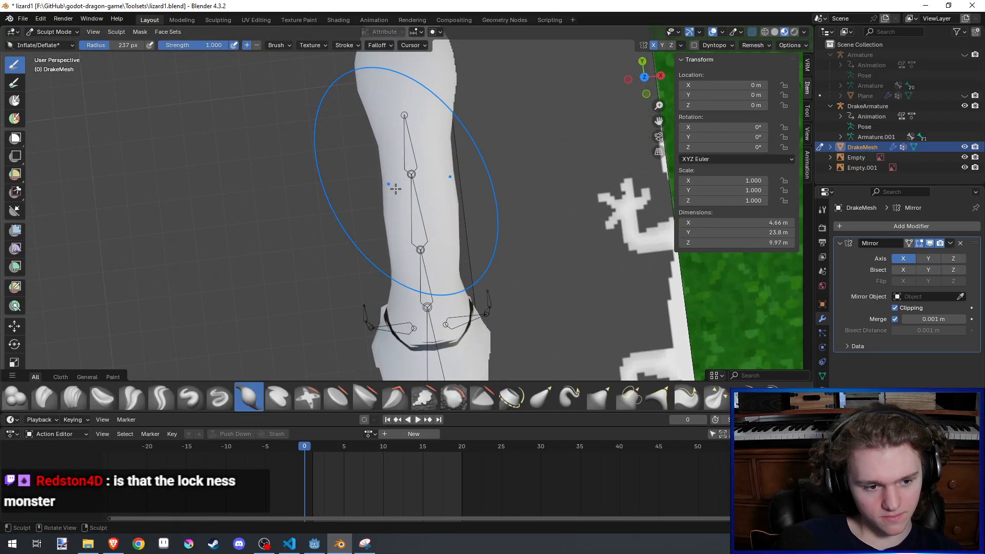
key("ctrl+s")
scroll(396, 189, "down", 3)
middle_click_drag(395, 189, 429, 169)
- Lower and round the crown of the drake's head
middle_click_drag(464, 137, 447, 61)
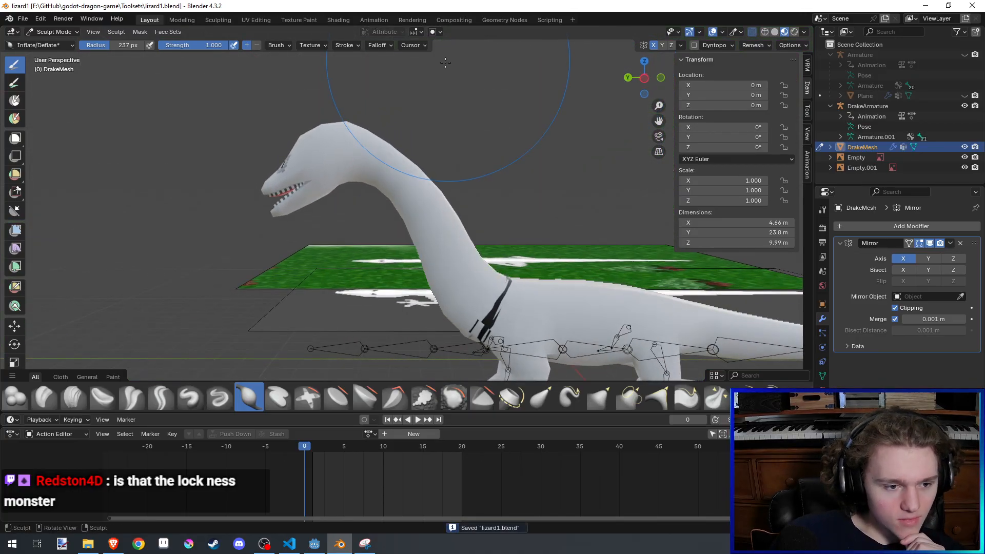
left_click_drag(338, 123, 328, 125, "shift")
middle_click_drag(307, 134, 486, 221)
- Try to reshape the brow around the eye with the Elastic Grab brush at a 106 px radius, undo the stroke, and save the file
key("g")
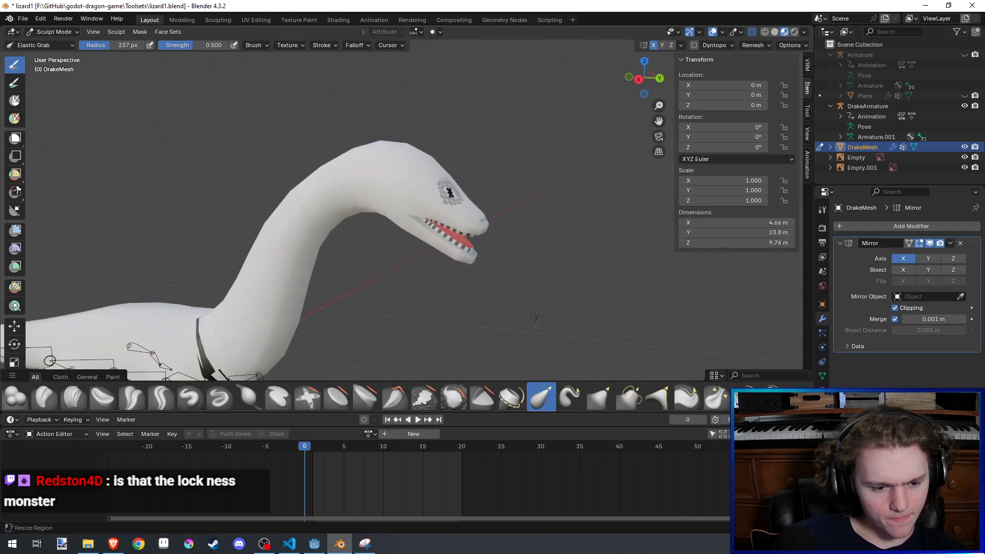
scroll(490, 206, "up", 3)
key("f")
left_click(484, 171)
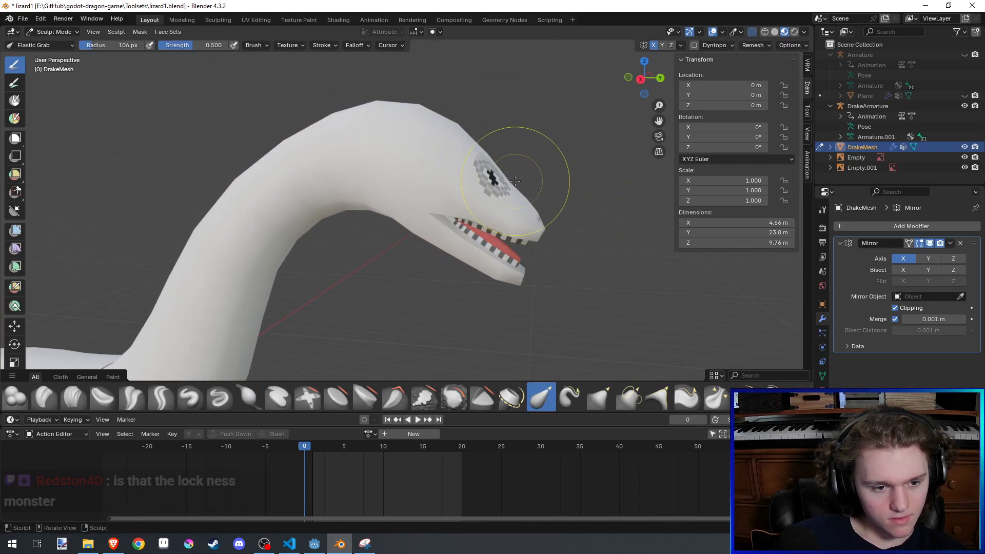
mouse_move(504, 175)
left_mouse_down()
mouse_move(449, 185)
mouse_move(487, 180)
left_mouse_up()
key("ctrl+z")
mouse_move(532, 147)
middle_mouse_down()
mouse_move(544, 167)
mouse_move(527, 154)
mouse_move(464, 154)
mouse_move(357, 176)
middle_mouse_up()
key("ctrl+s")
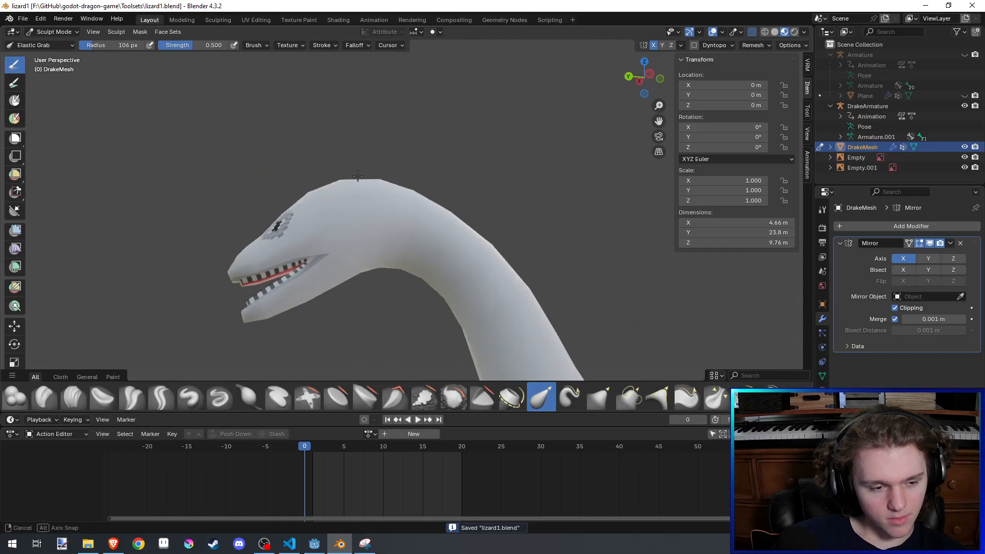
- Try to pull the throat's underside upward behind the jaw with the Elastic Grab brush at a 48 px radius, and undo the stroke
scroll(400, 180, "down", 3)
scroll(418, 231, "up", 5)
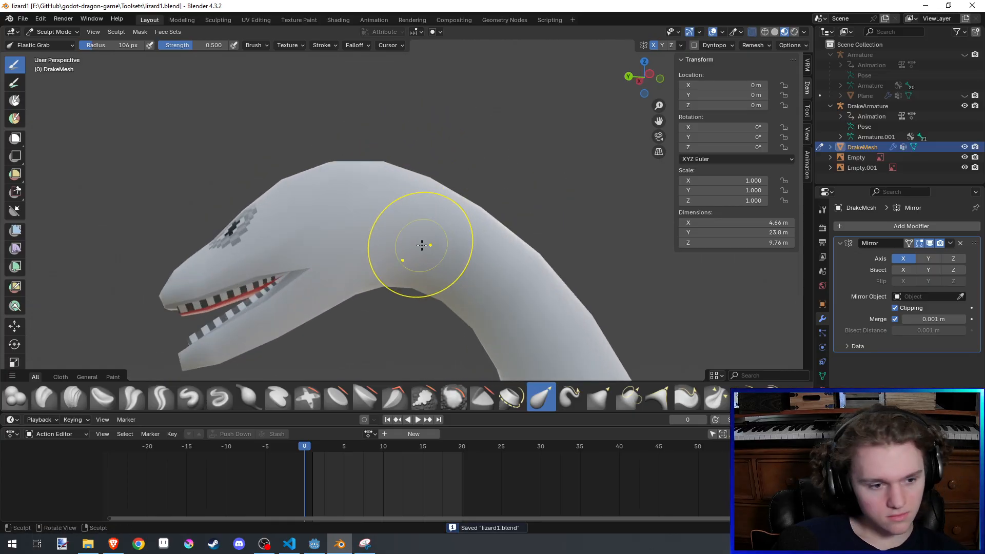
middle_click_drag(421, 245, 440, 246)
left_click_drag(397, 288, 405, 230)
key("ctrl+z")
middle_click_drag(408, 290, 410, 239, "shift")
key("f")
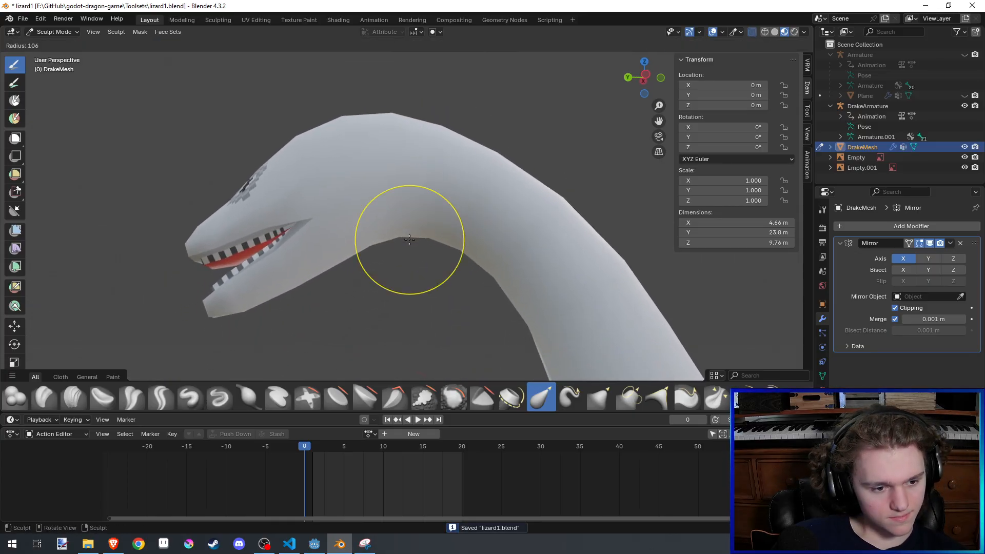
left_click(394, 244)
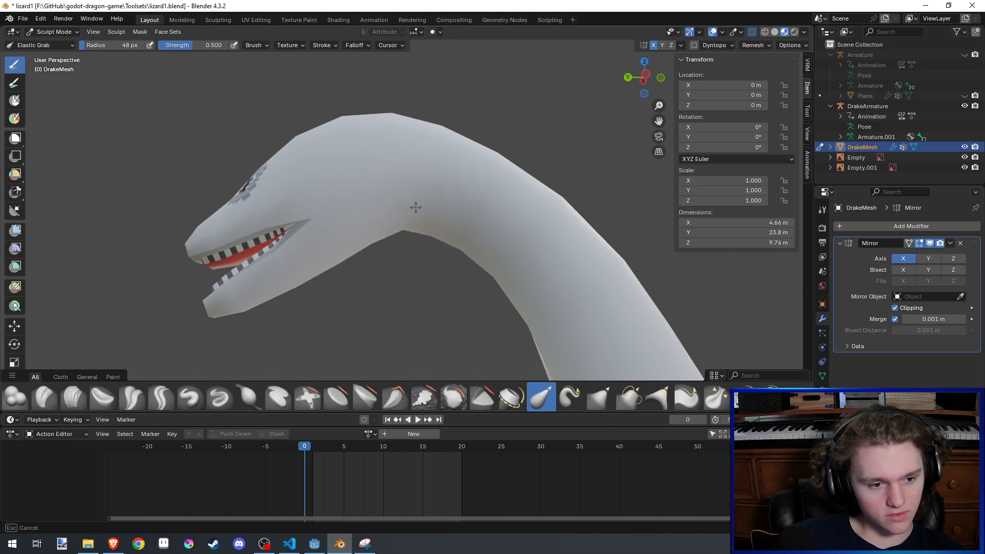
left_click_drag(417, 182, 405, 207)
key("ctrl+z")
- Raise the underside of the neck bend behind the jaw with the Elastic Grab brush at a 95 px radius, and save the file
key("f")
mouse_move(404, 236)
middle_mouse_down("shift")
mouse_move(417, 202)
mouse_move(411, 177)
middle_mouse_up("shift")
left_click(462, 219)
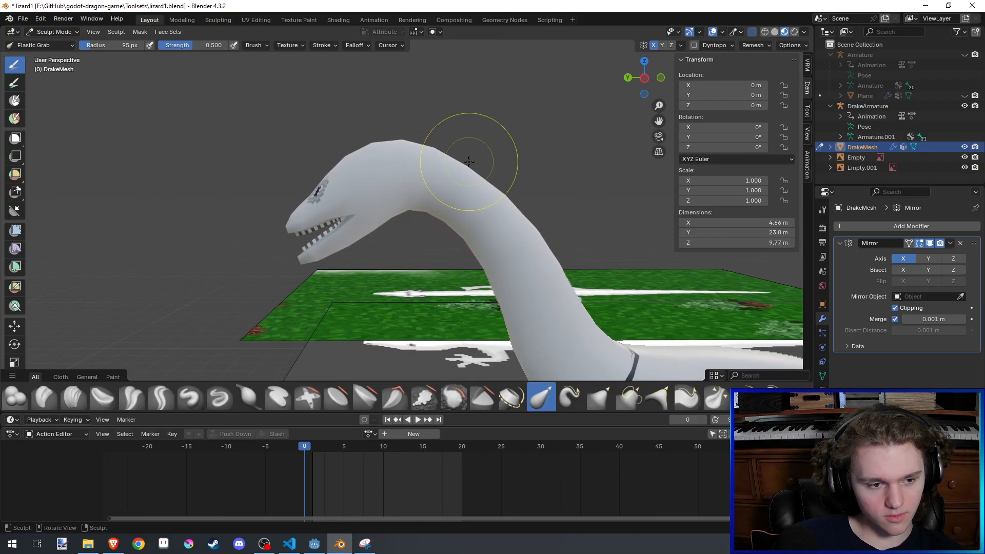
key("ctrl+s")
- Try to pull the throat's underside toward the jaw with the Elastic Grab brush, and undo the stroke
middle_click_drag(469, 162, 475, 167, "shift")
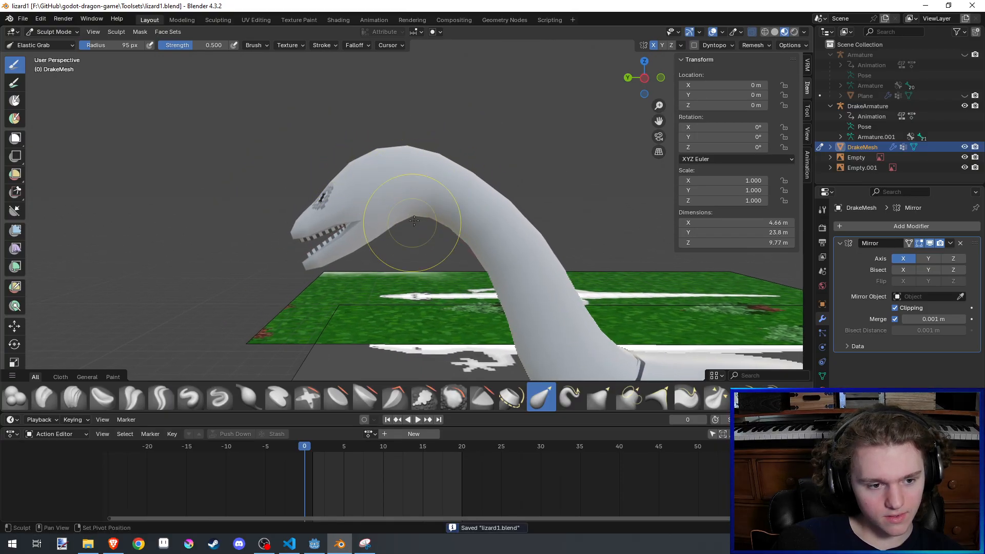
mouse_move(415, 222)
left_mouse_down()
mouse_move(364, 209)
mouse_move(390, 212)
left_mouse_up()
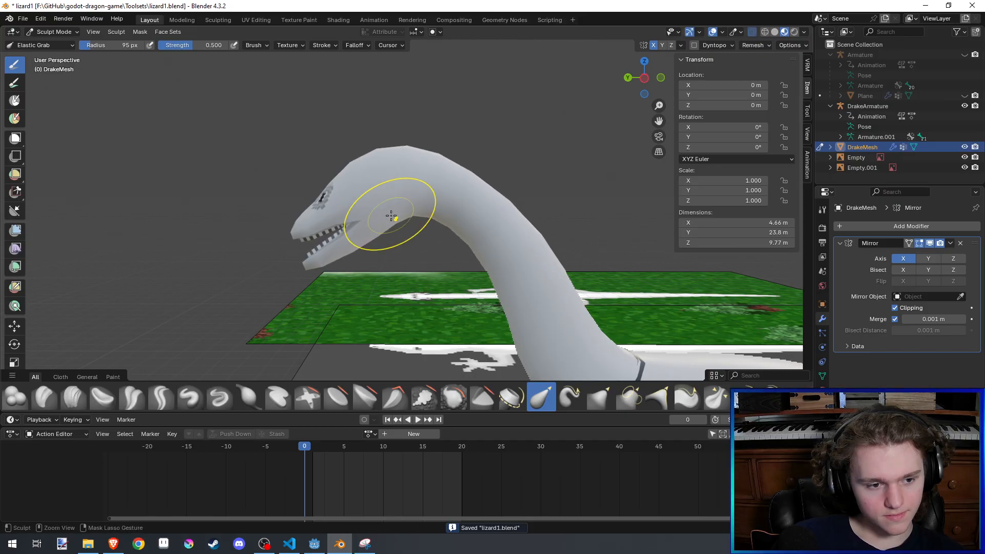
key("ctrl+z")
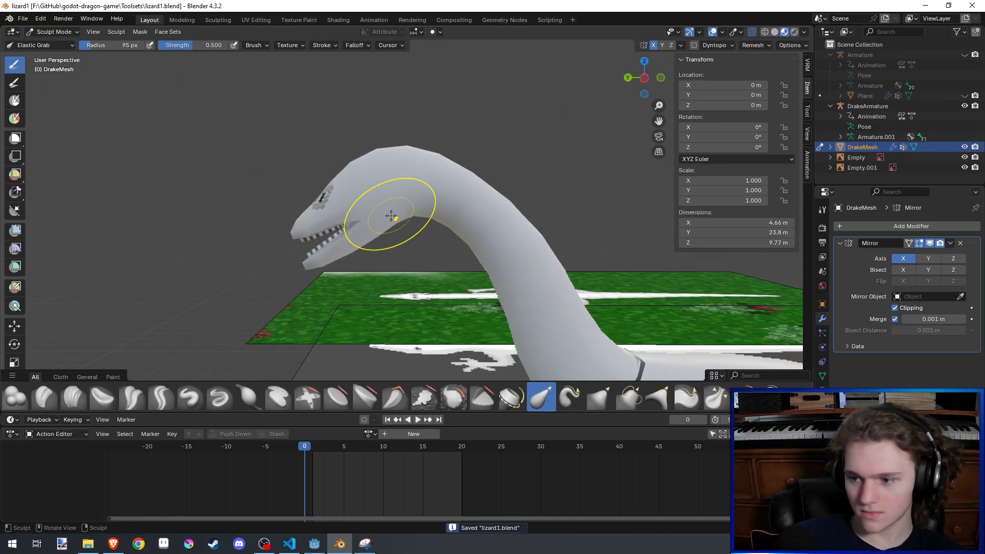
- Check the drake's head from the front and its full body from the side, and save the file
middle_click_drag(391, 216, 495, 219)
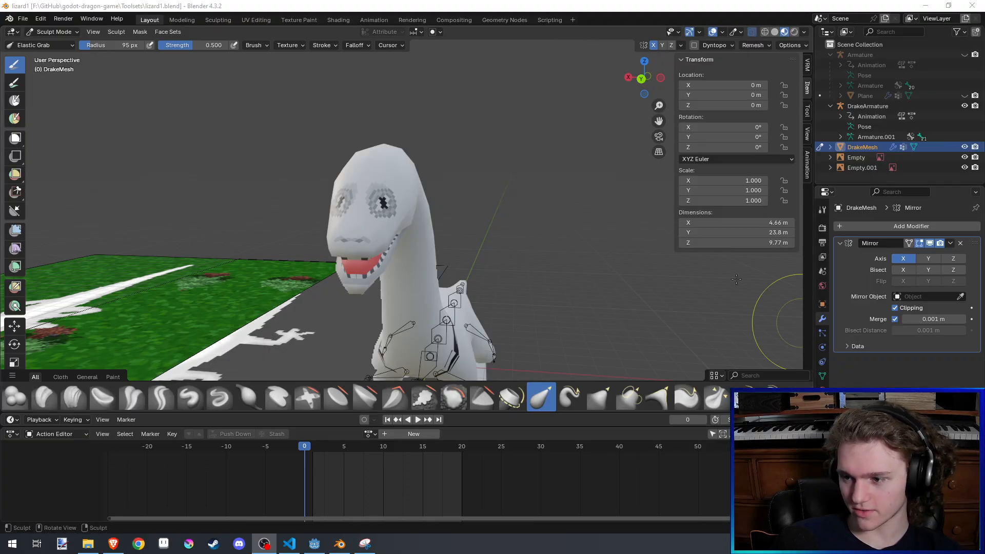
middle_click_drag(736, 278, 478, 220)
key("ctrl+s")
middle_click_drag(534, 229, 477, 235, "shift")
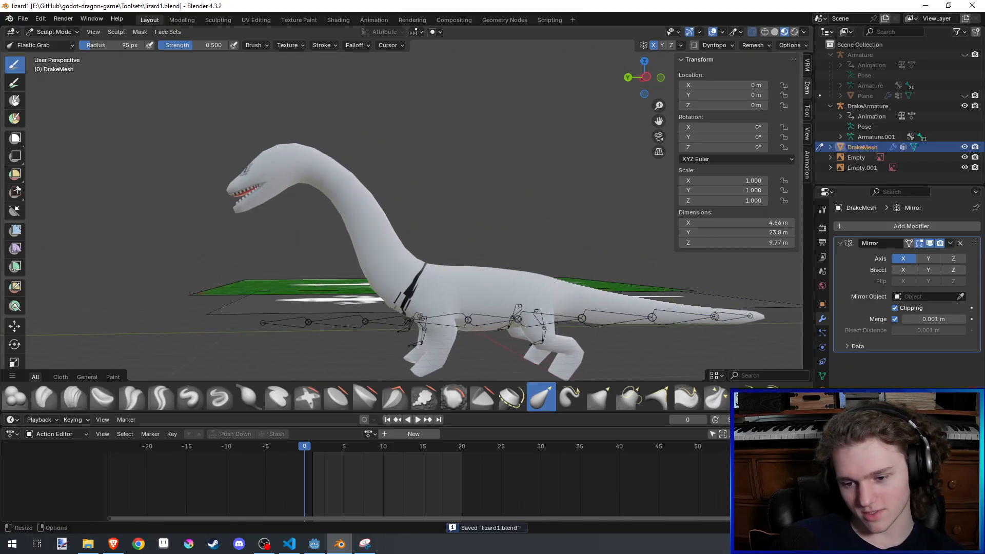
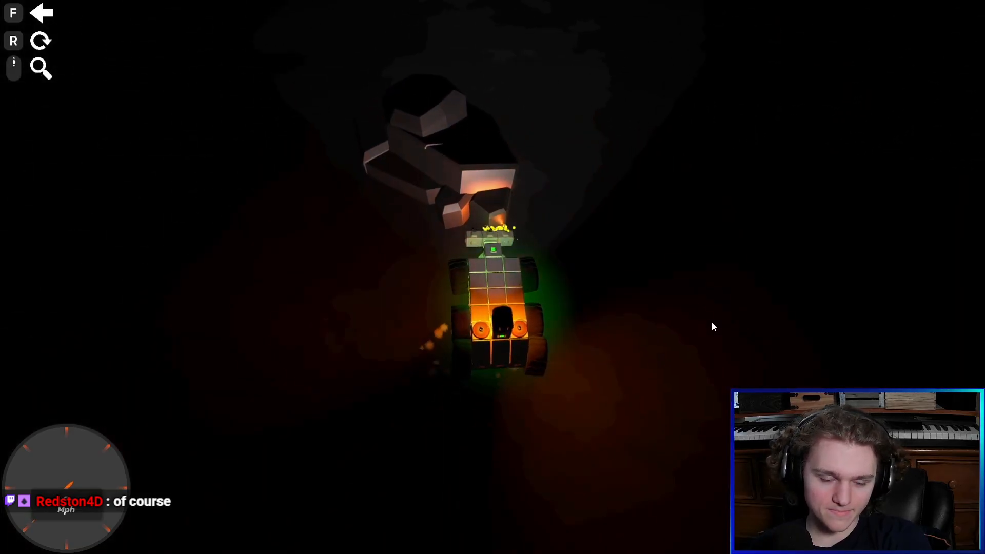
key("w")
key("d")
key("w")
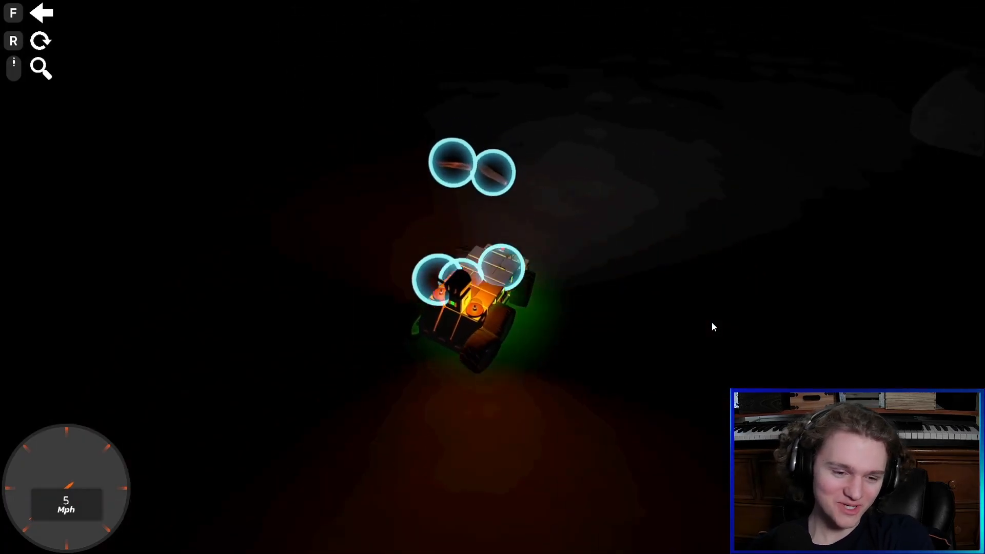
right_click_drag(711, 322, 712, 322)
key("w")
key("a")
key("w")
key("w")
key("a")
key("w")
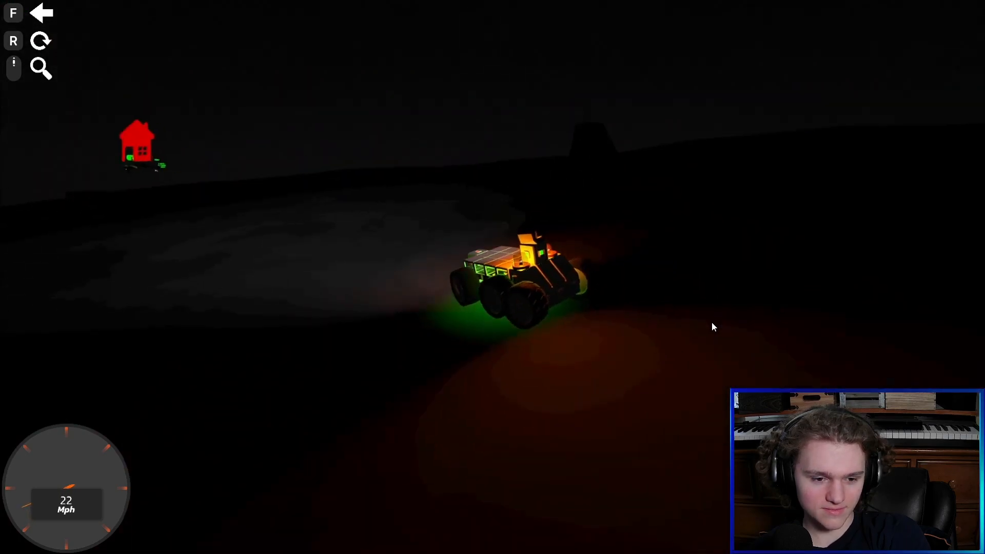
key("a")
key("w")
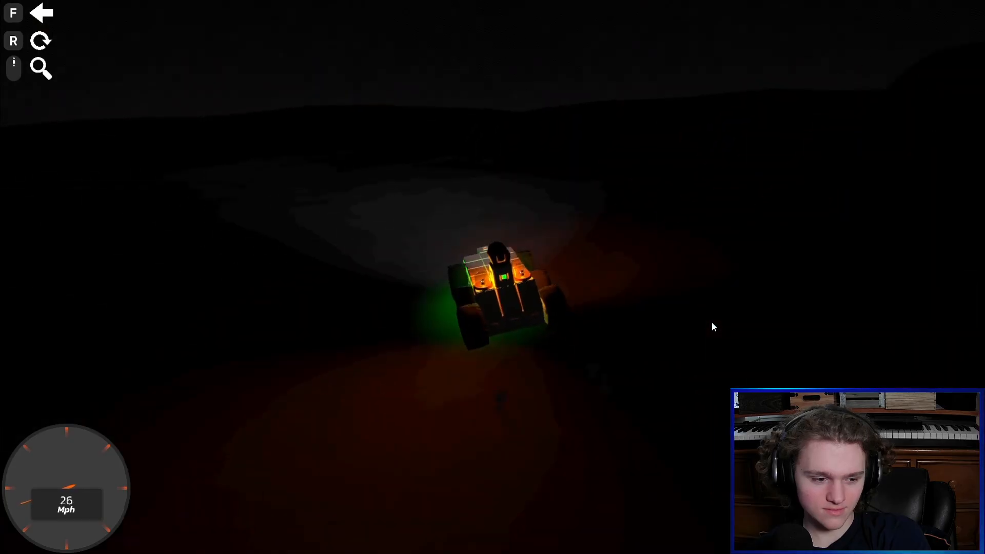
key("w")
key("d")
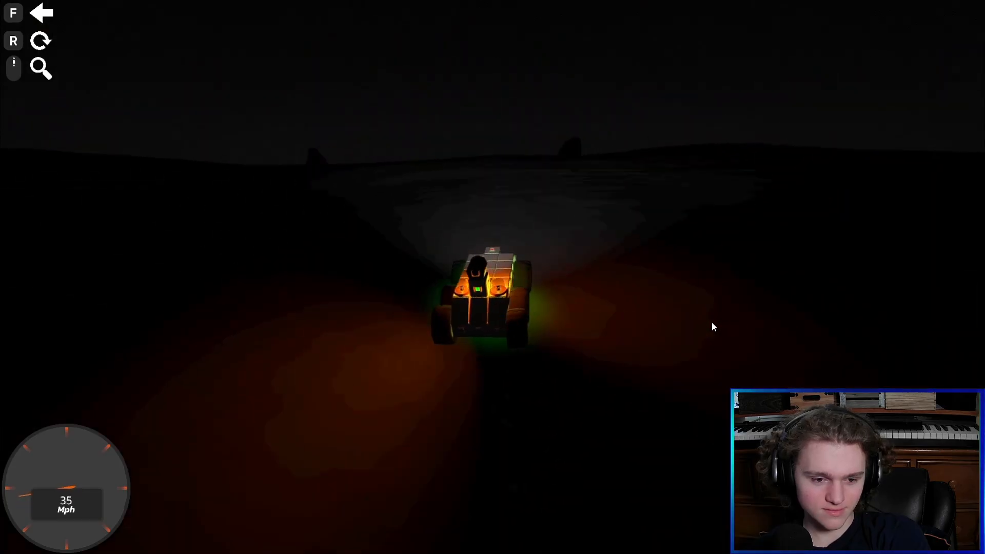
key("w")
key("d")
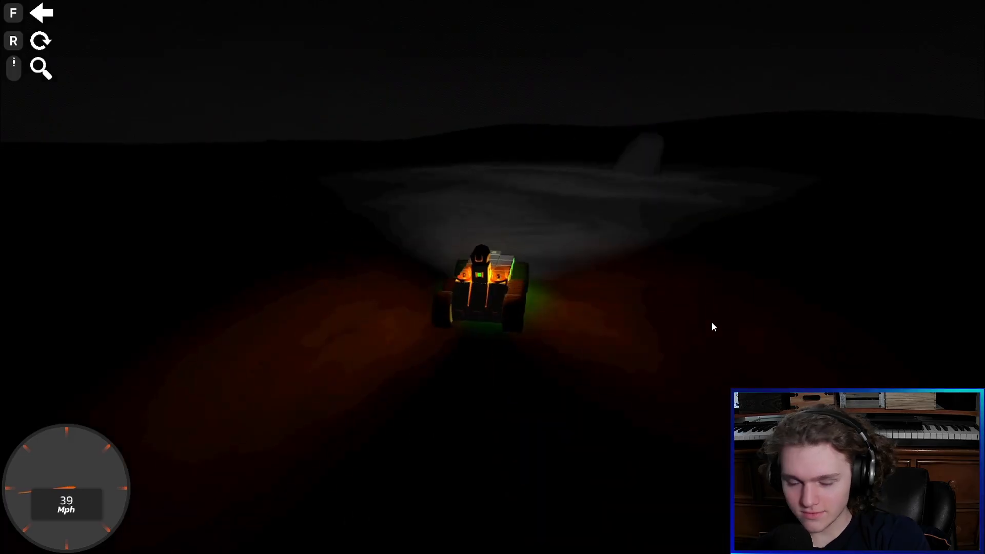
key("w")
key("d")
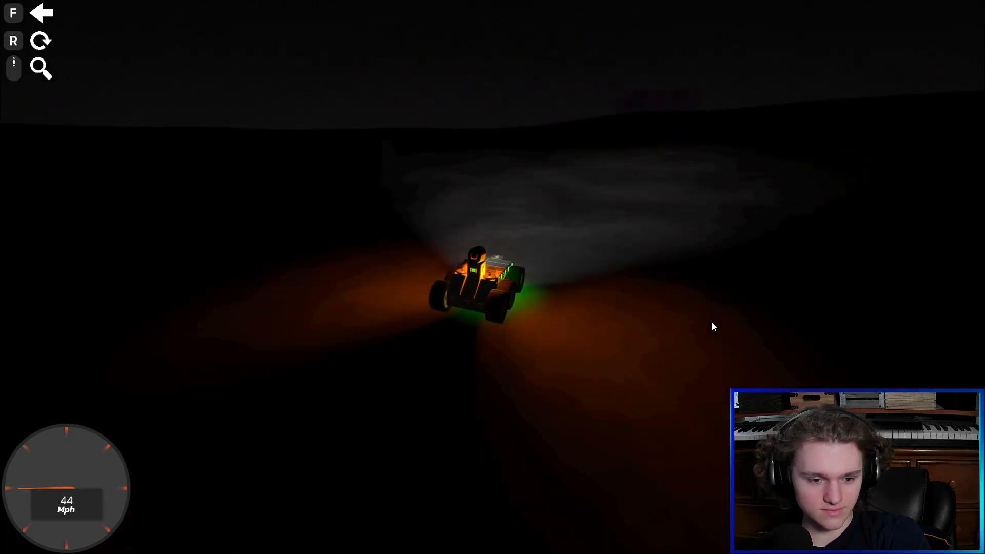
key("w")
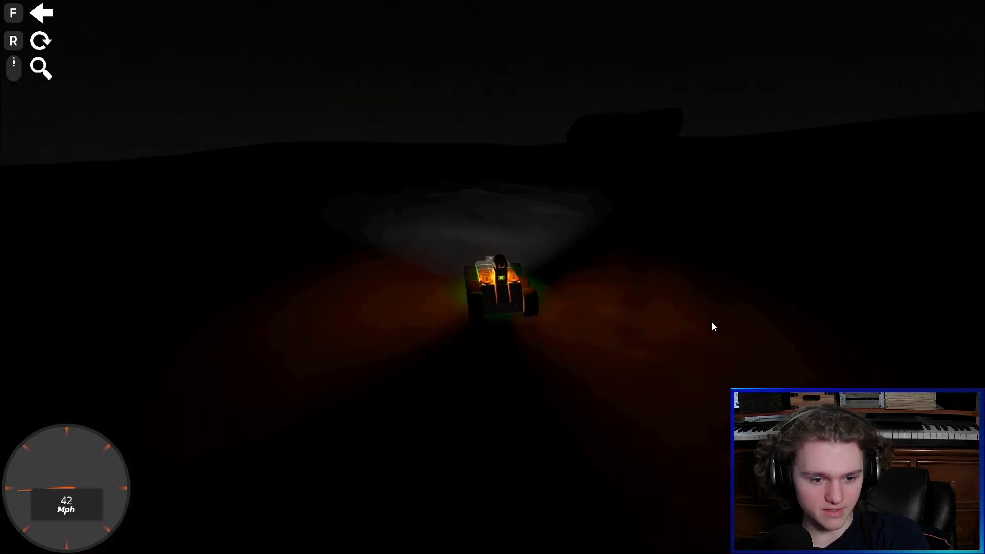
key("a")
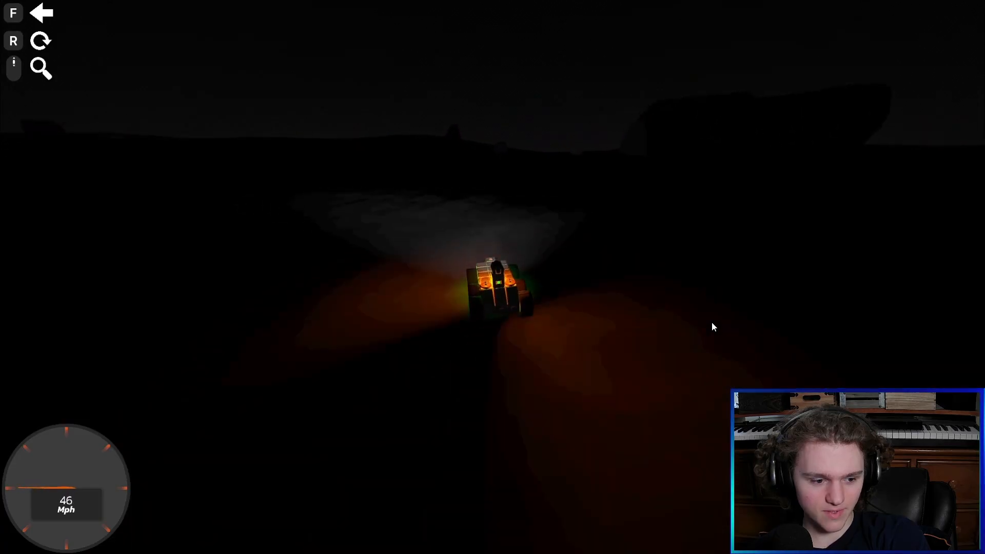
key("s")
key("d")
key("w")
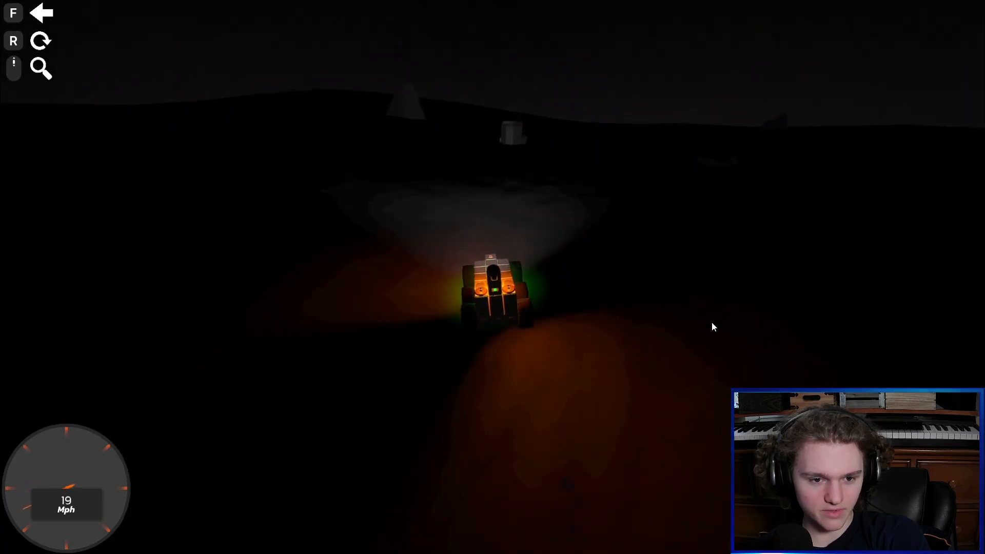
key("d")
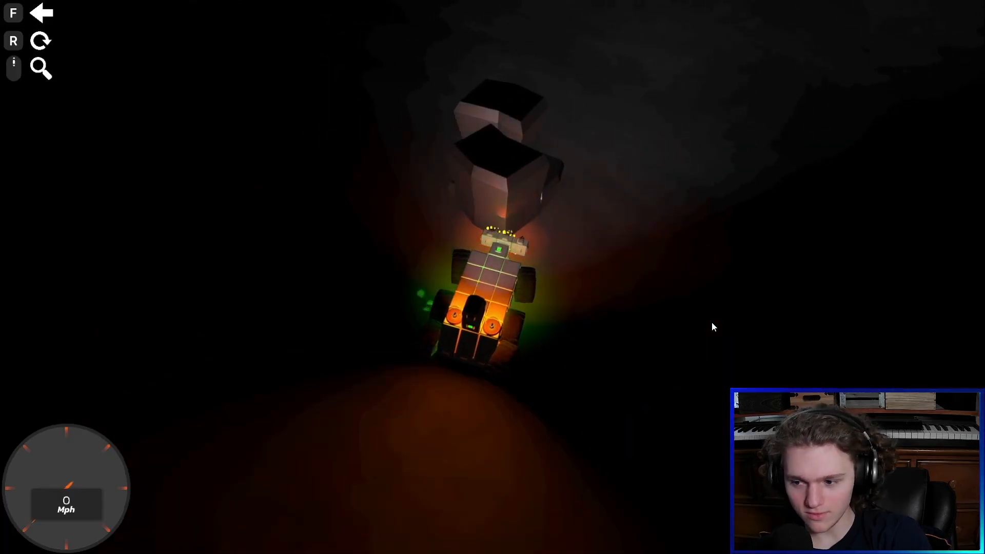
key("w")
key("w")
key("a")
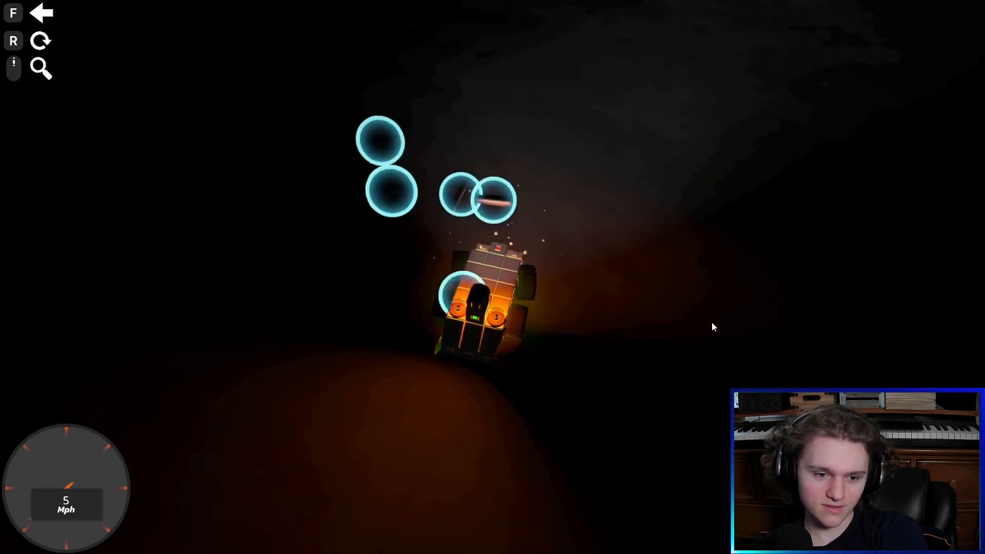
key("a")
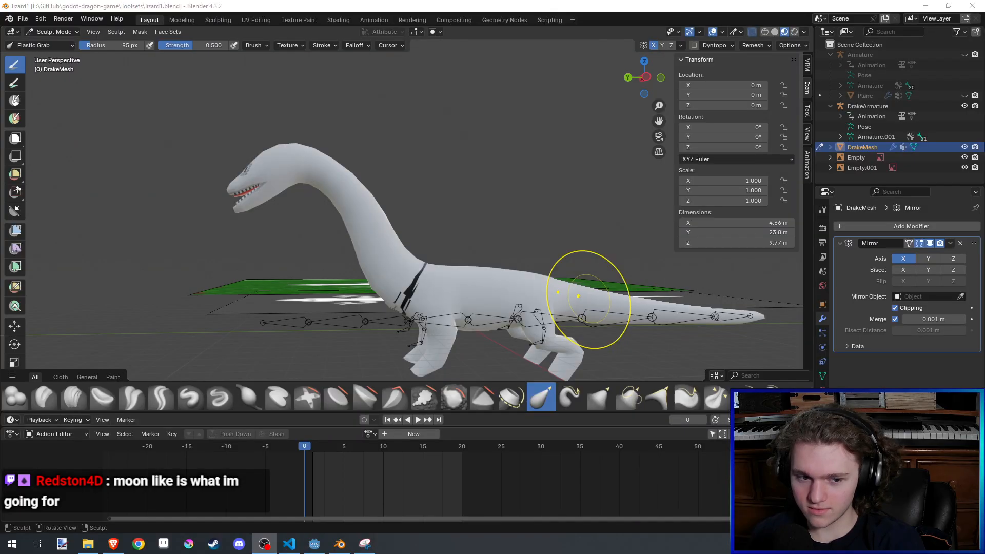
- Pull the lower ends of the front legs slightly outward with the Elastic Grab brush at a 95 px radius, and save the file
mouse_move(143, 209)
middle_mouse_down()
mouse_move(341, 231)
mouse_move(388, 156)
middle_mouse_up()
key("shift+s")
scroll(388, 156, "up", 3)
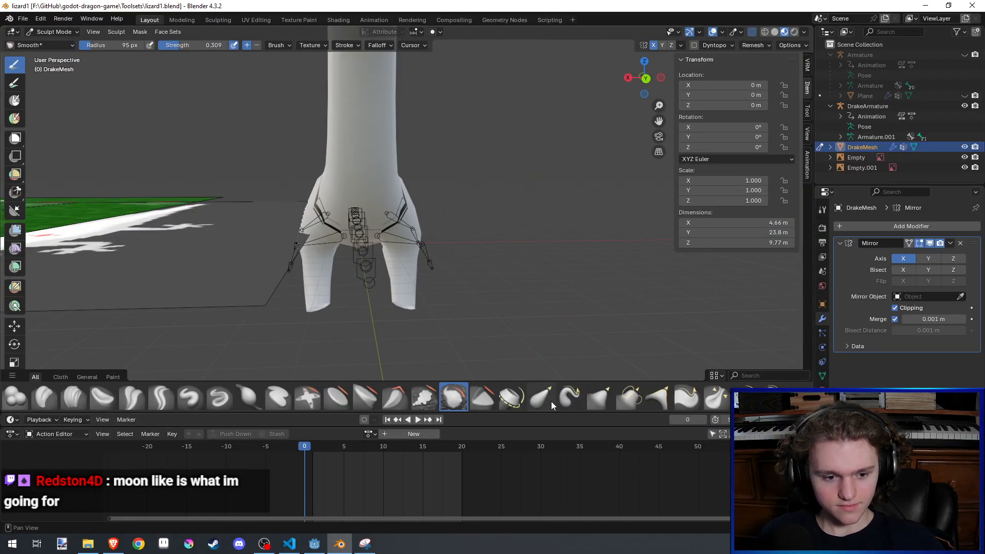
left_click(543, 398)
scroll(413, 200, "up", 2)
key("ctrl+s")
middle_click_drag(426, 184, 414, 168)
middle_click_drag(414, 167, 420, 148, "shift")
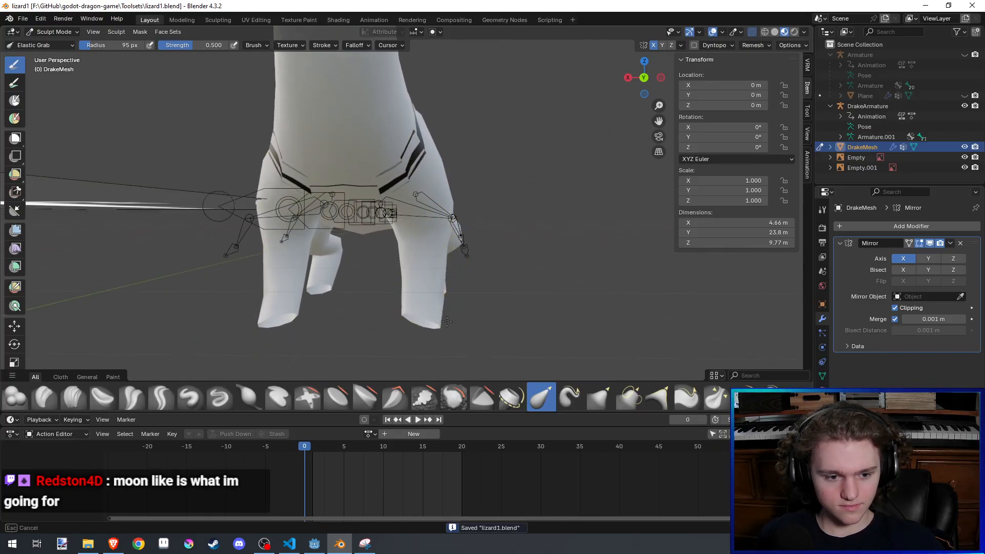
left_click_drag(434, 287, 442, 279)
left_click_drag(433, 237, 446, 243)
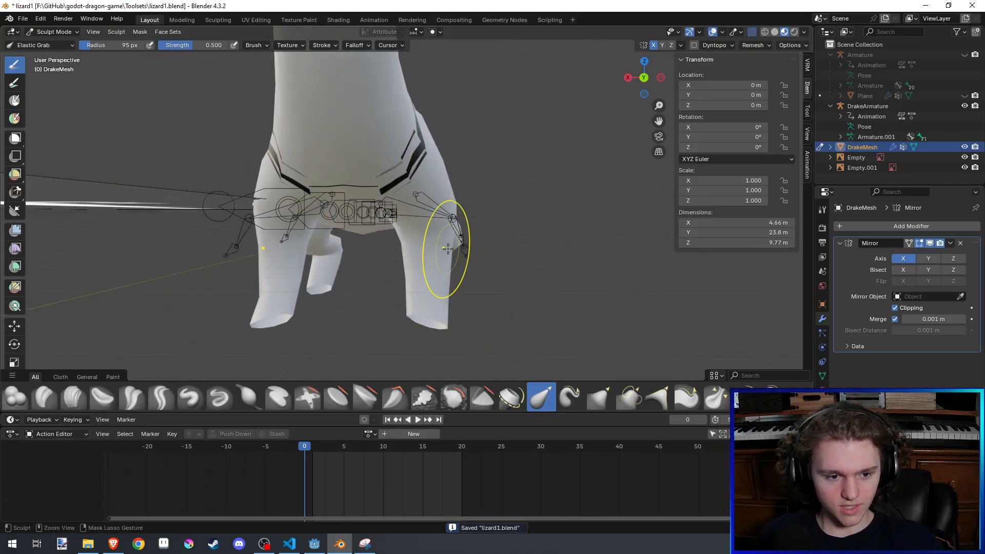
key("ctrl+s")
- Set the Elastic Grab brush radius to 61 px and examine the legs' shape from several angles
key("f")
left_click(416, 249)
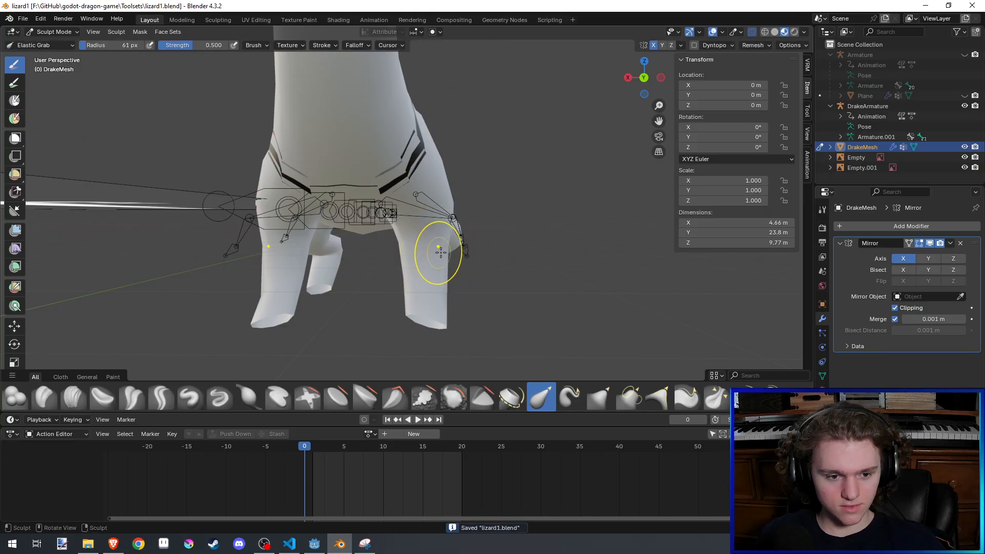
middle_click_drag(419, 249, 199, 260)
scroll(198, 260, "up", 5)
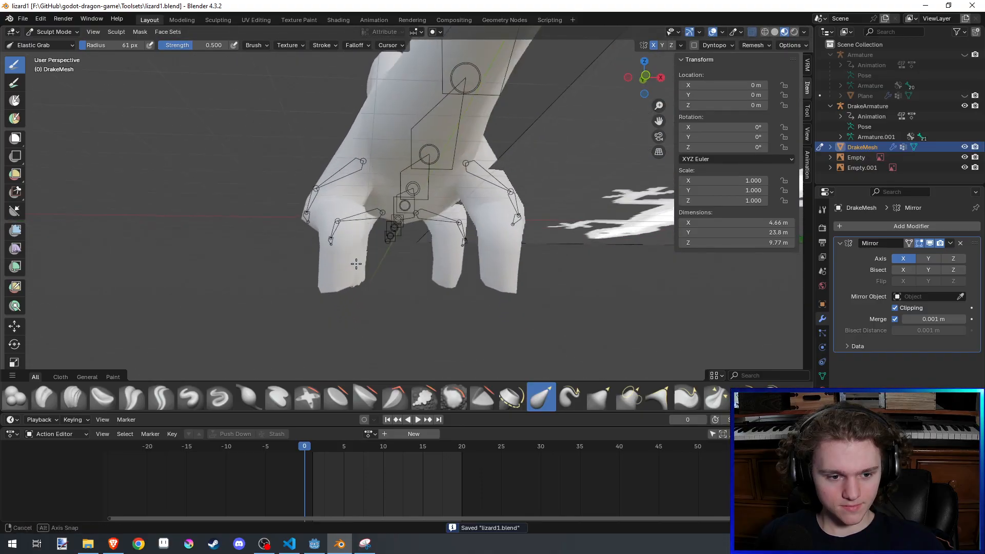
mouse_move(357, 274)
middle_mouse_down("shift")
mouse_move(355, 263)
mouse_move(420, 280)
mouse_move(441, 325)
mouse_move(521, 303)
mouse_move(430, 263)
middle_mouse_up("shift")
scroll(521, 304, "down", 3)
- Try to bend the tail tip downward with the Elastic Grab brush at a 248 px radius, and undo the stroke
key("f")
left_click(644, 276)
middle_click_drag(644, 271, 633, 267)
key("f")
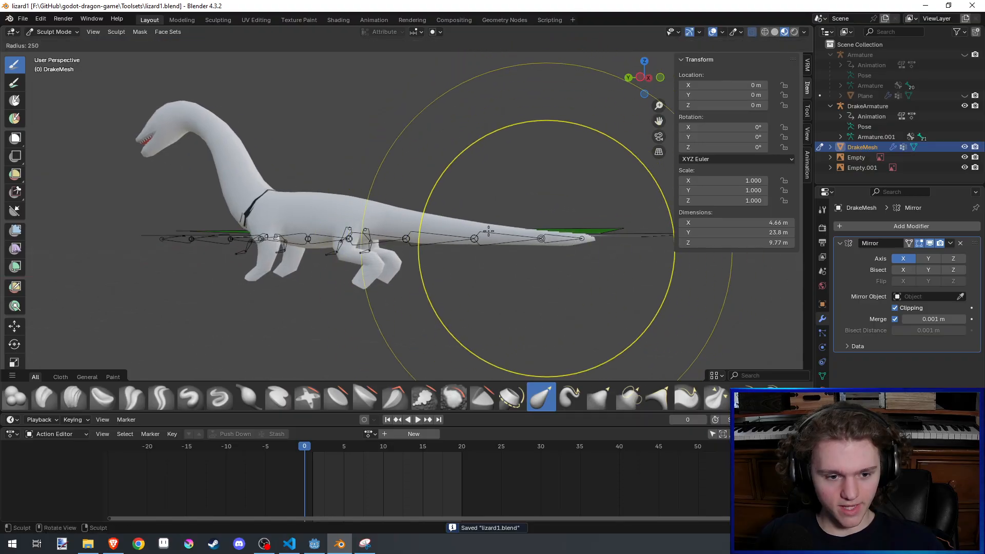
left_click(672, 246)
left_click_drag(576, 239, 577, 307)
key("ctrl+z")
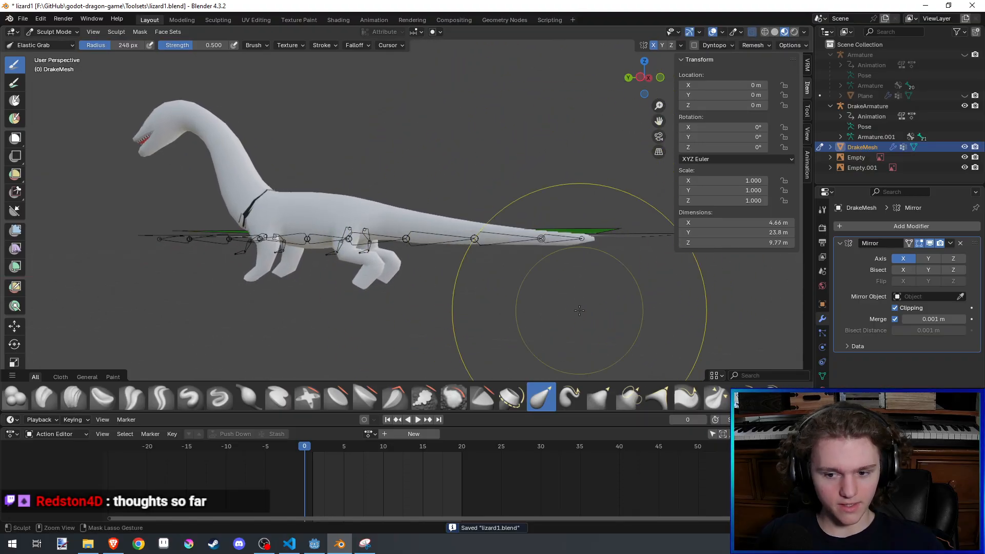
- In Edit Mode, select the vertices of the tail tip and enable proportional editing
middle_click_drag(560, 304, 491, 297, "shift")
key("Tab")
scroll(556, 302, "up", 2)
middle_click_drag(568, 318, 540, 322, "shift")
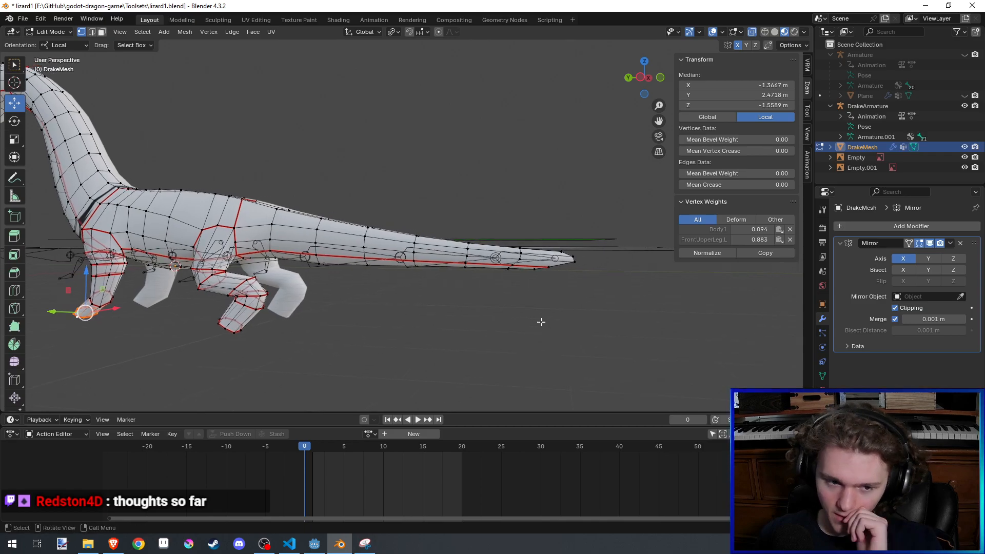
left_click_drag(596, 336, 501, 220)
middle_click_drag(501, 220, 642, 254)
left_click_drag(643, 253, 503, 164)
middle_click_drag(503, 164, 444, 56)
left_click(439, 32)
- Try to move the tail tip sideways along the global X axis with proportional editing, and undo the move
key("g")
key("x")
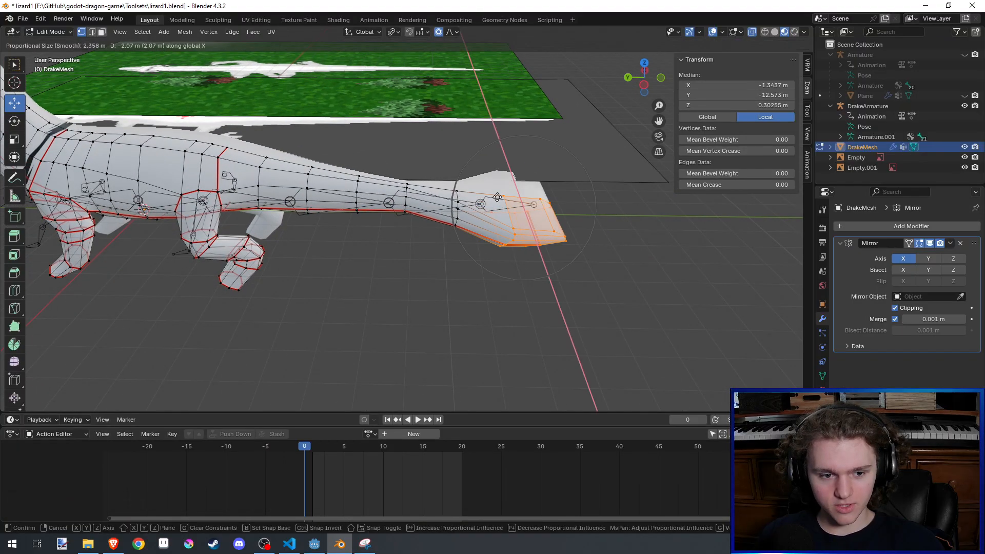
left_click(501, 242)
key("ctrl+z")
- Enlarge the proportional editing size to 9.85 m during a trial downward move of the tail tip along global Z, and undo the move
middle_click_drag(501, 242, 351, 55)
key("g")
key("z")
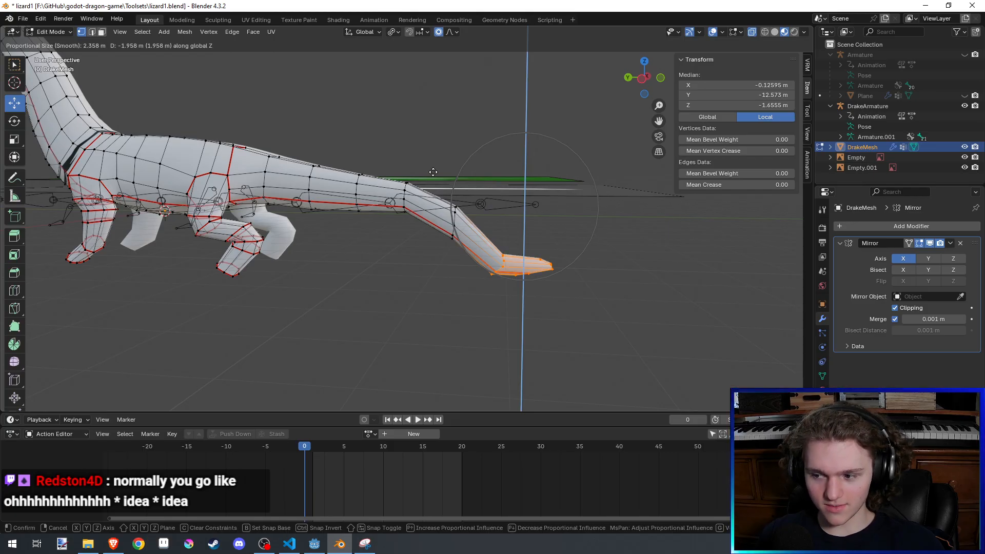
scroll(433, 173, "down", 15)
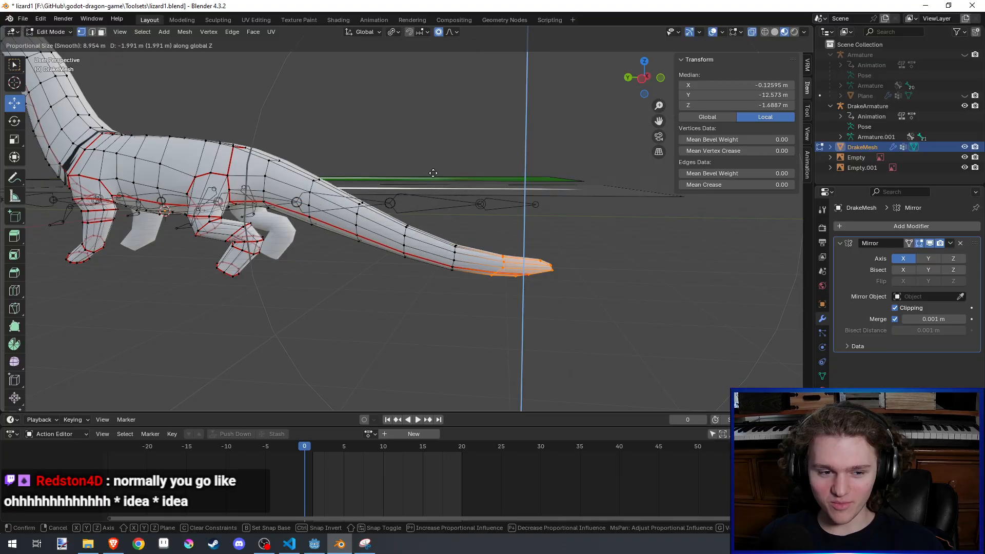
left_click(433, 173)
middle_click_drag(439, 156, 535, 176)
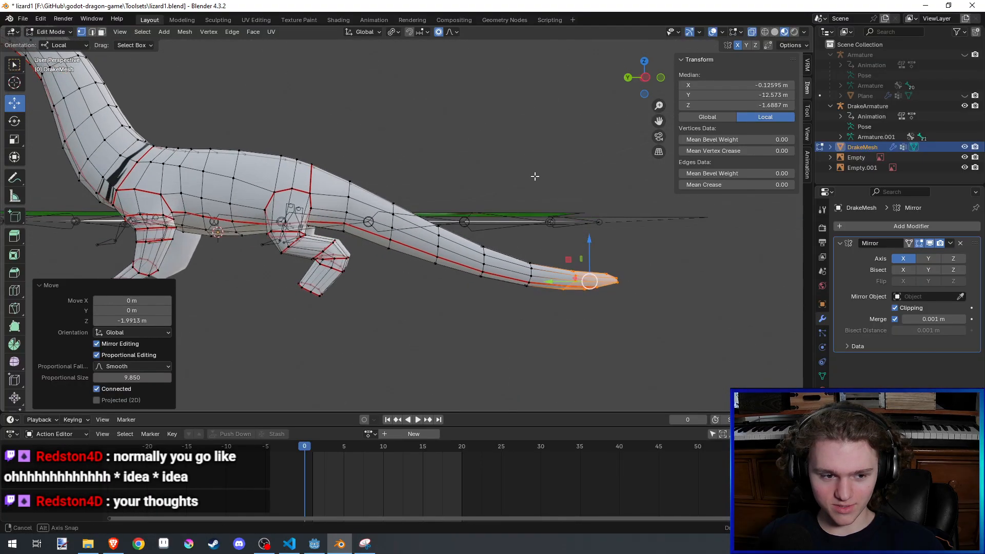
key("ctrl+z")
- Try to lower the tail tip about 1.7 m along global Z with proportional editing, and undo the move
key("g")
key("z")
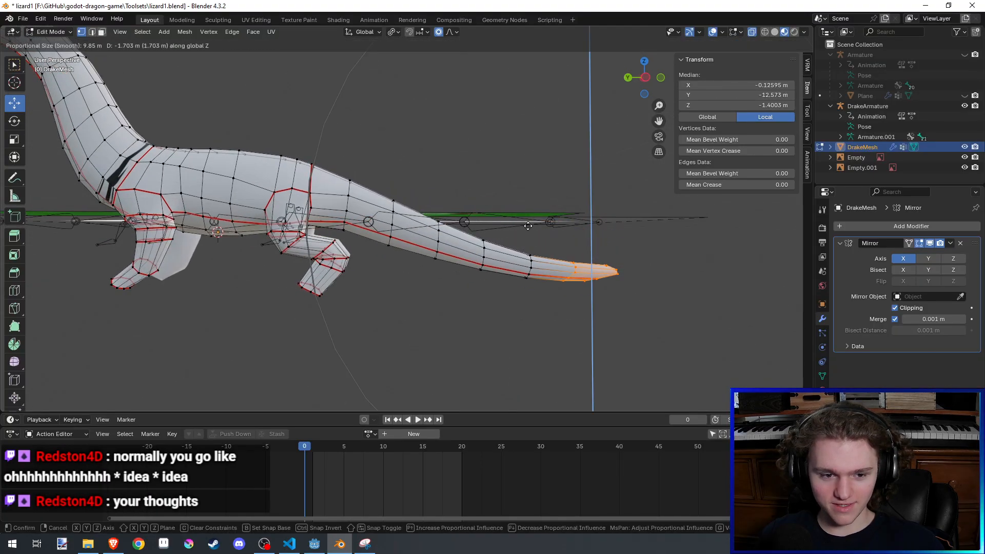
left_click(520, 226)
key("ctrl+z")
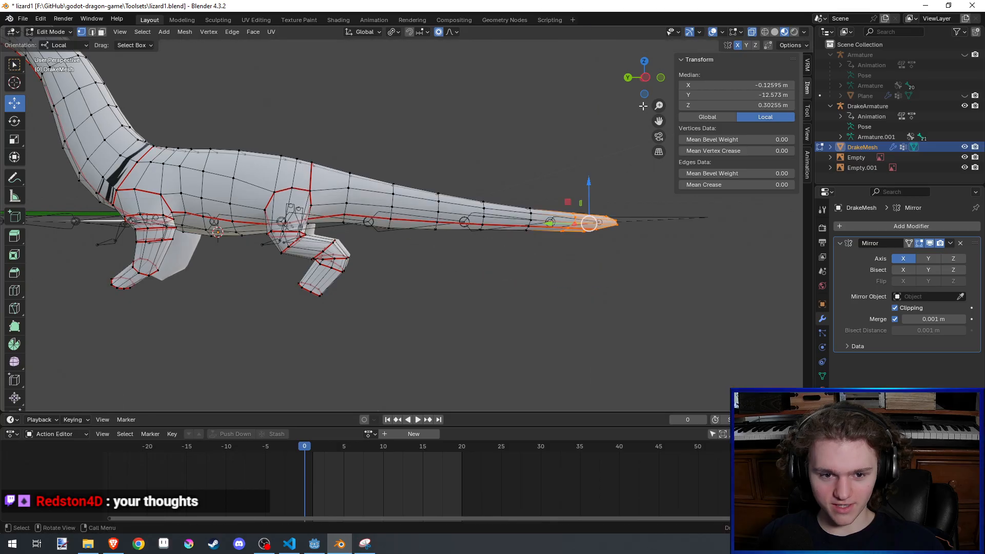
- In the left orthographic view, lower the tail tip about 1.83 m along global Z with a 9.85 m proportional size, and save the file
left_click(645, 77)
key("g")
key("z")
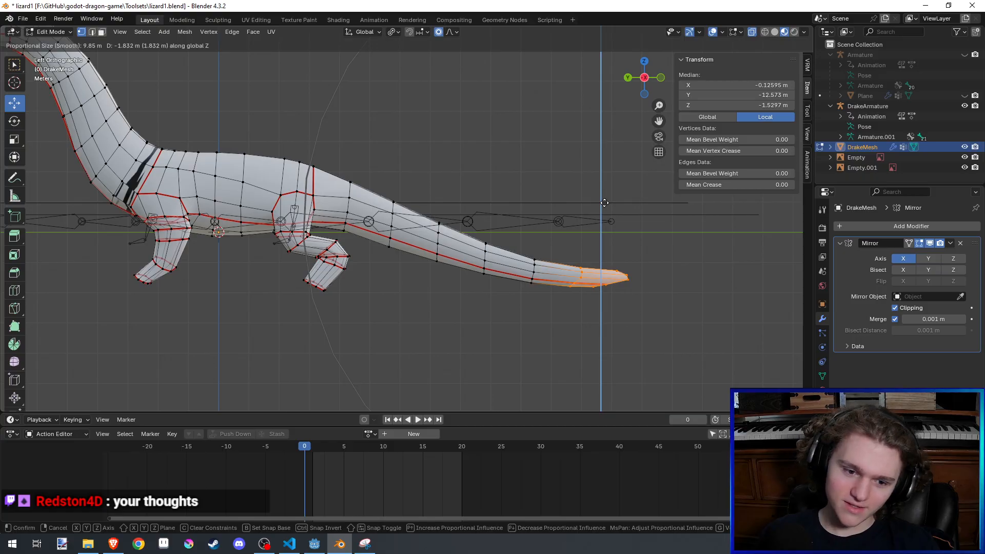
left_click(604, 203)
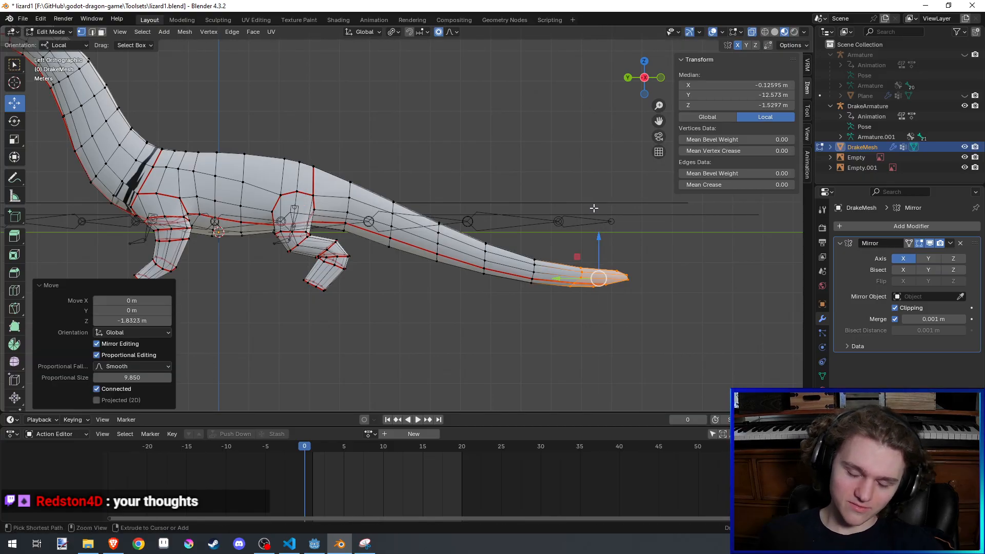
key("ctrl+s")
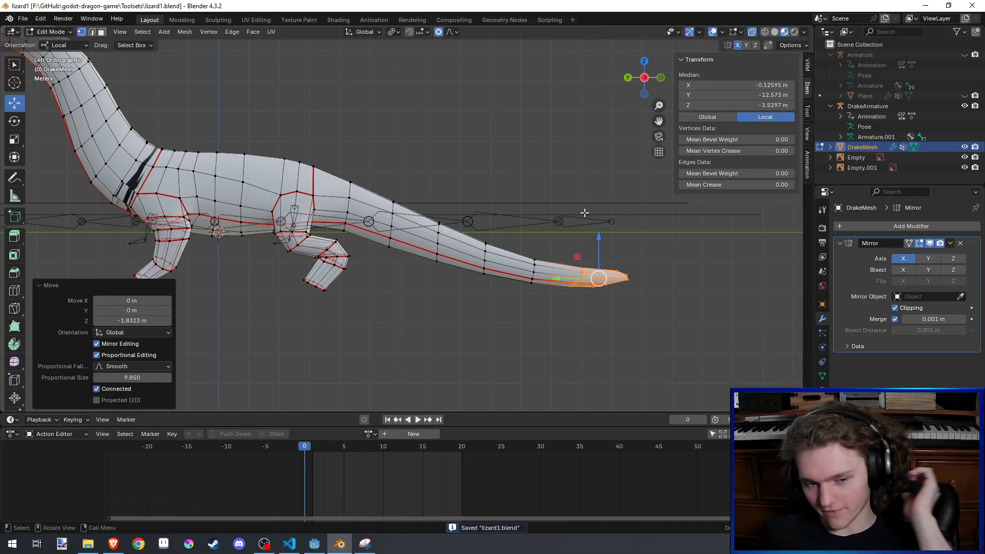
- Return the drake mesh to Sculpt Mode, check its full side profile, and save the file
scroll(550, 212, "down", 3)
left_click(544, 214)
middle_click_drag(455, 160, 478, 172, "shift")
key("ctrl+Tab")
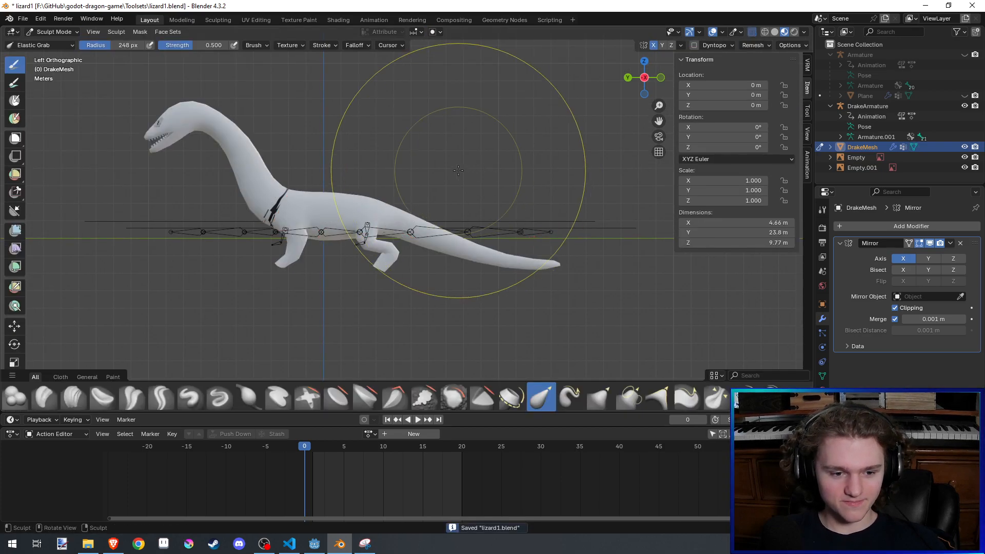
middle_click_drag(360, 152, 390, 161, "shift")
key("ctrl+s")
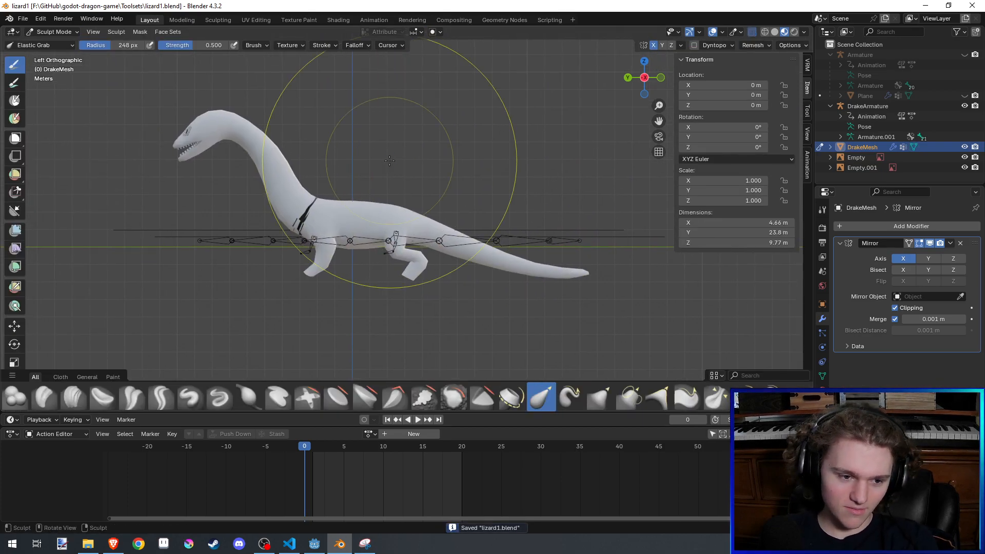
- Set the Elastic Grab radius to 179 px and pull the front foot down and slightly back to lengthen the front leg
scroll(353, 325, "up", 5)
mouse_move(353, 325)
middle_mouse_down("shift")
mouse_move(417, 207)
mouse_move(430, 351)
middle_mouse_up("shift")
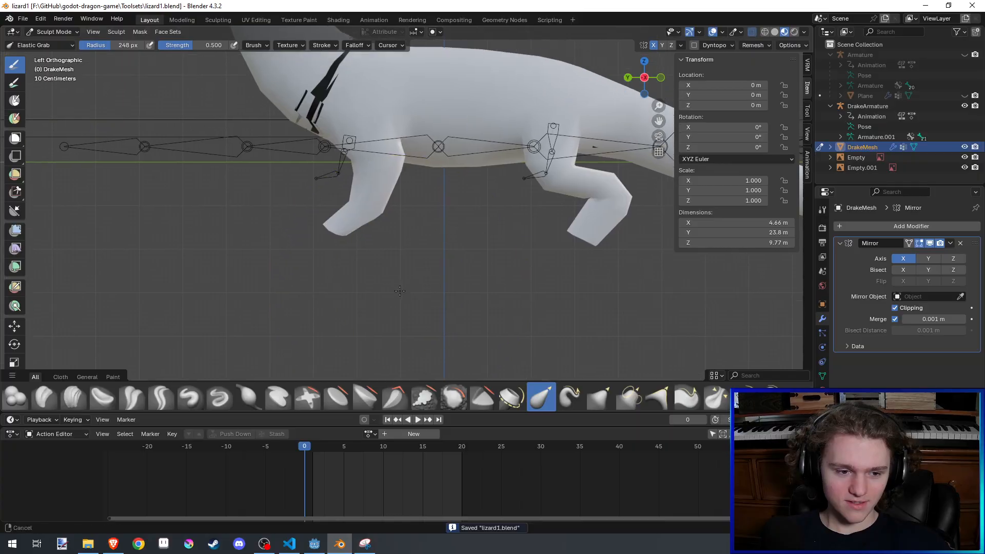
scroll(397, 179, "up", 3)
key("f")
left_click(260, 261)
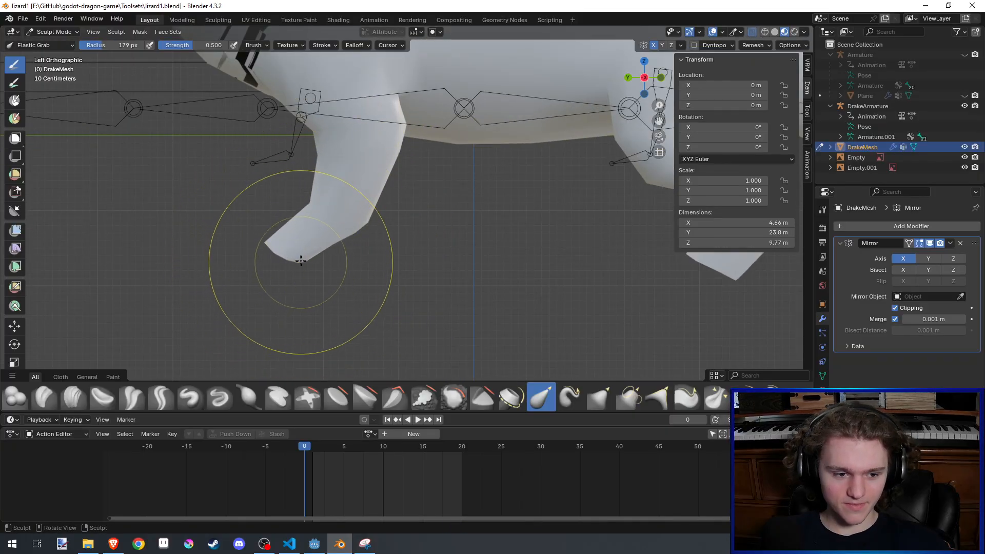
mouse_move(301, 261)
left_mouse_down()
mouse_move(325, 276)
mouse_move(352, 321)
mouse_move(362, 280)
left_mouse_up()
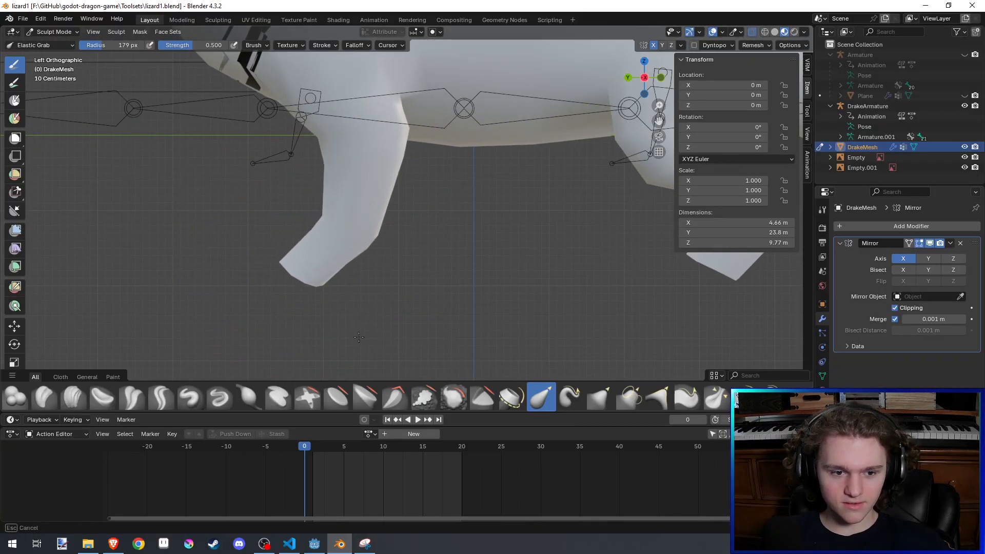
- Refine the lower front leg and foot in the left orthographic view with Elastic Grab, and save the file
scroll(362, 279, "down", 5)
scroll(362, 279, "up", 4)
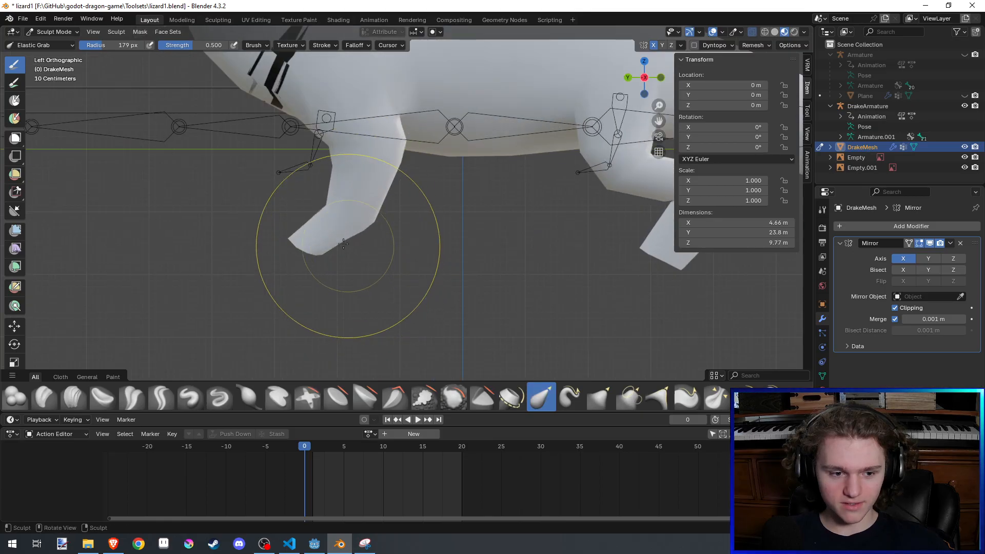
left_click_drag(325, 239, 344, 264)
left_click_drag(350, 279, 345, 253)
key("ctrl+s")
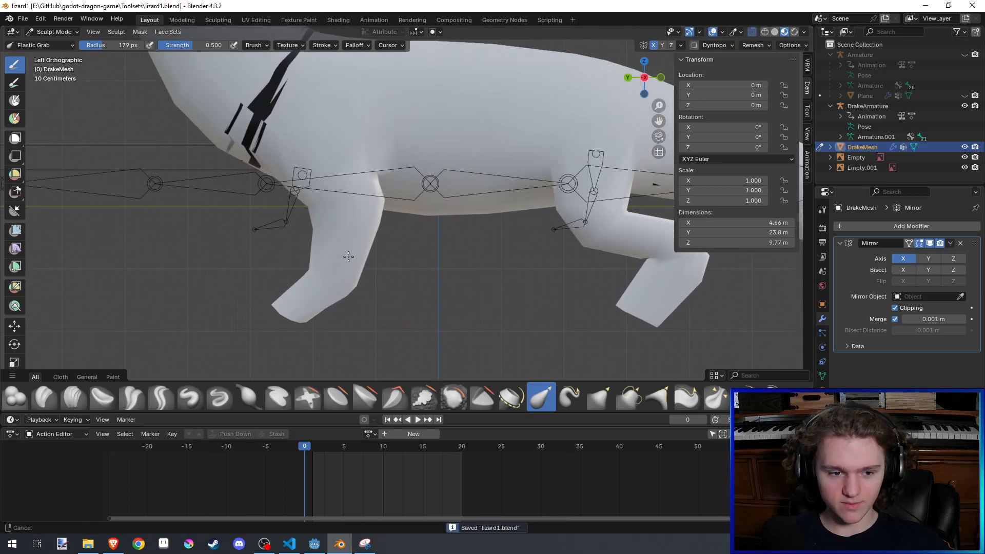
- Make small Elastic Grab adjustments around the tops of the front legs, reducing the brush radius to 117 px, and save the file
mouse_move(346, 253)
middle_mouse_down()
mouse_move(447, 282)
mouse_move(505, 214)
mouse_move(430, 207)
middle_mouse_up()
scroll(427, 206, "up", 3)
left_click_drag(384, 215, 373, 217)
middle_click_drag(373, 216, 386, 298)
key("ctrl+s")
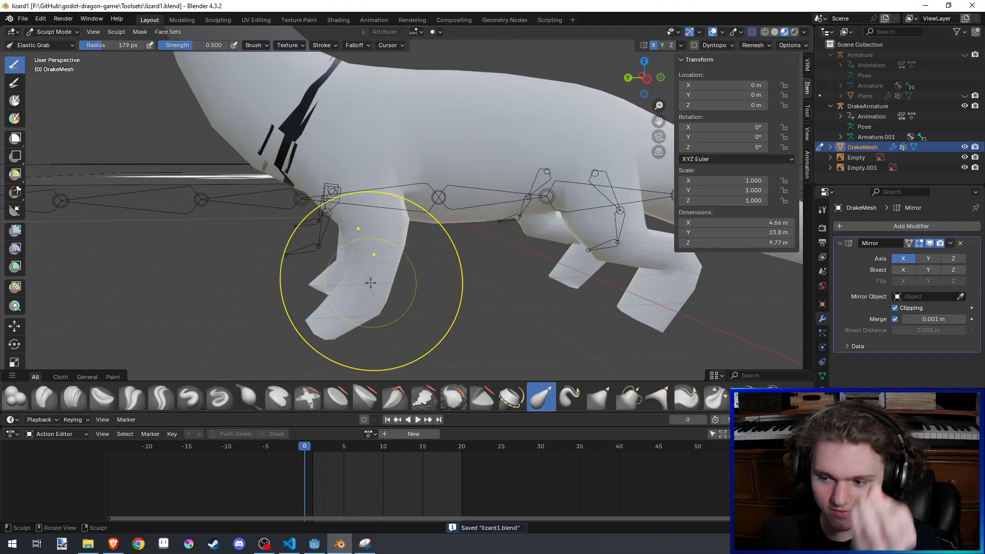
mouse_move(370, 283)
middle_mouse_down()
mouse_move(468, 208)
mouse_move(487, 211)
mouse_move(450, 204)
mouse_move(419, 182)
middle_mouse_up()
left_click_drag(446, 181, 448, 179)
middle_click_drag(447, 178, 450, 187)
key("f")
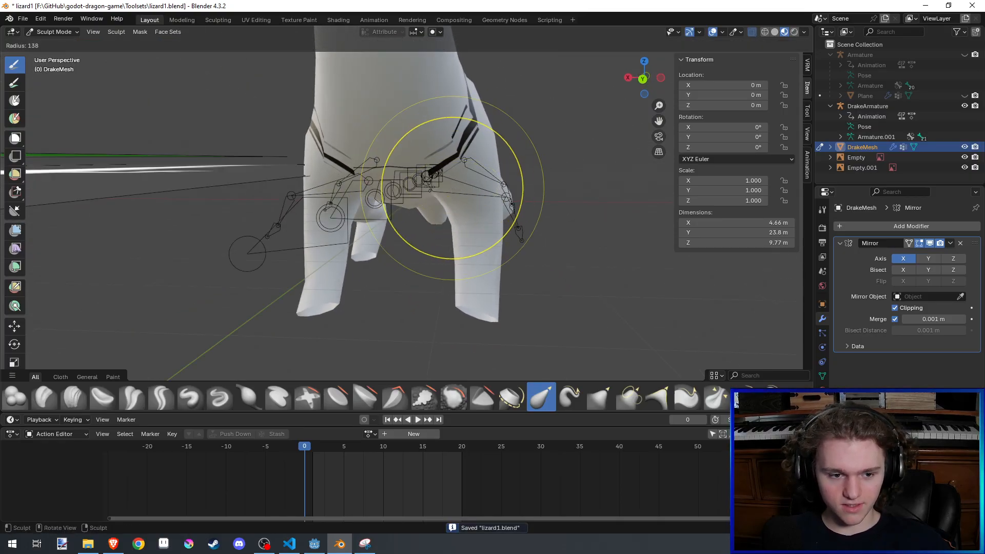
left_click(419, 188)
left_click_drag(459, 186, 469, 185)
key("ctrl+s")
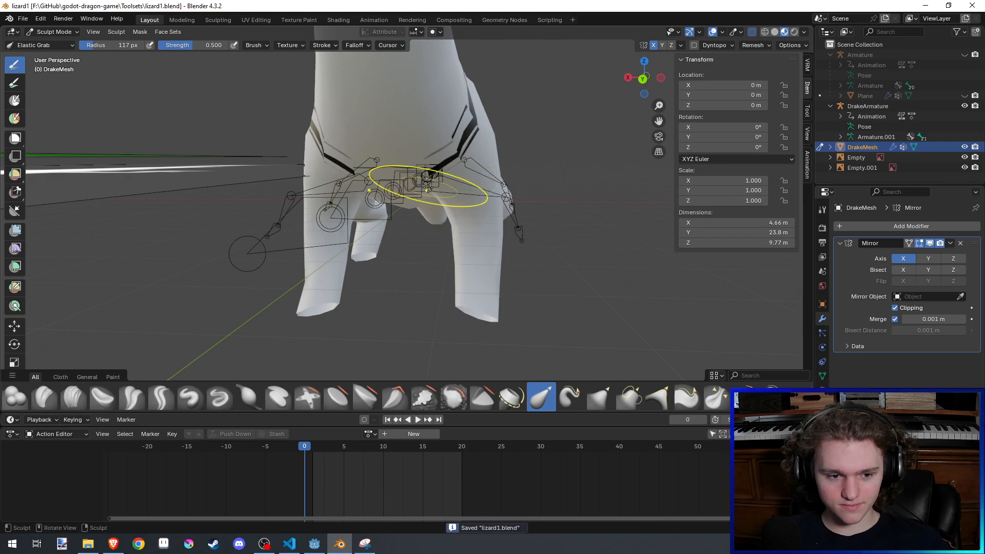
- Examine the drake's shoulders, legs and overall side profile from behind and from the side, and save the file
mouse_move(499, 183)
middle_mouse_down()
mouse_move(392, 194)
mouse_move(516, 264)
mouse_move(378, 263)
mouse_move(417, 243)
mouse_move(476, 317)
mouse_move(433, 277)
middle_mouse_up()
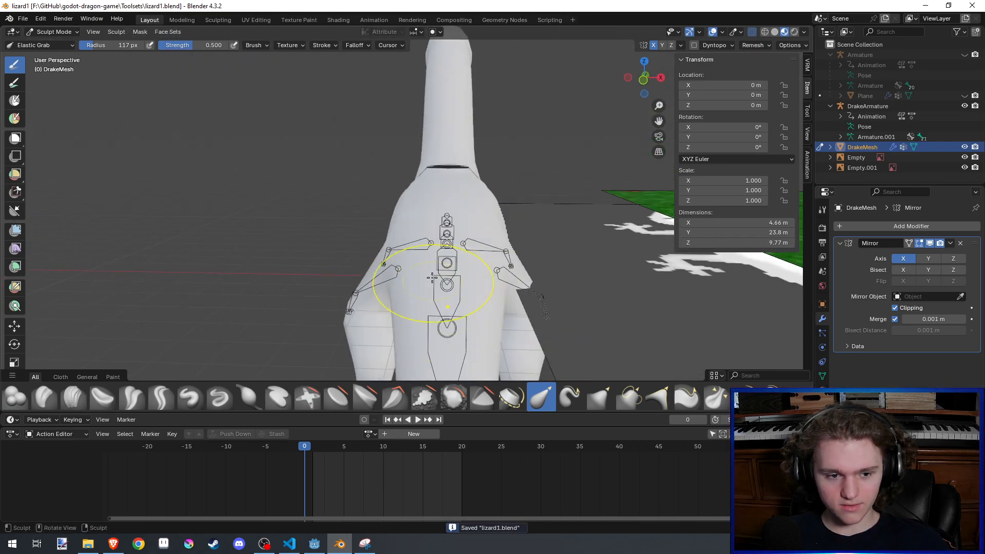
left_click_drag(412, 218, 410, 216)
mouse_move(411, 216)
middle_mouse_down()
mouse_move(398, 185)
mouse_move(506, 186)
mouse_move(475, 209)
mouse_move(582, 158)
middle_mouse_up()
key("ctrl+s")
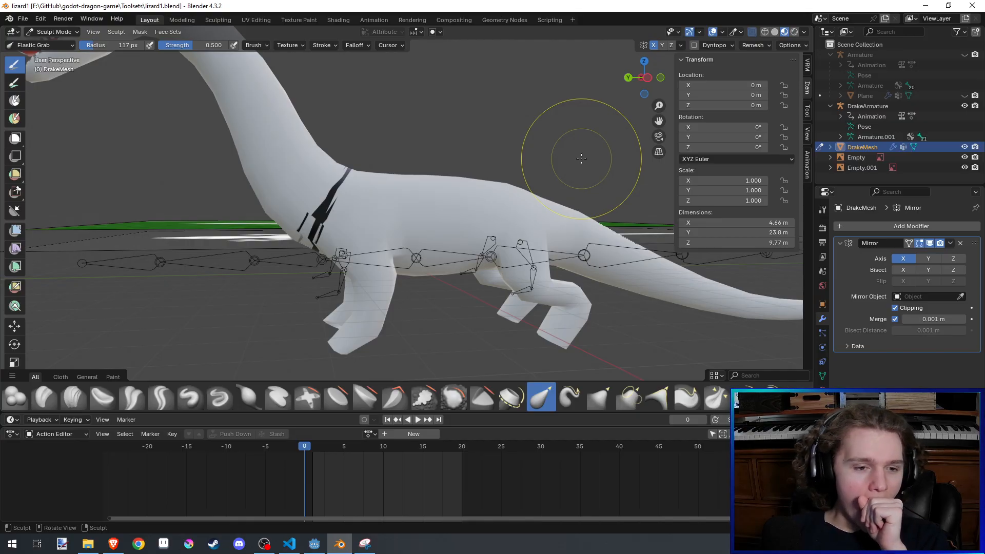
scroll(581, 158, "down", 8)
scroll(482, 179, "up", 3)
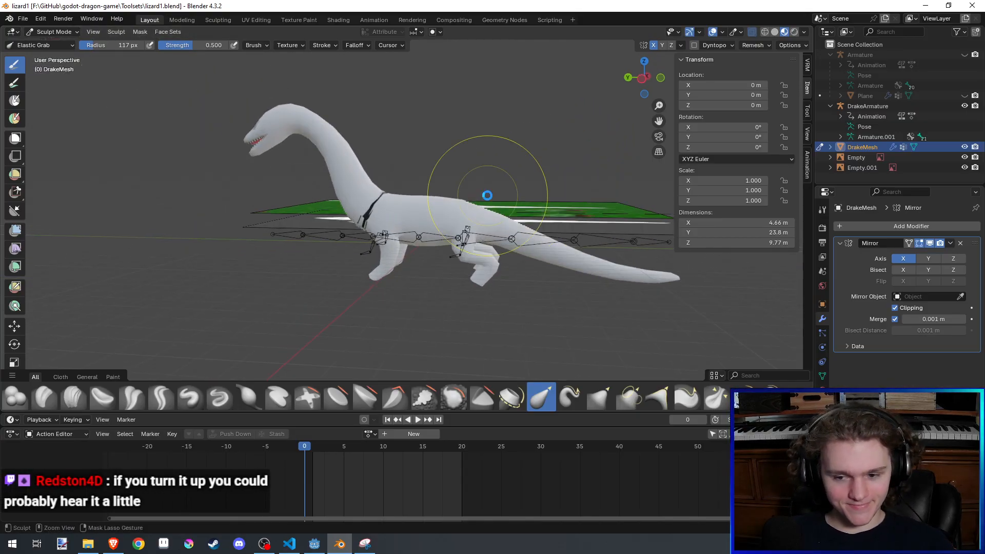
key("ctrl+s")
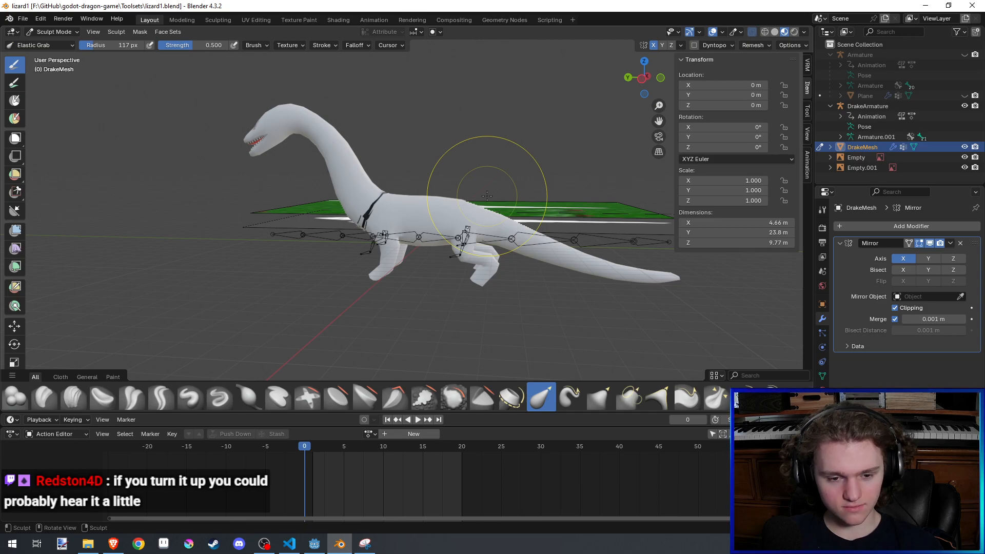
scroll(470, 212, "down", 2)
middle_click_drag(471, 212, 453, 263)
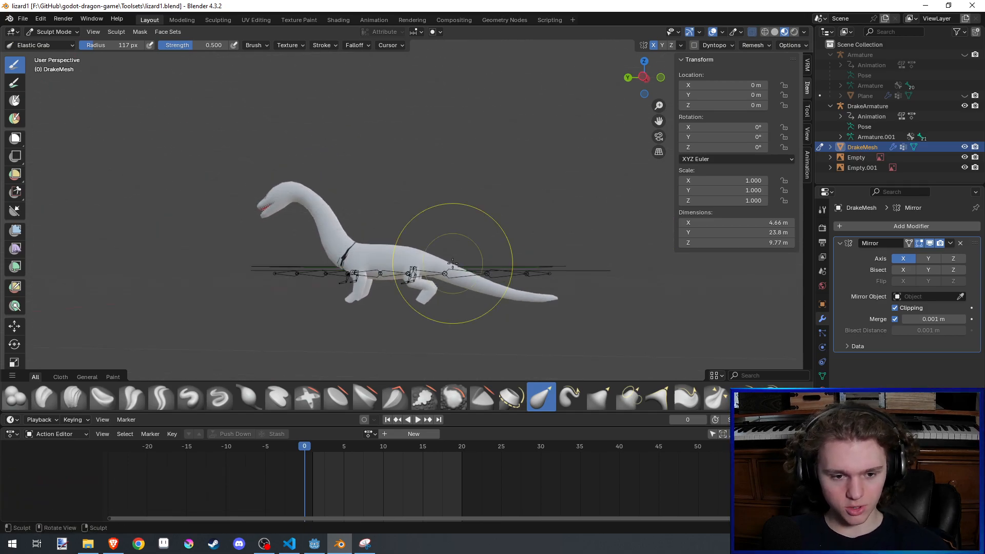
key("ctrl+s")
- Check the drake against the lizard reference in the top orthographic view, dismiss the Microsoft error dialog, and save the file
left_click(644, 61)
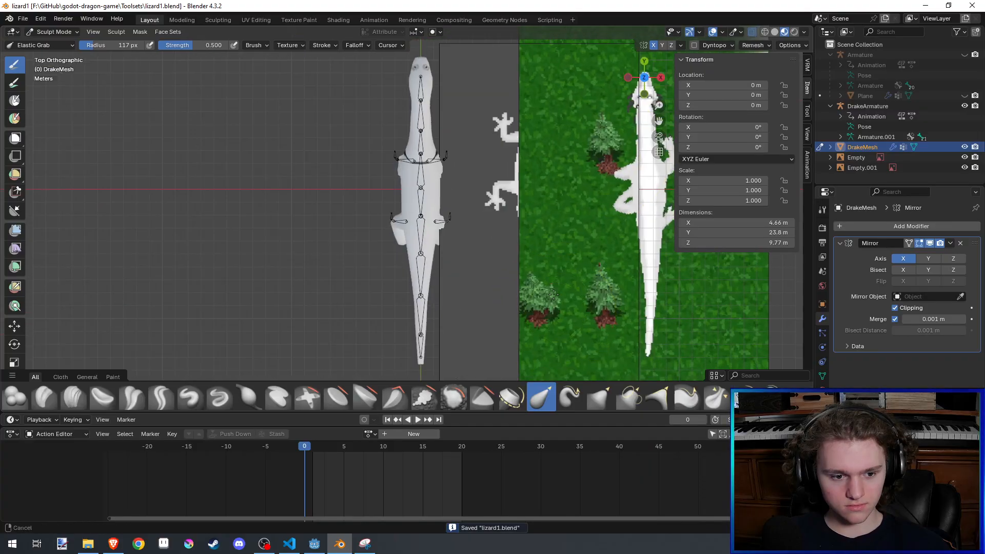
middle_click_drag(560, 310, 556, 245, "shift")
middle_click_drag(454, 241, 449, 357, "shift")
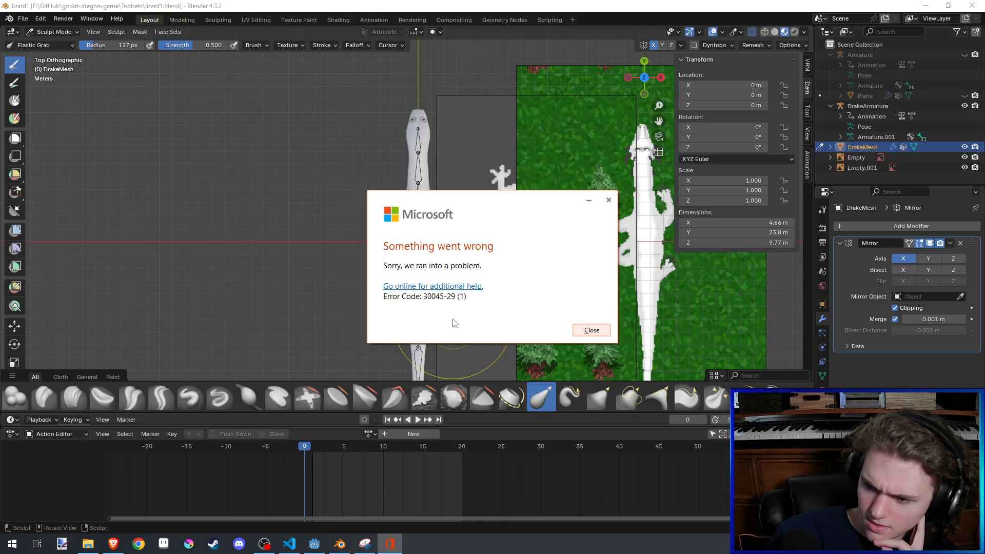
left_click(590, 331)
middle_click_drag(485, 274, 476, 264, "shift")
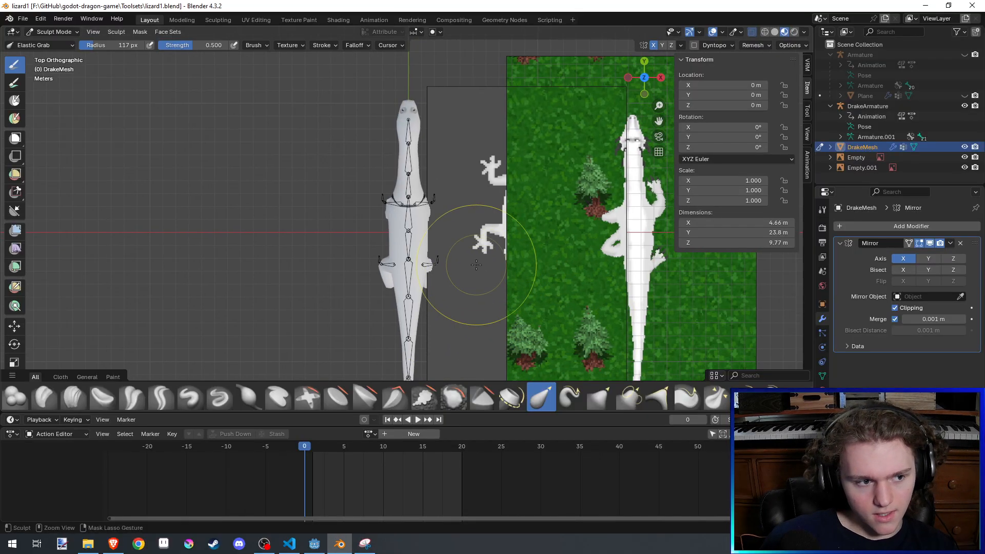
key("ctrl+s")
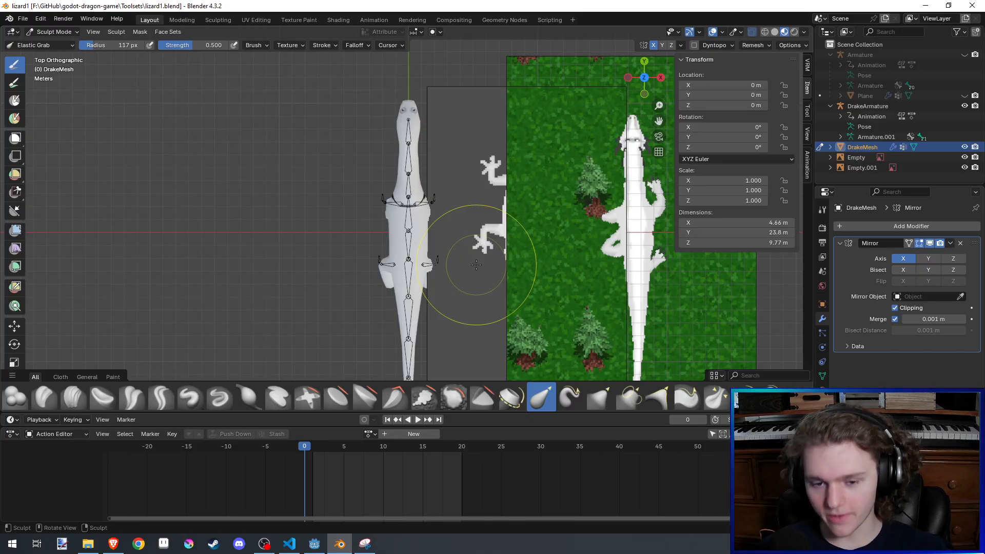
- Examine the drake's neck, body, legs and tail proportions from several perspective angles, and save the file
scroll(476, 265, "down", 1)
middle_click_drag(456, 256, 510, 271, "shift")
key("ctrl+s")
scroll(462, 246, "up", 3)
middle_click_drag(510, 272, 490, 242)
middle_click_drag(486, 280, 528, 166)
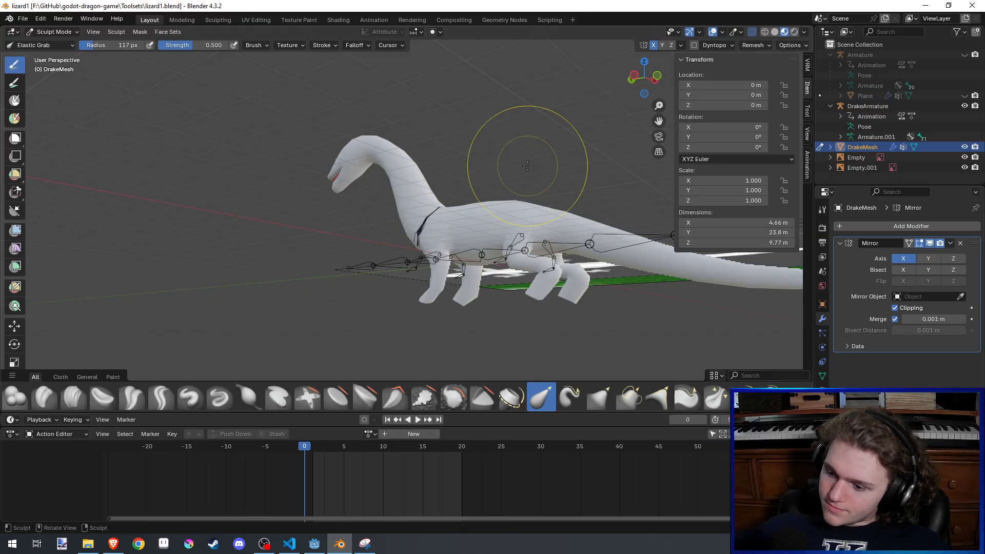
scroll(531, 169, "down", 3)
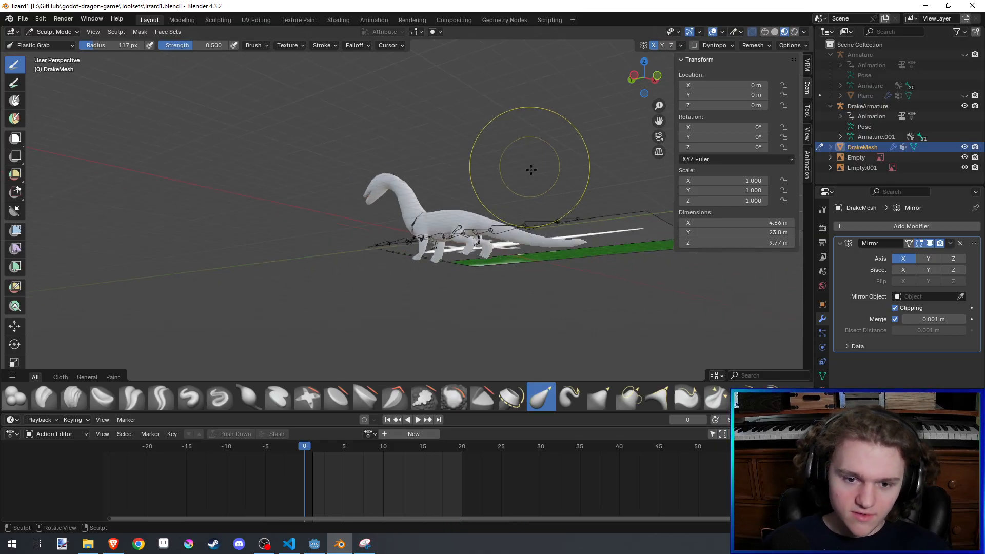
middle_click_drag(531, 170, 528, 187)
key("ctrl+s")
scroll(523, 216, "up", 2)
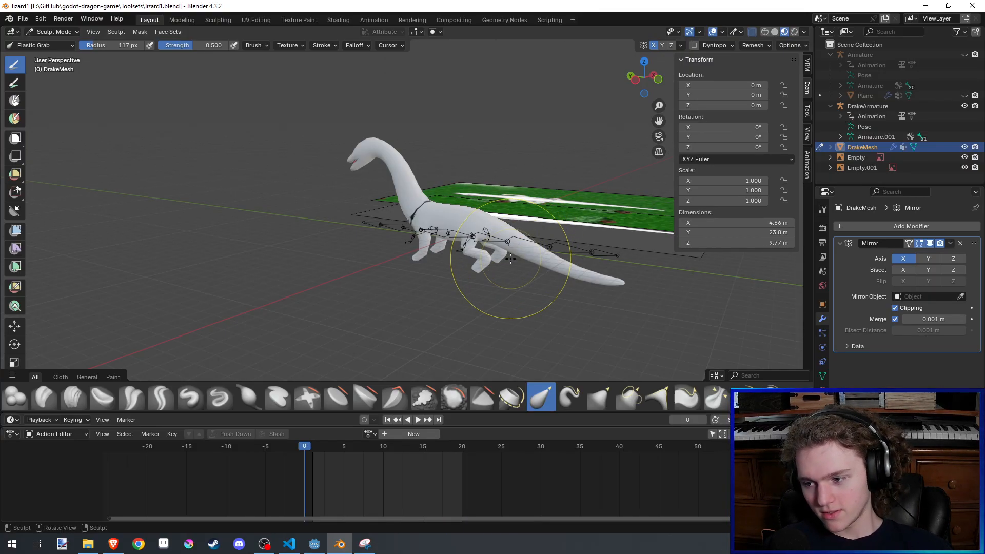
scroll(510, 258, "down", 2)
scroll(510, 260, "up", 5)
middle_click_drag(330, 266, 399, 208)
scroll(426, 235, "down", 2)
key("ctrl+s")
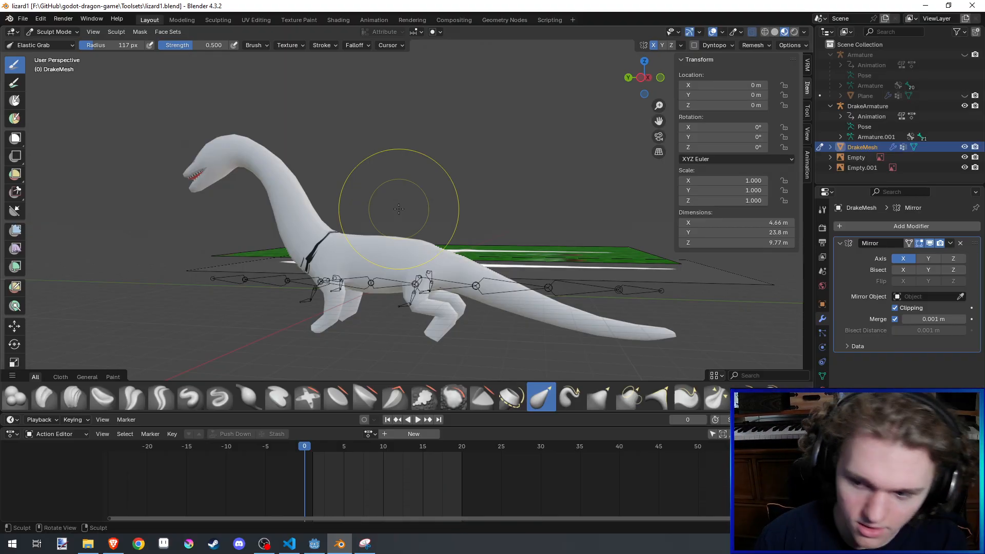
- Pull the outward-splayed hind legs in toward the body with the Elastic Grab brush at 117 px
mouse_move(398, 209)
middle_mouse_down()
mouse_move(263, 330)
mouse_move(447, 277)
mouse_move(385, 305)
middle_mouse_up()
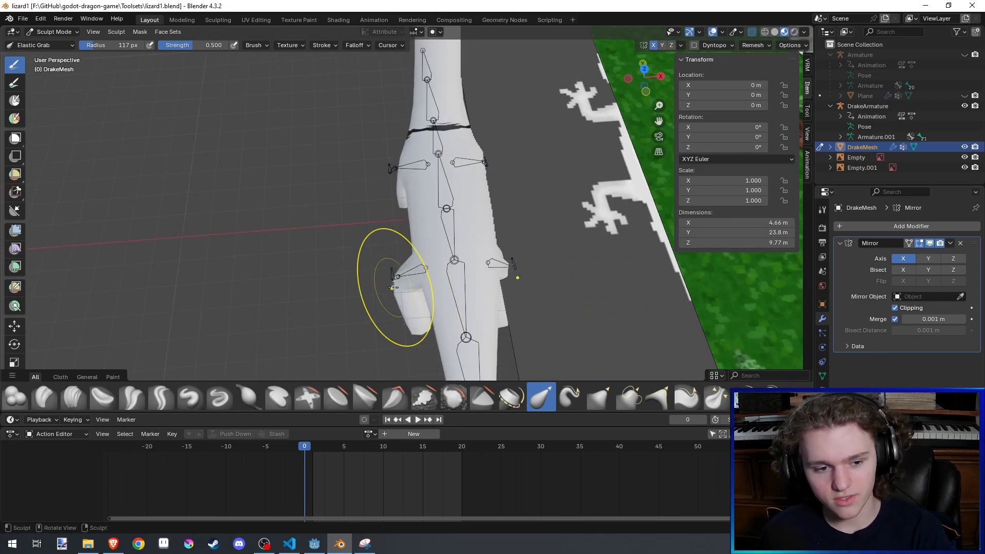
left_click_drag(400, 296, 411, 285)
middle_click_drag(410, 285, 413, 235)
left_click_drag(397, 297, 388, 292)
mouse_move(393, 277)
middle_mouse_down()
mouse_move(416, 226)
mouse_move(409, 239)
middle_mouse_up()
- Reduce the Elastic Grab radius to 96 px, pull the upper hind legs and knees further inward, and save the file
key("f")
left_click(412, 183)
scroll(400, 192, "up", 4)
scroll(398, 195, "down", 3)
scroll(409, 240, "up", 1)
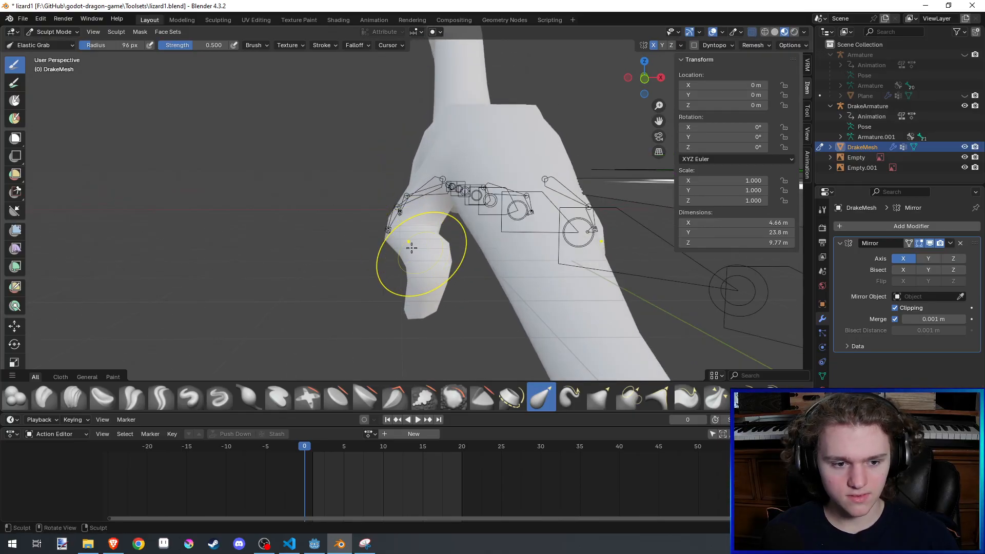
left_click_drag(405, 237, 422, 231)
mouse_move(422, 230)
middle_mouse_down()
mouse_move(567, 220)
mouse_move(434, 221)
middle_mouse_up()
left_click_drag(409, 229, 406, 229)
key("ctrl+s")
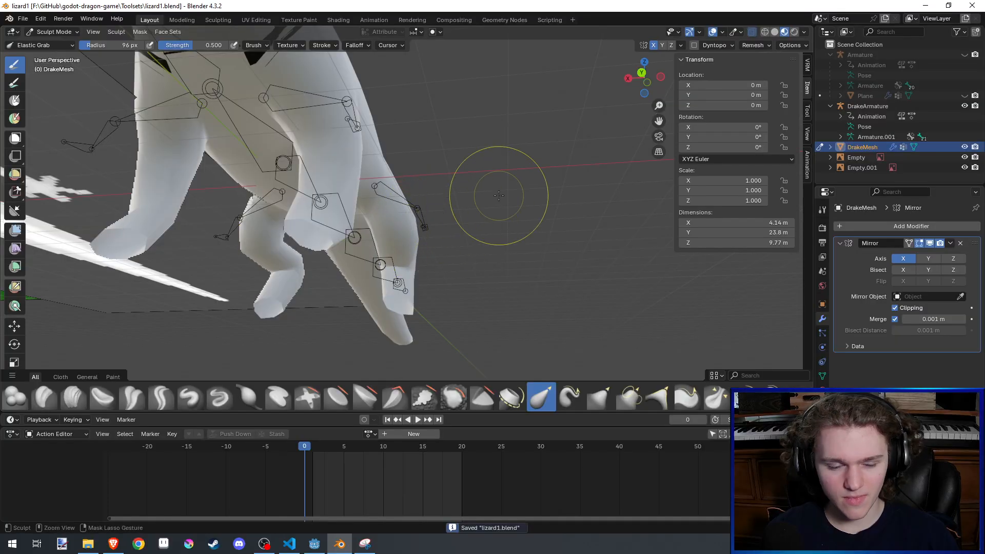
scroll(488, 204, "down", 3)
middle_click_drag(488, 203, 468, 164)
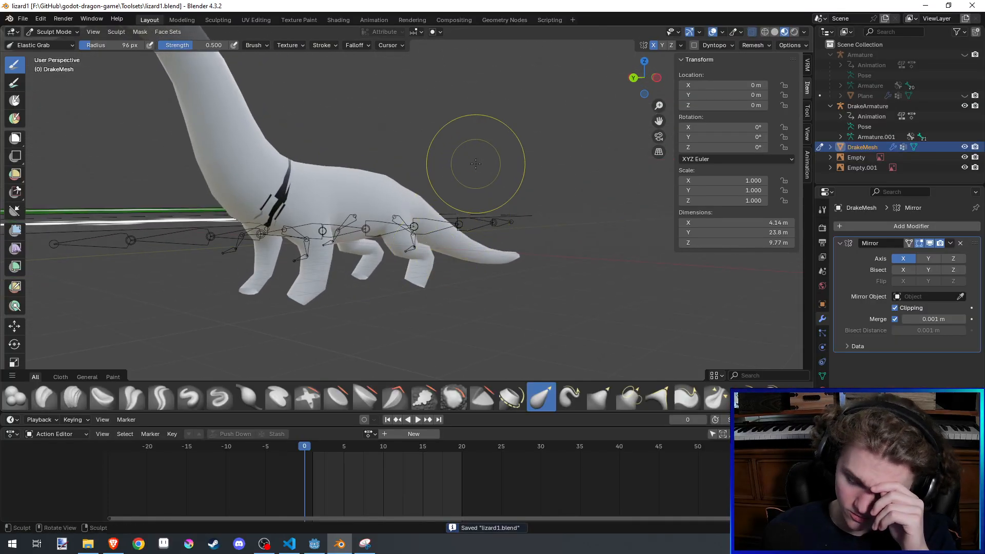
middle_click_drag(470, 163, 397, 269)
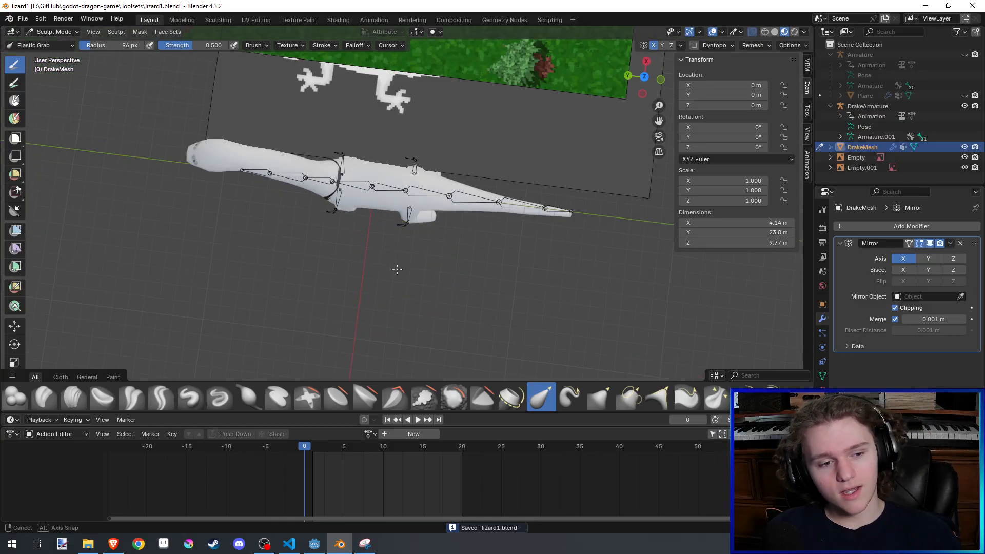